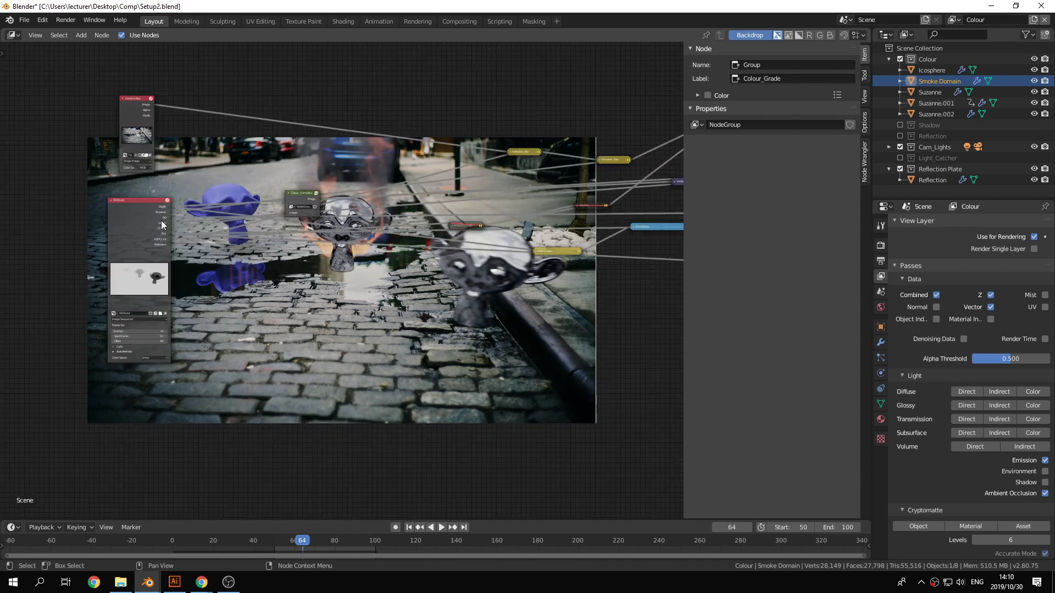
Reposition the 0050.exr image sequence node and the File Output node, and display the scene's output settings.
drag(161, 219, 141, 222)
scroll(549, 218, down, 5)
scroll(558, 217, up, 4)
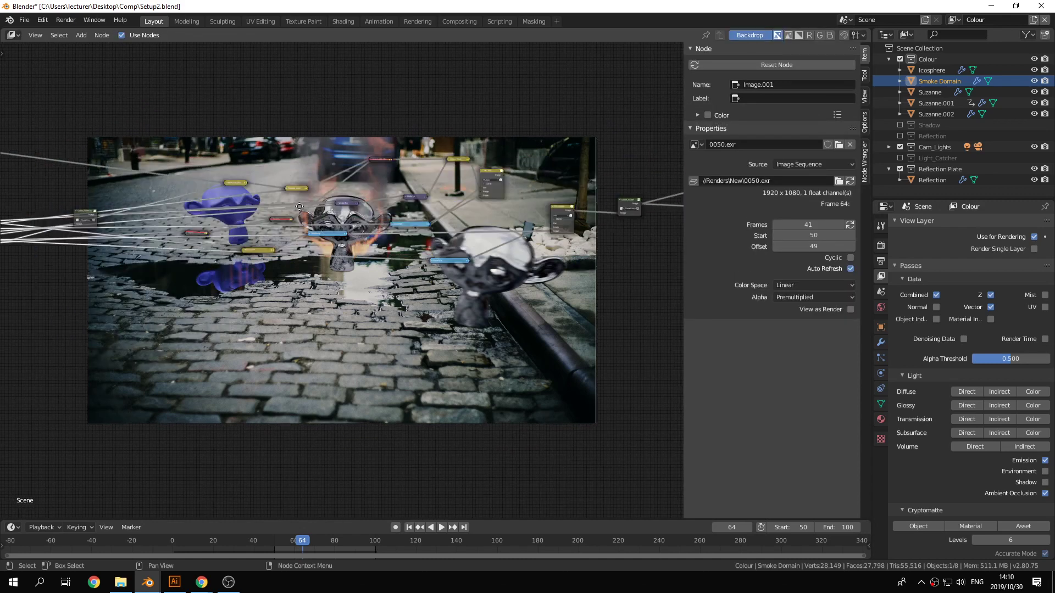
middle_drag(664, 224, 443, 241)
scroll(506, 206, up, 6)
drag(522, 191, 478, 196)
ctrl+scroll(923, 280, up, 2)
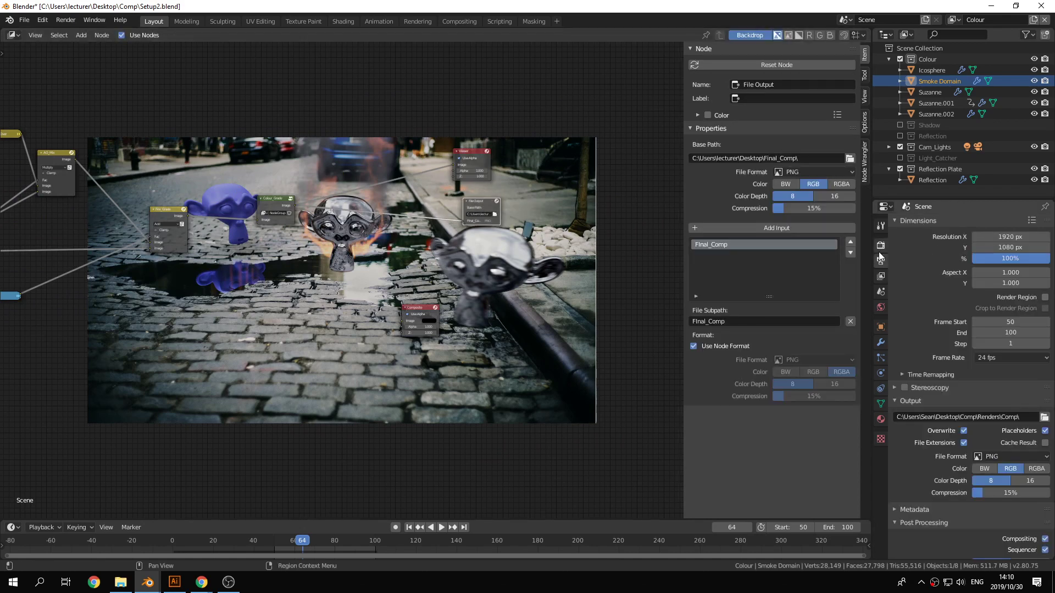
click(880, 261)
Rearrange the 0050.exr image sequence node and the Camera.fspy image node at the start of the node tree.
scroll(337, 272, down, 5)
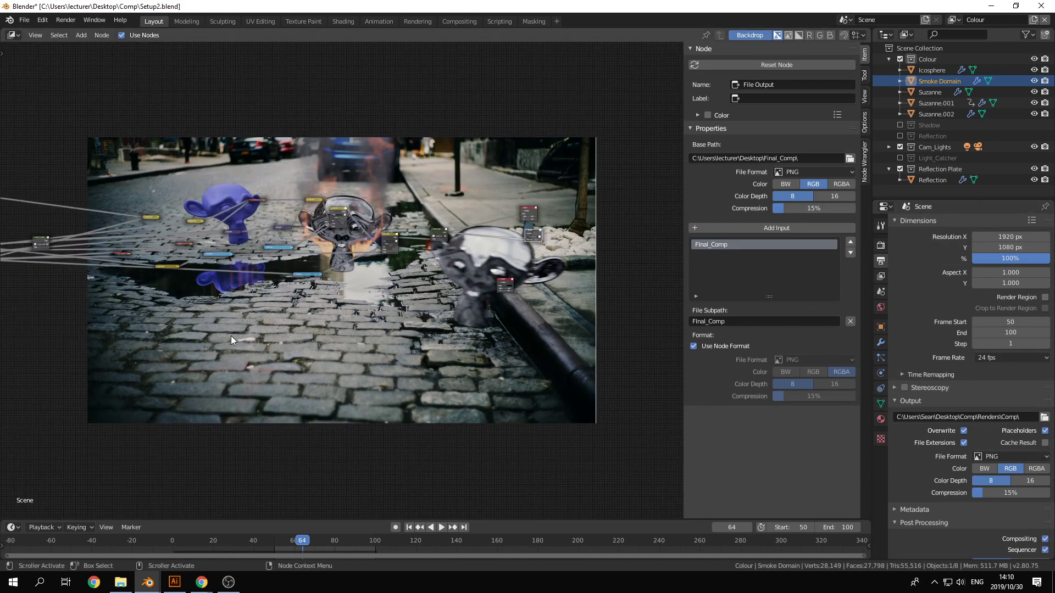
scroll(231, 335, up, 3)
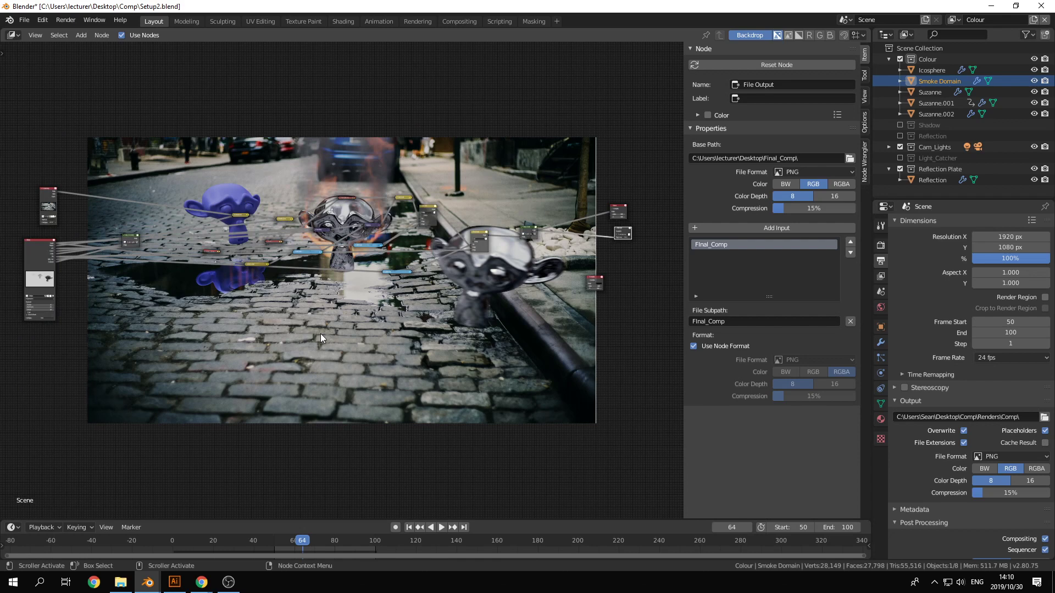
drag(42, 245, 51, 254)
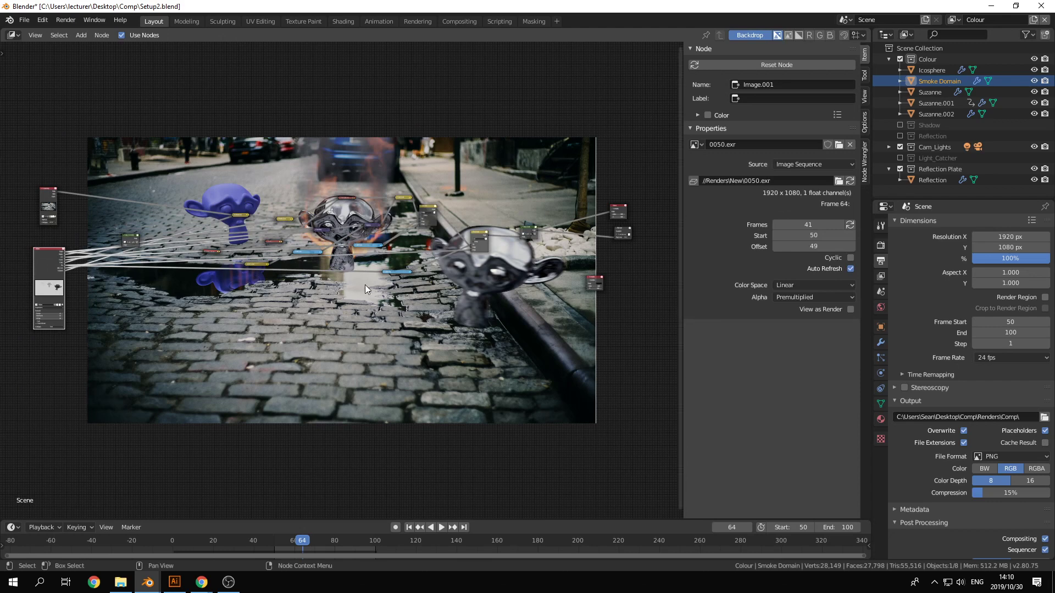
scroll(127, 275, up, 1)
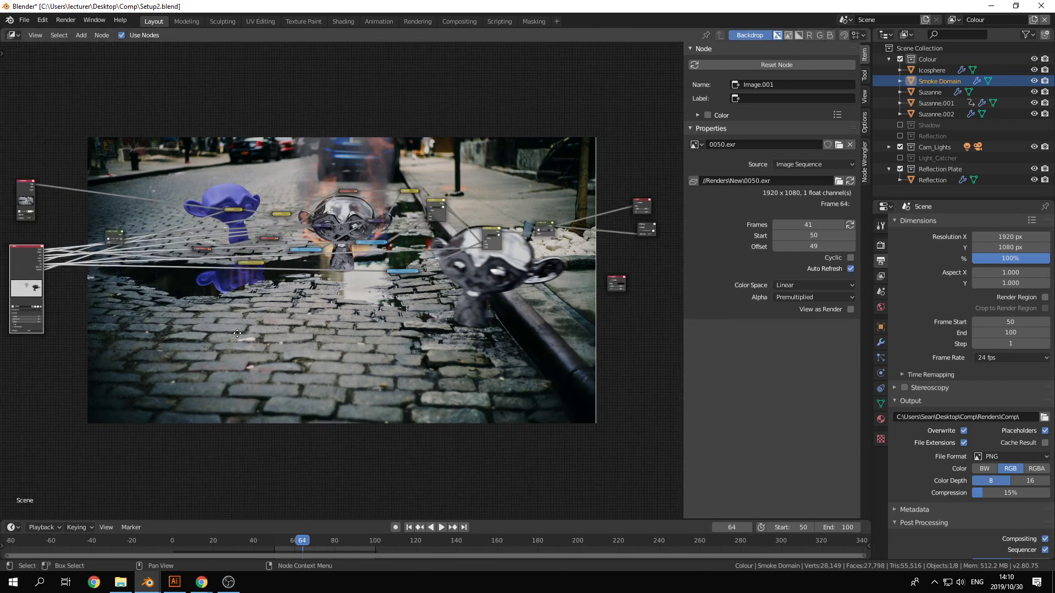
scroll(202, 308, up, 12)
middle_drag(60, 311, 428, 338)
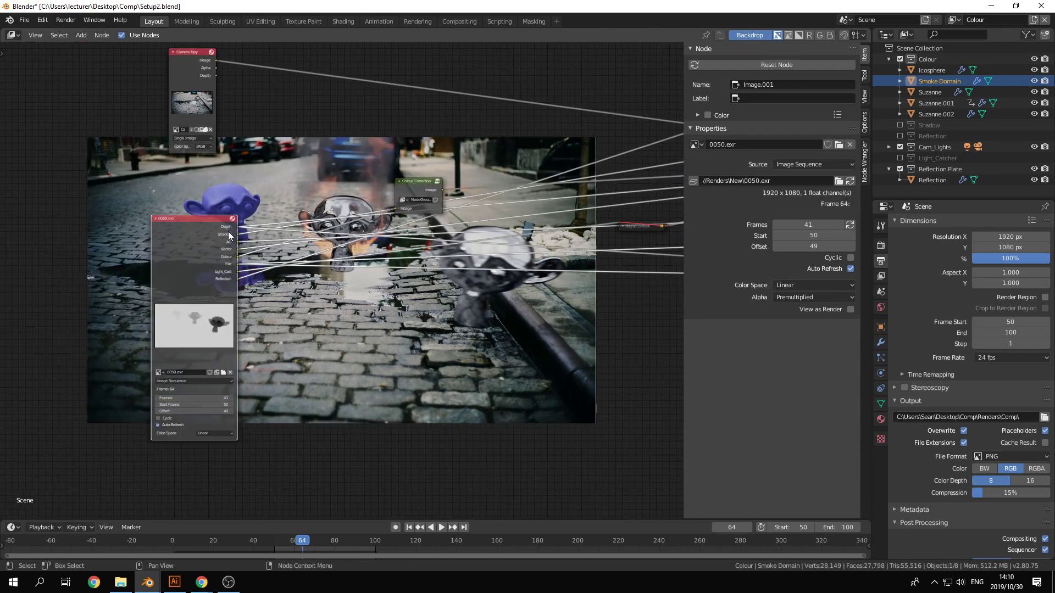
middle_drag(293, 185, 281, 193)
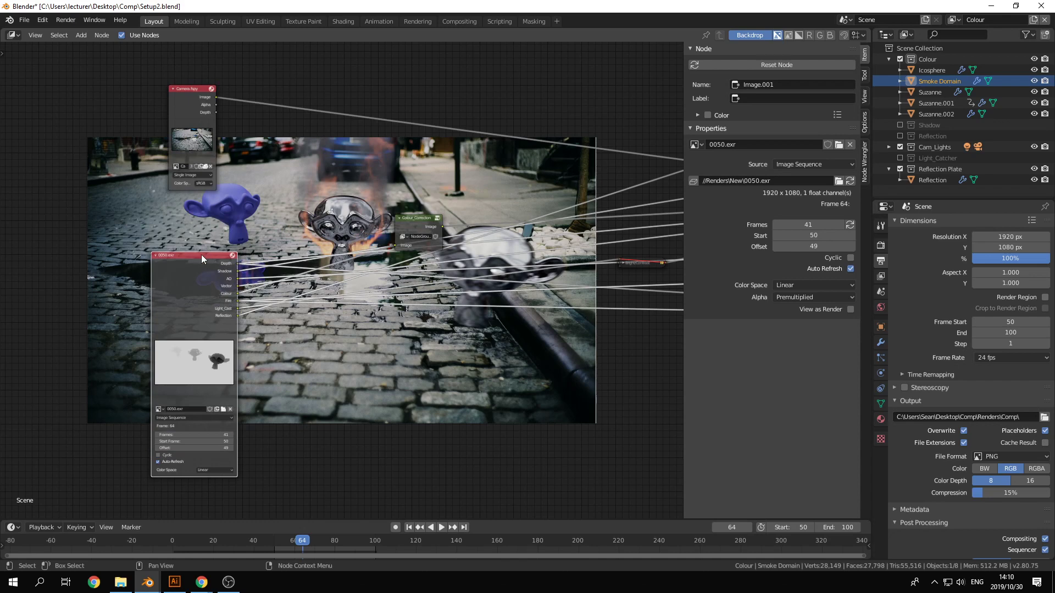
drag(202, 257, 240, 208)
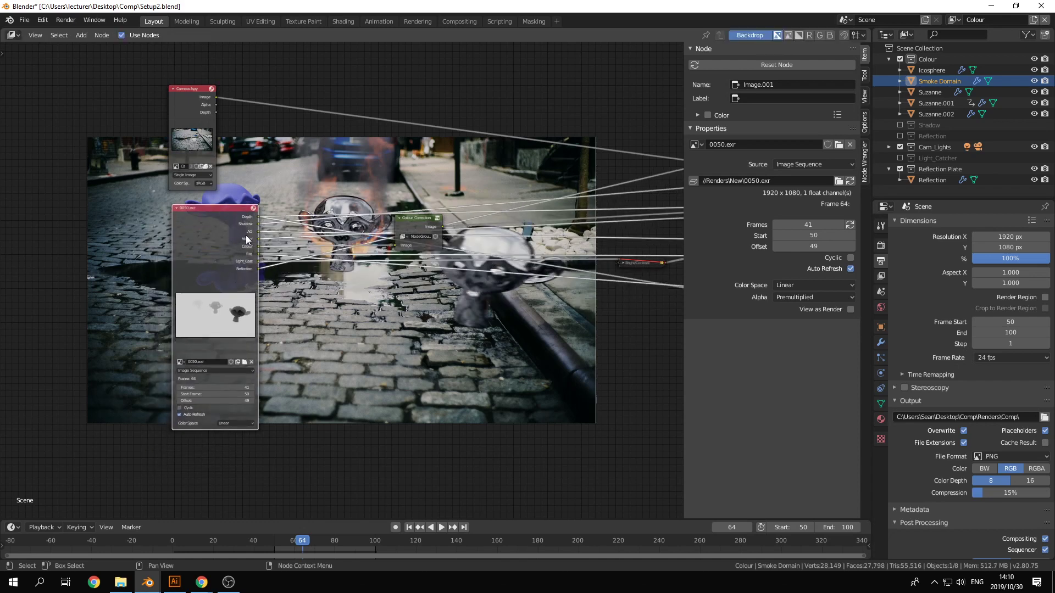
drag(196, 88, 214, 83)
Select the File Output node at the end of the compositing node tree.
middle_drag(608, 256, 273, 248)
scroll(450, 254, down, 1)
scroll(450, 255, down, 5)
scroll(423, 223, down, 2)
middle_drag(448, 220, 333, 218)
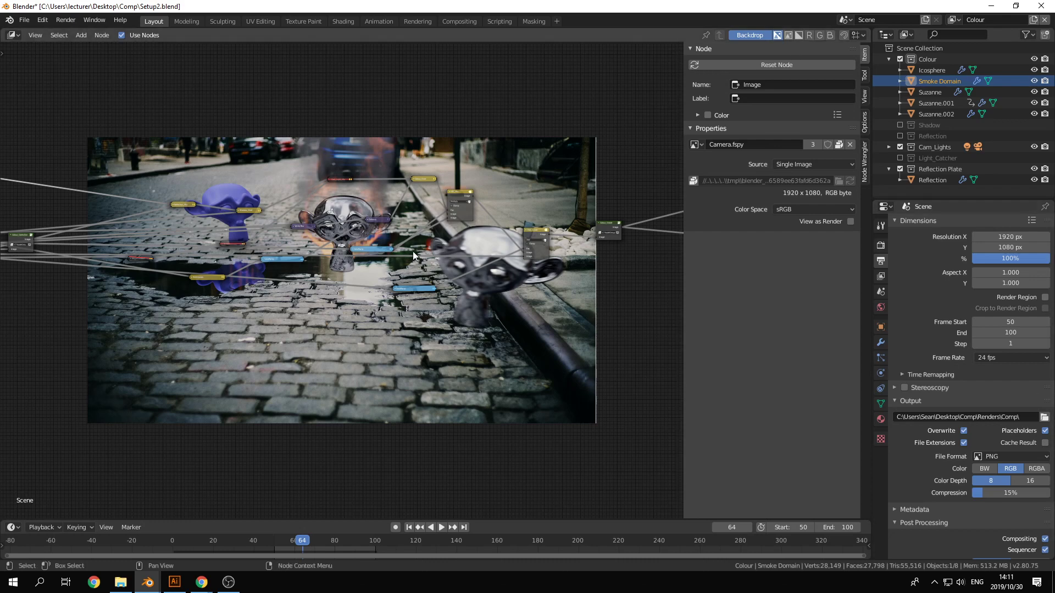
middle_drag(439, 224, 409, 351)
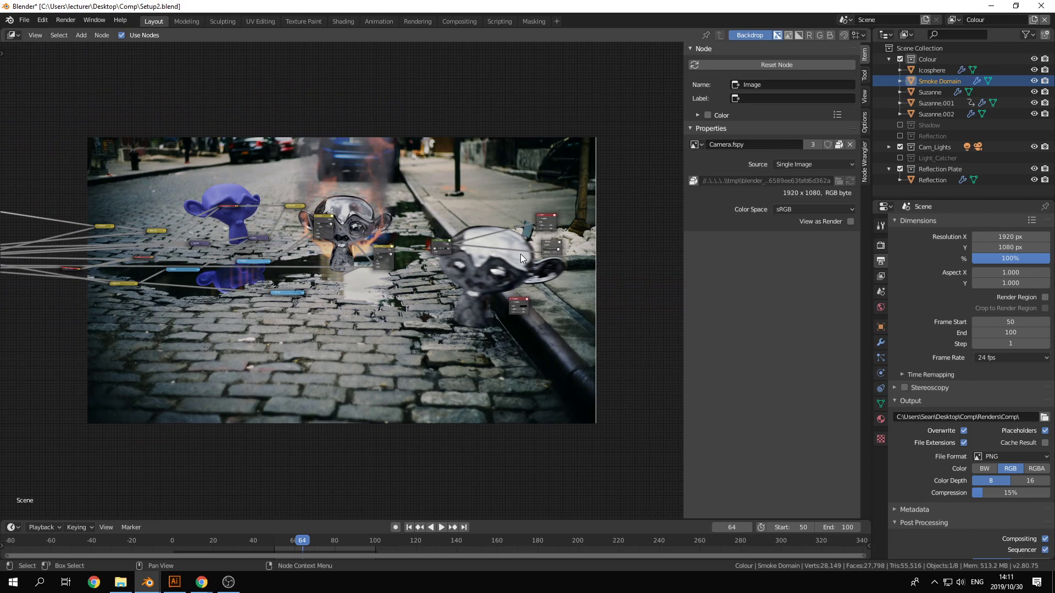
click(546, 240)
middle_drag(546, 241, 307, 243)
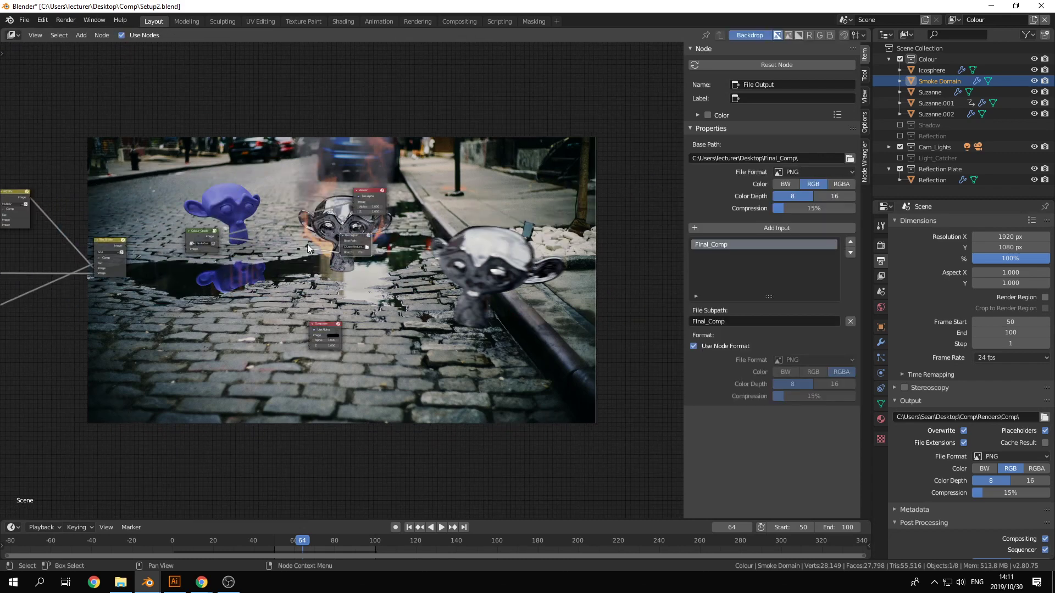
scroll(307, 244, up, 4)
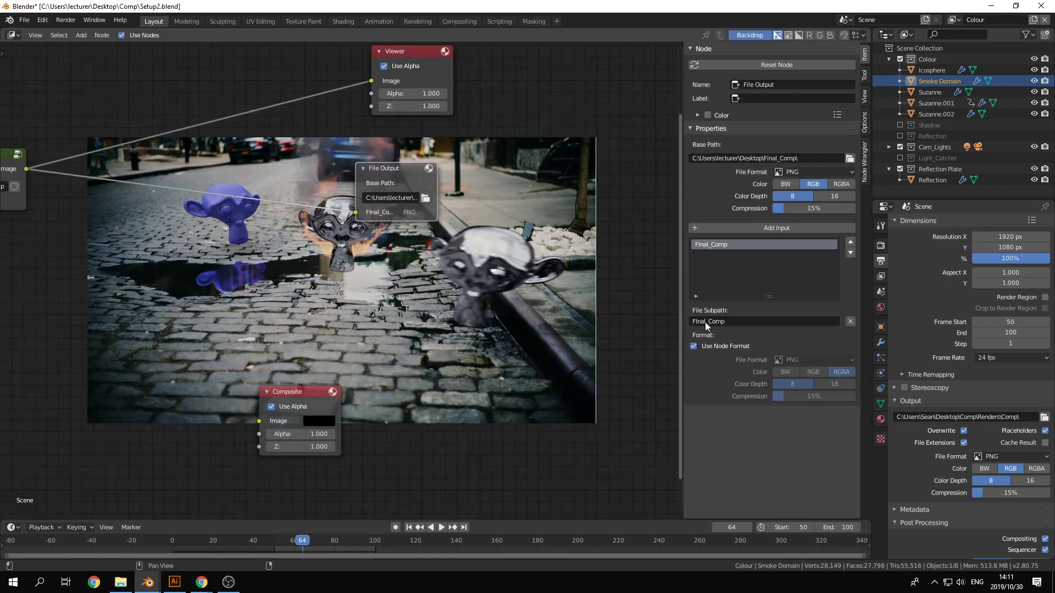
Try the RGBA color mode on the File Output node's PNG format and restore RGB.
click(722, 246)
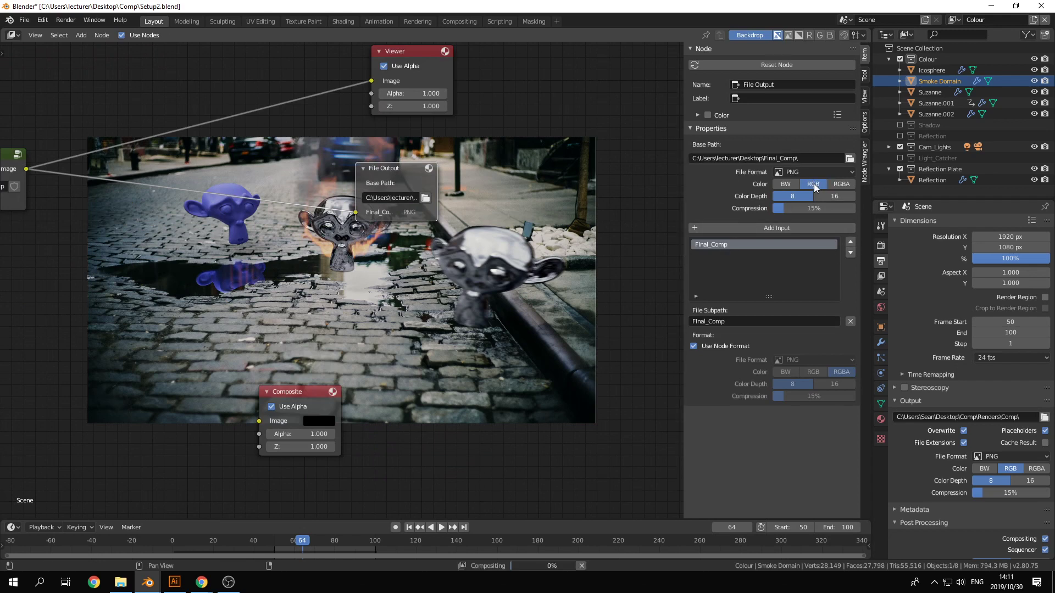
click(839, 184)
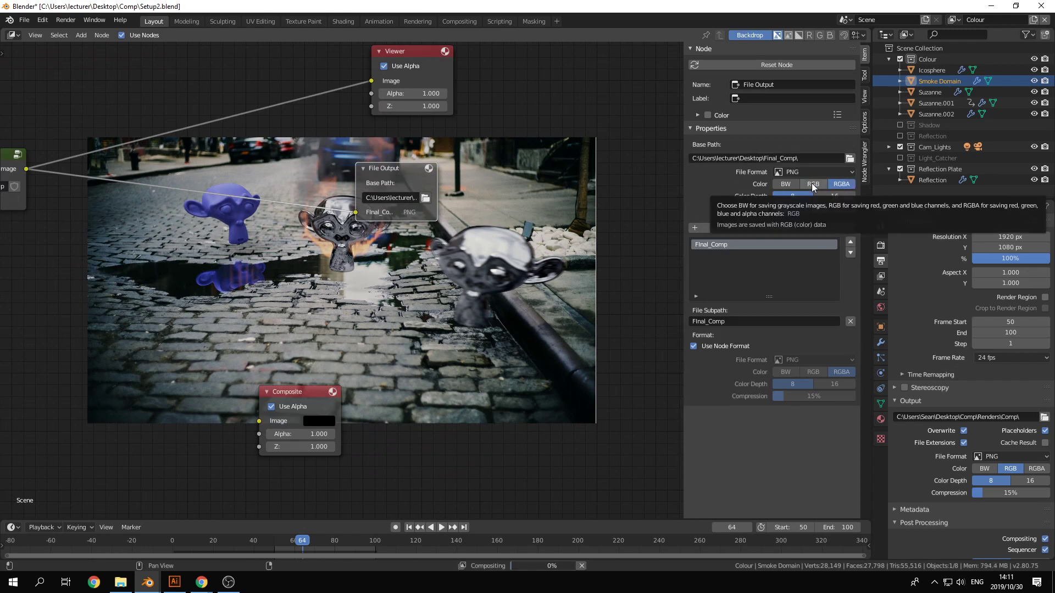
click(812, 184)
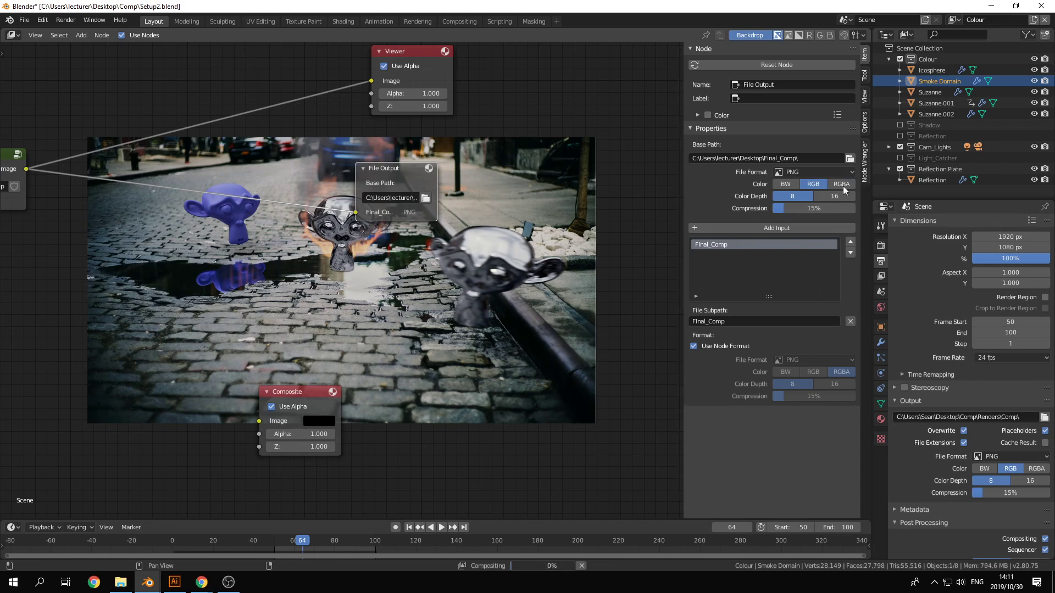
Browse the File Output node's base path, select Final_Comp0050.png and copy the folder path.
click(850, 158)
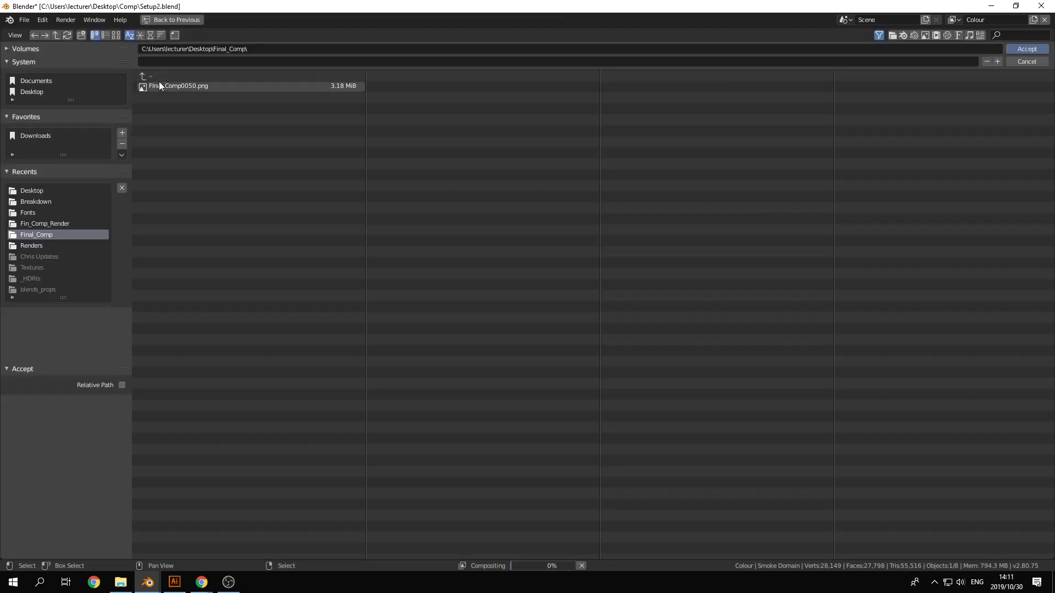
click(186, 85)
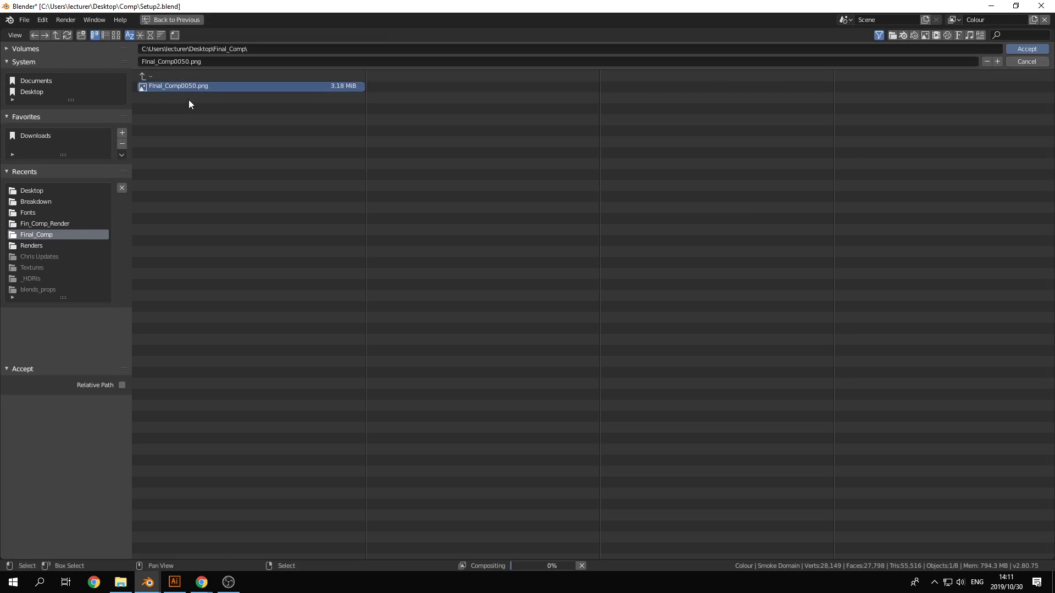
click(284, 50)
Switch to File Explorer, go to C:\Users\lecturer\Desktop\Final_Comp\ and delete the old Final_Comp0050.png render.
click(120, 582)
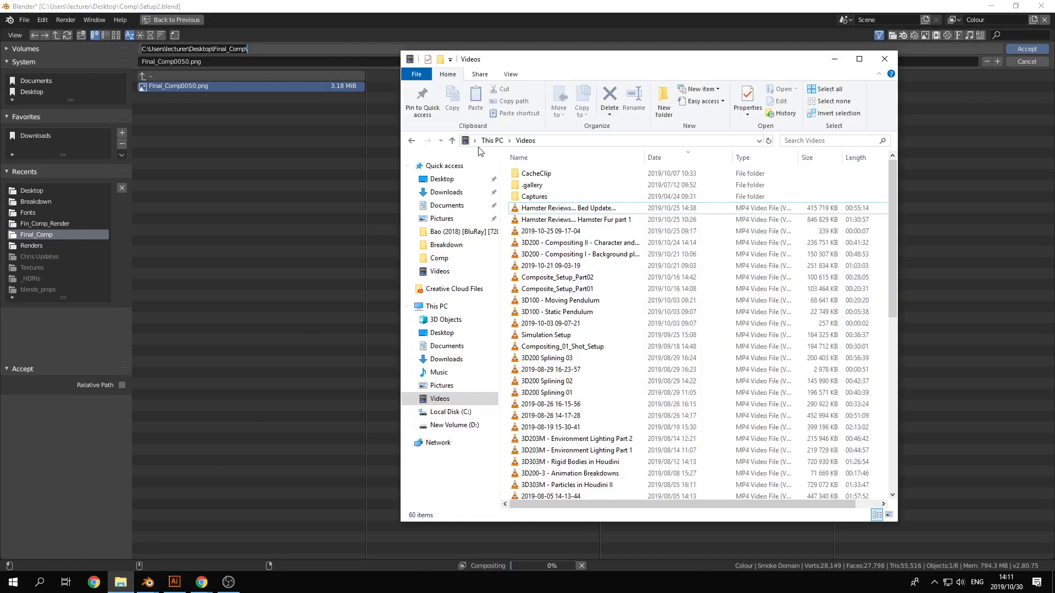
click(411, 143)
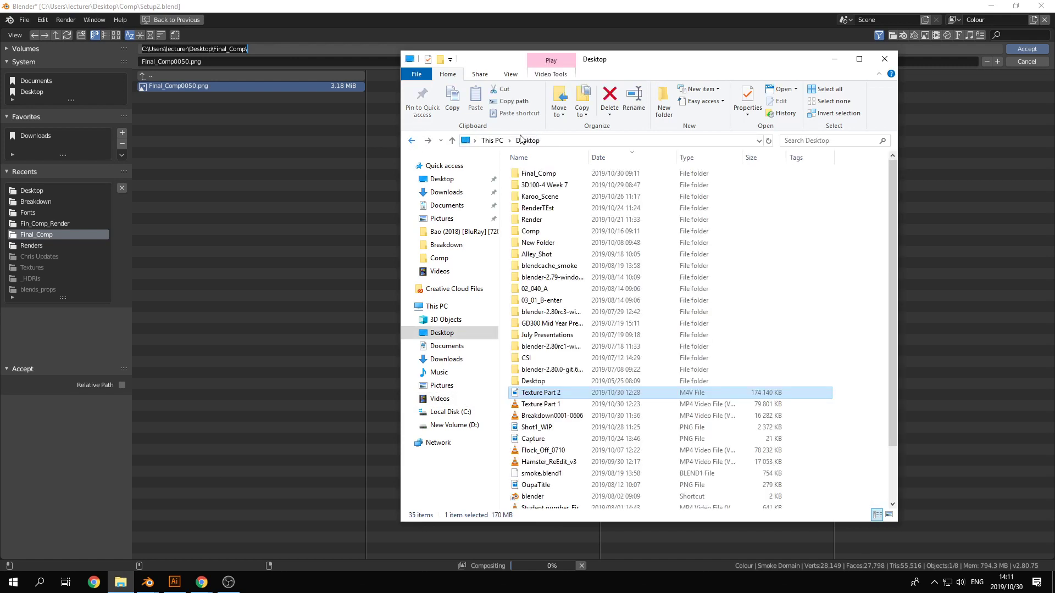
click(565, 142)
text(C:\Users\lecturer\Desktop\Final_Comp\)
key(Return)
click(609, 95)
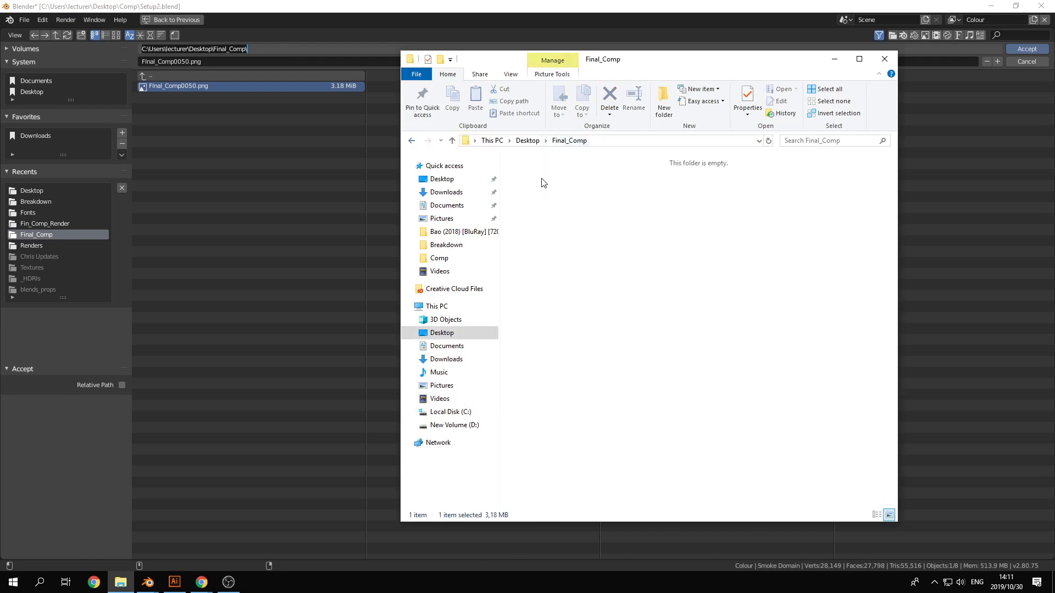
Return to Blender and accept the selected Final_Comp0050.png path as the File Output node's base path.
click(833, 59)
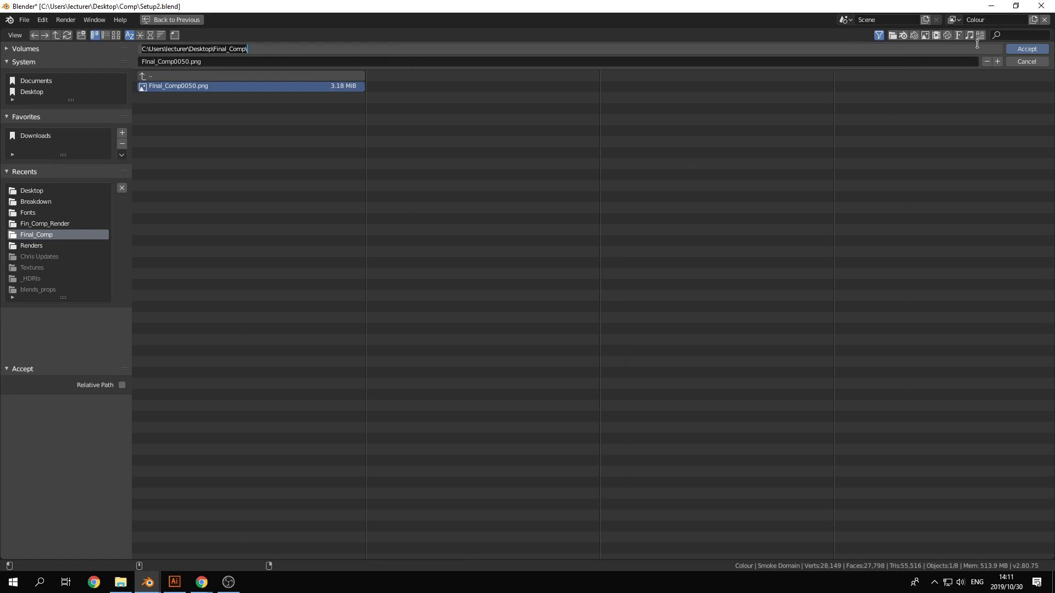
click(1027, 49)
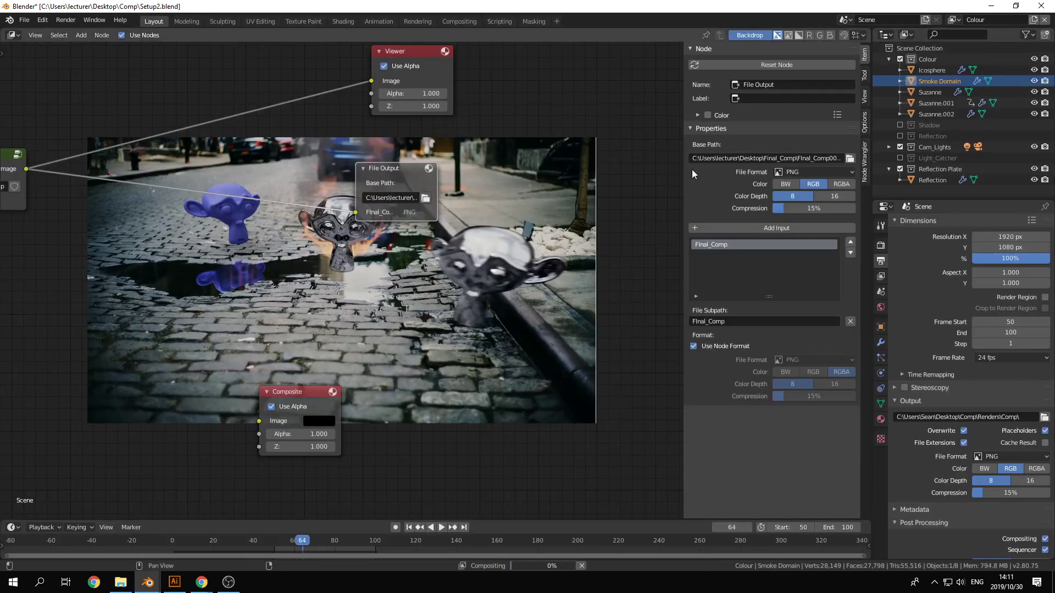
Check the scene's render and output settings and set the current timeline frame to 50.
click(880, 245)
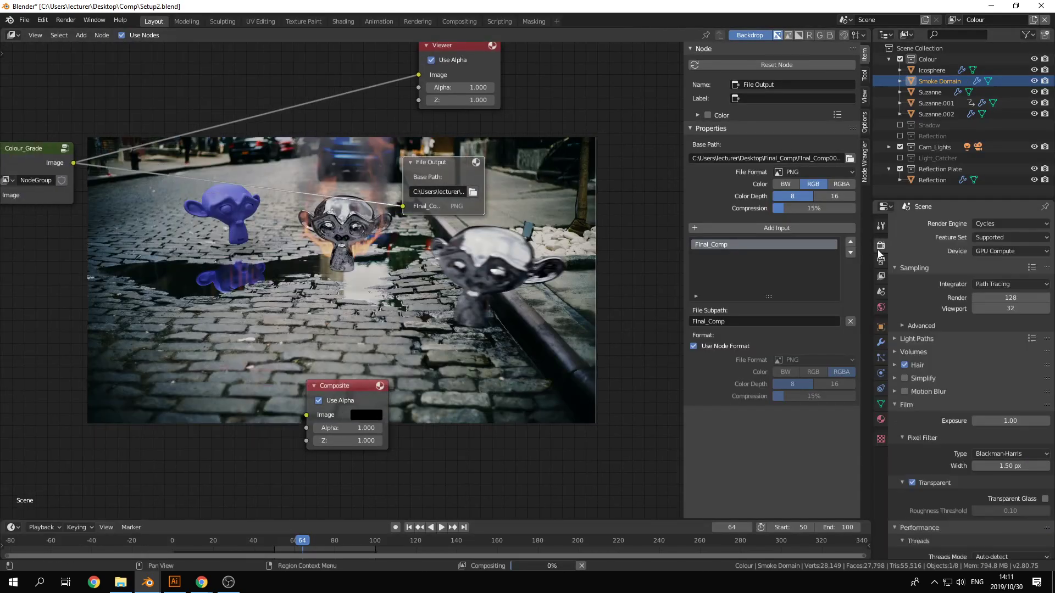
click(881, 261)
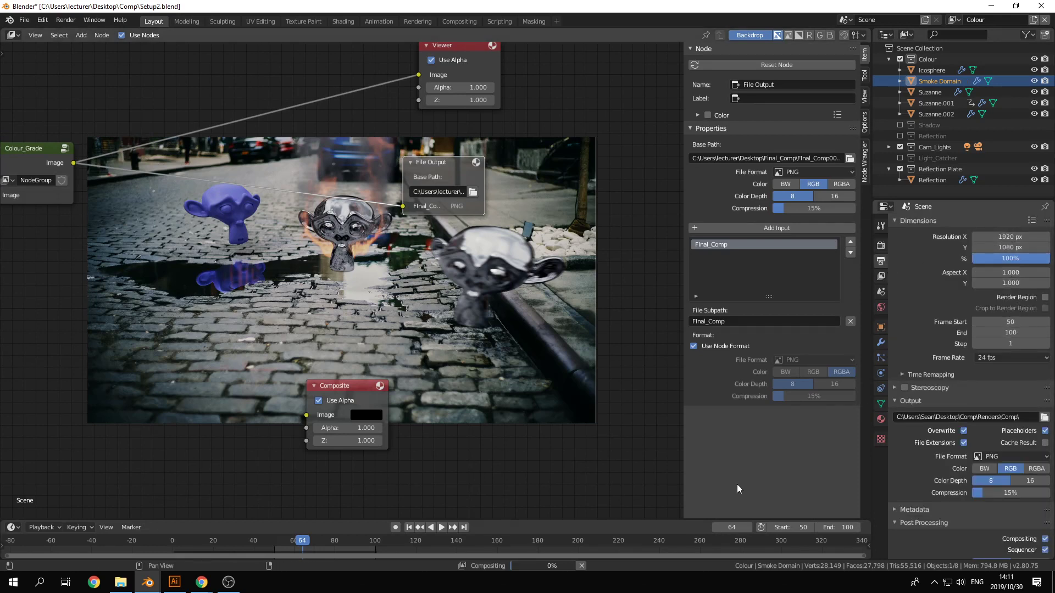
scroll(299, 545, down, 1)
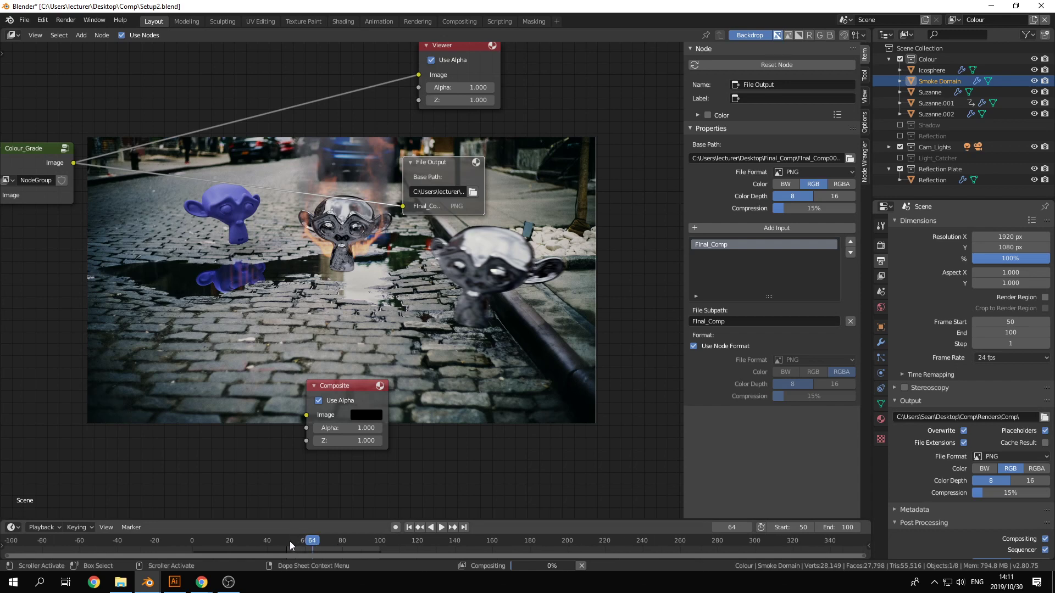
click(288, 542)
key(Left)
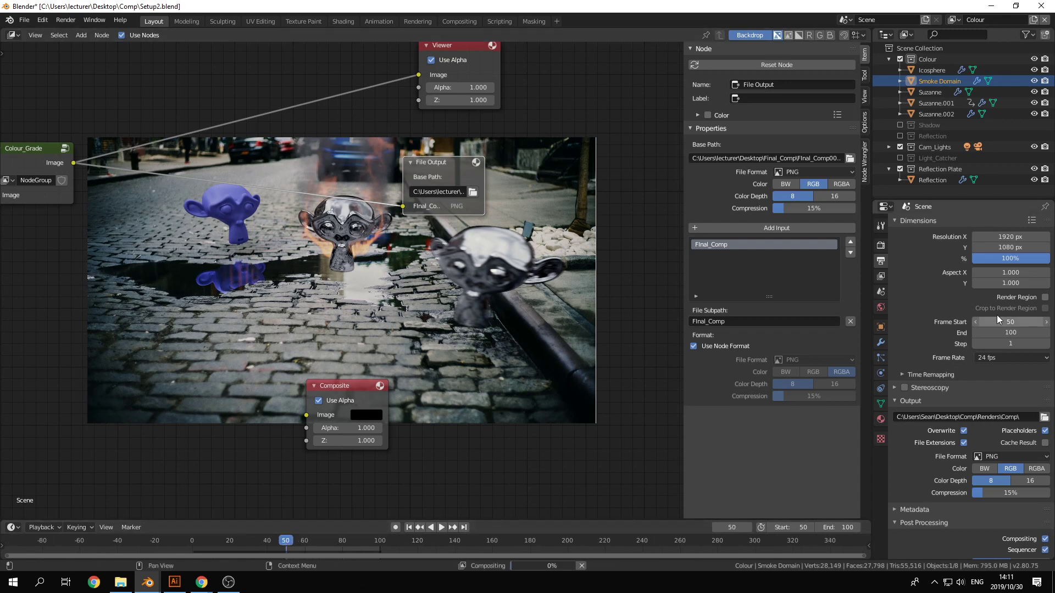
Set the scene's render output path to C:\Users\.
scroll(1013, 297, down, 1)
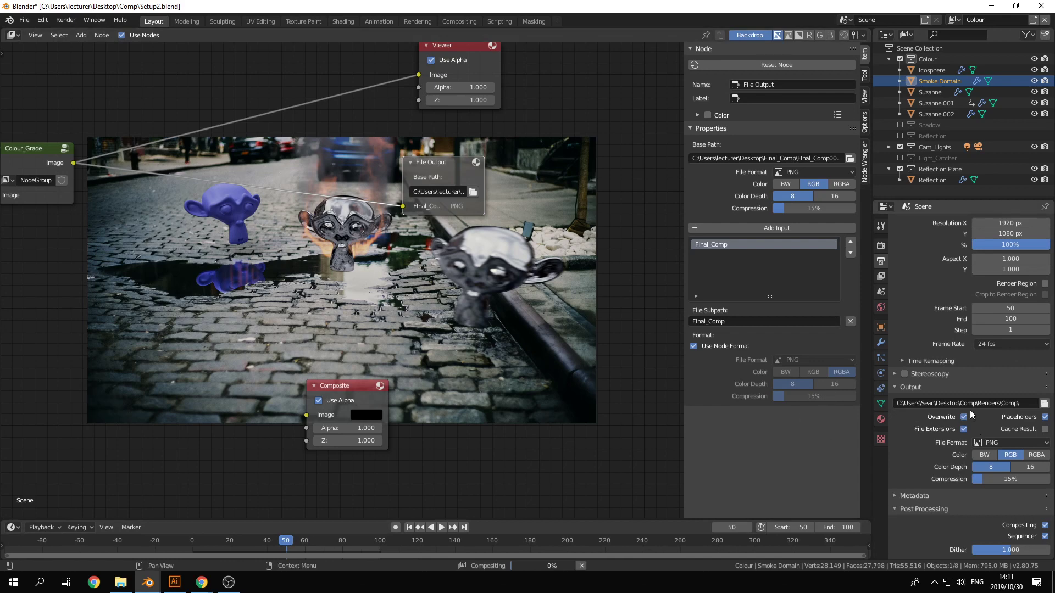
click(1044, 403)
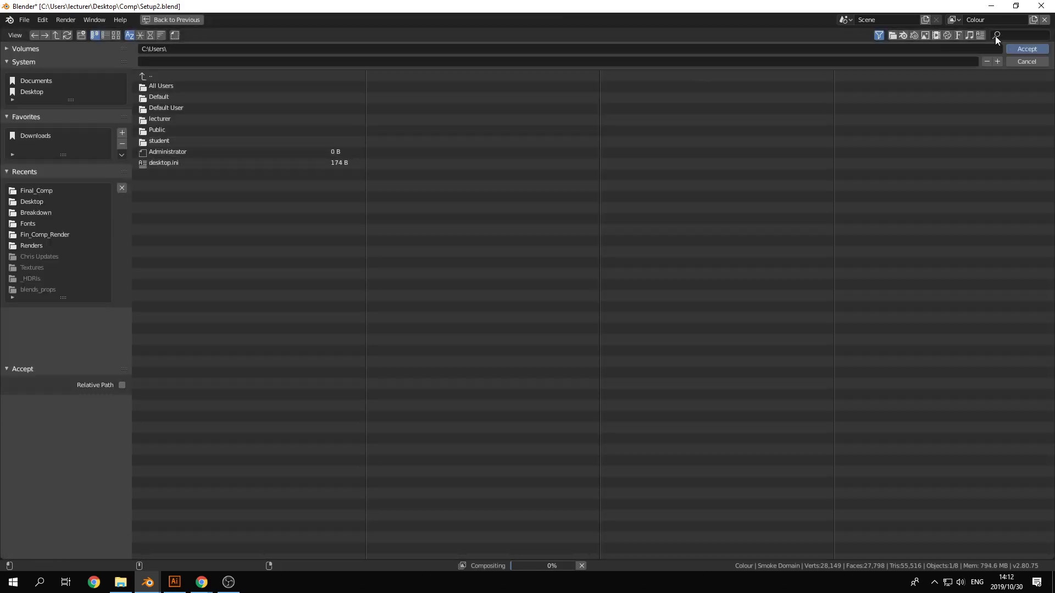
click(1021, 49)
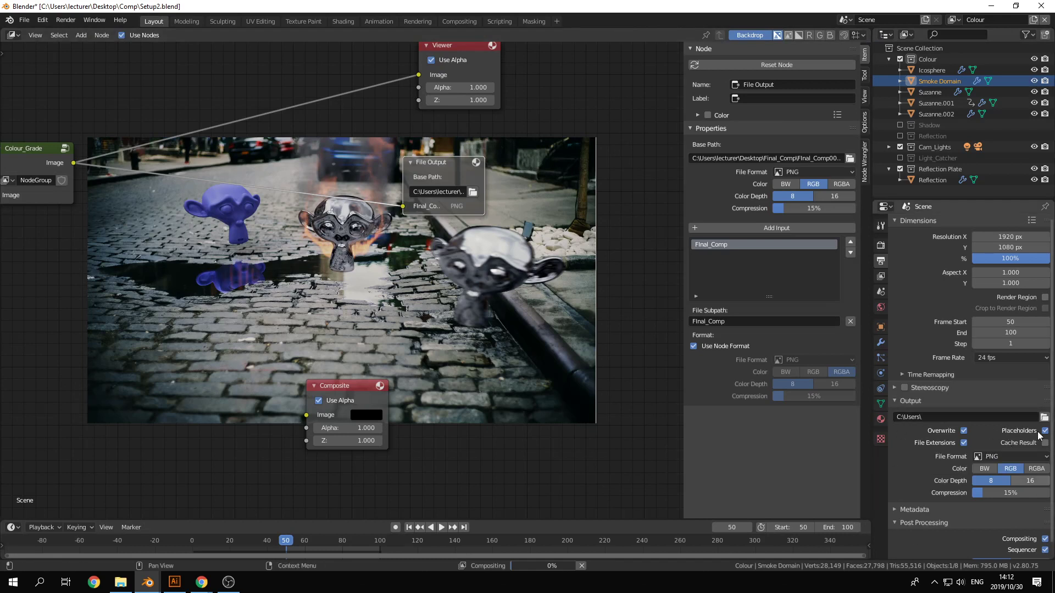
Add a Render Layers node to the compositing tree, beside the 0050.exr image sequence node.
middle_drag(416, 370, 556, 359)
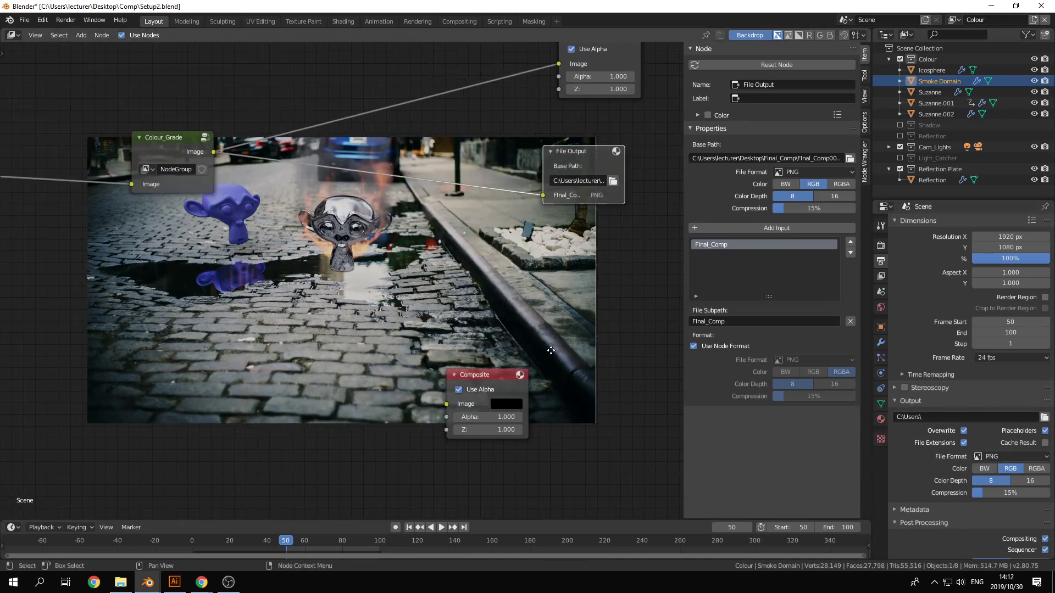
scroll(555, 358, down, 6)
middle_drag(192, 319, 479, 326)
scroll(385, 326, down, 3)
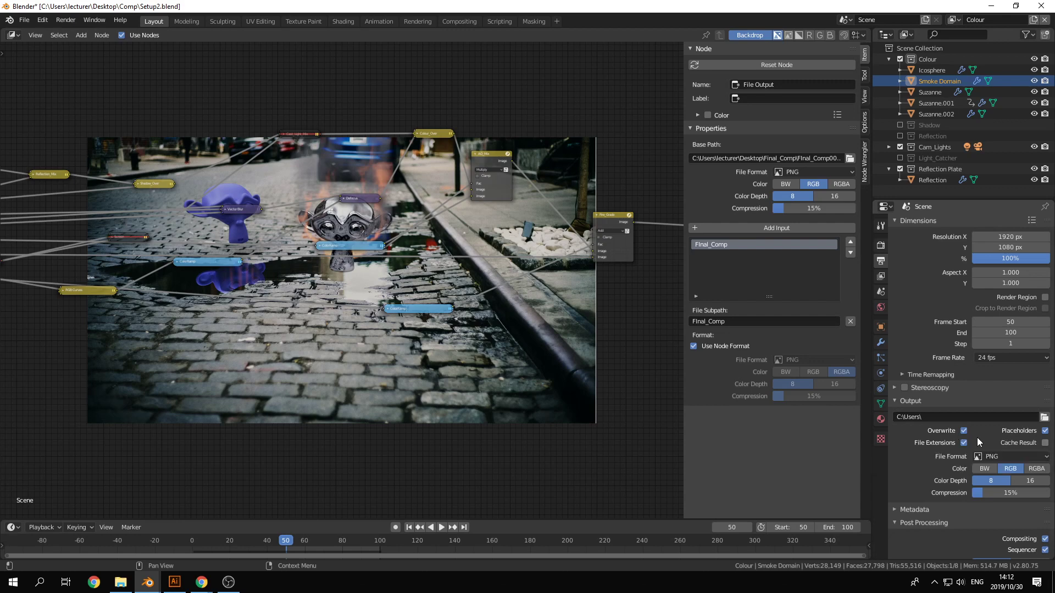
middle_drag(290, 315, 548, 317)
middle_drag(267, 302, 568, 309)
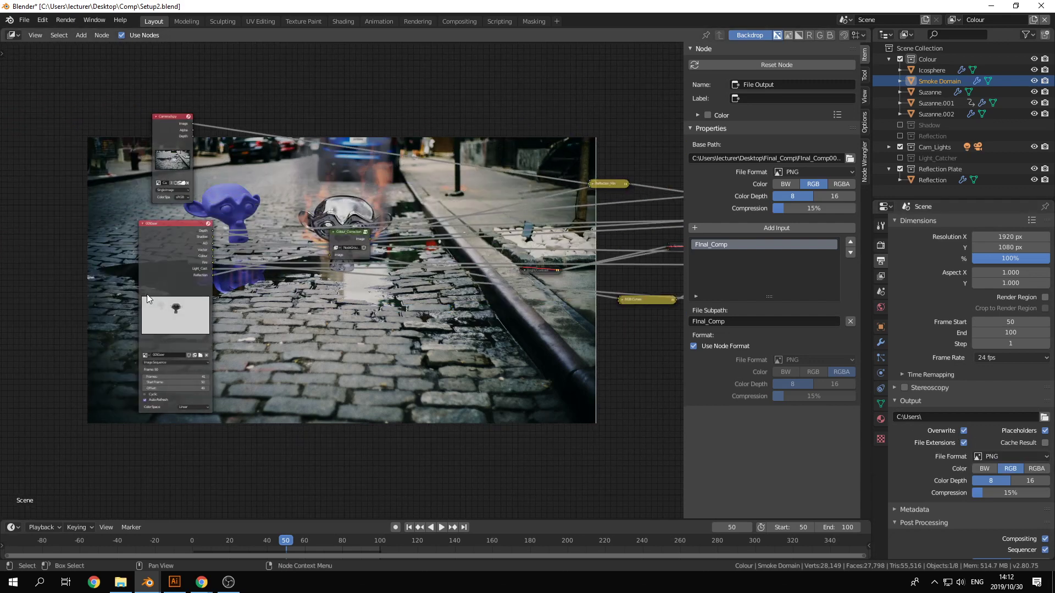
scroll(147, 295, up, 6)
middle_drag(175, 344, 280, 317)
scroll(280, 319, down, 3)
key(shift+a)
click(314, 327)
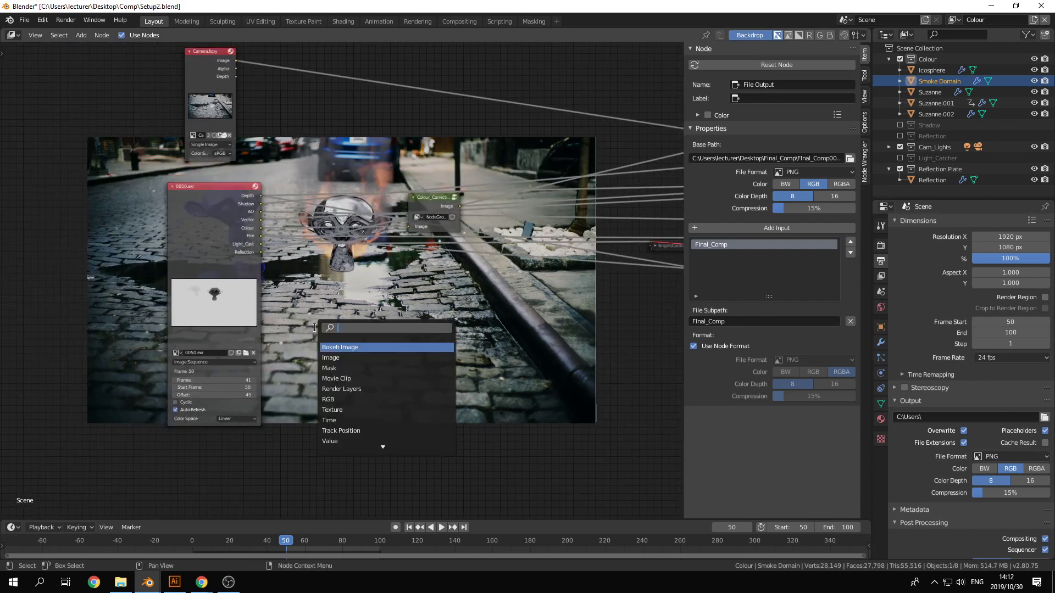
text(render)
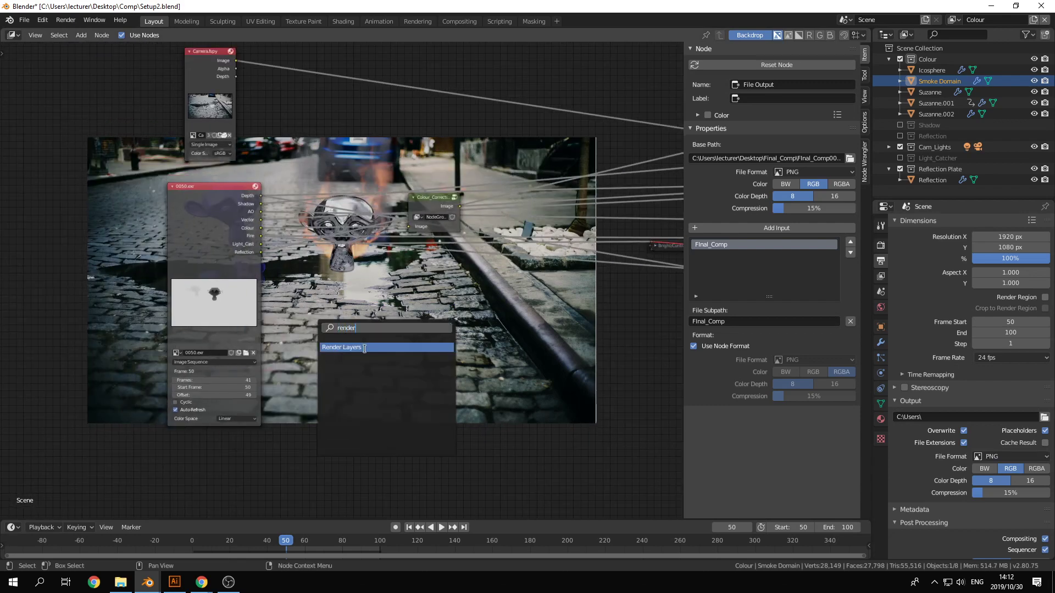
click(364, 347)
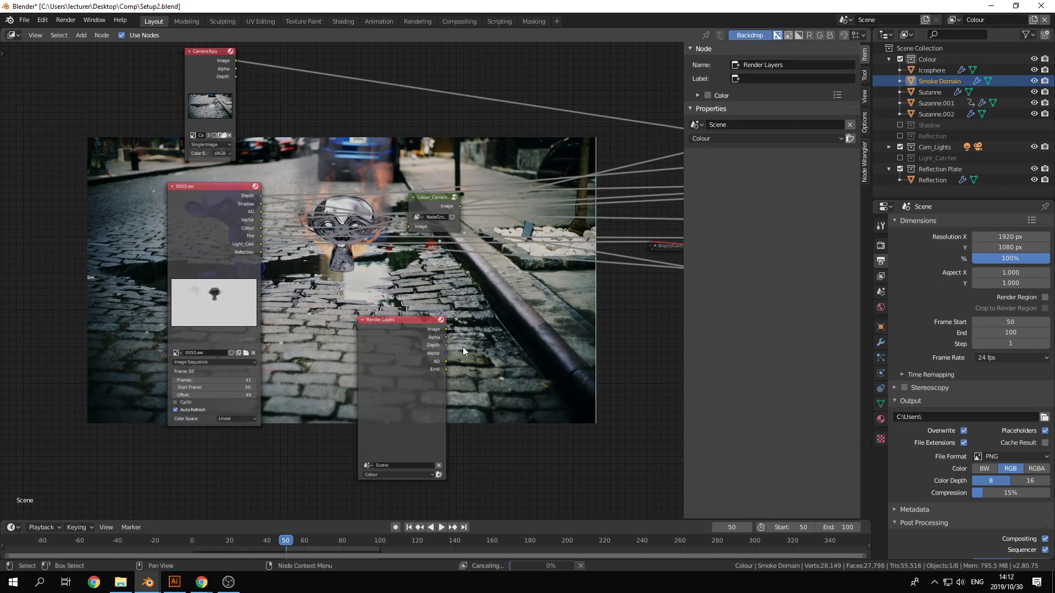
Compare the Render Layers node with the 0050.exr image sequence node and delete the Render Layers node.
drag(407, 340, 376, 353)
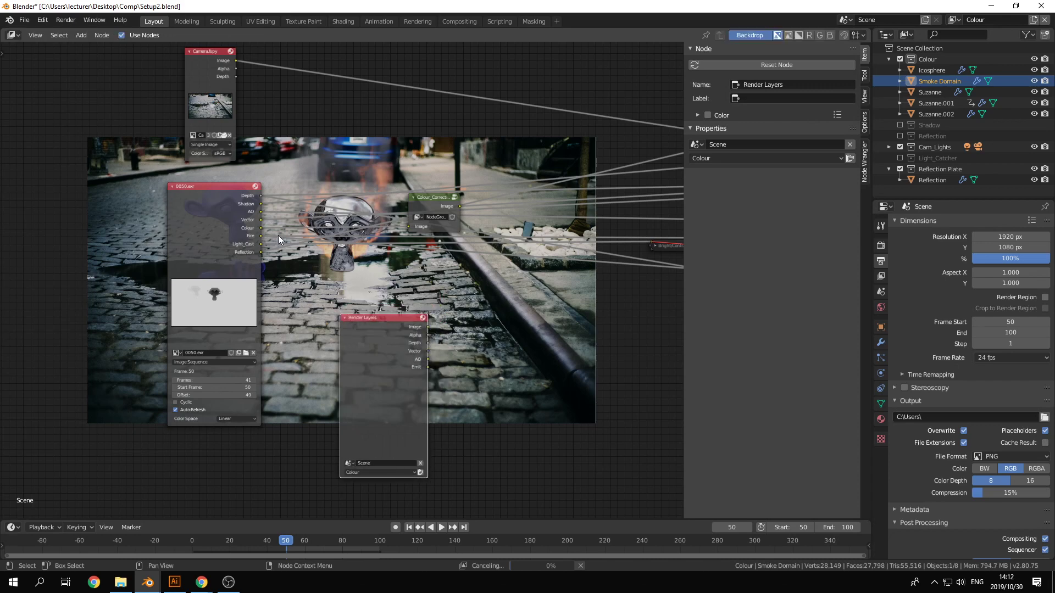
click(229, 198)
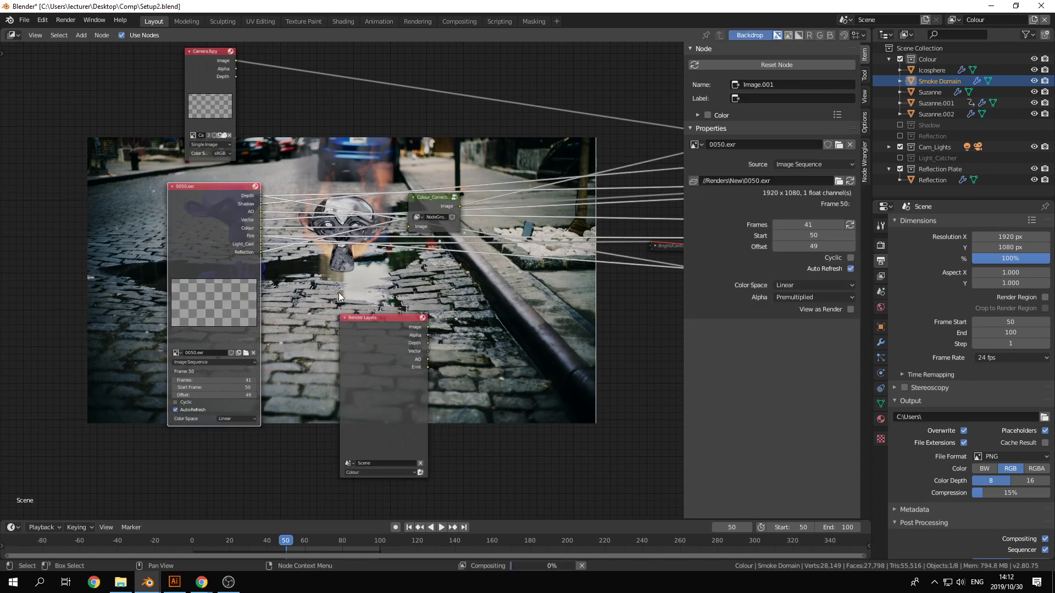
click(369, 328)
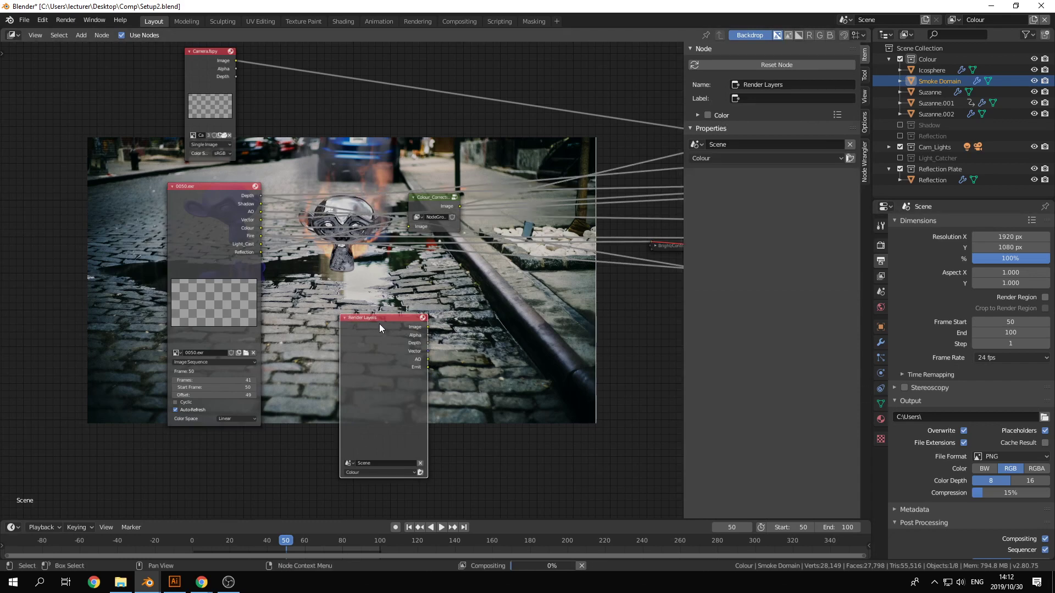
drag(379, 324, 433, 308)
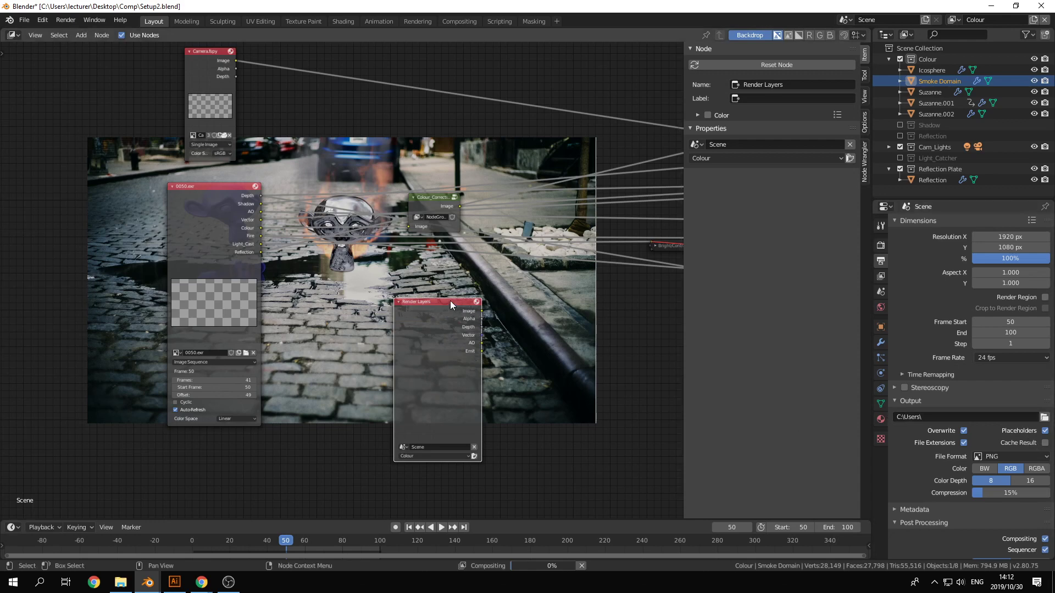
key(x)
Shift the 0050.exr image sequence node slightly towards the colour correction group and check the scene's output settings.
middle_drag(171, 172, 172, 216)
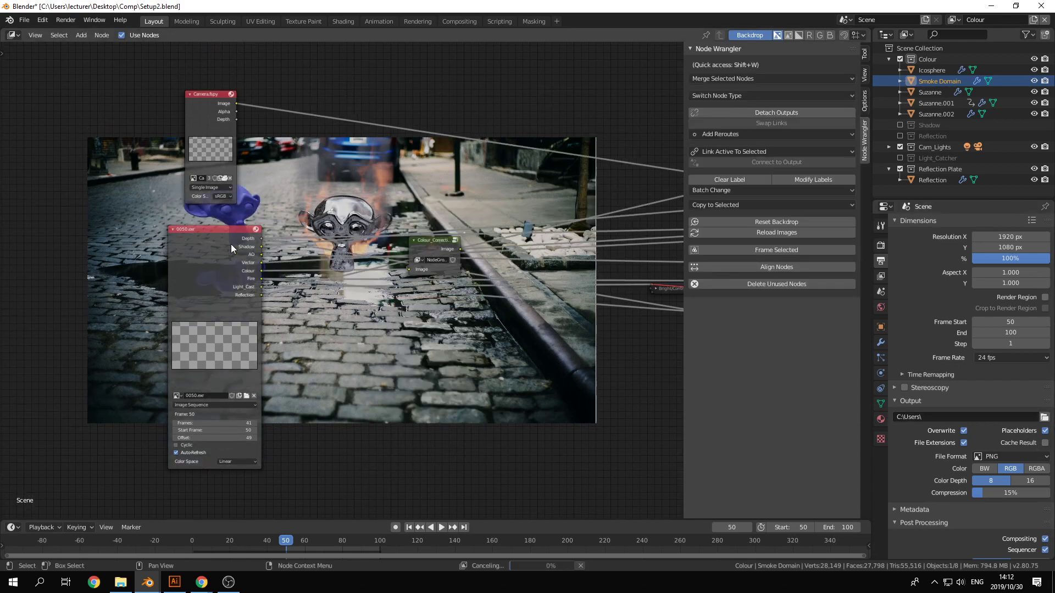
mouse_move(219, 238)
mouse_down()
mouse_move(266, 220)
mouse_move(234, 230)
mouse_up()
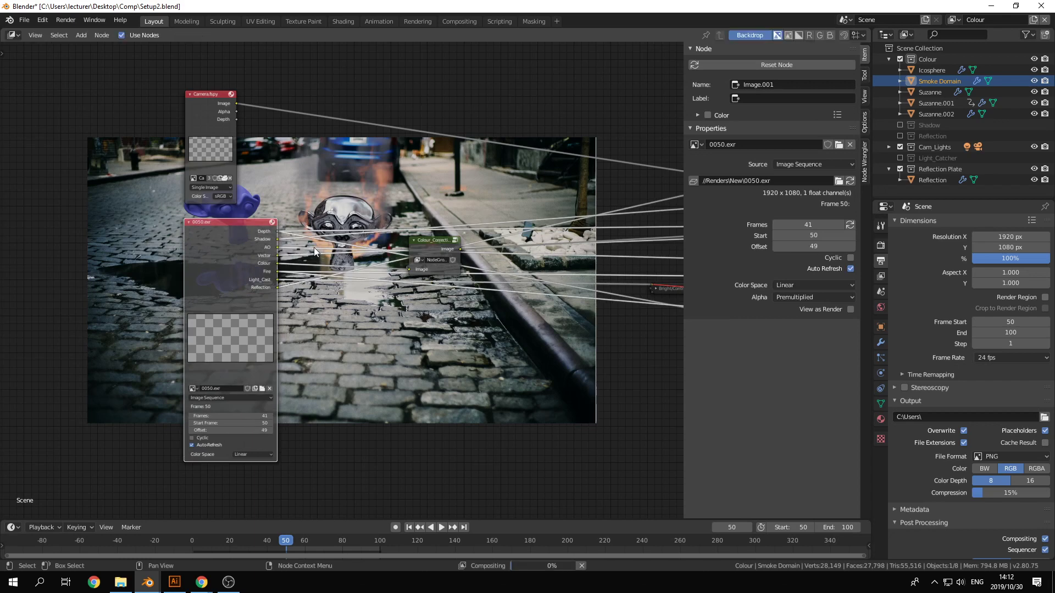
scroll(991, 414, down, 1)
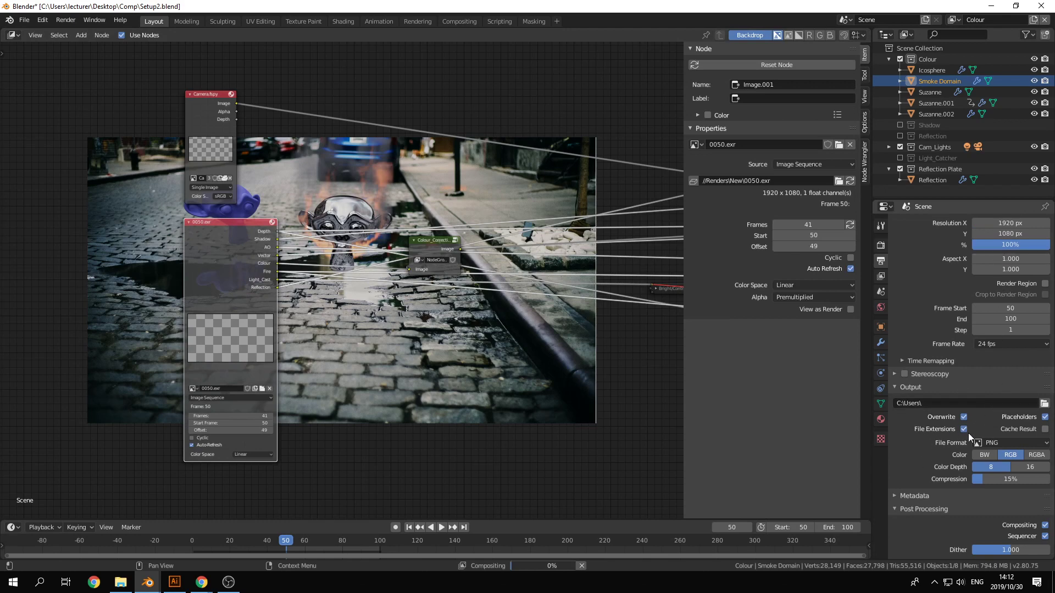
scroll(968, 434, up, 1)
scroll(549, 285, down, 2)
Start rendering the composite as an animation.
middle_drag(548, 285, 284, 301)
scroll(493, 282, down, 3)
middle_drag(493, 282, 288, 290)
scroll(631, 305, down, 2)
middle_drag(651, 306, 623, 307)
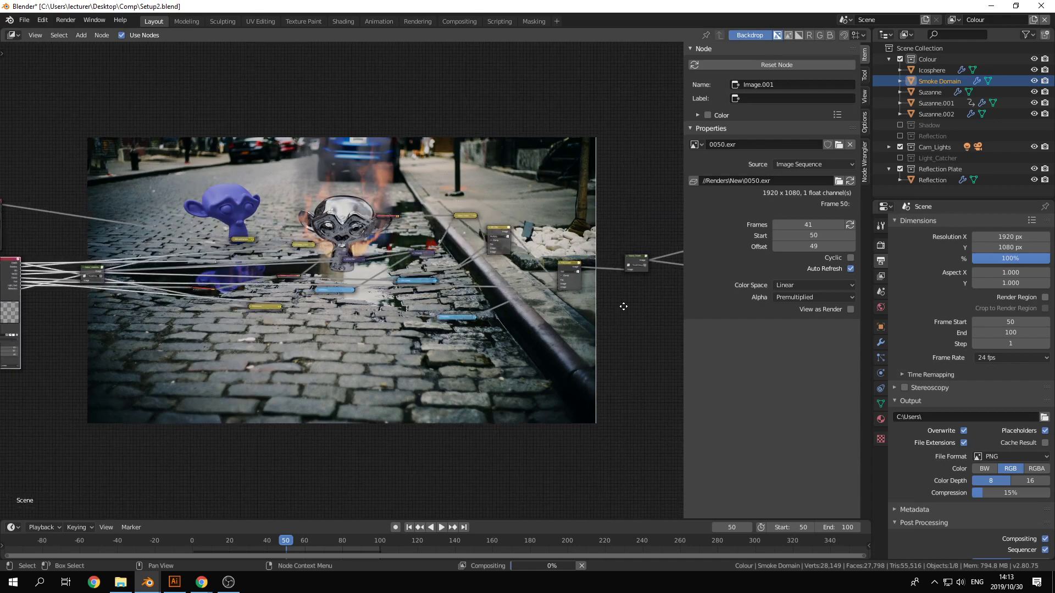
key(Home)
click(65, 19)
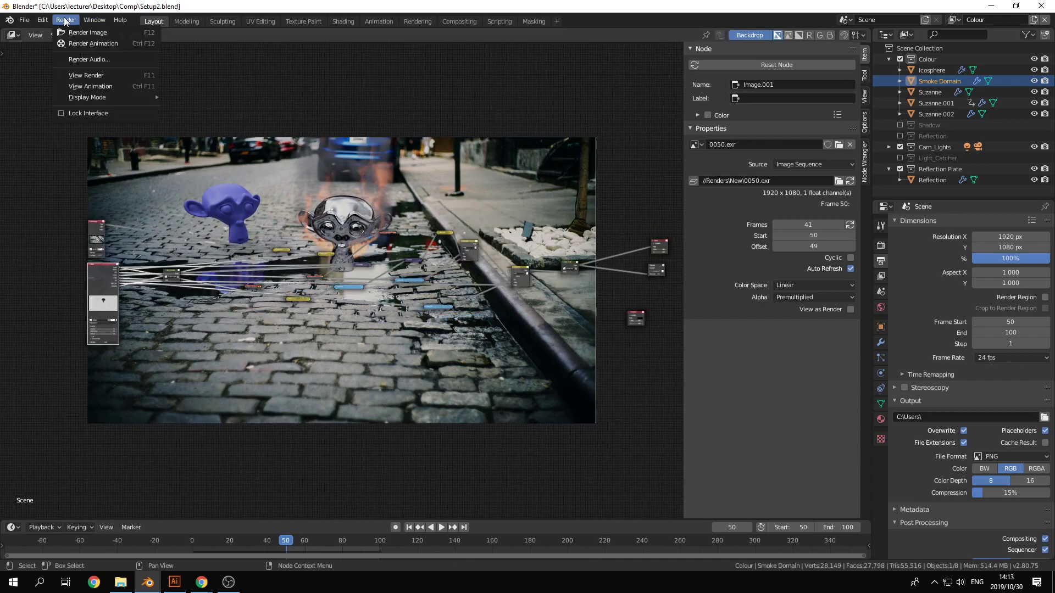
click(81, 48)
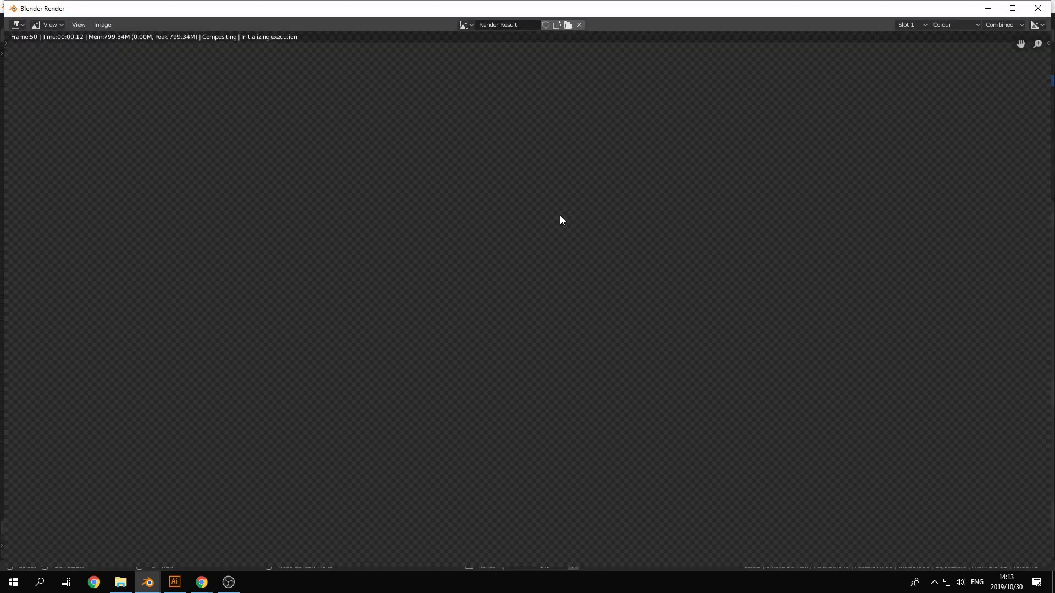
Inspect the render result window, minimize it and return to the node editor.
mouse_move(148, 582)
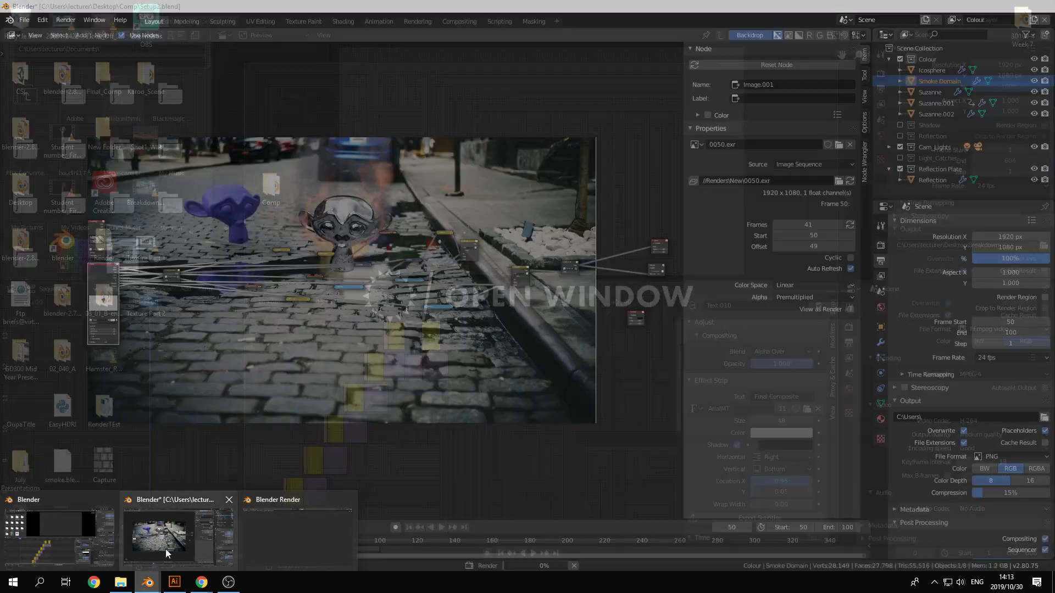
click(166, 548)
scroll(986, 483, down, 1)
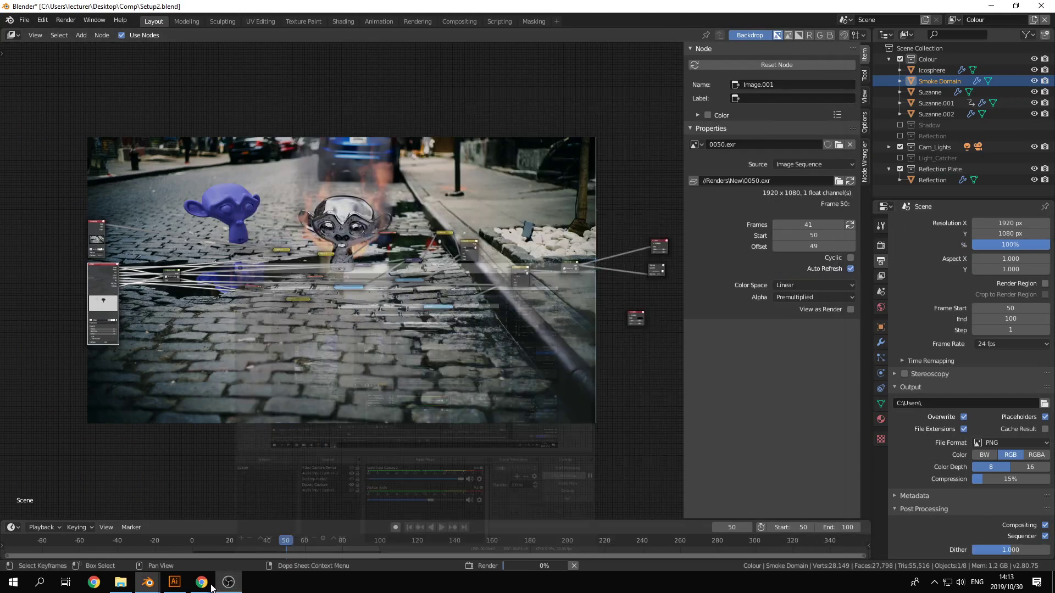
mouse_move(148, 582)
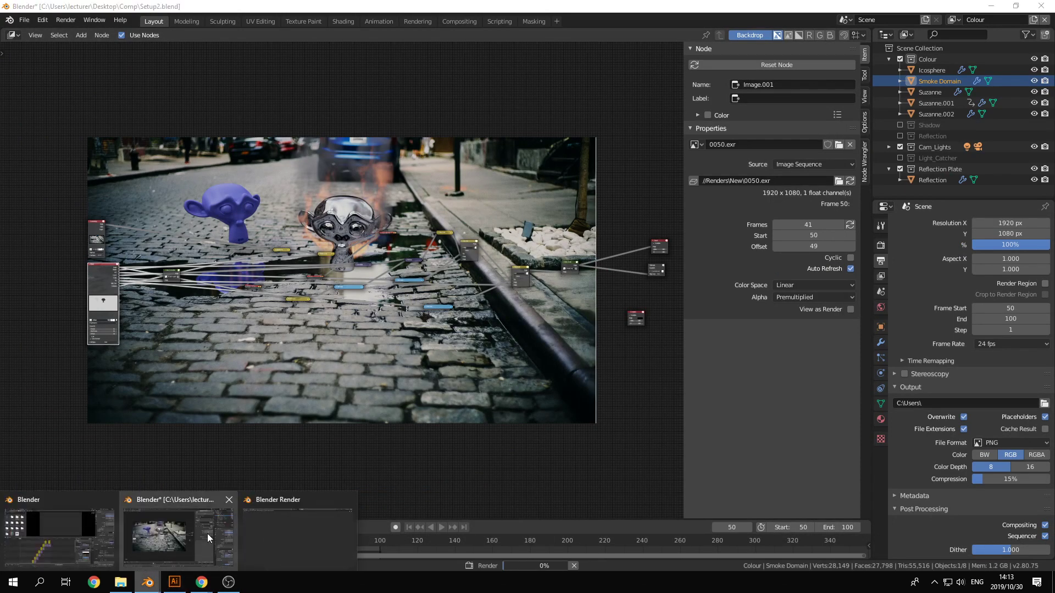
click(306, 523)
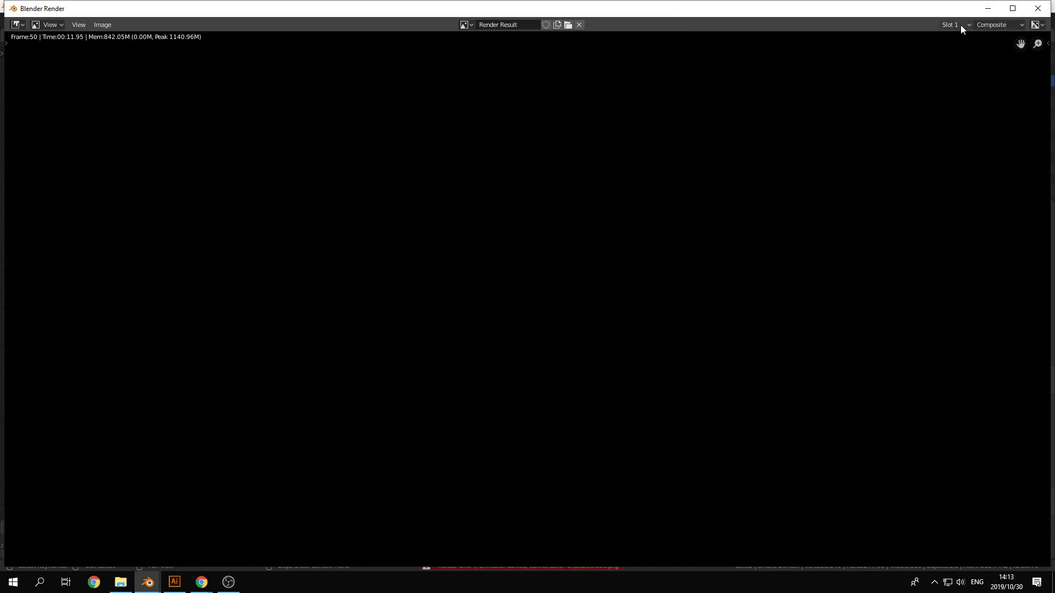
click(987, 9)
click(482, 401)
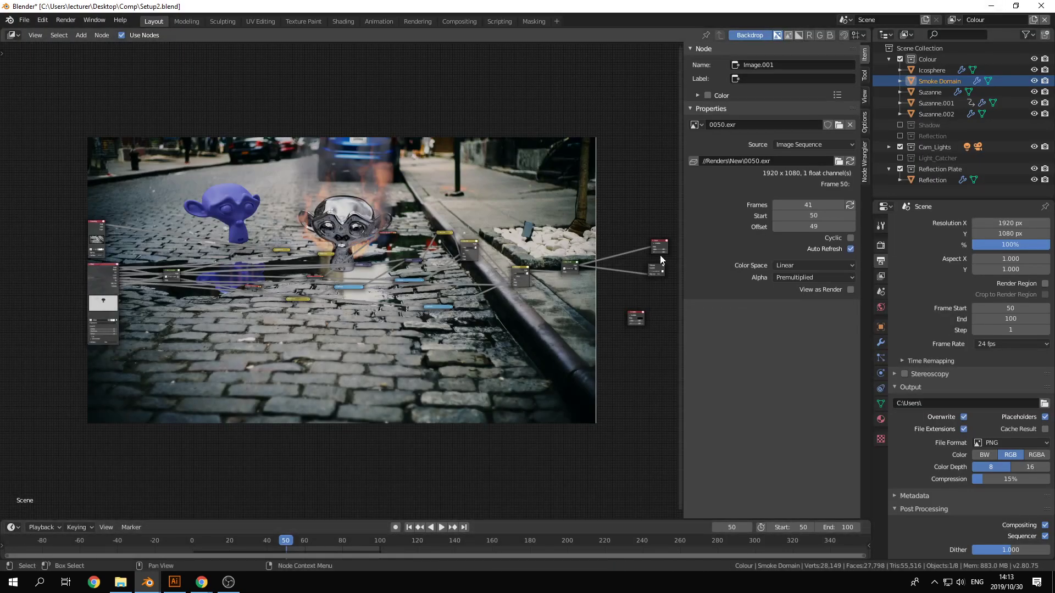
Browse for the File Output node's base path and create a new folder on the Desktop.
scroll(502, 283, up, 4)
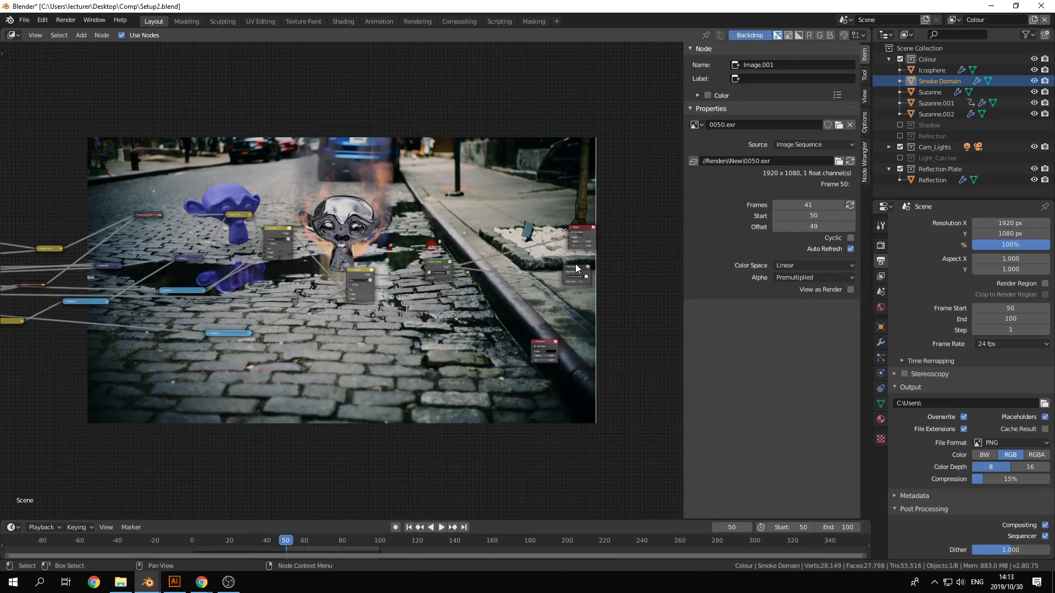
click(577, 268)
click(850, 164)
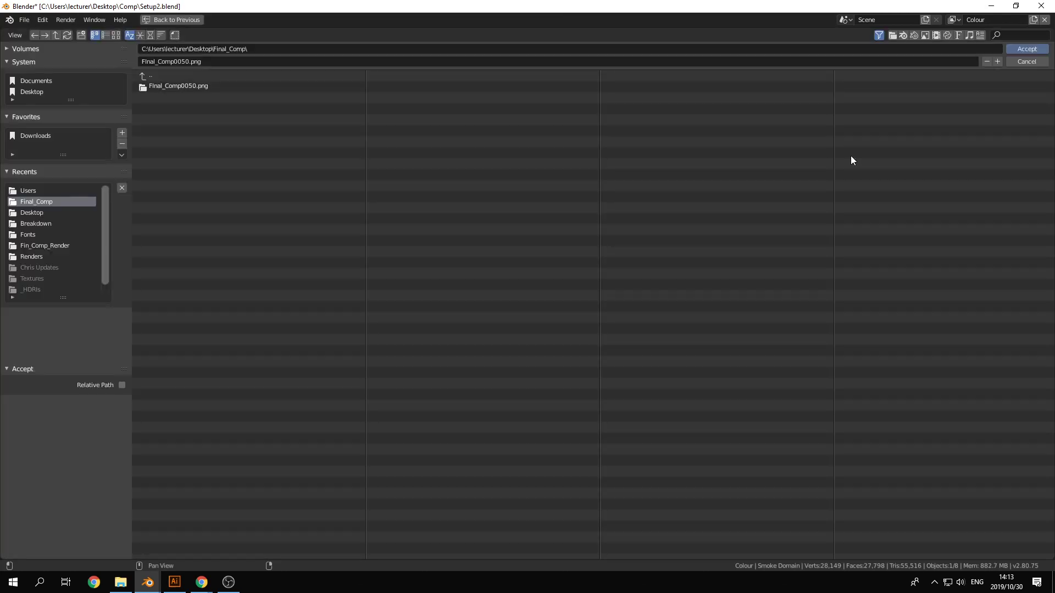
double_click(148, 74)
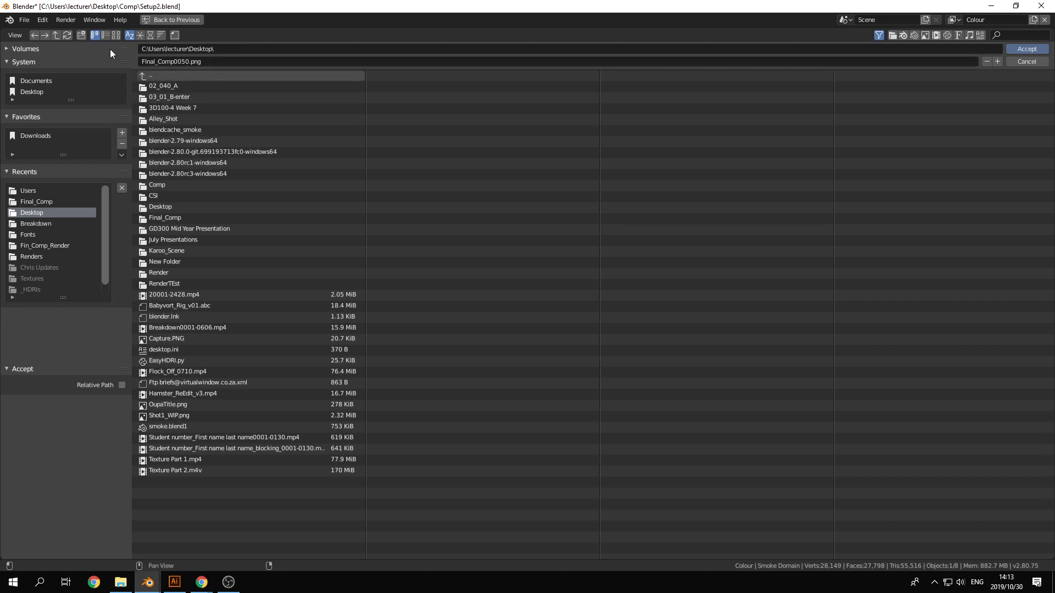
click(80, 35)
text(rt)
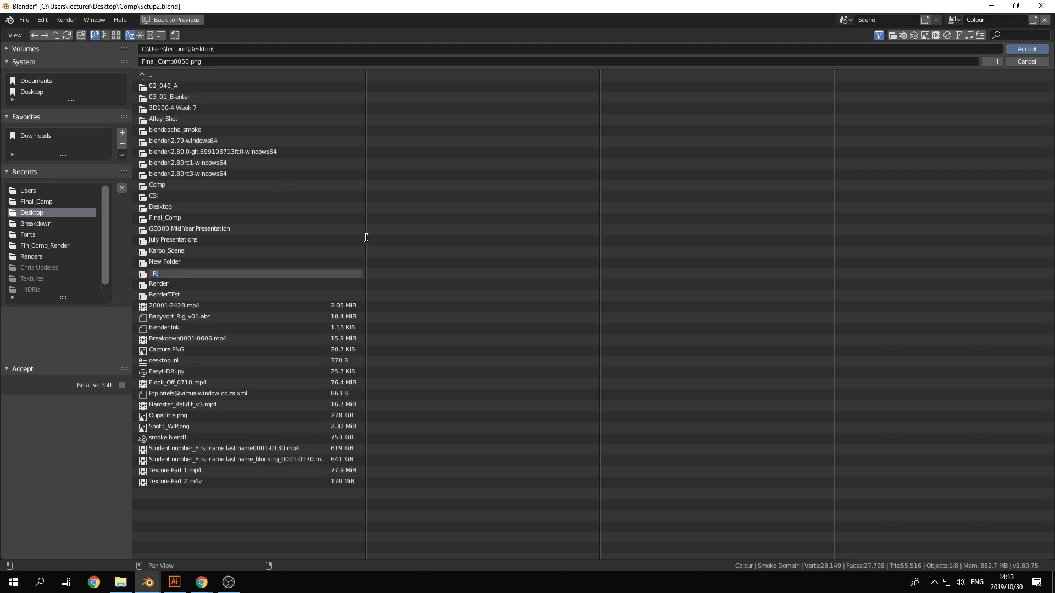
text(er)
key(Return)
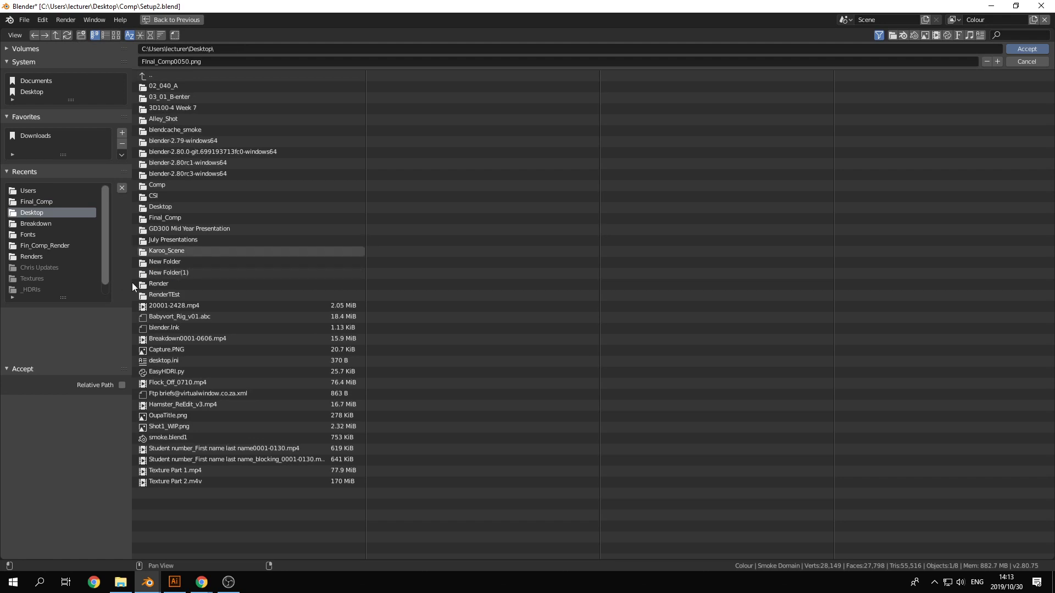
Set the File Output node's base path to Final_Comp0050.png inside the Desktop folder New Folder(1).
click(163, 283)
double_click(157, 77)
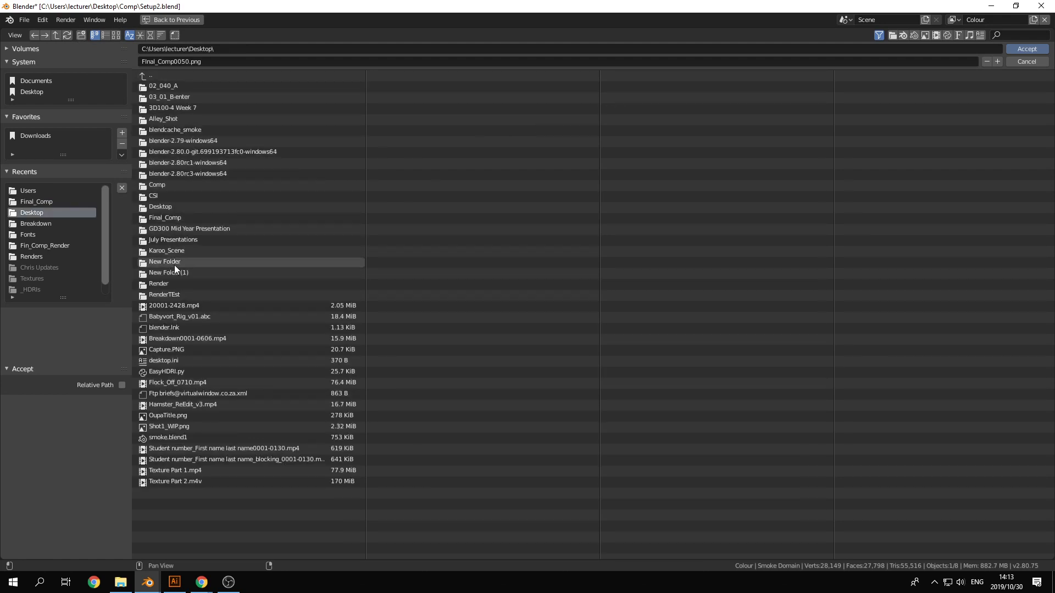
double_click(176, 269)
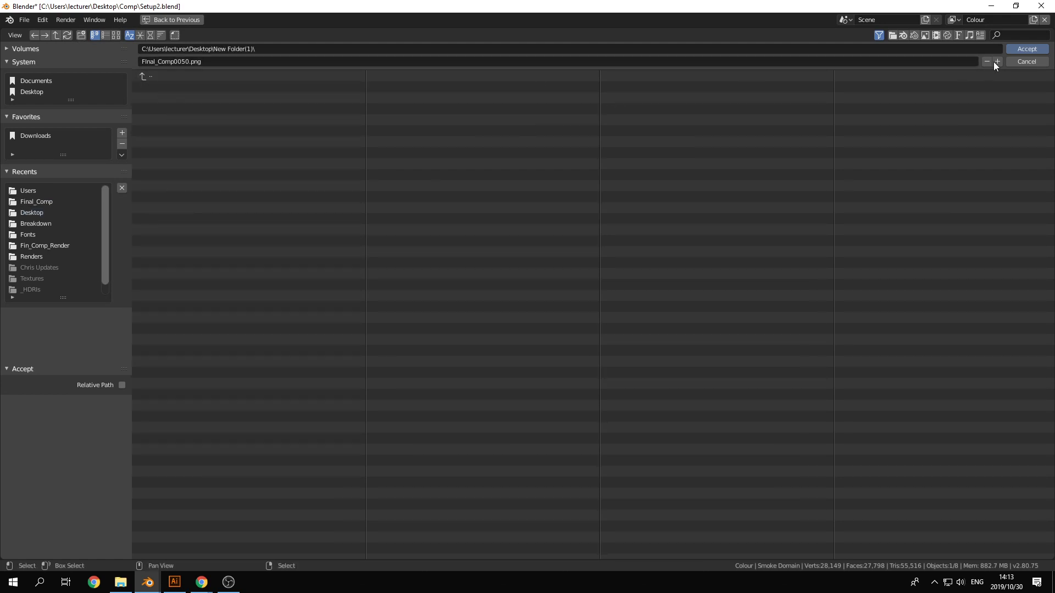
click(1019, 49)
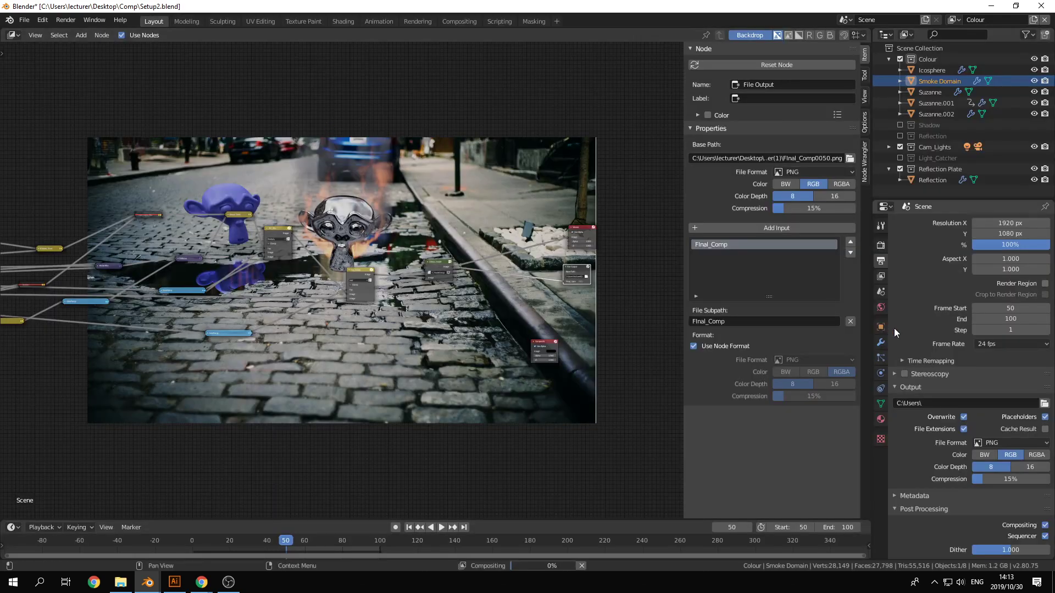
Set the scene's render output path to C:\Users\lecturer\Desktop\New Folder\.
click(1044, 403)
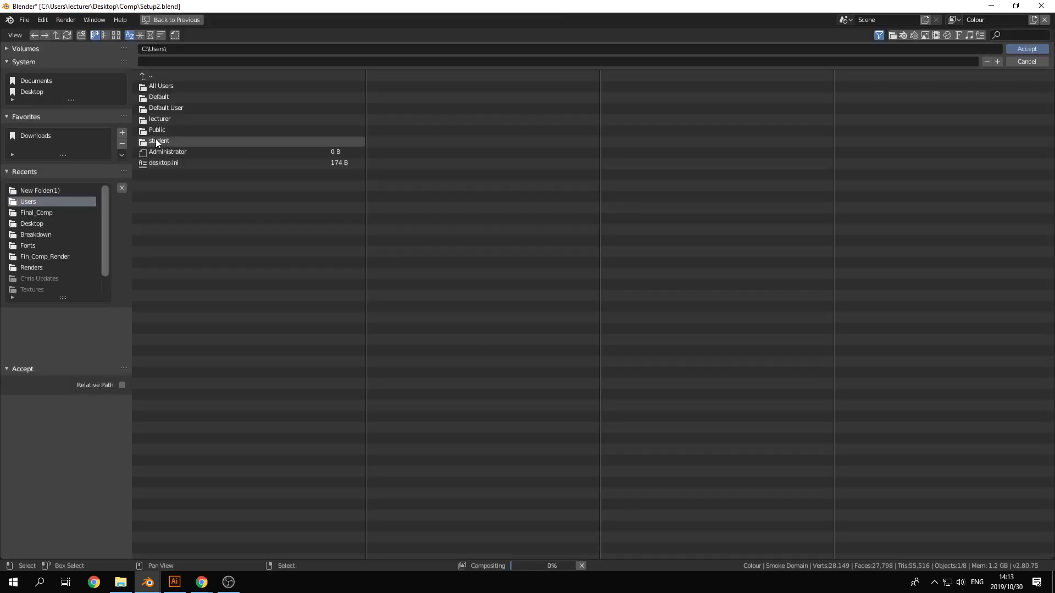
double_click(147, 75)
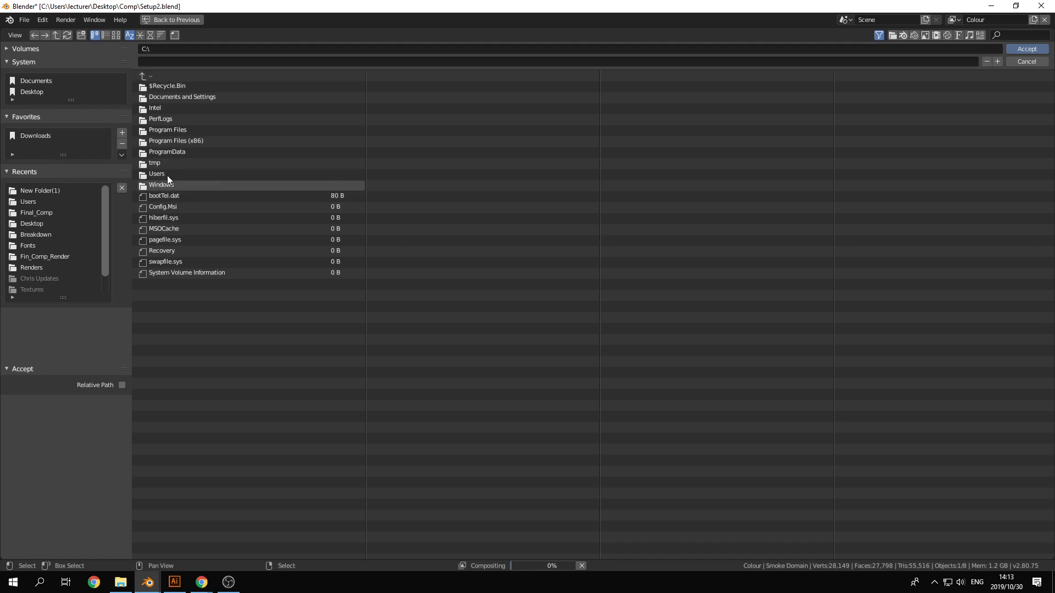
click(33, 92)
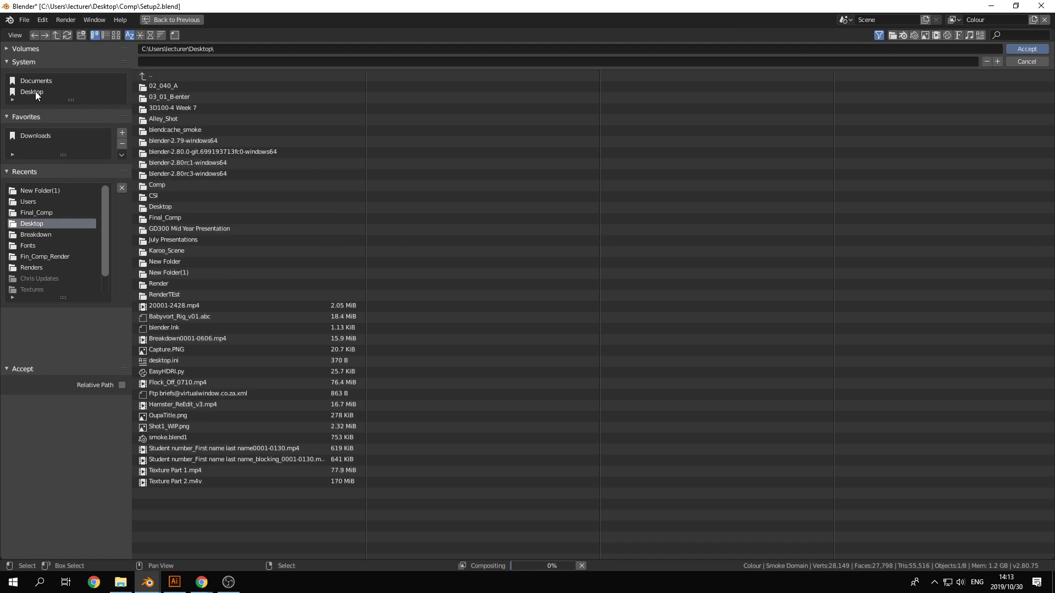
double_click(185, 272)
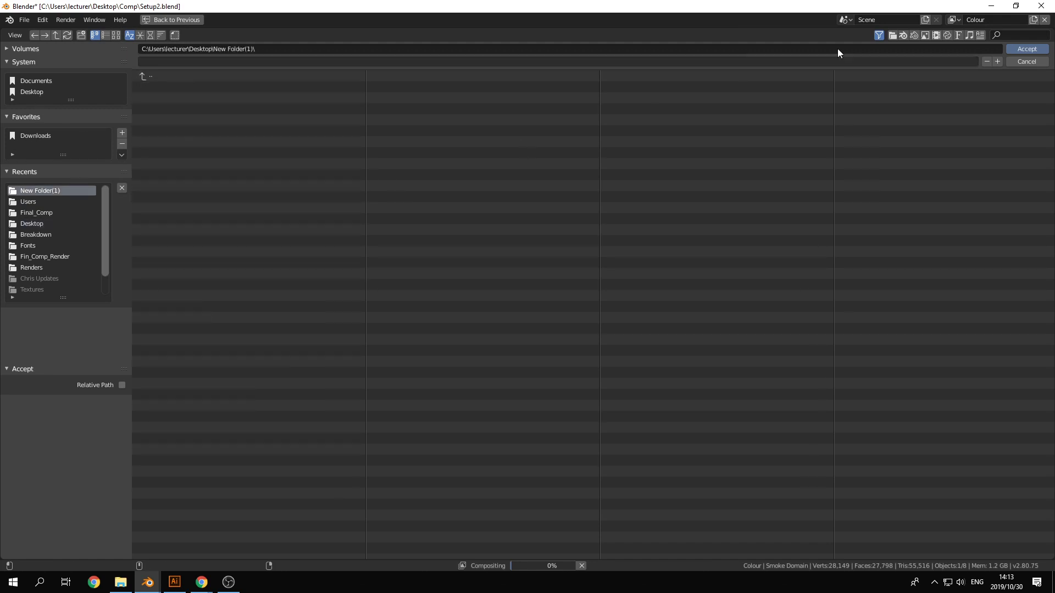
double_click(187, 76)
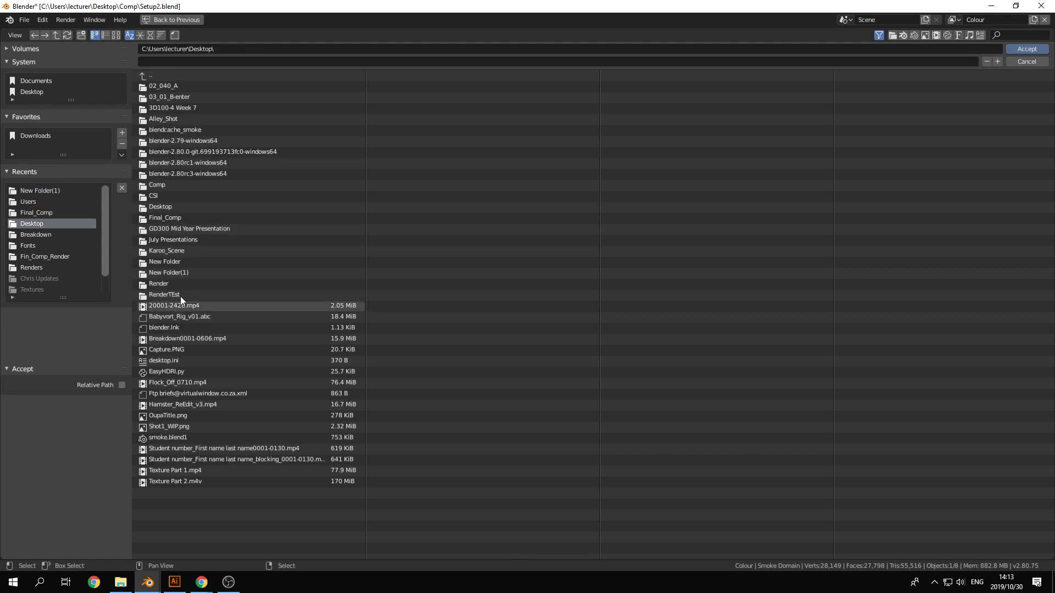
double_click(174, 262)
click(1026, 49)
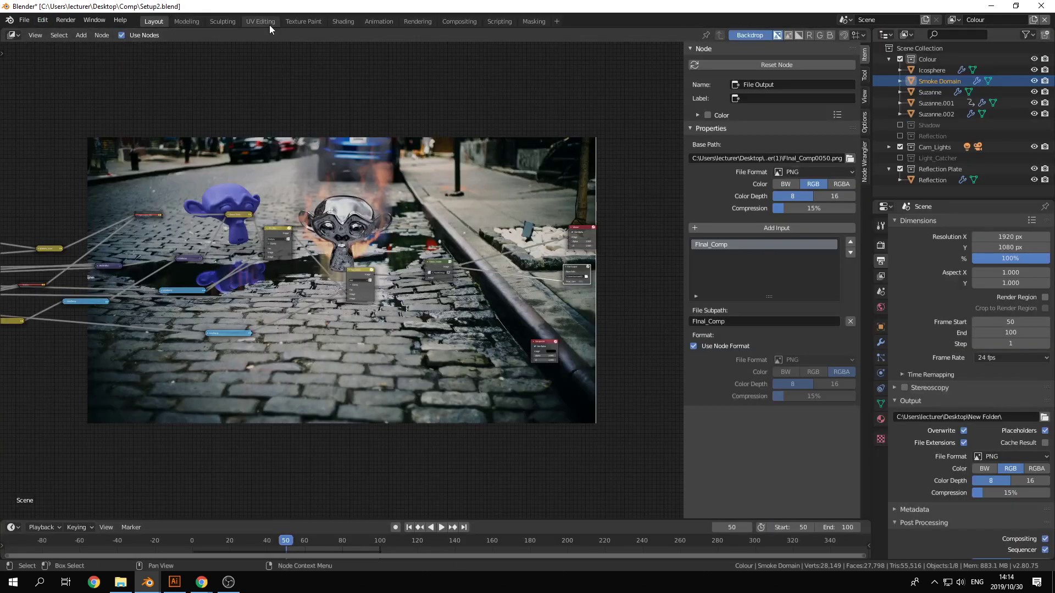
Start rendering the animation and shorten the render window to uncover the main window's timeline and status bar.
click(77, 24)
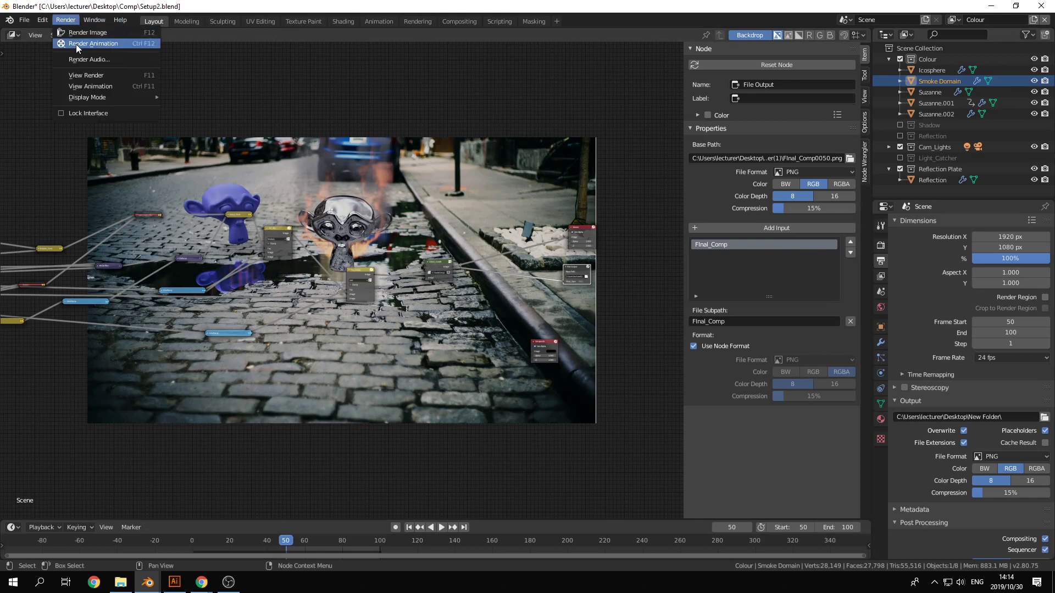
click(75, 44)
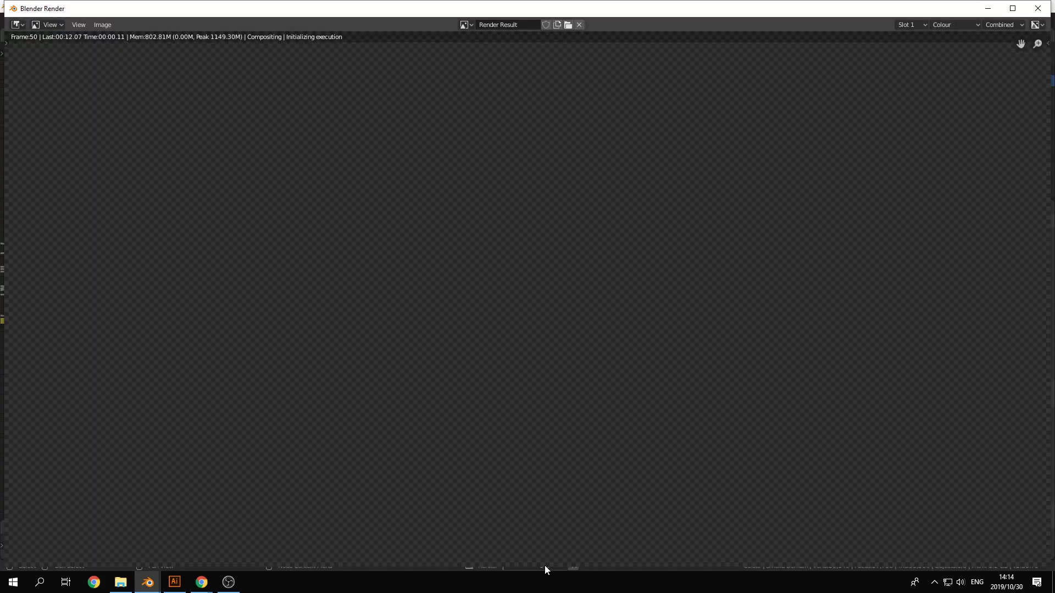
drag(539, 568, 539, 527)
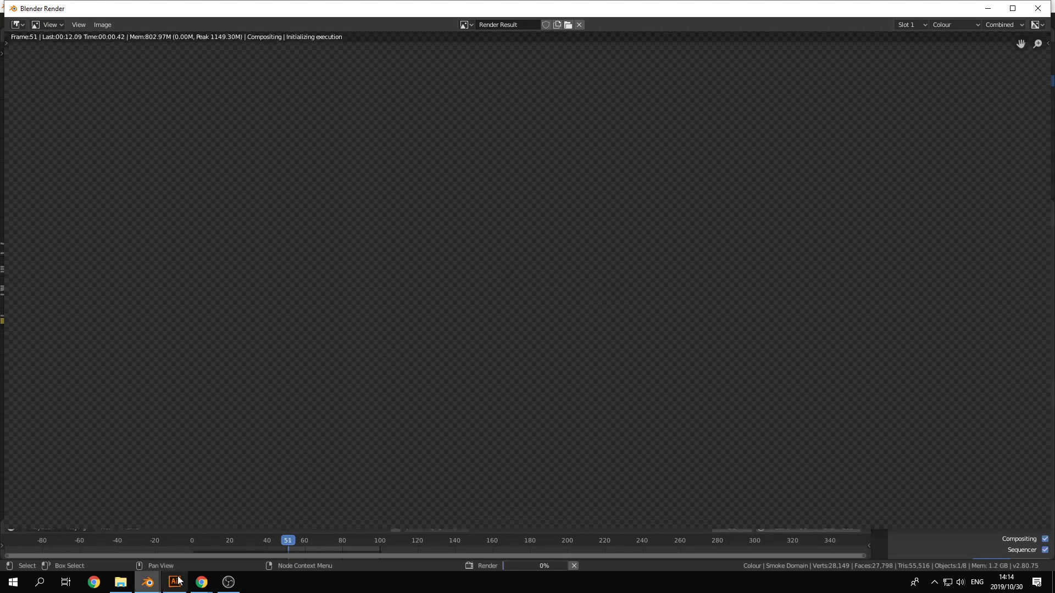
Open the rendered images FInal_Comp0050 and FInal_Comp0051 from the FInal_Comp0050.png folder inside Desktop\New Folder(1) to check them.
click(120, 582)
double_click(550, 190)
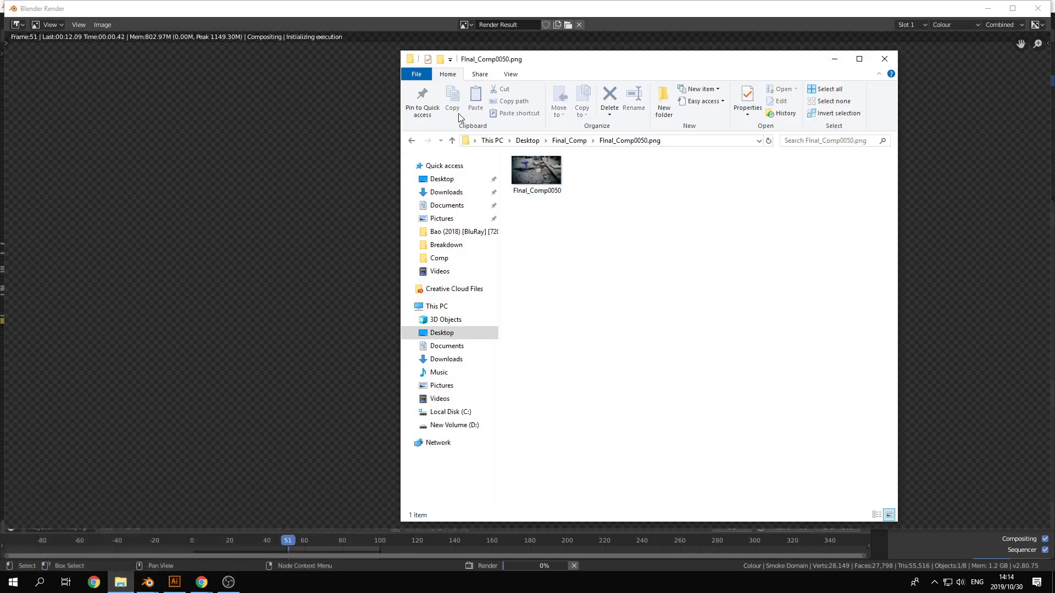
click(410, 141)
click(410, 140)
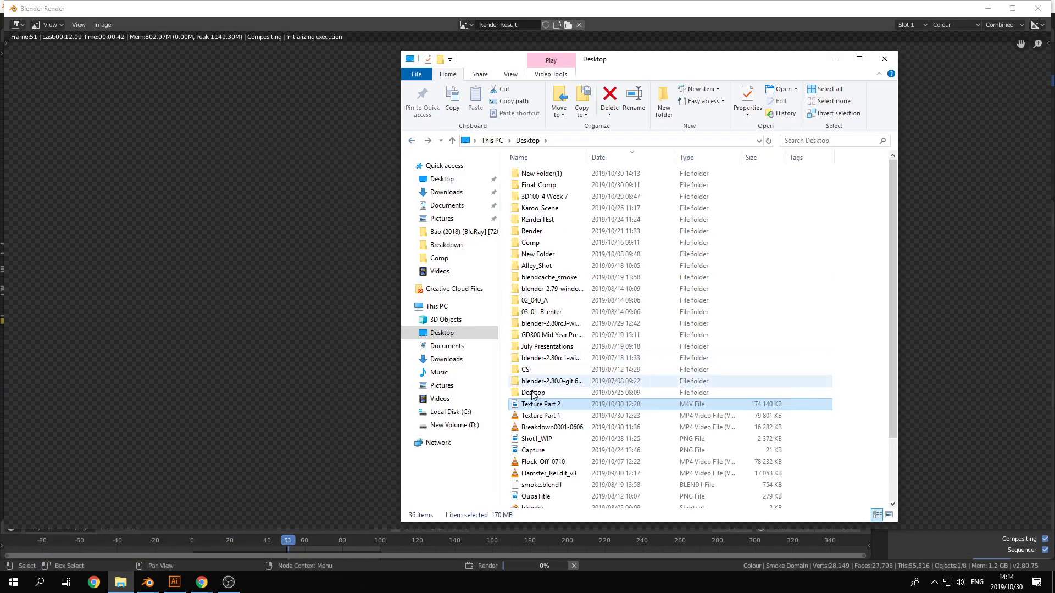
click(552, 382)
key(Home)
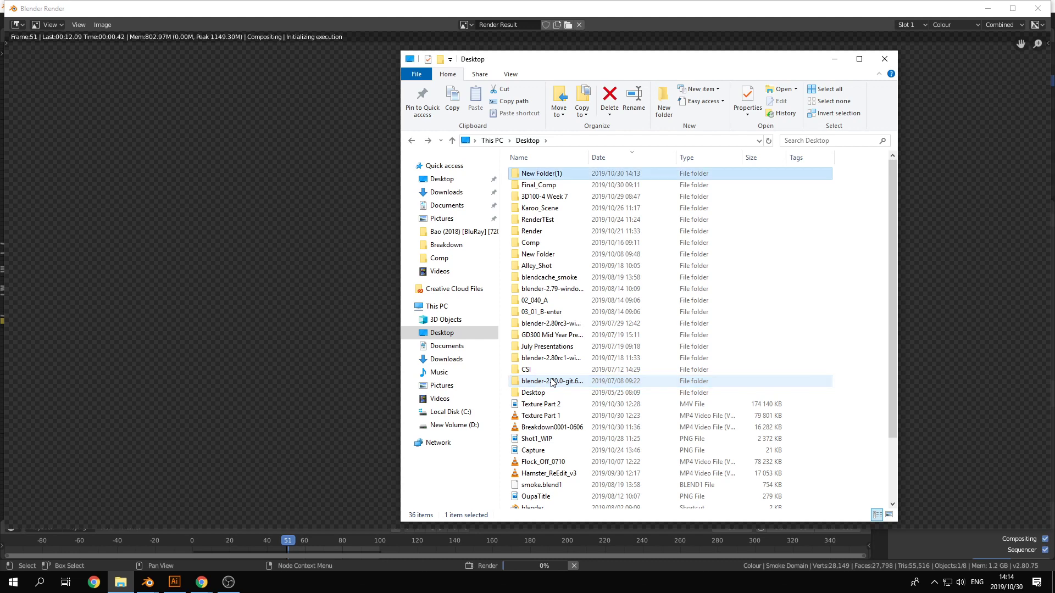
double_click(543, 175)
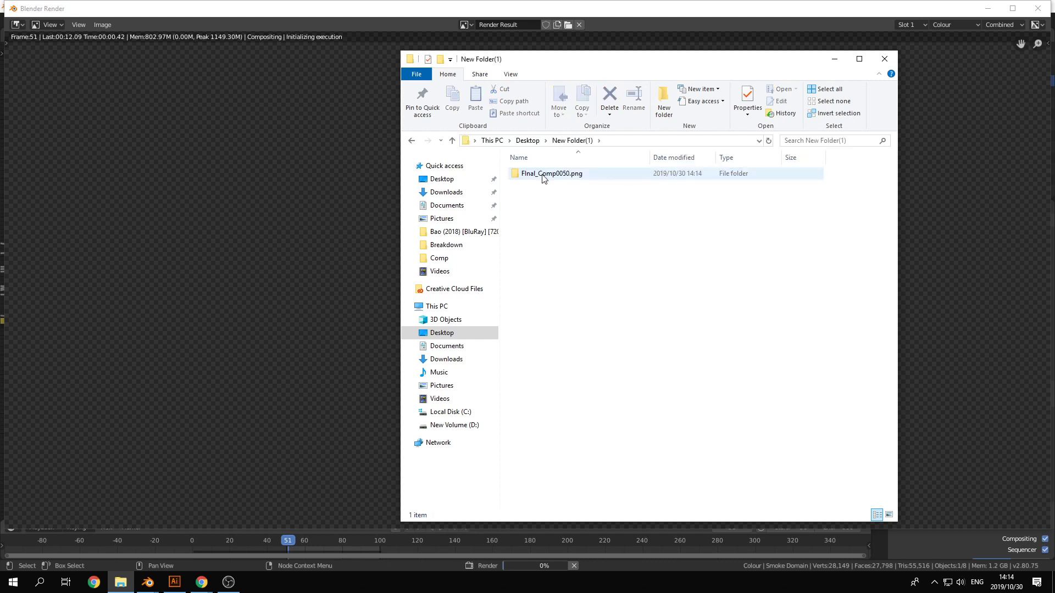
double_click(542, 175)
double_click(536, 191)
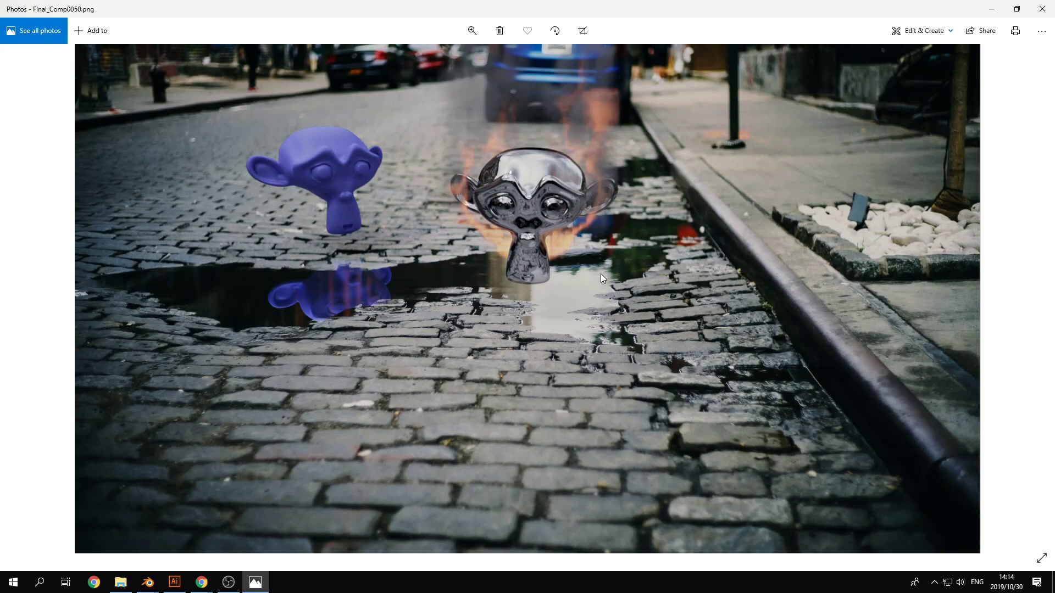
click(1040, 8)
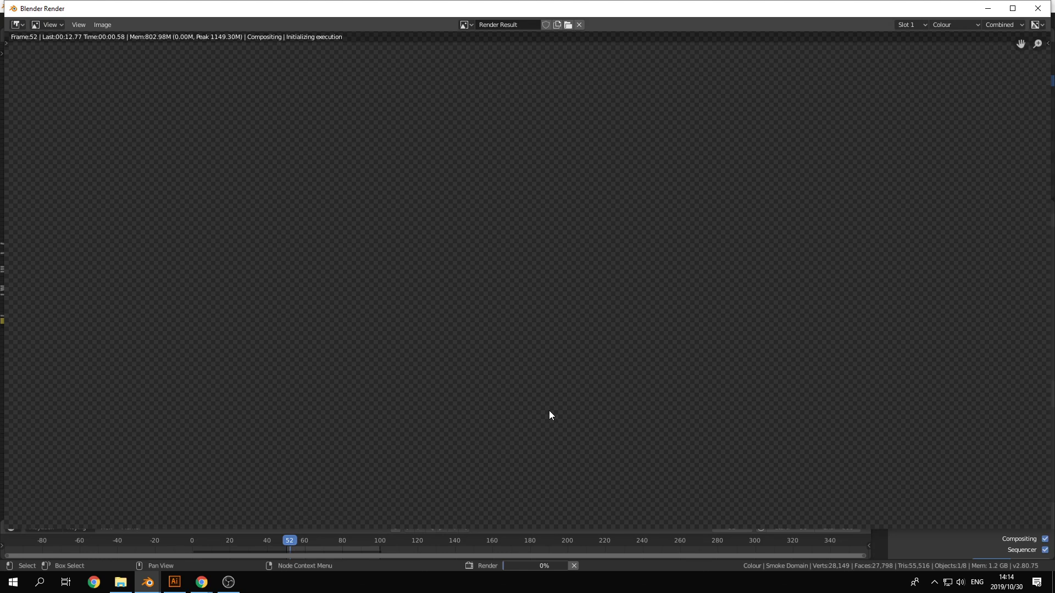
click(120, 582)
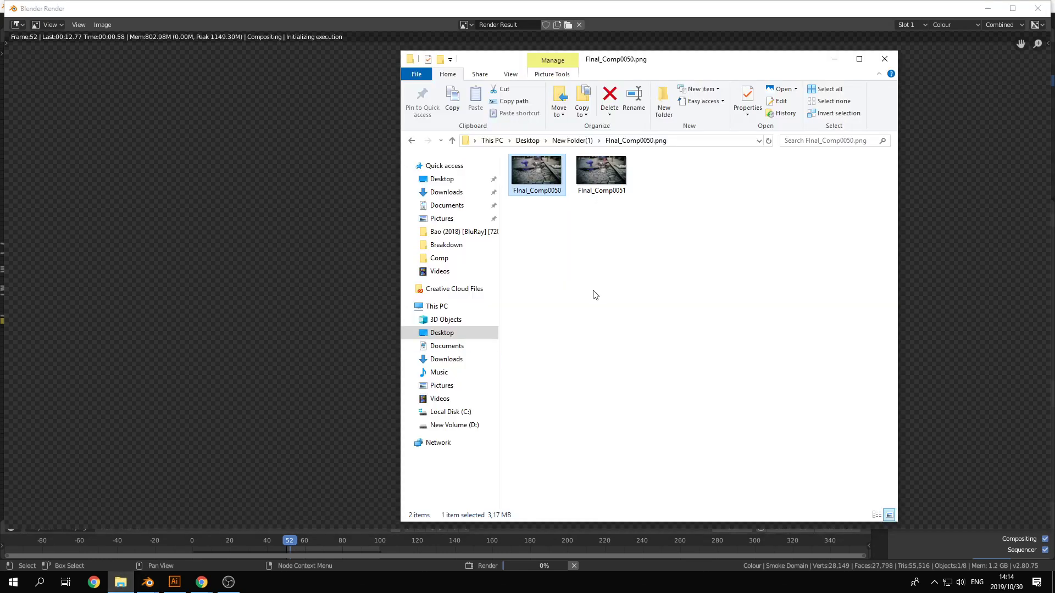
double_click(602, 174)
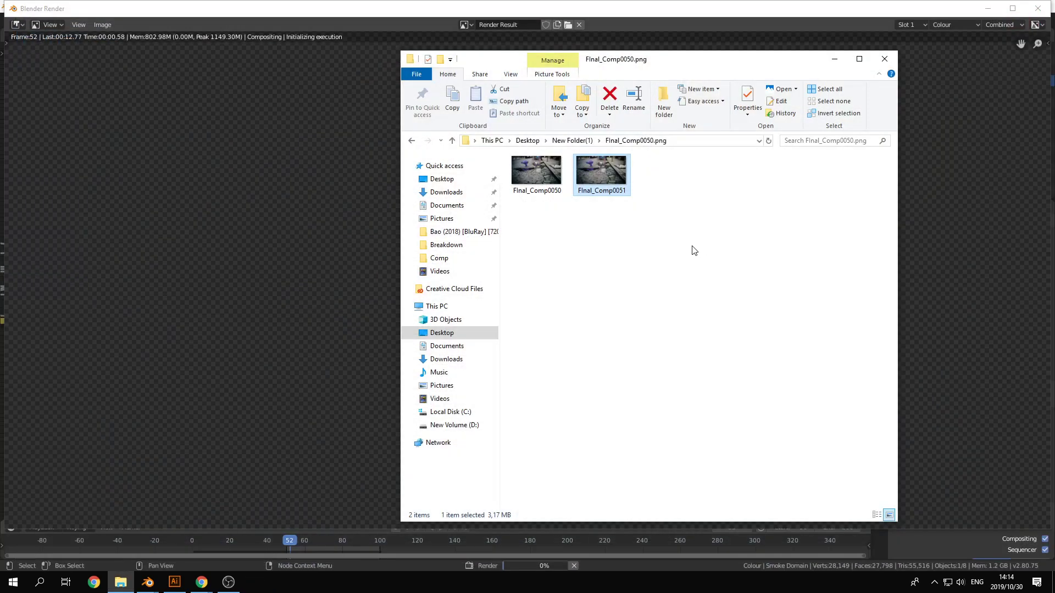
Cancel the animation render and save the Setup2.blend file.
click(160, 257)
key(Escape)
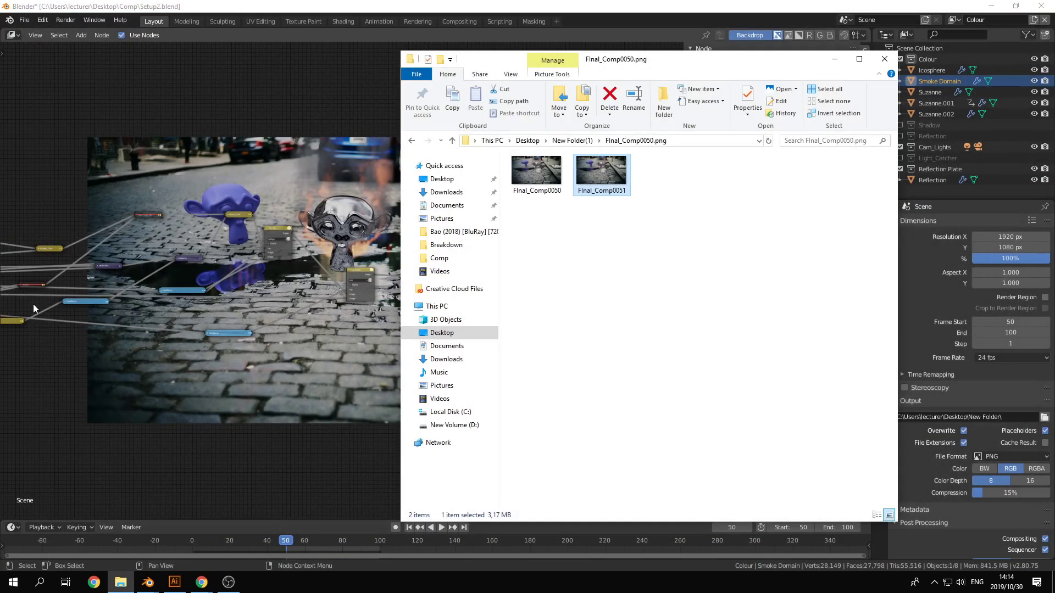
click(299, 112)
scroll(542, 286, down, 2)
scroll(371, 275, up, 1)
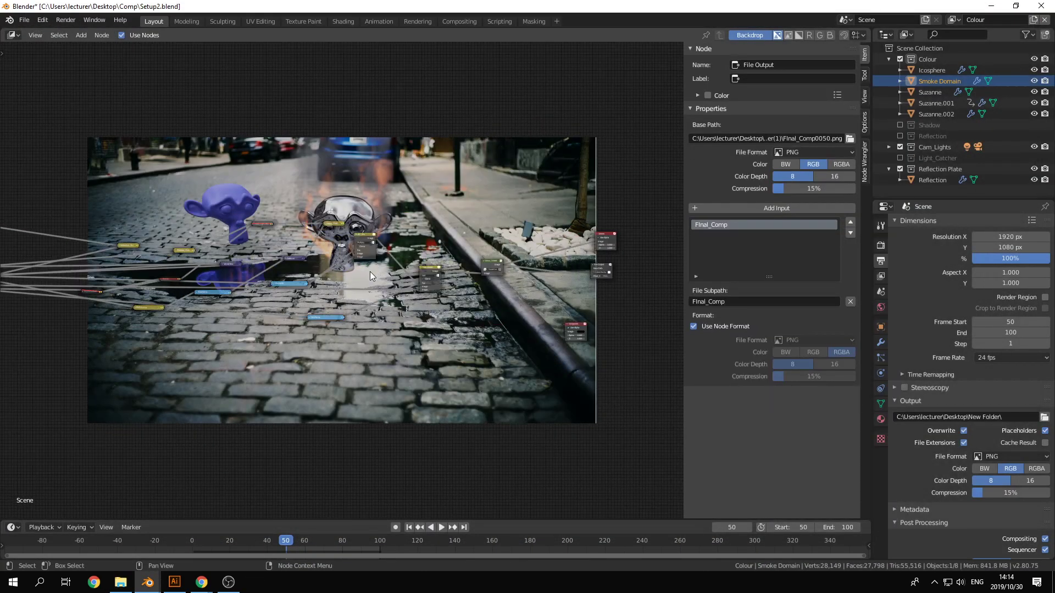
scroll(370, 276, down, 2)
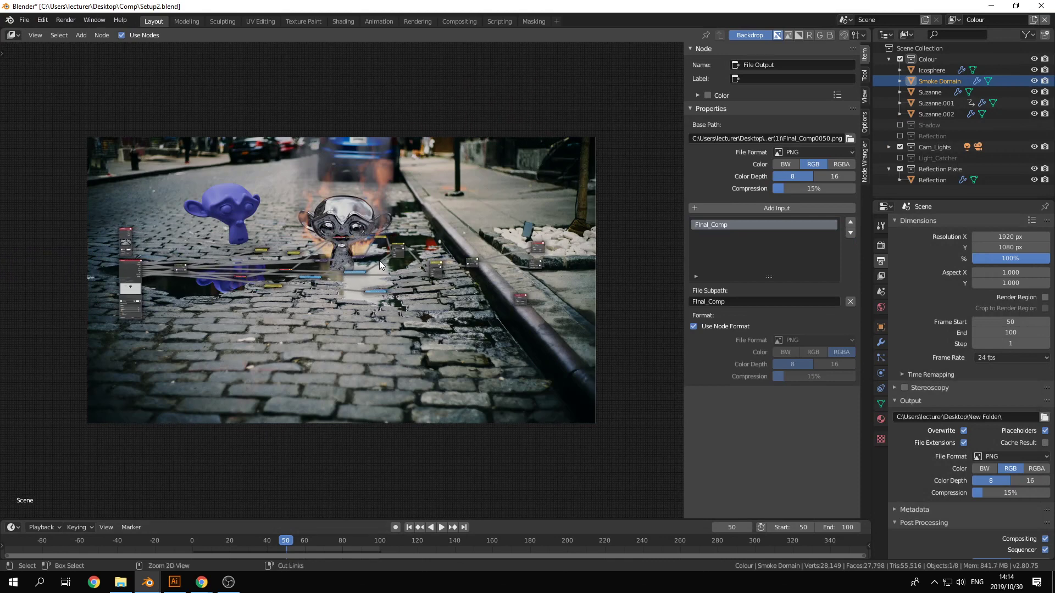
key(ctrl+s)
click(24, 20)
mouse_move(40, 33)
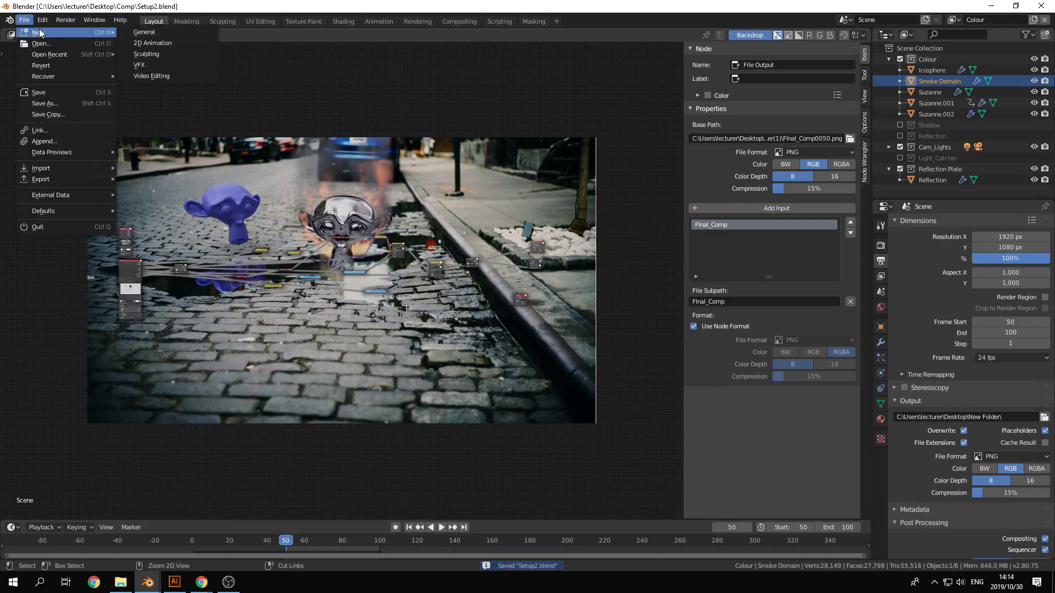
click(428, 80)
Play the timeline from frame 50, stop playback and step forward to frame 64.
middle_drag(352, 102, 352, 102)
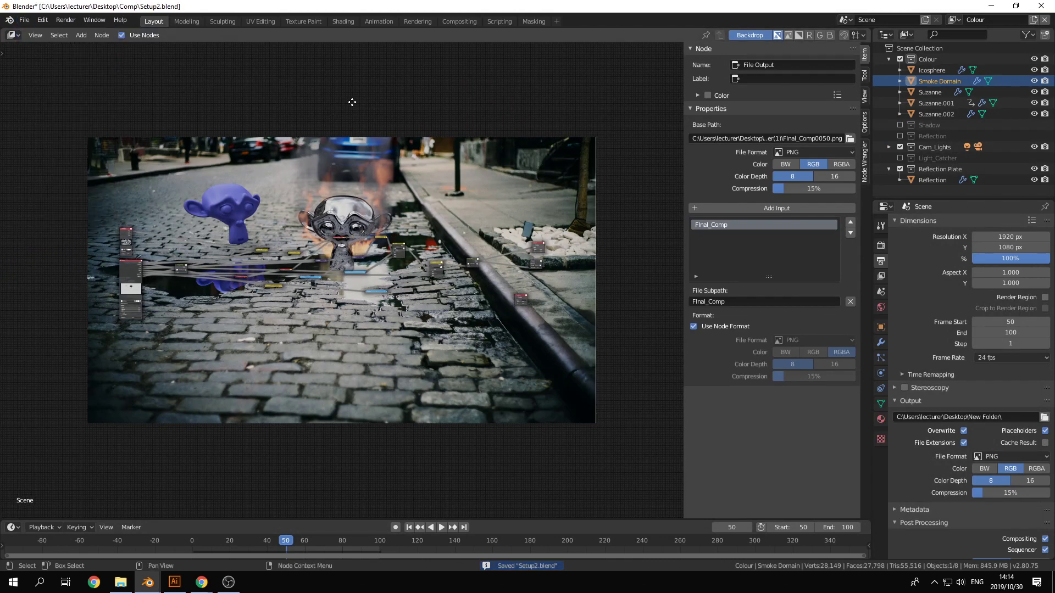
scroll(352, 103, up, 2)
scroll(229, 348, up, 1)
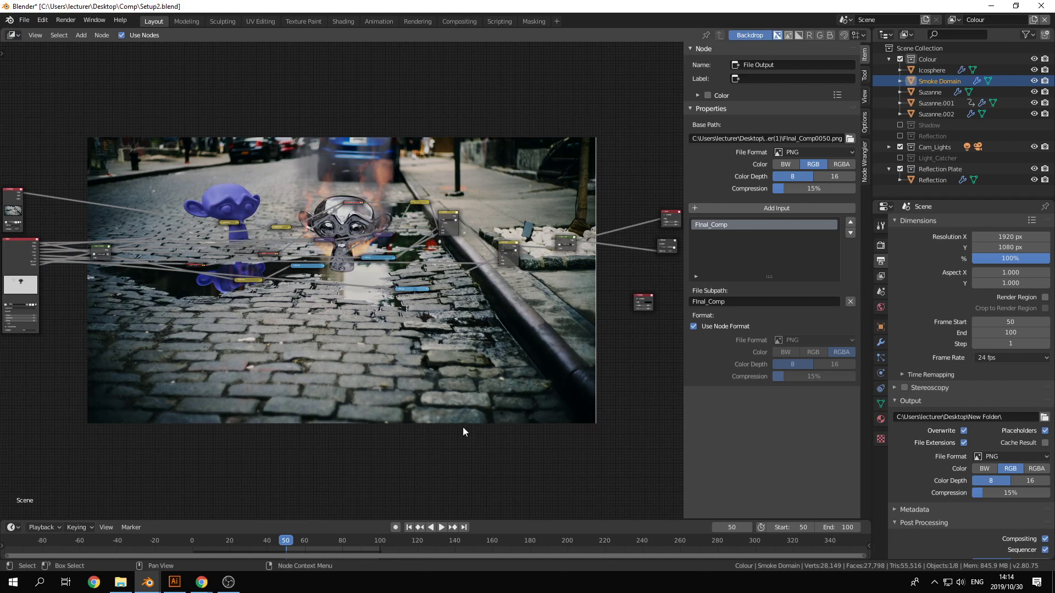
key(space)
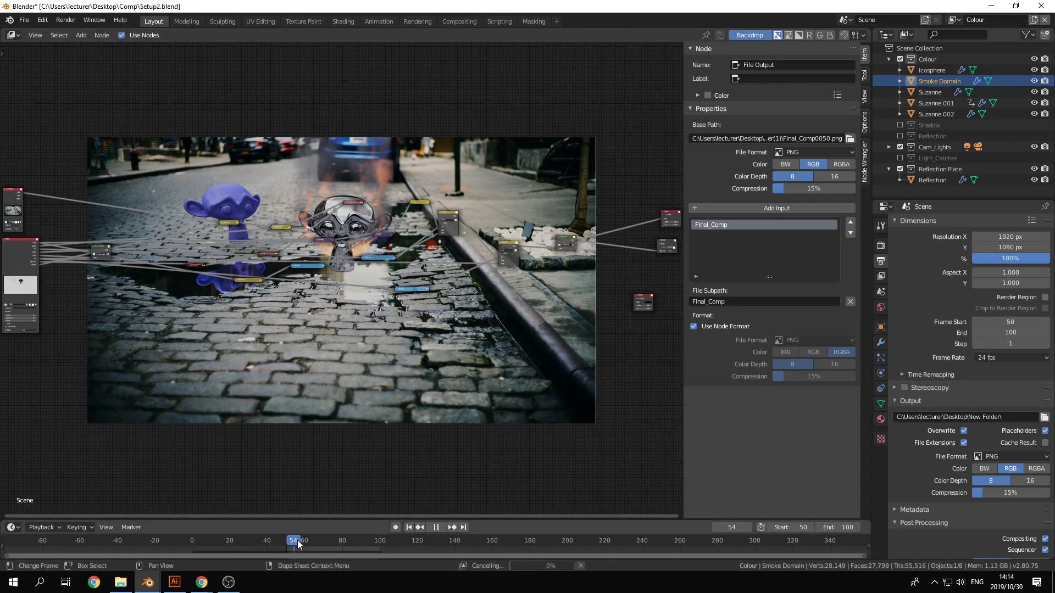
key(space)
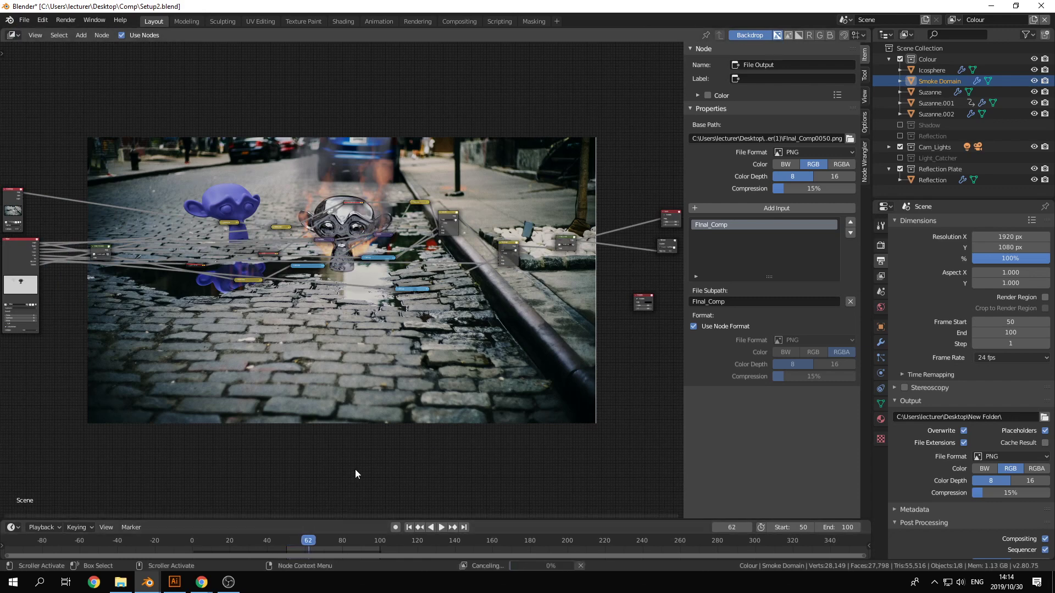
key(Right)
key(Right)
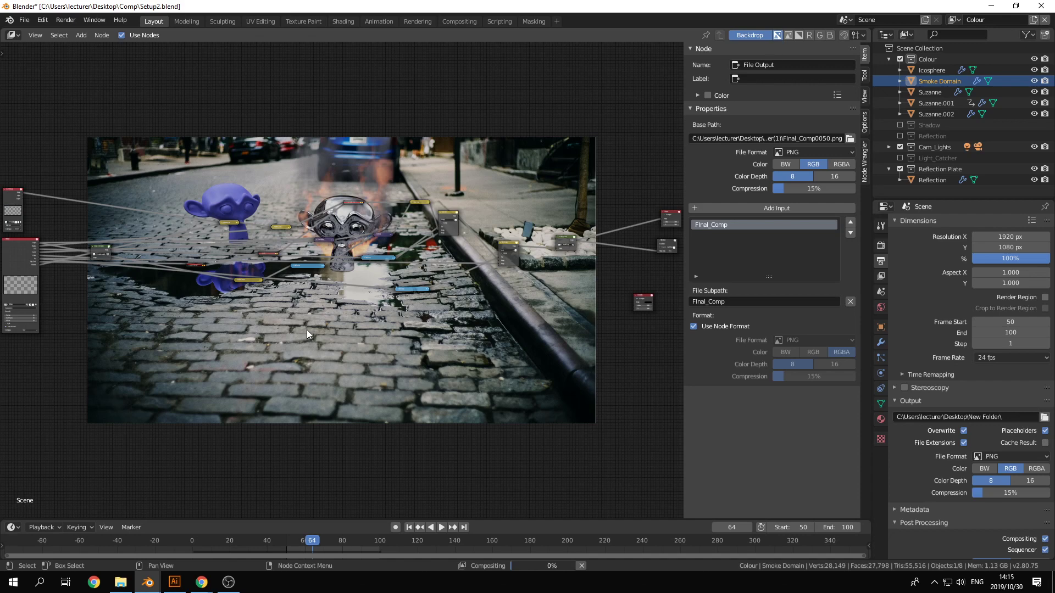
Browse the Comp\Render folder on the Desktop and look into its Comp and Render subfolders.
click(120, 582)
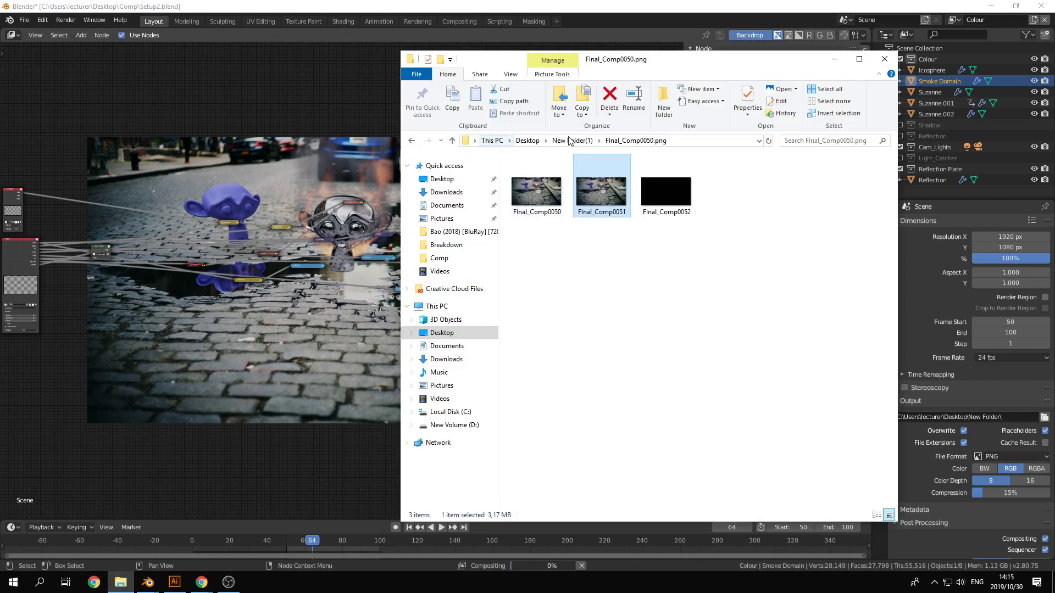
click(527, 141)
click(536, 247)
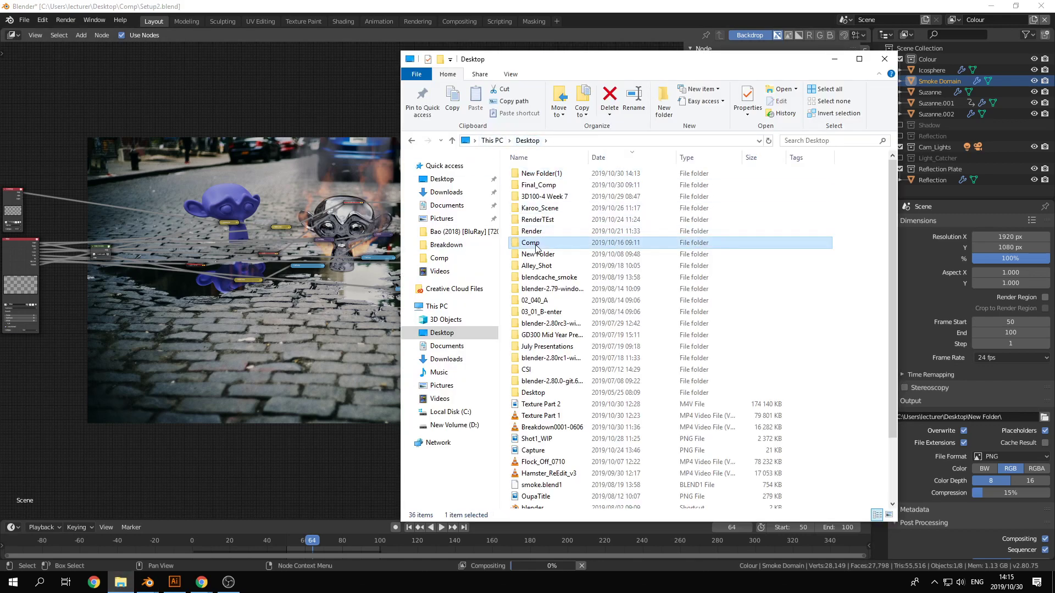
double_click(536, 245)
click(538, 239)
double_click(538, 238)
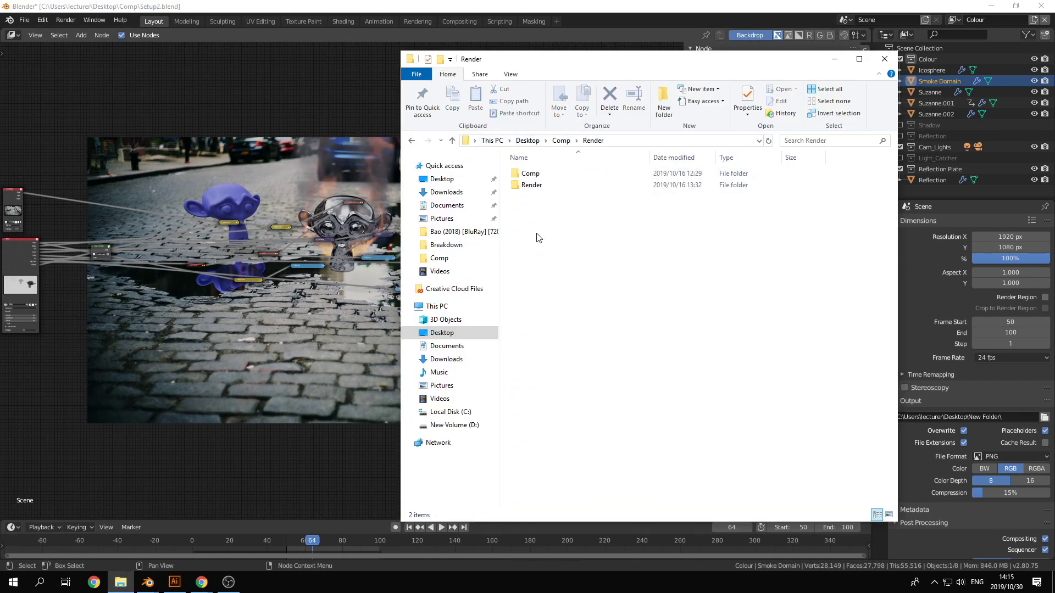
double_click(539, 188)
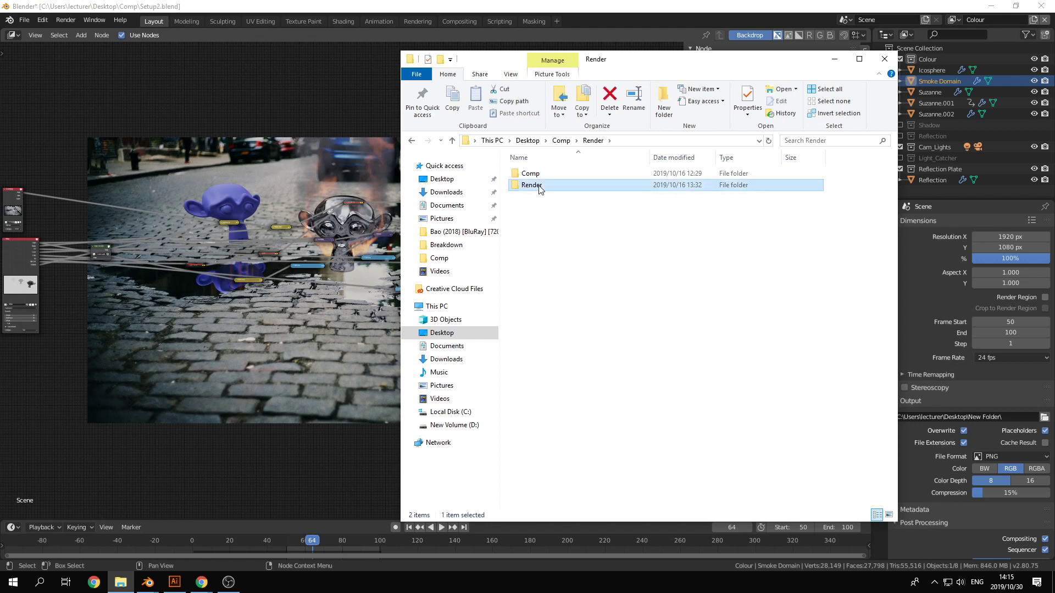
key(alt+Left)
click(536, 174)
double_click(536, 174)
key(alt+Left)
key(alt+Left)
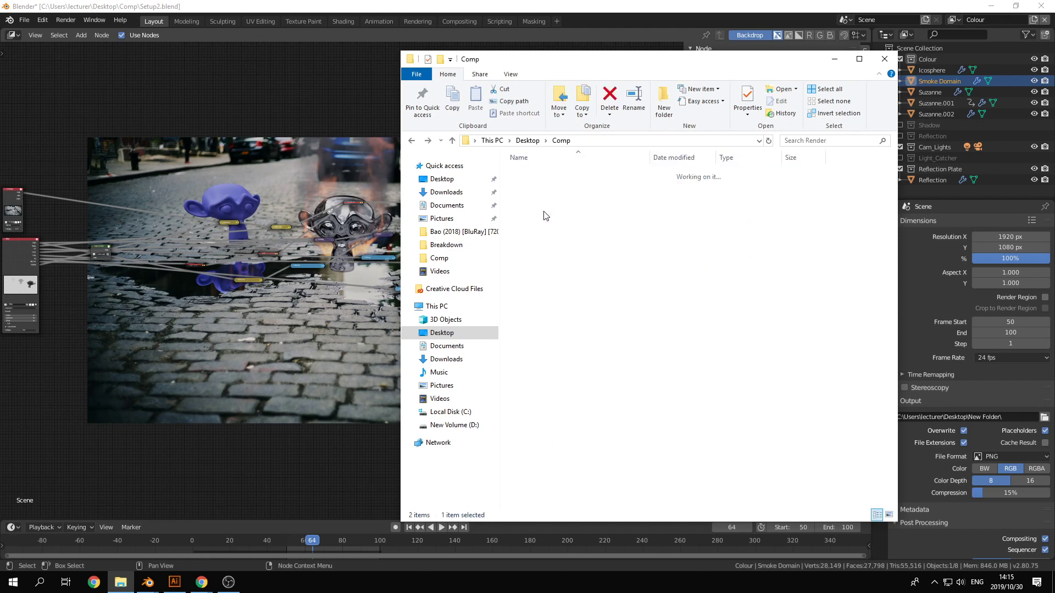
Delete all files in the Breakdown folder inside Desktop\Comp\Renders.
double_click(539, 254)
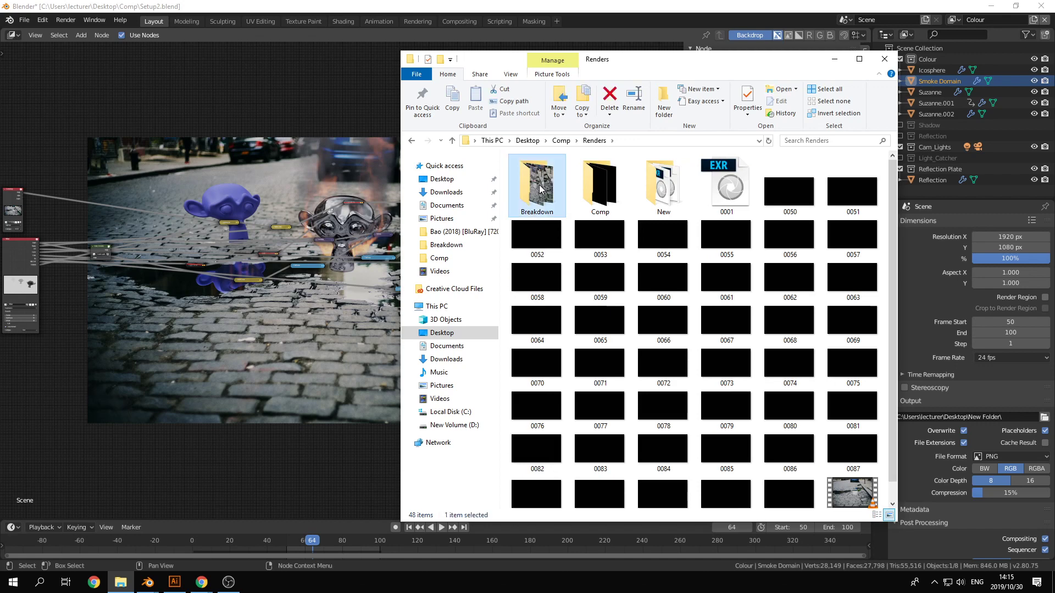
double_click(536, 175)
key(ctrl+a)
key(Delete)
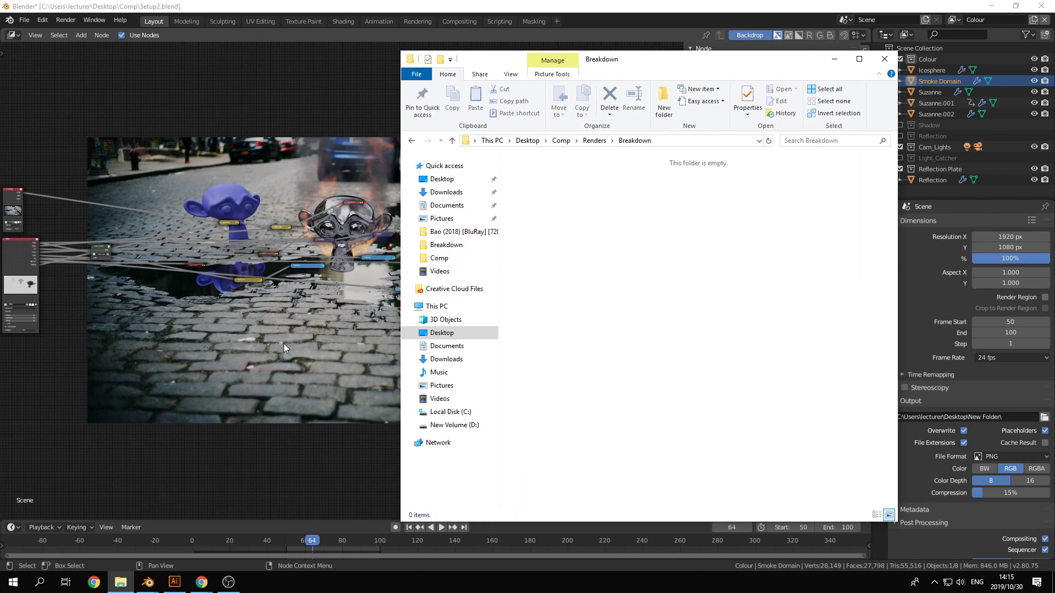
Preview the street background image node through the Viewer and move the 0050.exr image sequence node slightly down and left.
click(288, 343)
scroll(333, 170, up, 3)
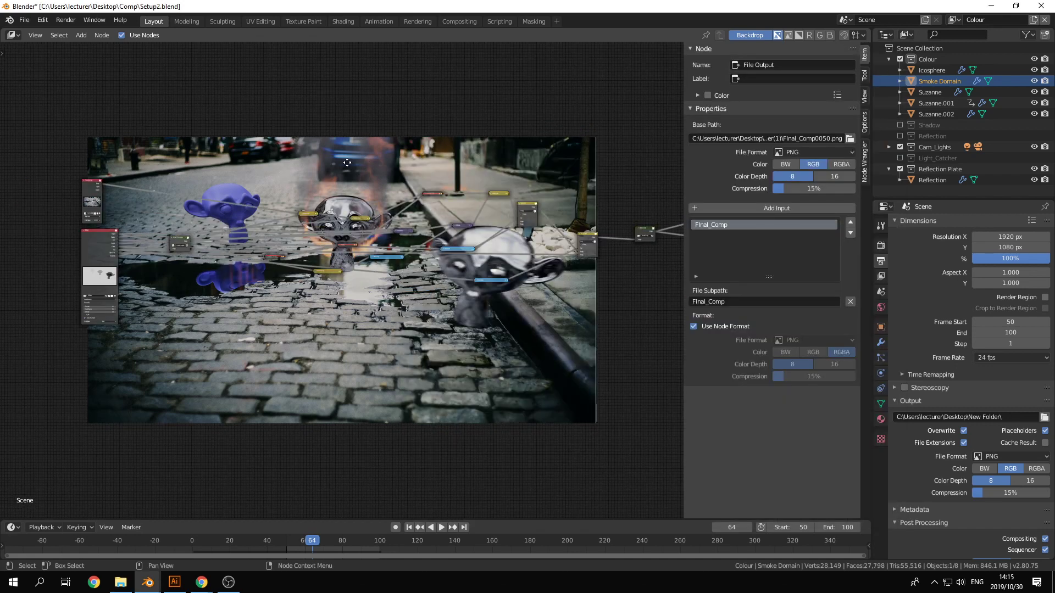
middle_drag(297, 159, 329, 167)
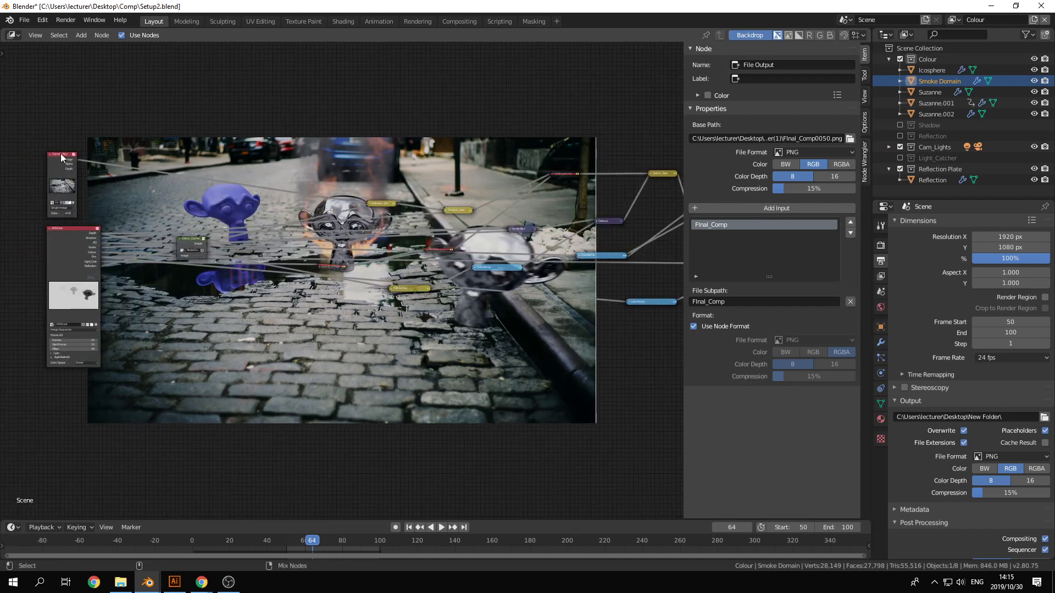
ctrl+shift+click(61, 153)
drag(56, 228, 42, 237)
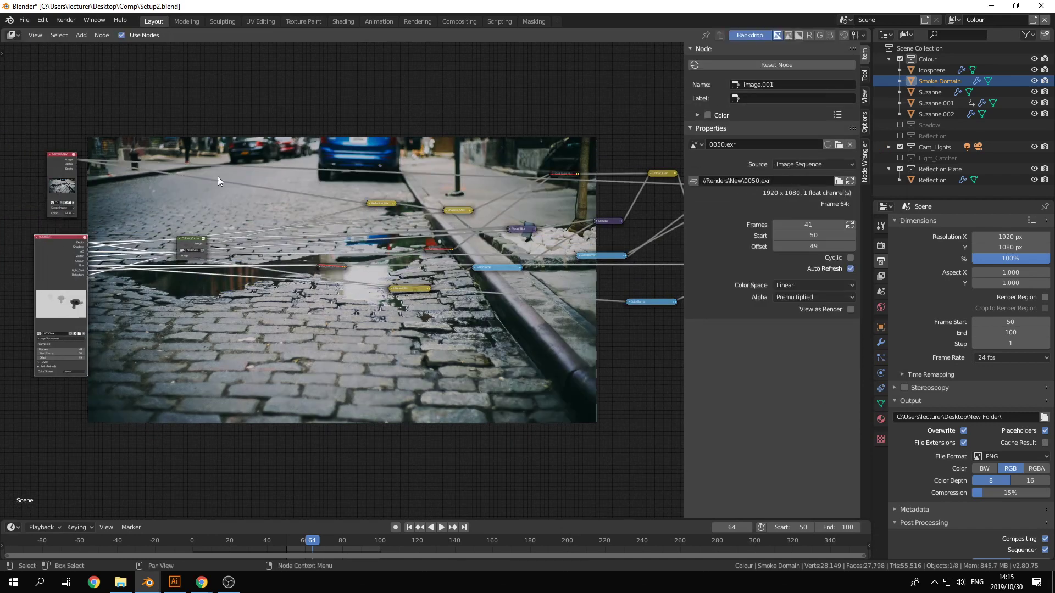
Move the Viewer node slightly upward at the output end of the node tree.
middle_drag(235, 164, 246, 165)
middle_drag(91, 142, 123, 139)
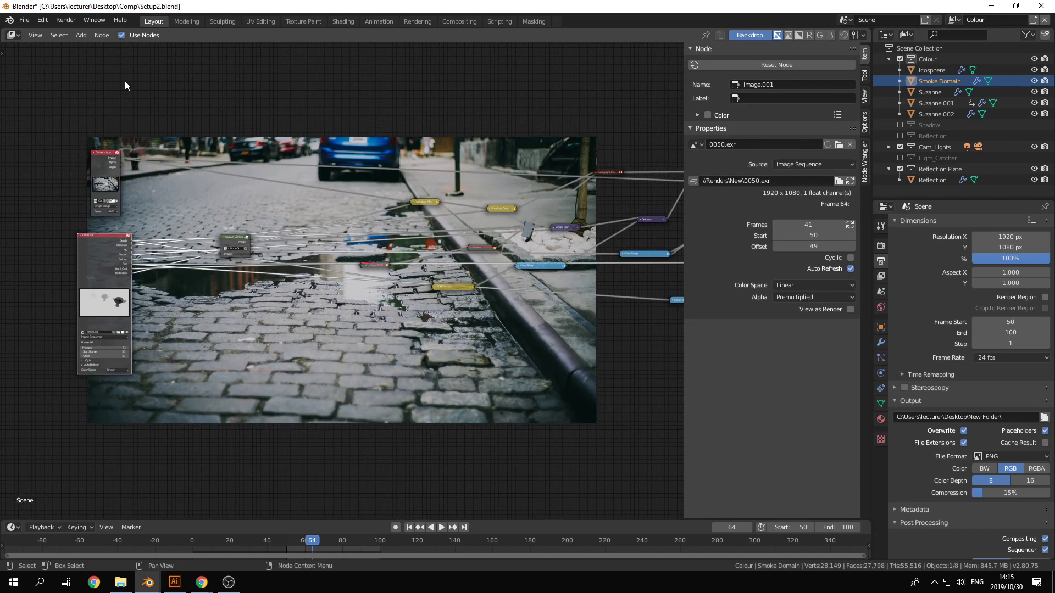
middle_drag(369, 113, 190, 103)
scroll(339, 123, down, 3)
middle_drag(339, 123, 113, 98)
middle_drag(369, 177, 172, 180)
scroll(419, 213, up, 5)
middle_drag(518, 208, 490, 224)
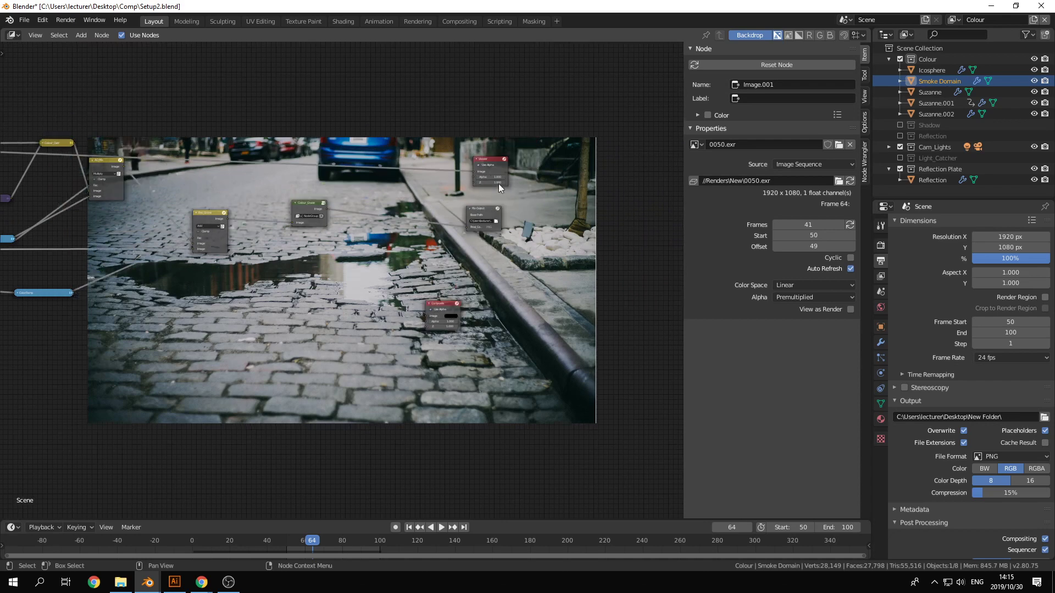
drag(492, 159, 500, 145)
Select the Camera.fspy background image node at the start of the node tree.
middle_drag(264, 75, 558, 96)
middle_drag(322, 109, 563, 71)
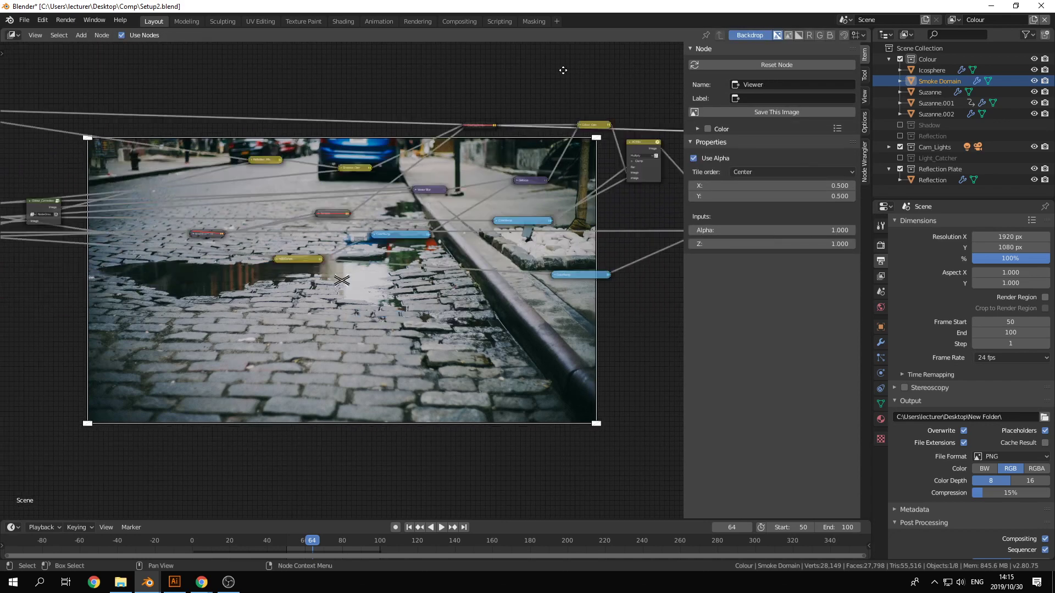
middle_drag(357, 99, 696, 107)
click(227, 117)
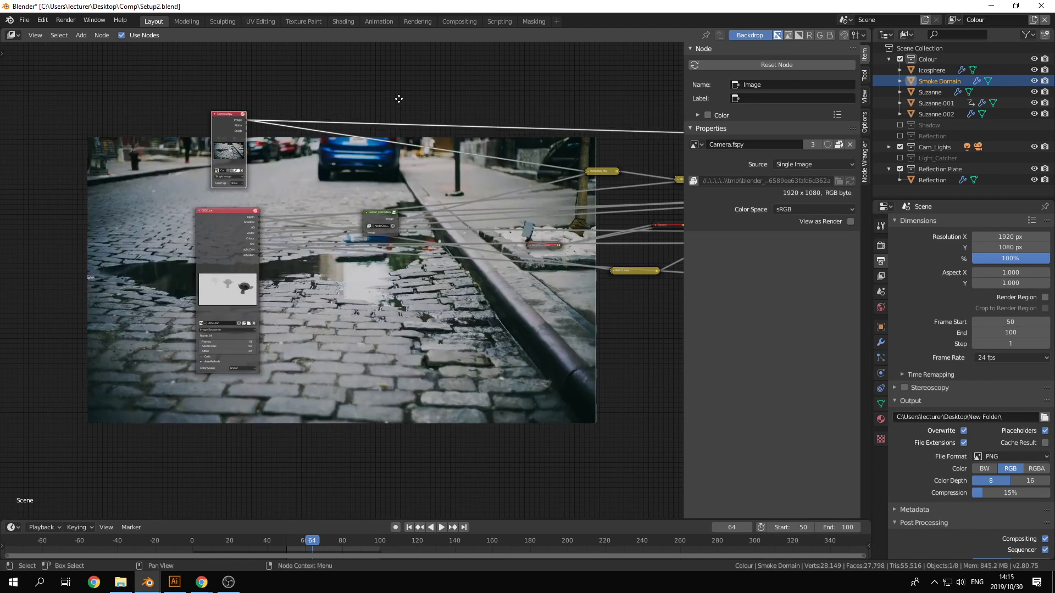
middle_drag(399, 99, 280, 120)
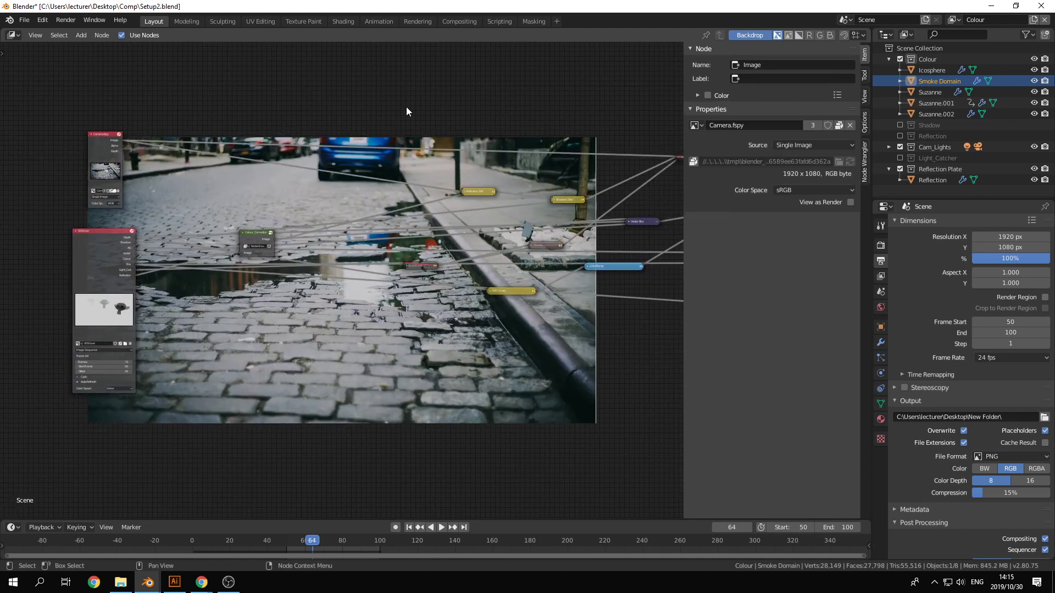
Save the previewed street background as 01_Background_Plate.png in the Breakdown folder inside Desktop\Comp\Renders.
key(F3)
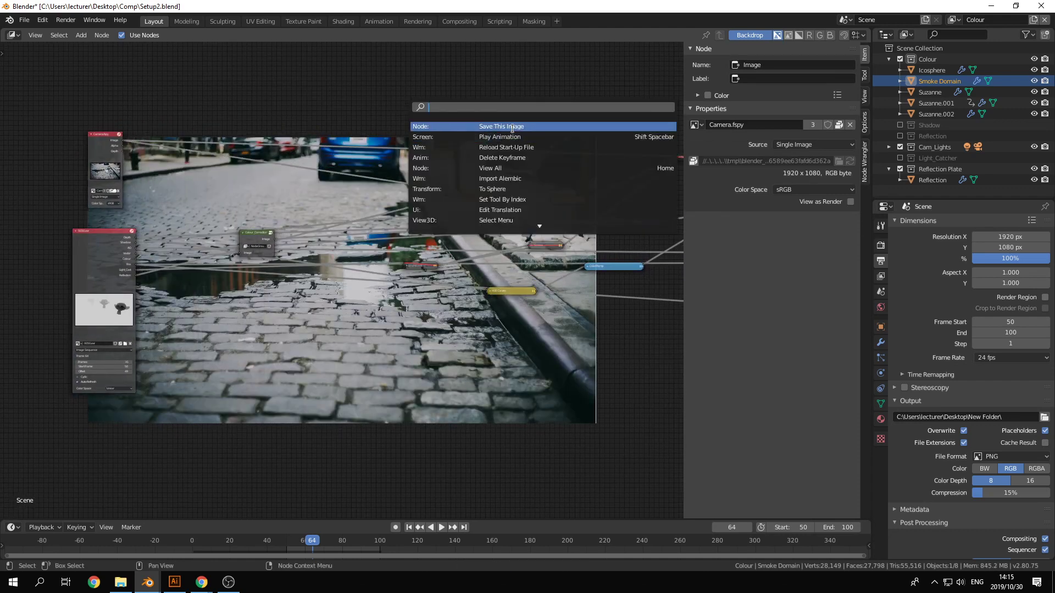
text(save)
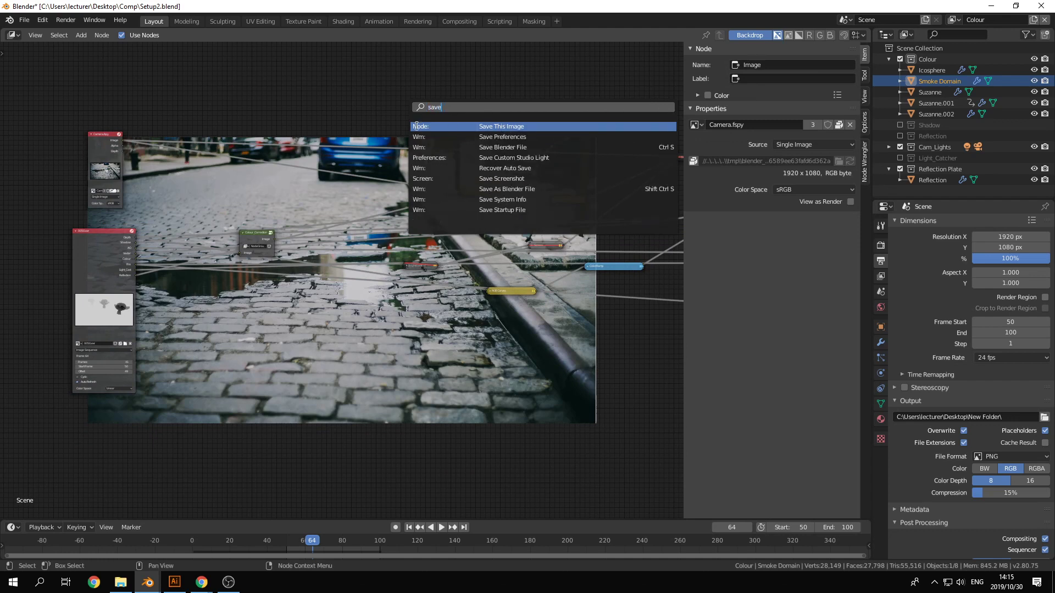
click(498, 127)
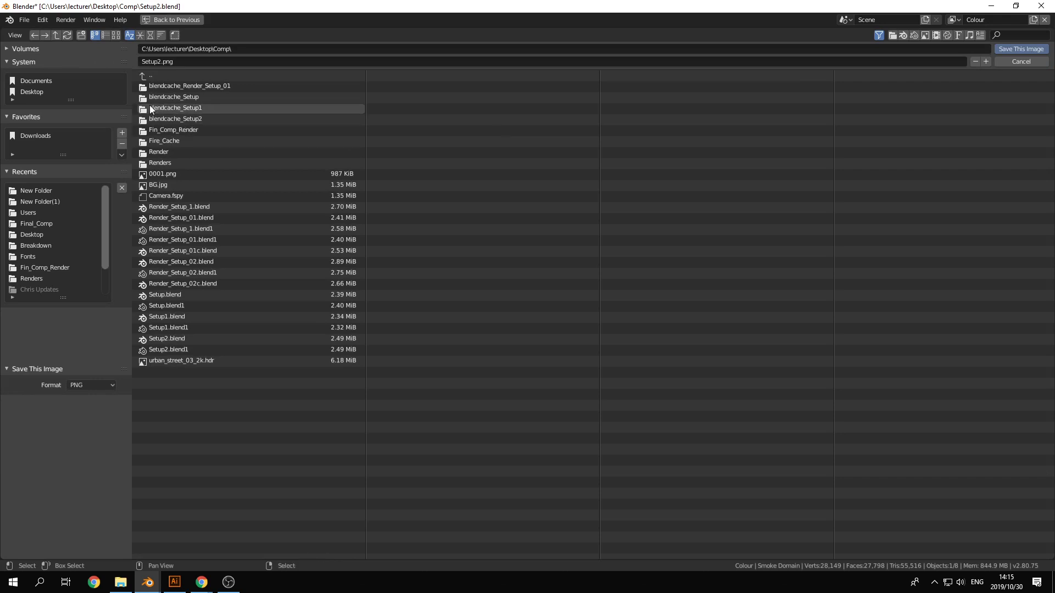
click(167, 164)
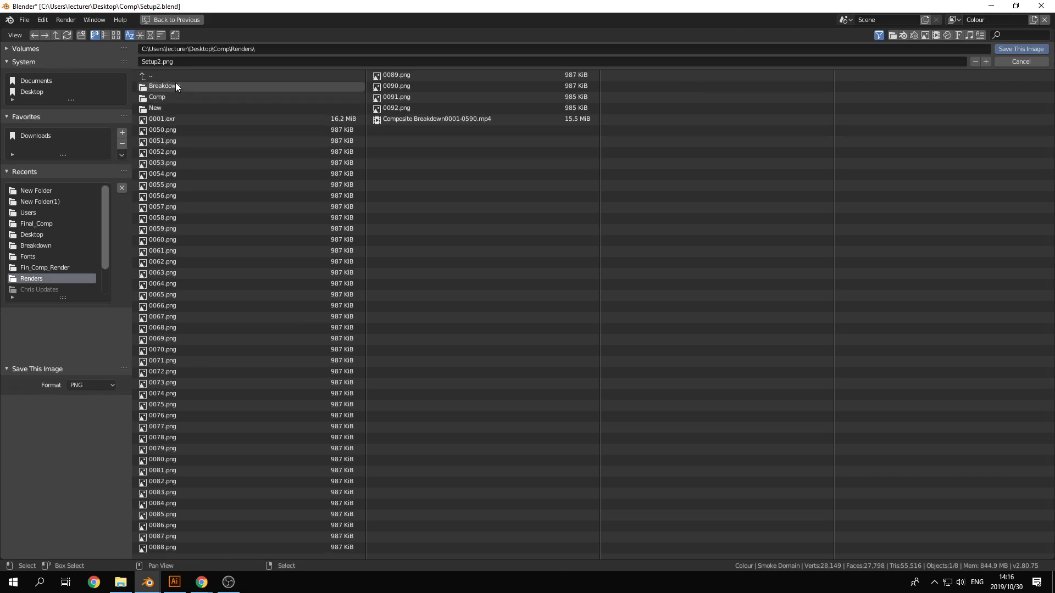
click(176, 84)
click(193, 61)
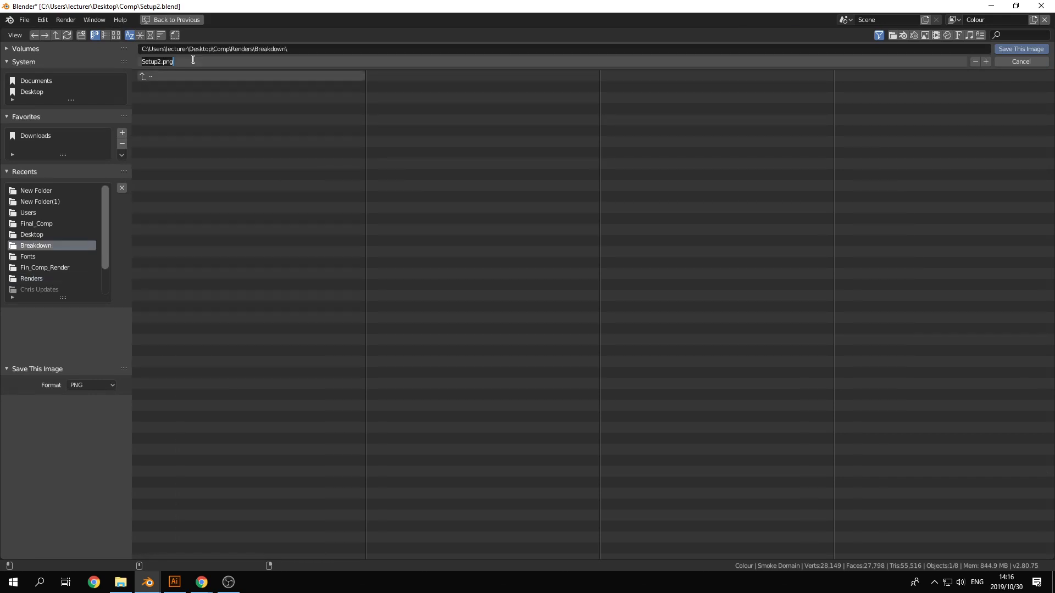
text(01_Background_Plate)
key(Return)
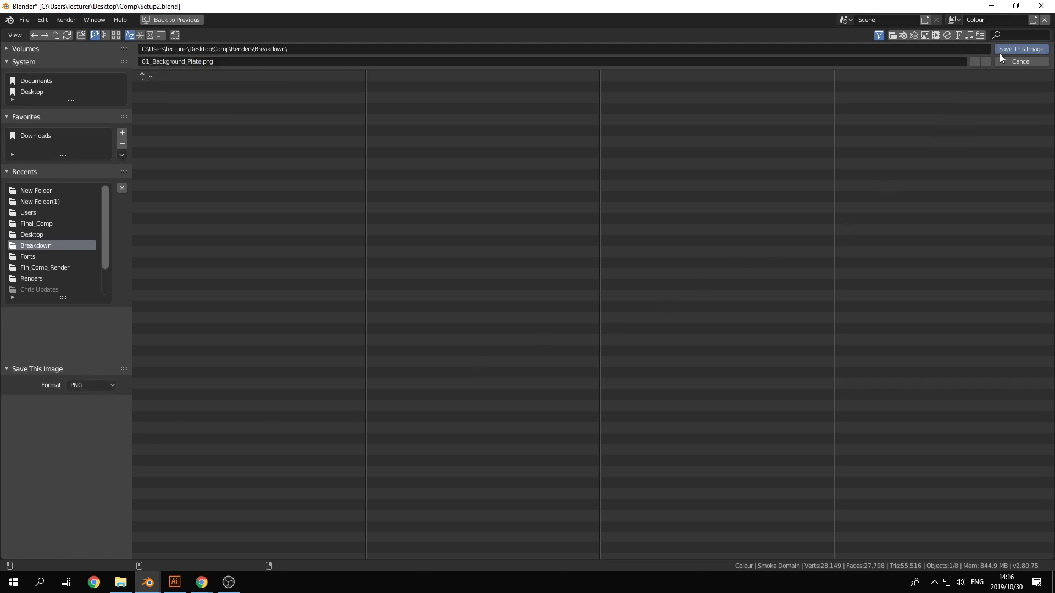
click(1017, 48)
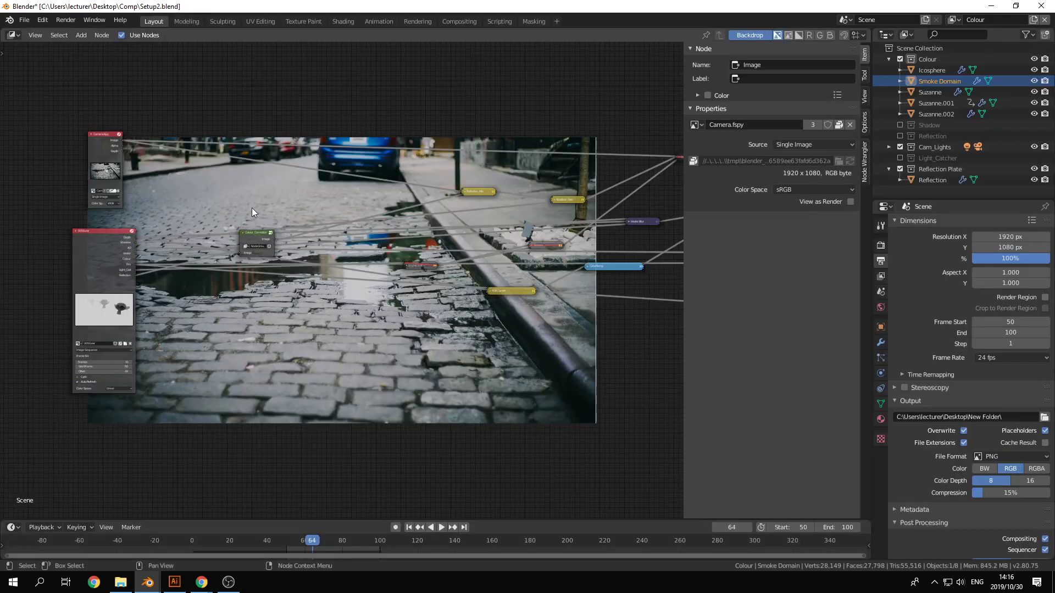
Move the Colour_Over node slightly up and left, and preview its output through the Viewer.
middle_drag(261, 194, 246, 193)
middle_drag(355, 172, 269, 170)
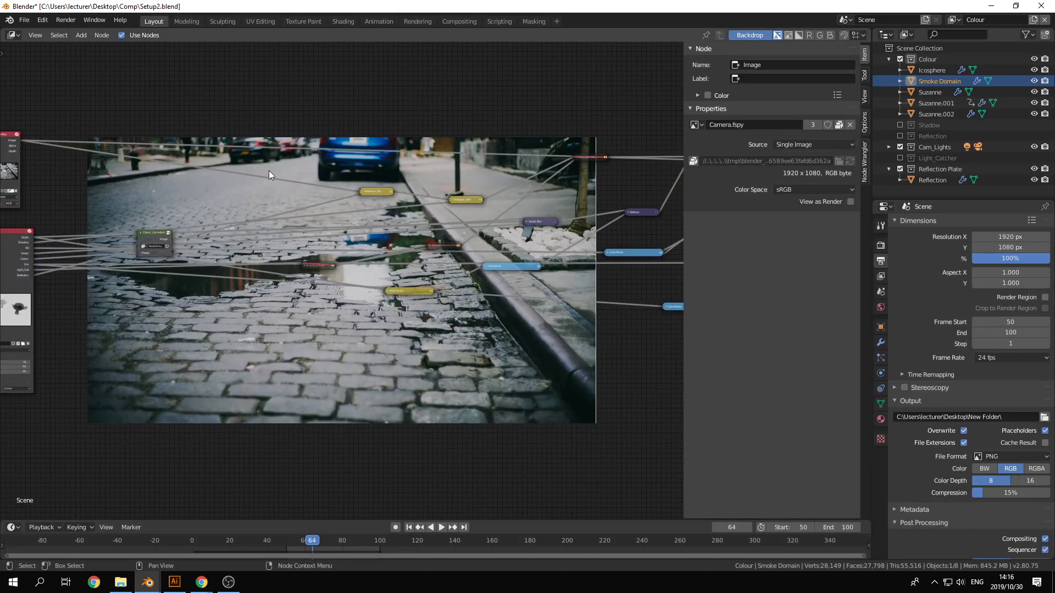
scroll(268, 170, down, 3)
middle_drag(413, 158, 366, 159)
middle_drag(587, 179, 387, 188)
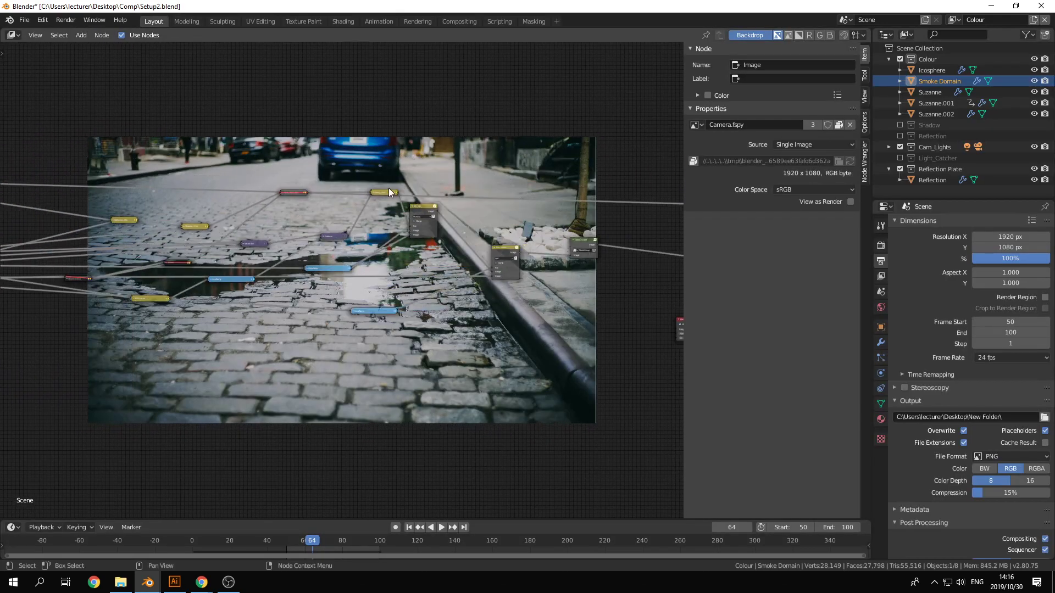
scroll(388, 188, up, 4)
click(480, 189)
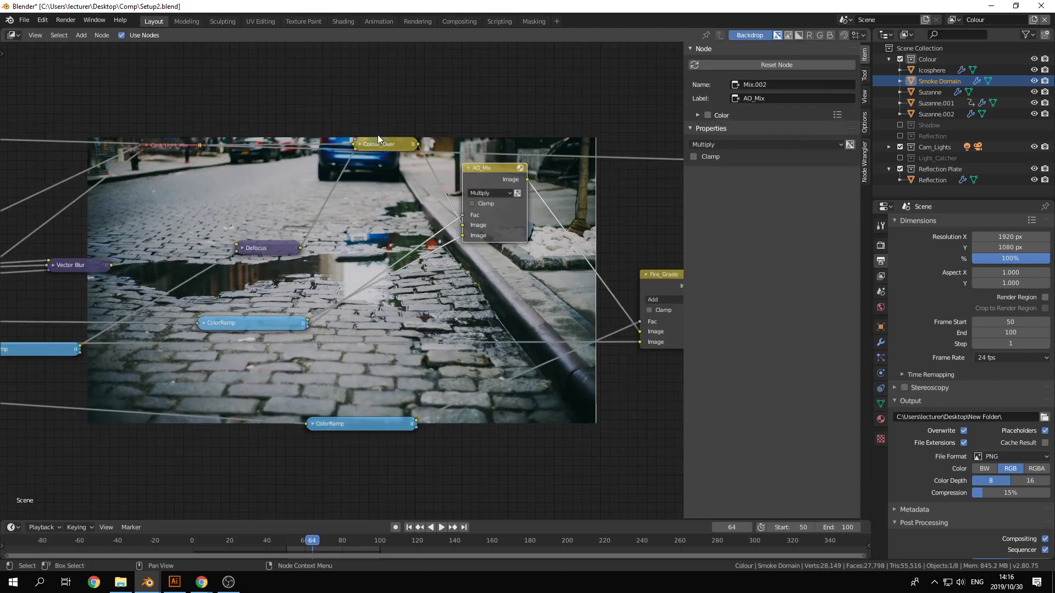
drag(377, 139, 329, 123)
middle_drag(318, 130, 366, 139)
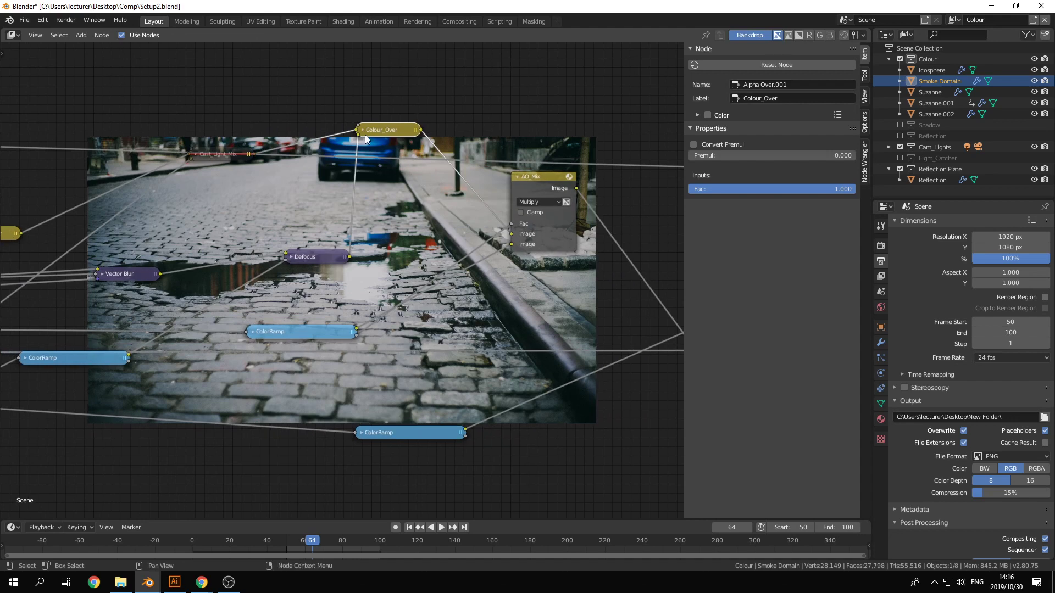
ctrl+shift+click(401, 129)
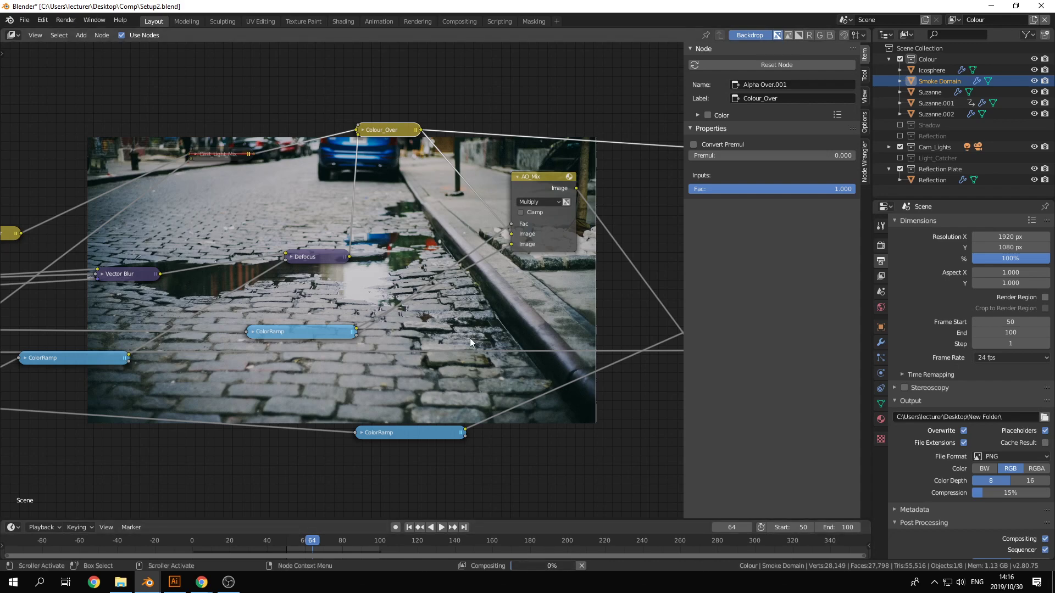
Mute the Colour_Correction group node near the start of the node tree.
scroll(337, 331, down, 3)
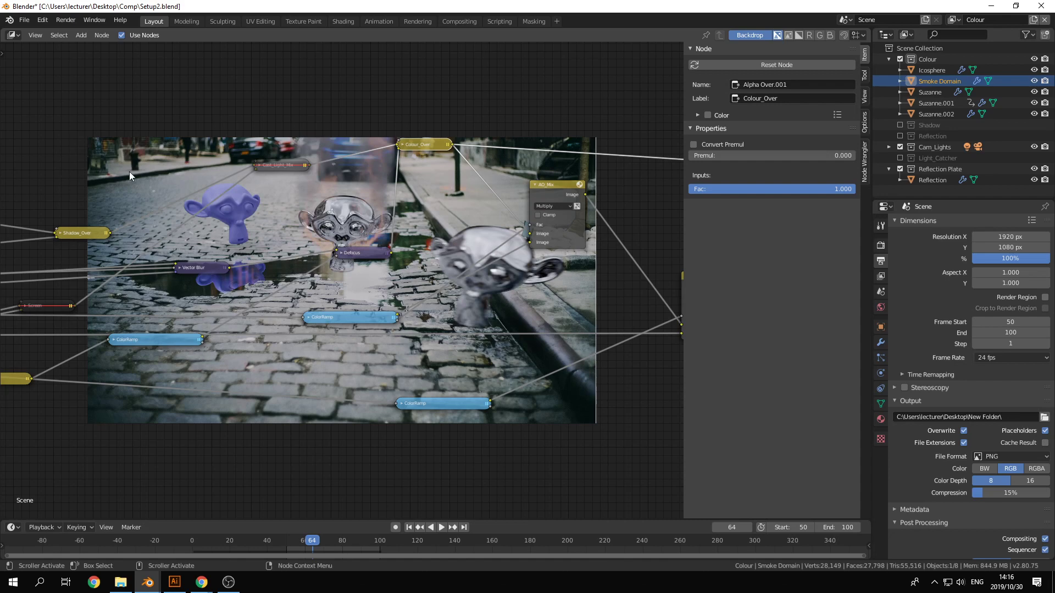
middle_drag(220, 205, 361, 179)
middle_drag(214, 160, 368, 171)
middle_drag(265, 167, 468, 137)
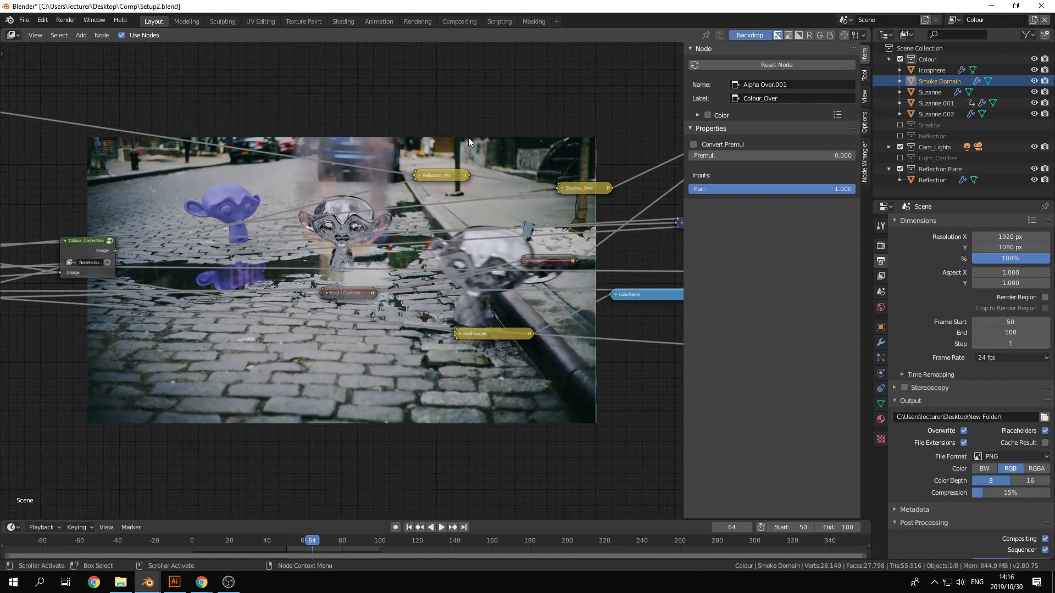
middle_drag(118, 217, 278, 220)
click(250, 244)
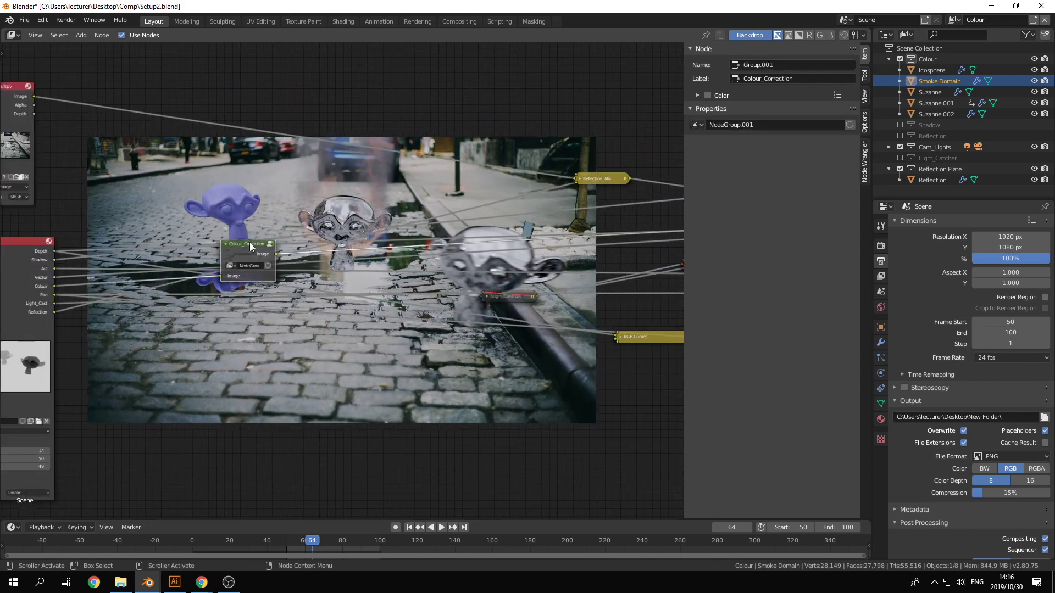
key(m)
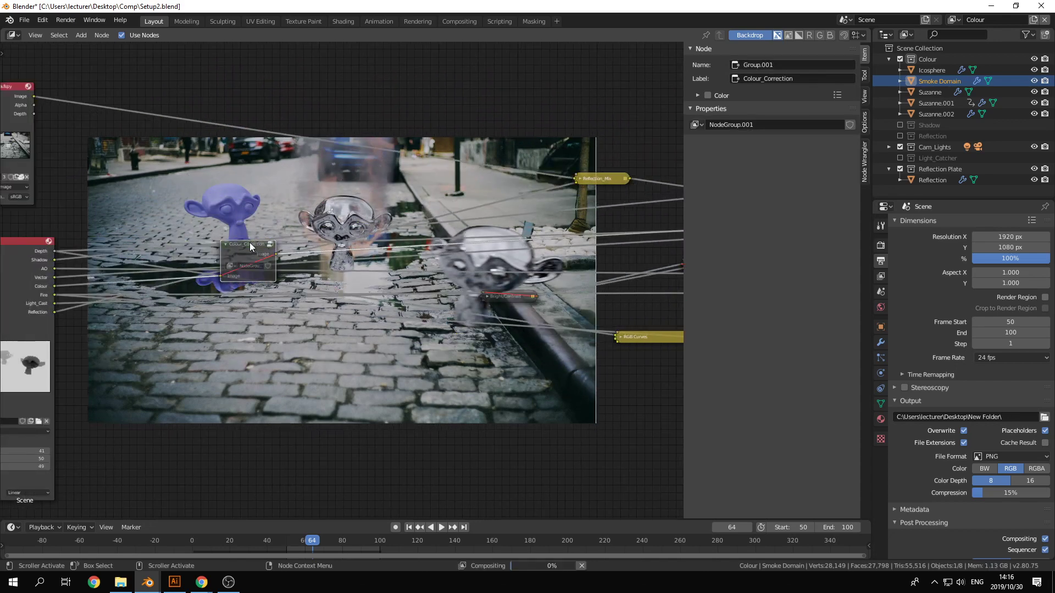
Mute the Reflection_Mix, Shadow_Over, Vector Blur and Defocus nodes, and shift the Colour_Over node slightly right and down.
middle_drag(411, 201, 351, 214)
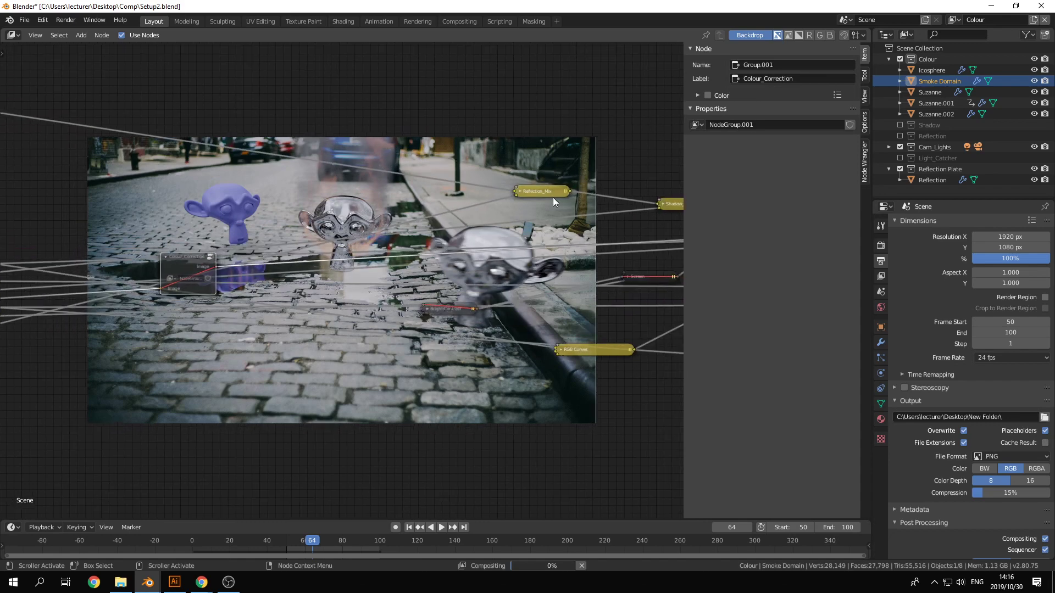
click(534, 193)
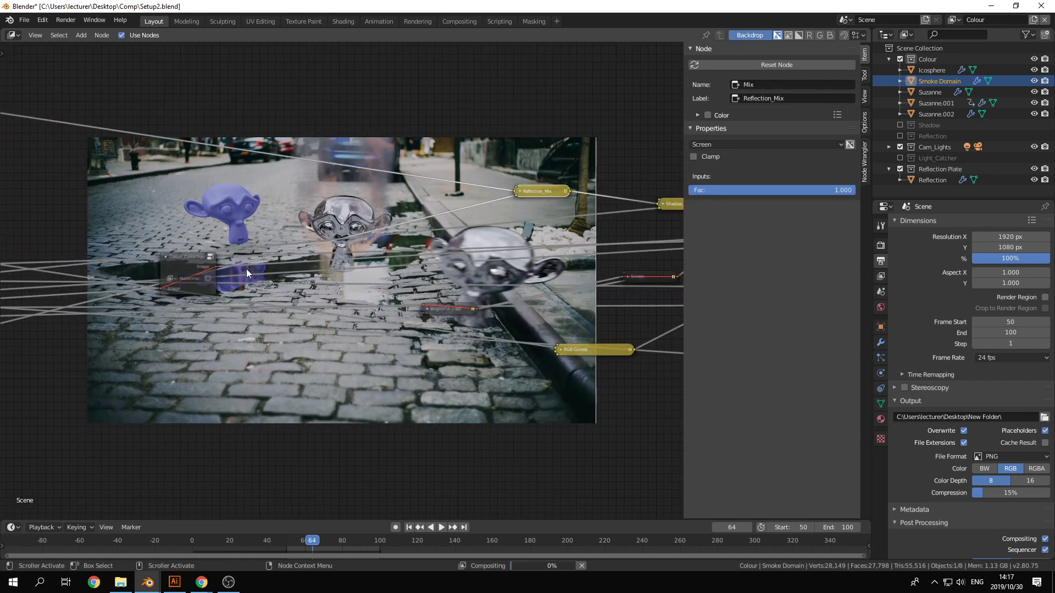
middle_drag(599, 248, 371, 253)
click(467, 206)
key(m)
middle_drag(568, 241, 401, 256)
click(401, 258)
click(575, 241)
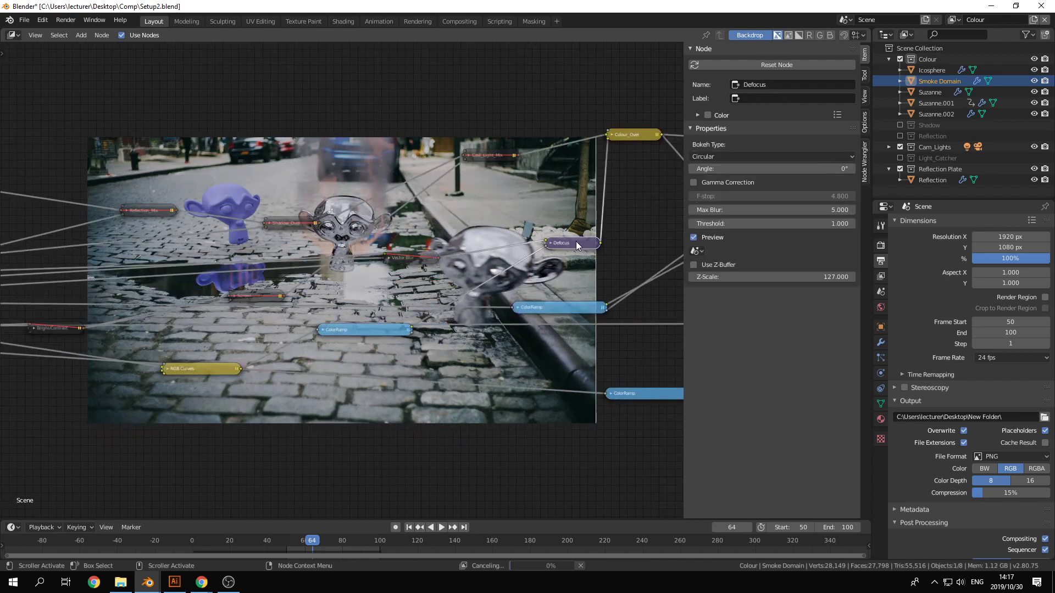
middle_drag(583, 189, 431, 220)
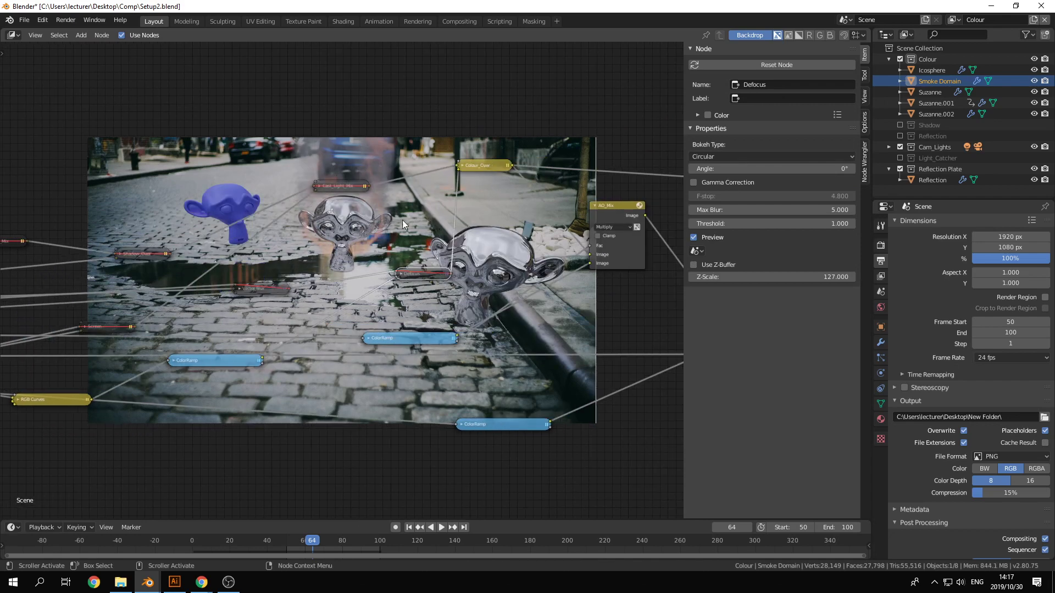
drag(479, 165, 520, 178)
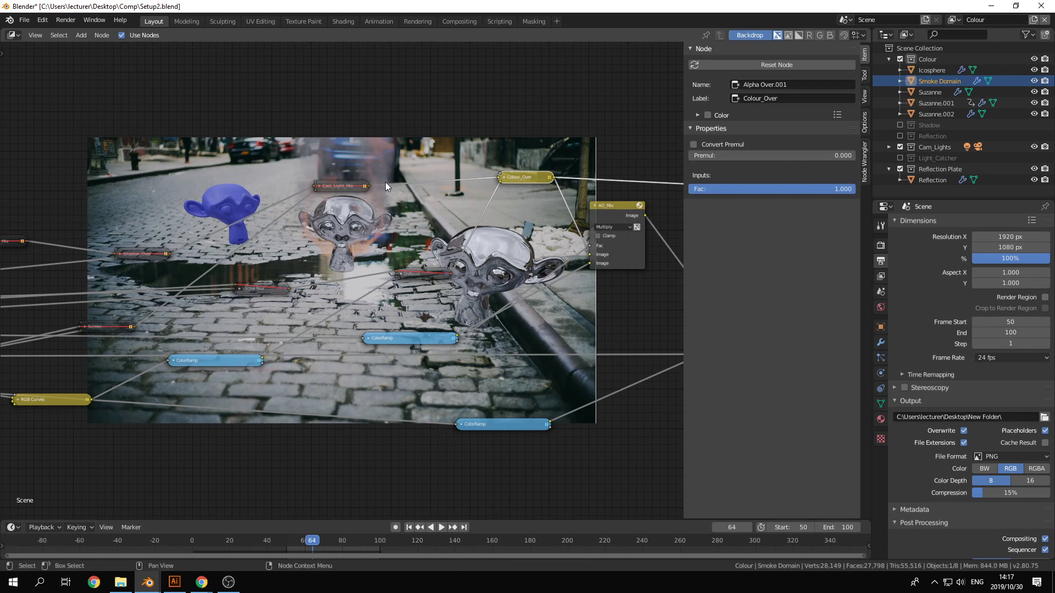
Save the previewed composite with the muted effects as 02_Colour_Render.png in the Breakdown folder.
scroll(469, 244, down, 3)
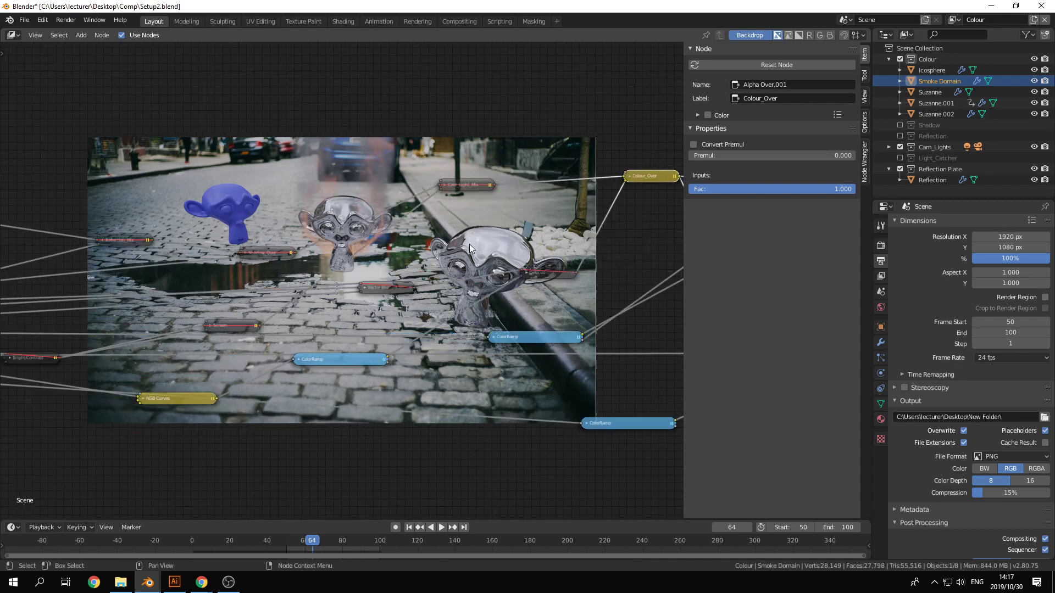
key(F3)
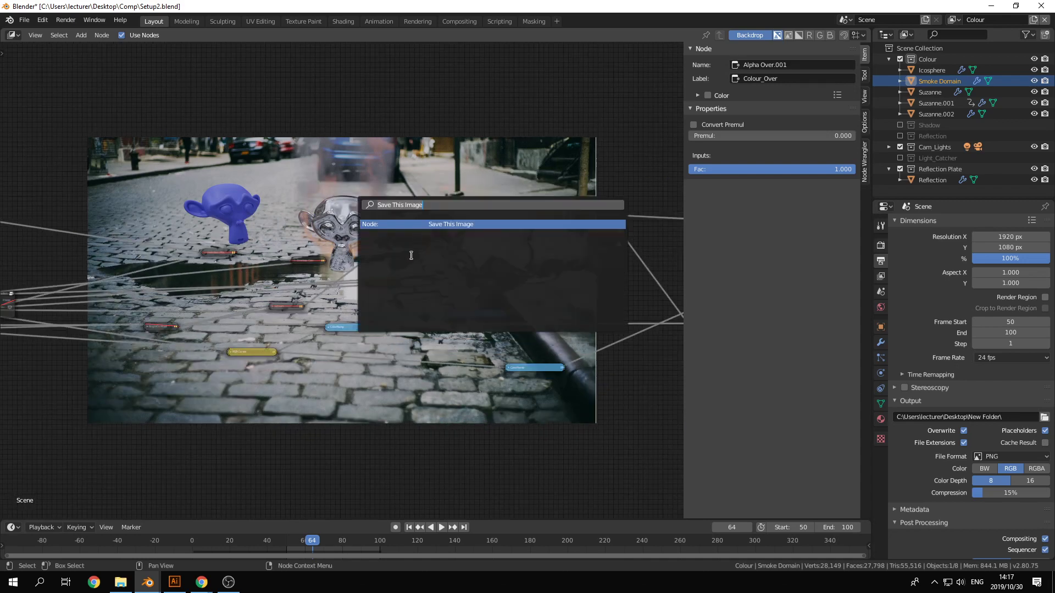
click(415, 223)
click(181, 87)
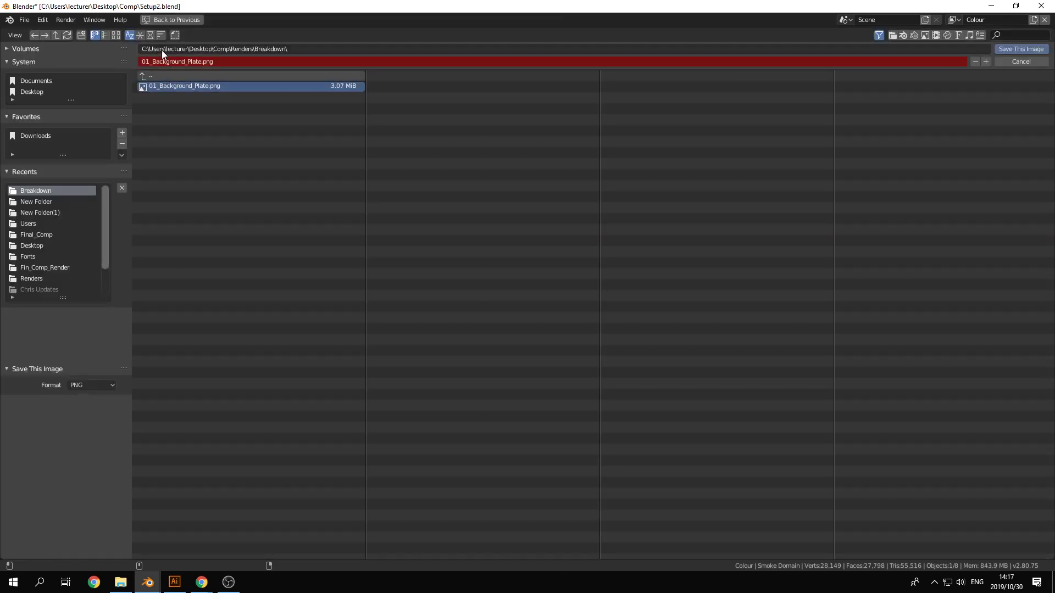
click(165, 61)
text(02_Co)
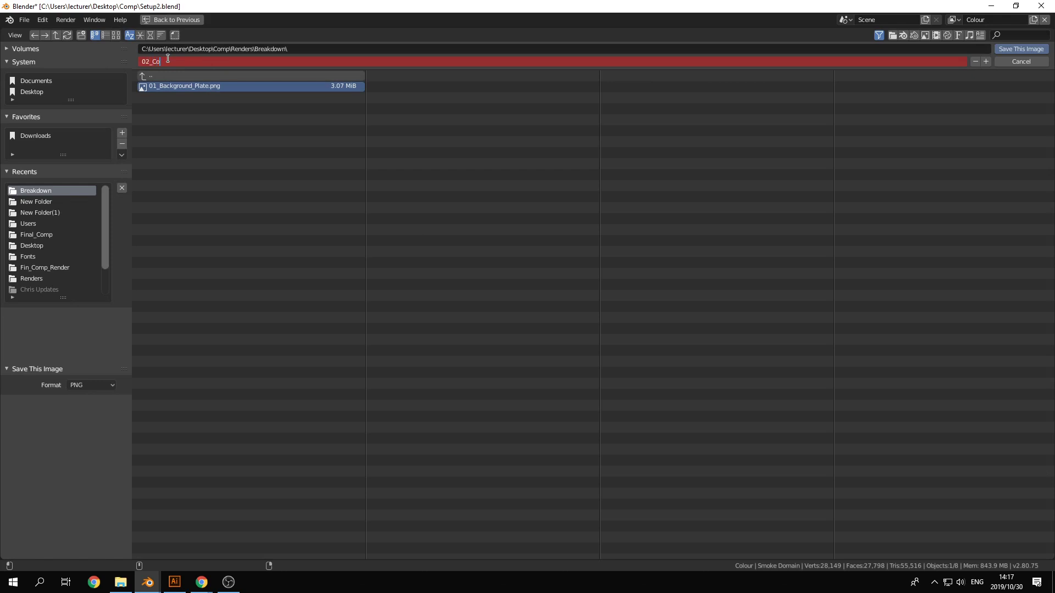
text(lour_Render.png)
click(1025, 48)
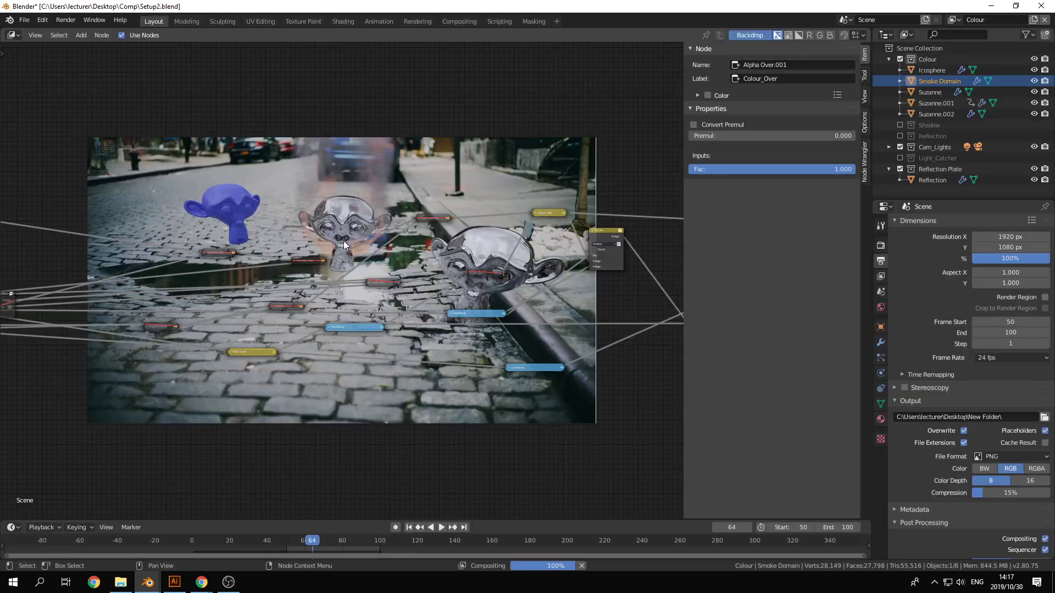
Move the Colour_Over node slightly left and down, away from the AO_Mix node.
middle_drag(282, 202, 277, 200)
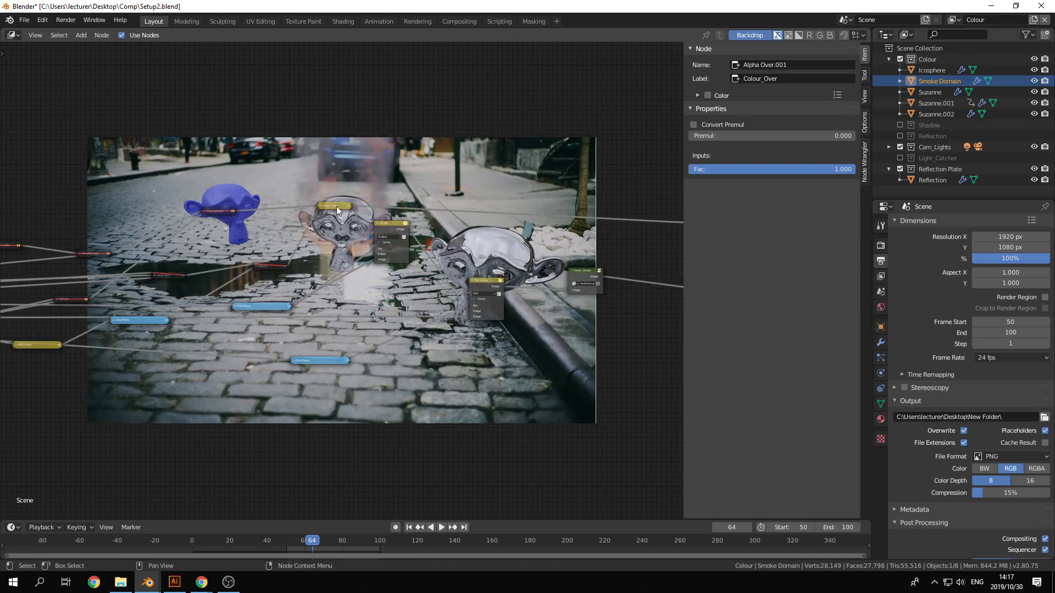
click(336, 206)
middle_drag(387, 189, 450, 186)
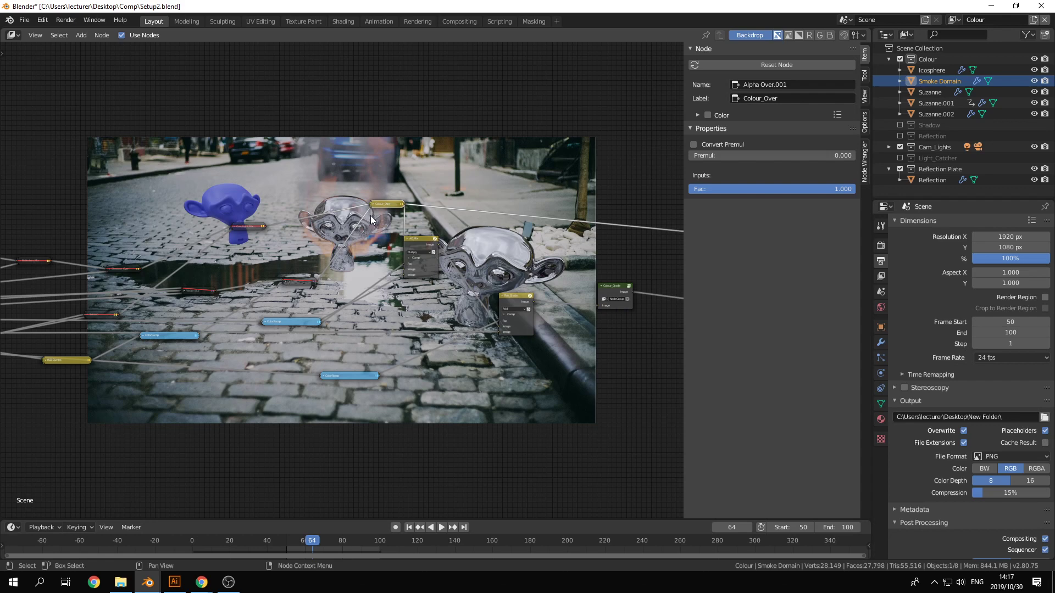
drag(375, 205, 355, 211)
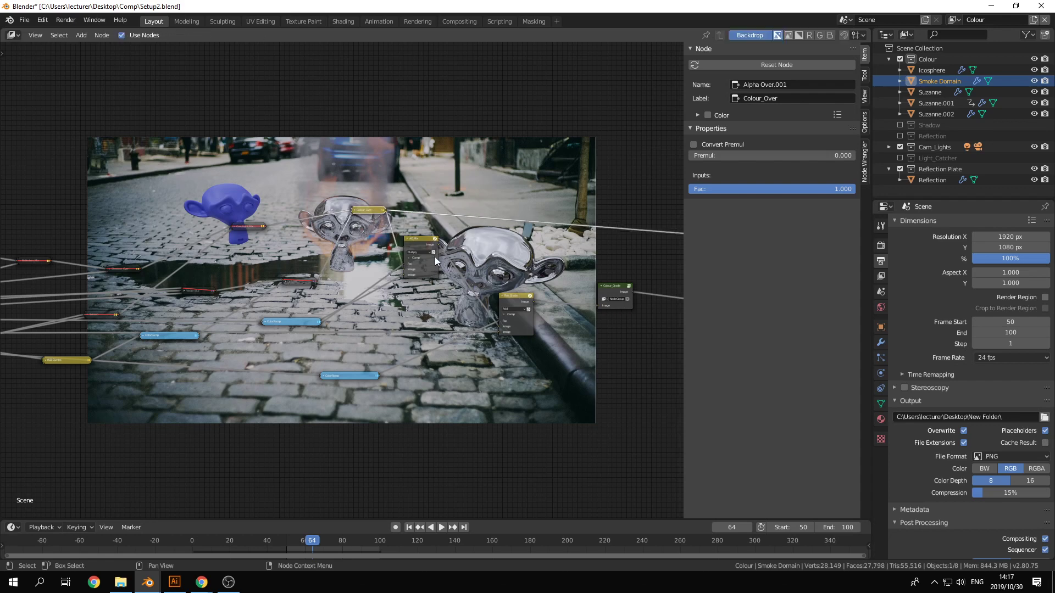
Unmute the Colour_Correction group node near the start of the node tree.
middle_drag(214, 254, 453, 250)
middle_drag(81, 293, 243, 289)
scroll(183, 288, up, 1)
scroll(183, 288, up, 1)
click(183, 295)
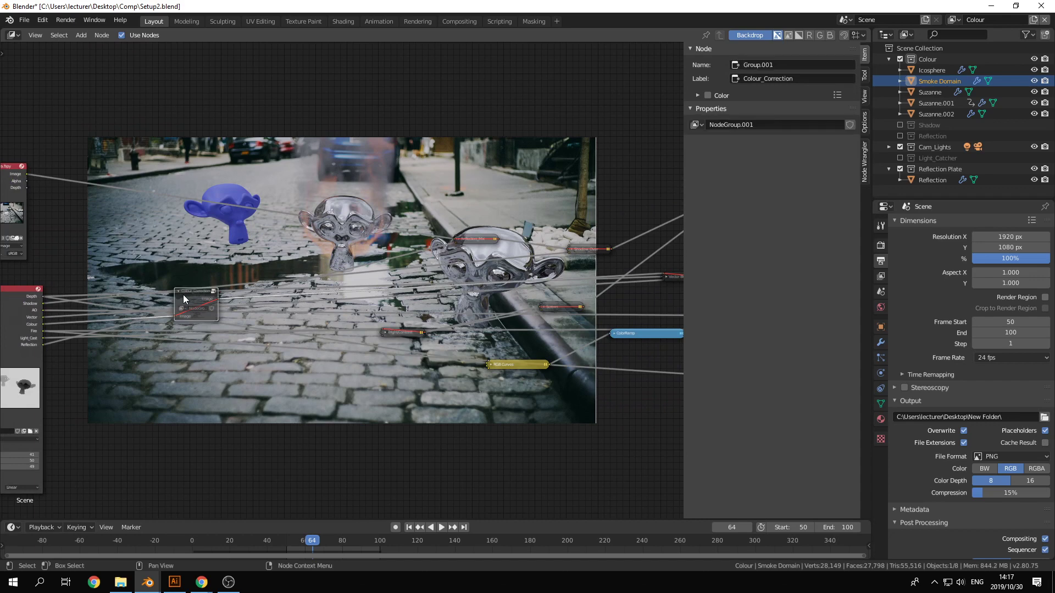
key(m)
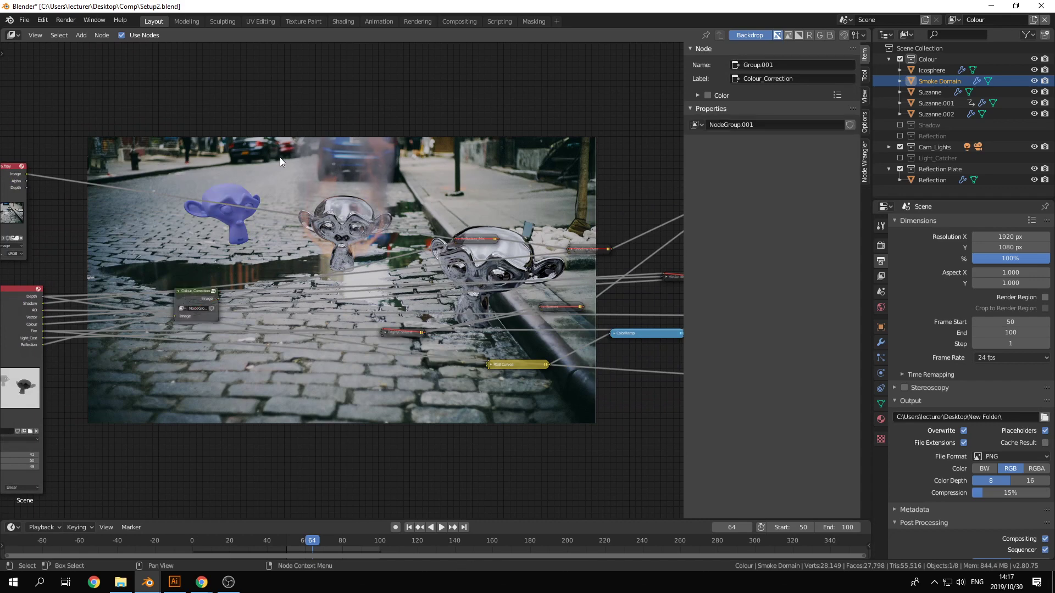
Save the colour-corrected preview as 03_Colour_Correction.png in the Breakdown folder.
key(F3)
click(368, 177)
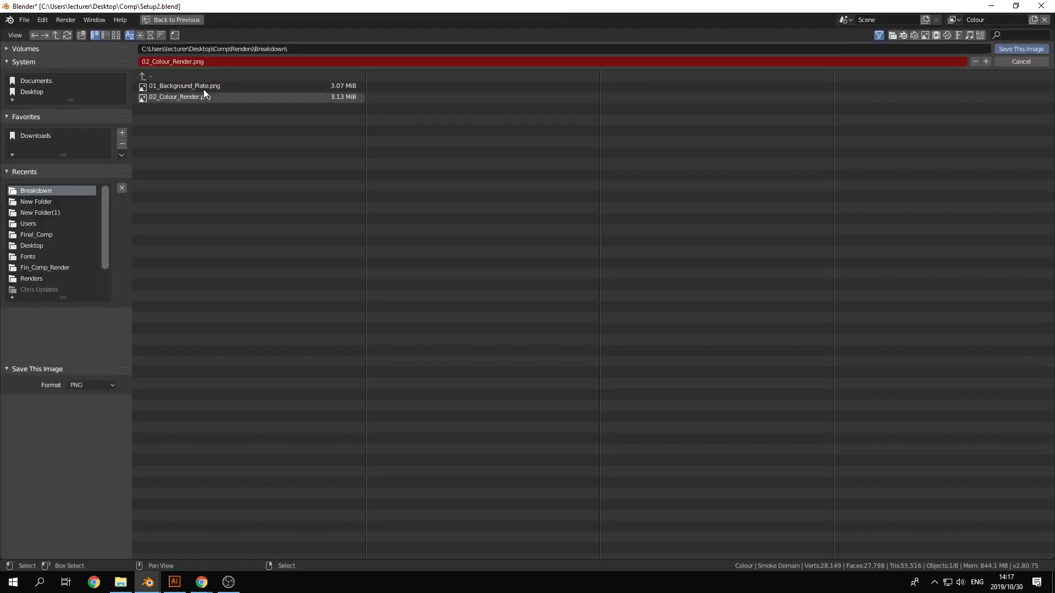
click(186, 61)
text(03)
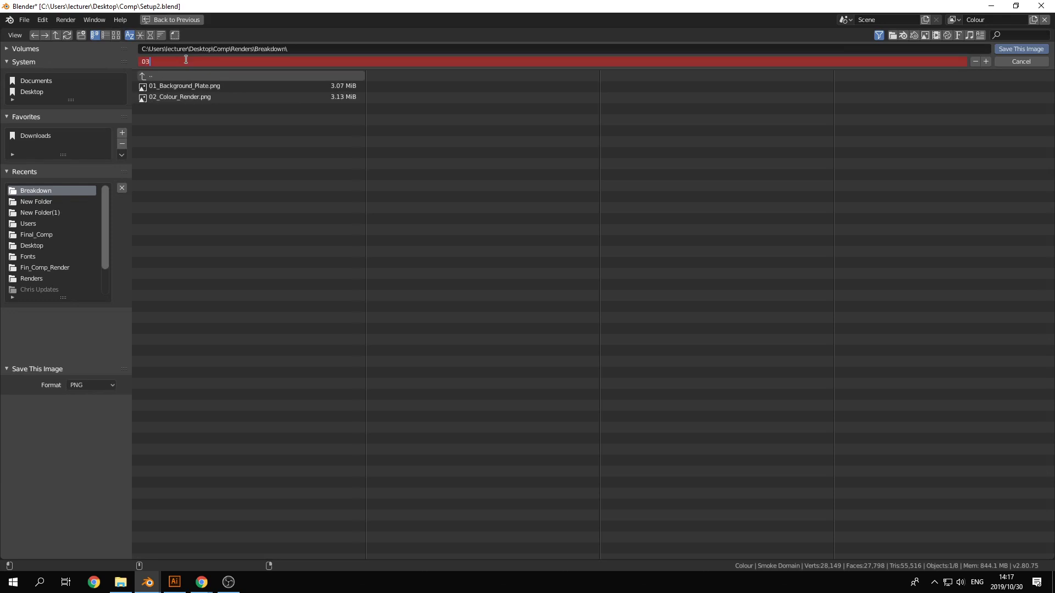
text(_Colour_Correction)
click(1020, 49)
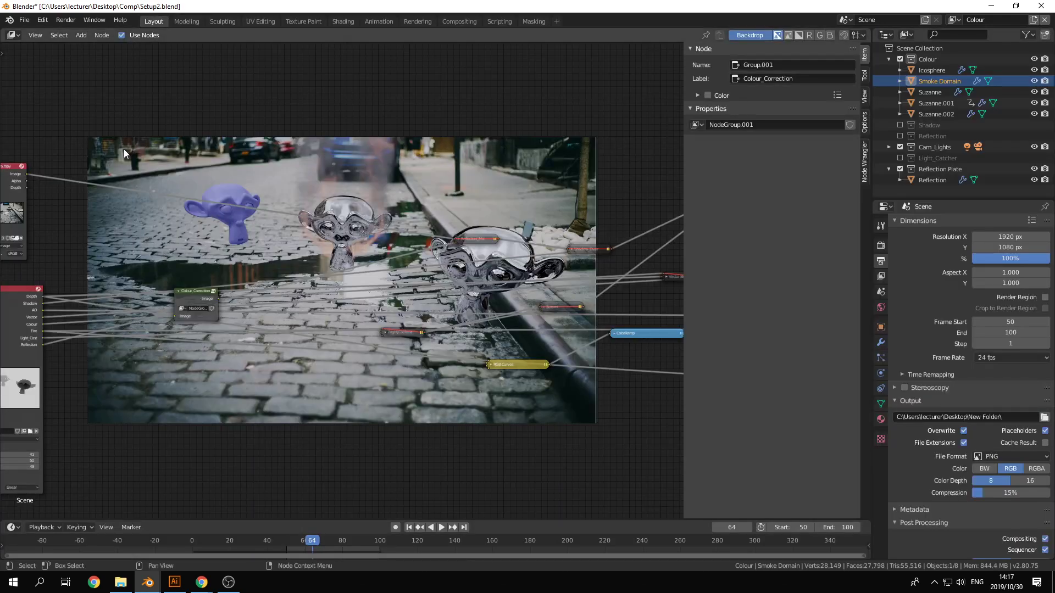
Unmute the Reflection_Mix node so the reflection pass is included in the previewed composite.
middle_drag(123, 150, 253, 134)
middle_drag(606, 246, 417, 247)
click(411, 226)
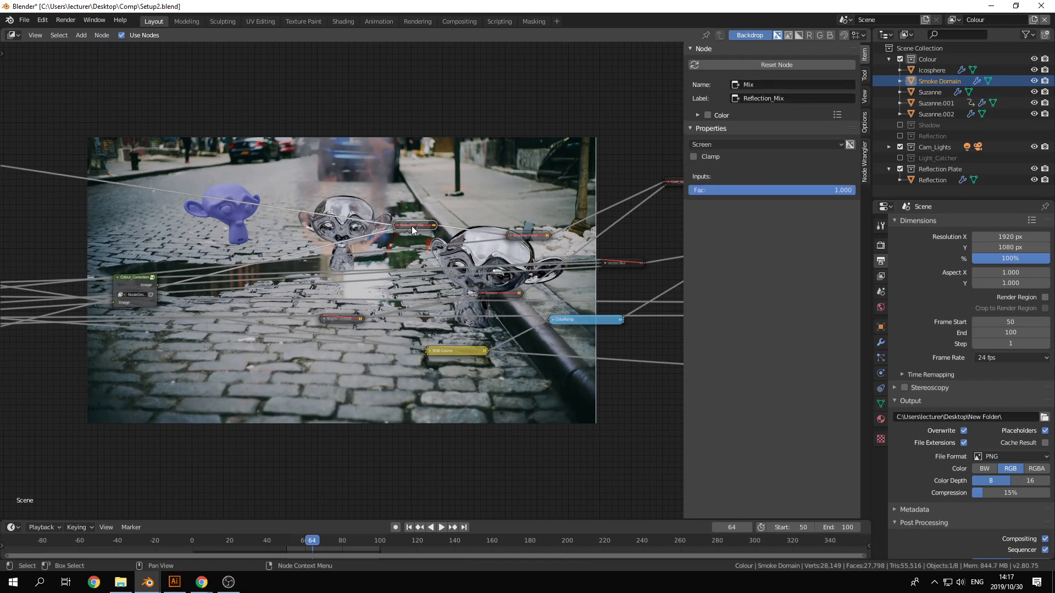
key(m)
key(m)
key(m)
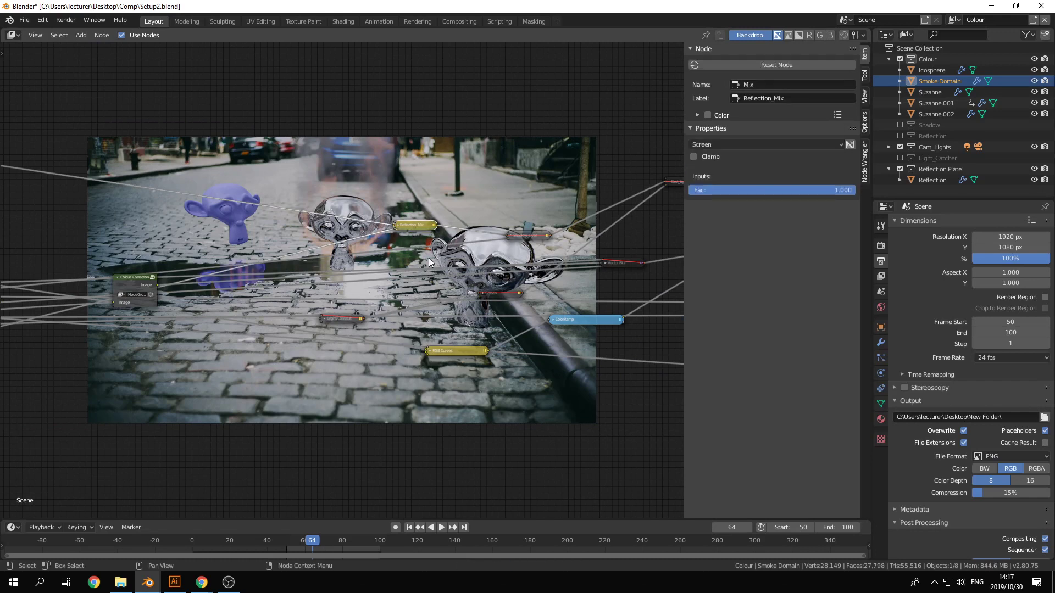
Save the preview with reflections as 04_Reflection.png in the Breakdown folder.
key(F3)
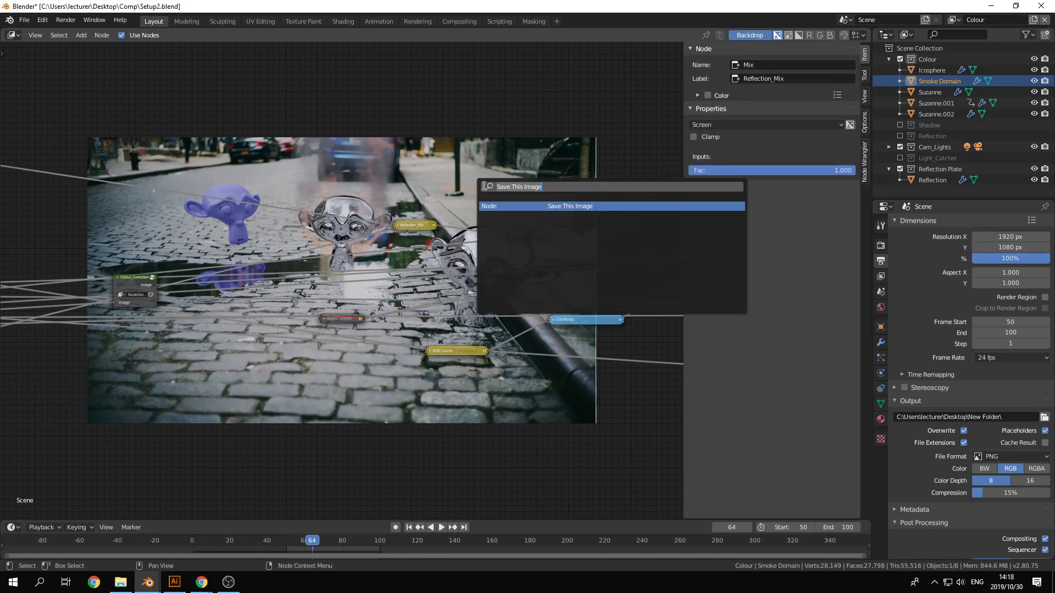
click(566, 205)
click(178, 61)
text(04)
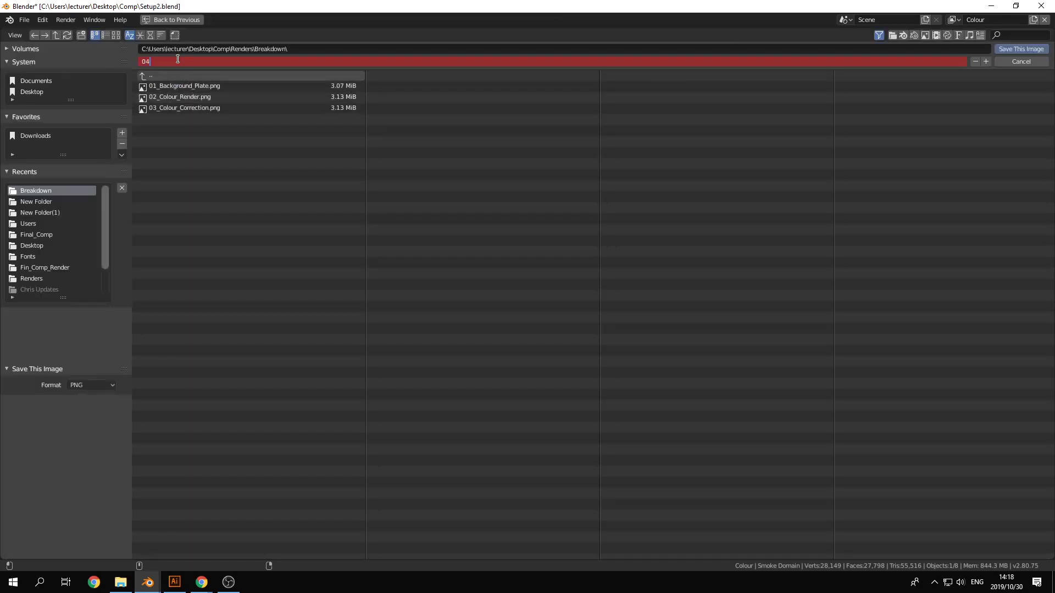
text(_Reflection)
click(1020, 50)
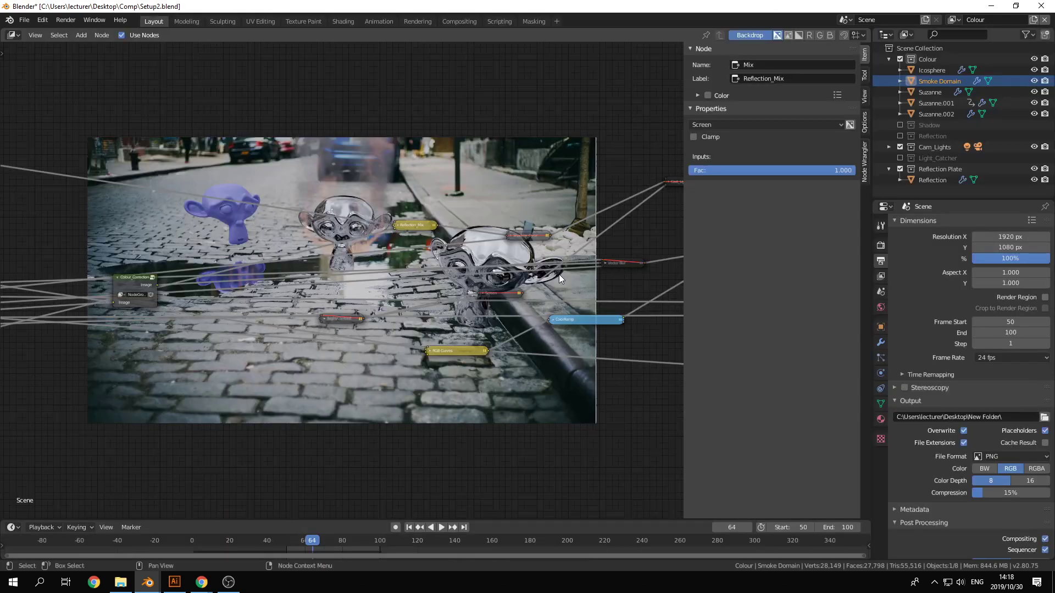
Unmute the Shadow_Over node to add the shadow pass to the previewed composite.
ctrl+scroll(417, 244, down, 3)
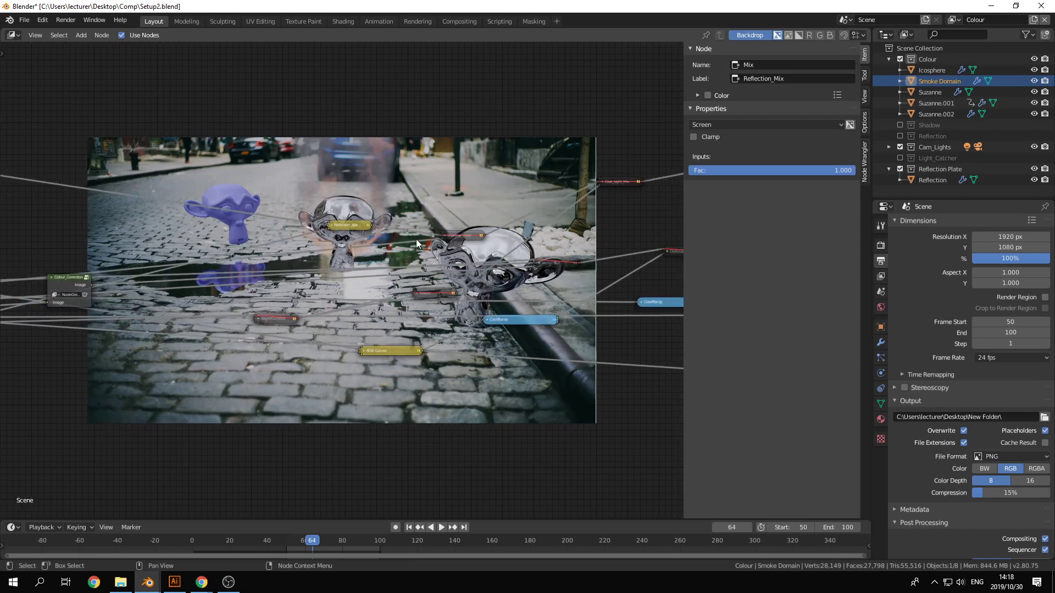
click(456, 236)
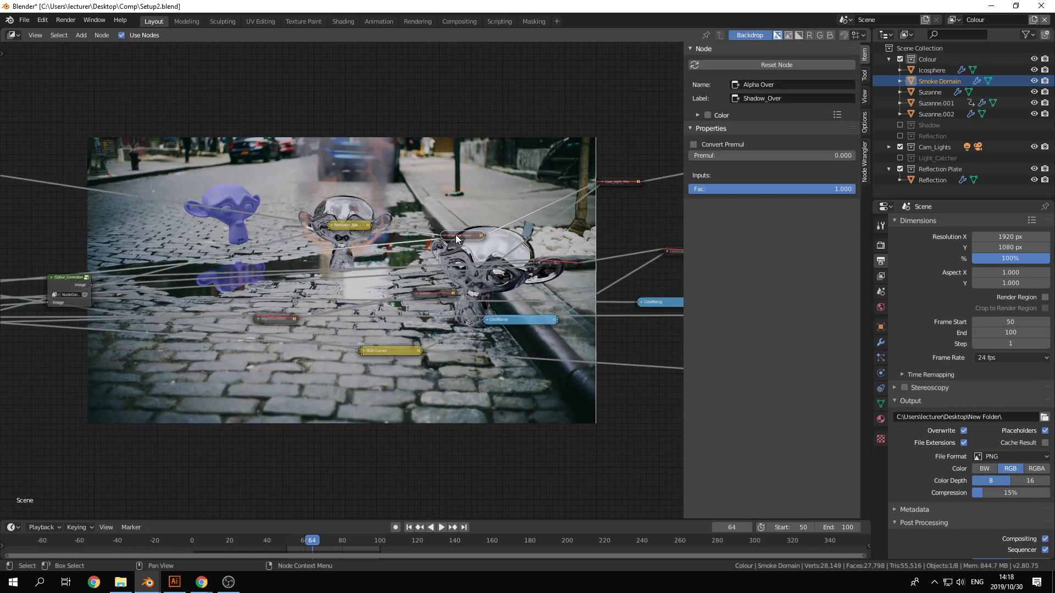
key(m)
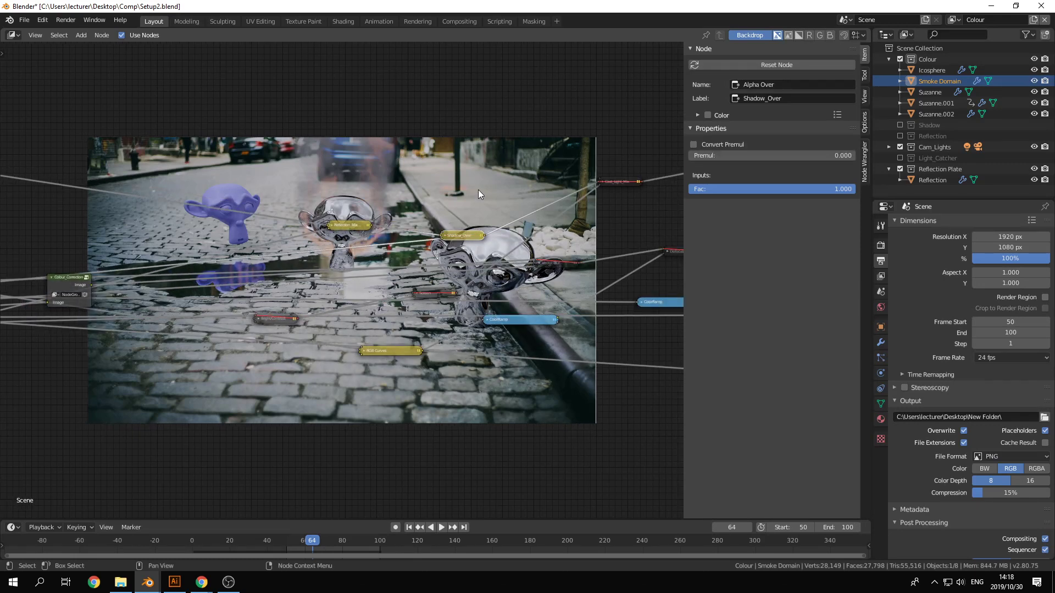
Save the preview with shadows as 05_Shadow.png in the Breakdown folder.
key(F3)
key(Return)
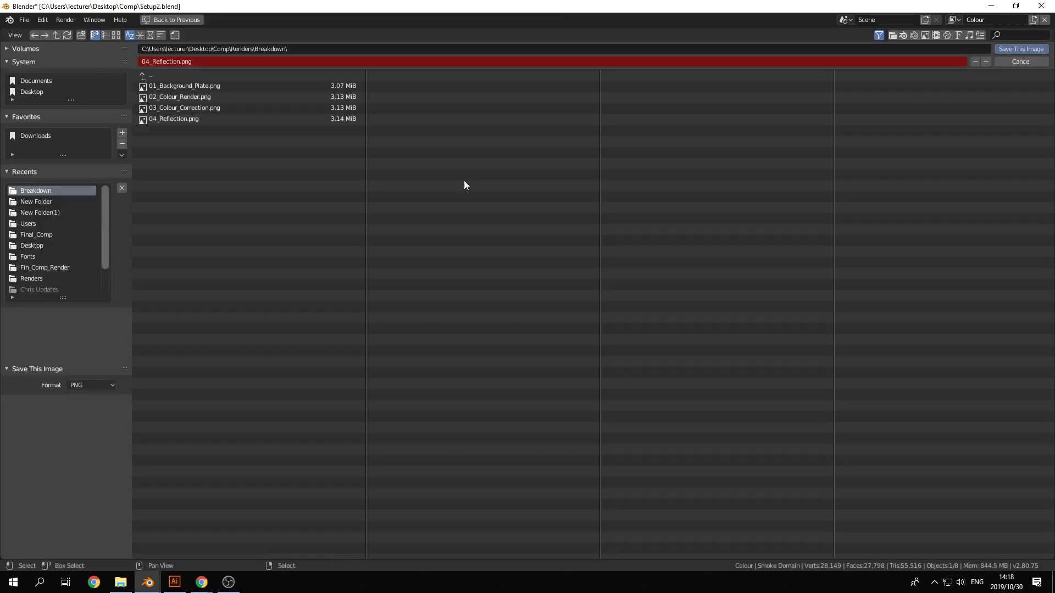
click(174, 57)
text(05_S)
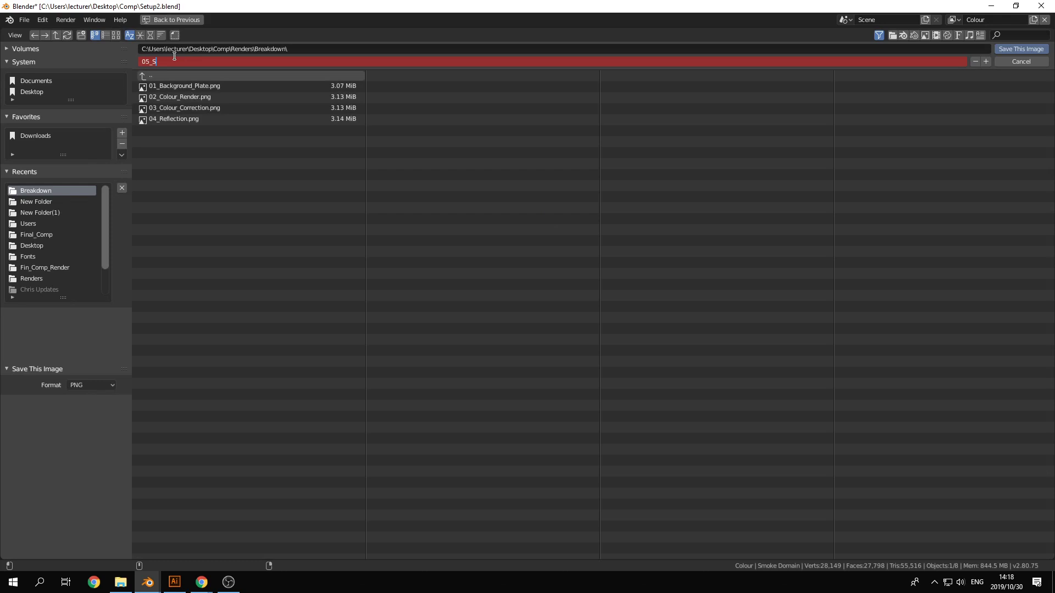
text(hadow)
click(1021, 48)
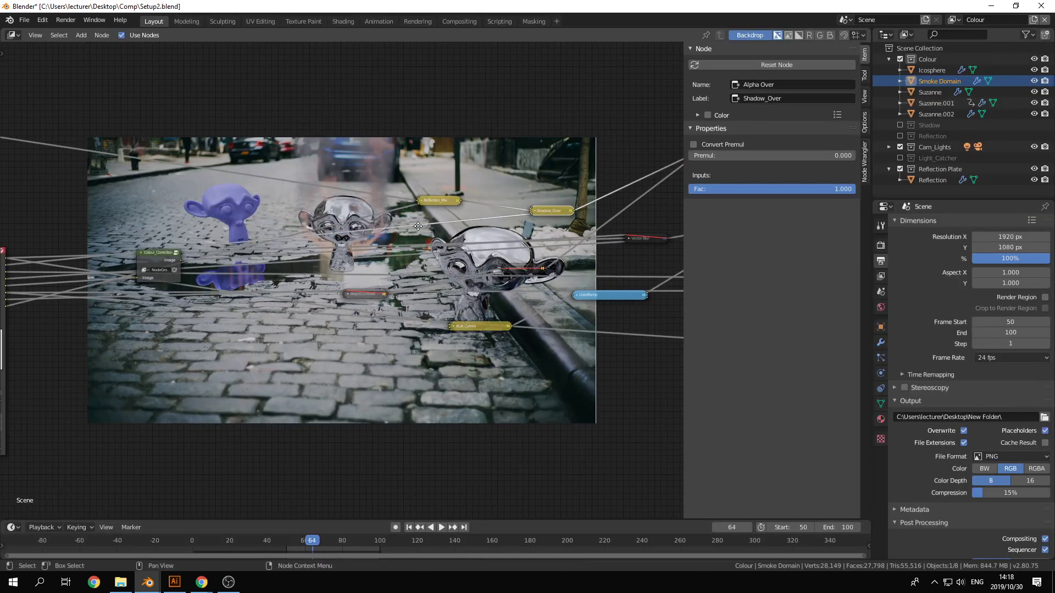
Unmute the Vector Blur node to add motion blur to the composite.
scroll(418, 226, up, 2)
click(351, 296)
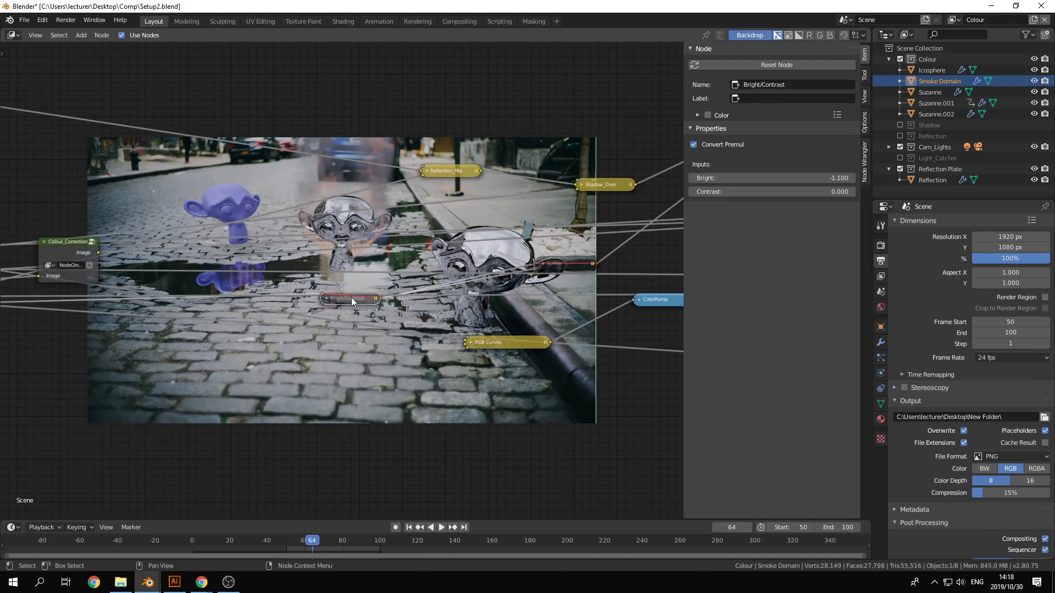
scroll(351, 298, down, 2)
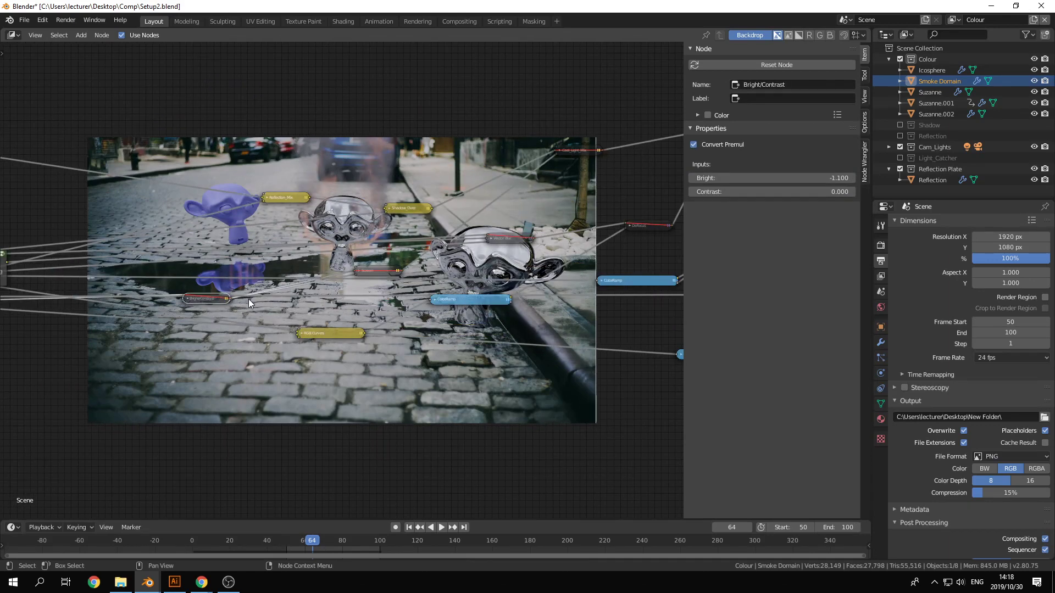
click(506, 240)
key(m)
middle_drag(506, 238, 490, 239)
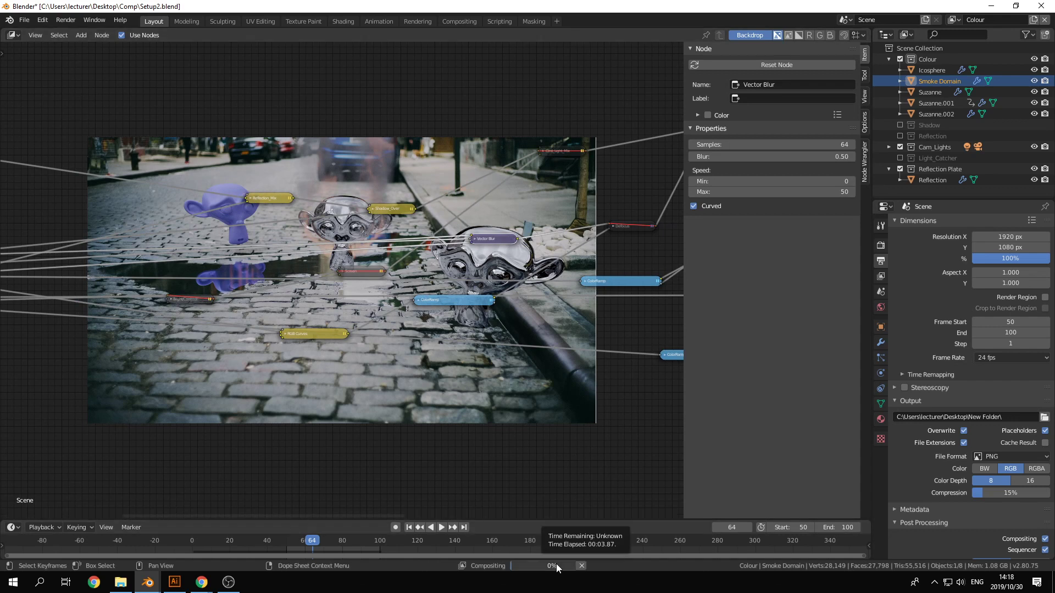
Expand the Vector Blur and Defocus nodes to view their settings and collapse each one again.
click(474, 238)
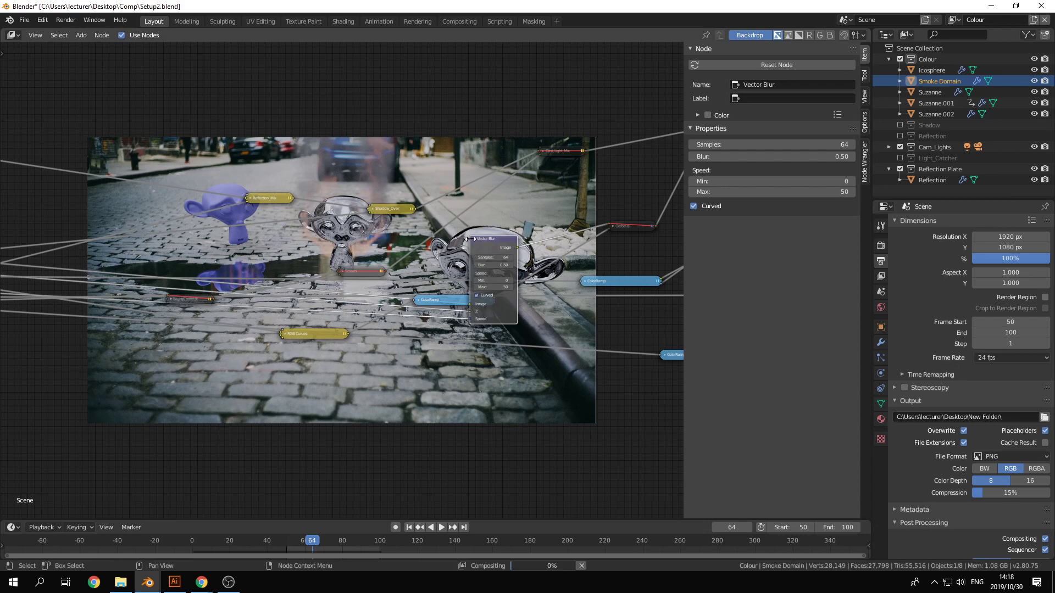
click(474, 239)
middle_drag(614, 282, 579, 285)
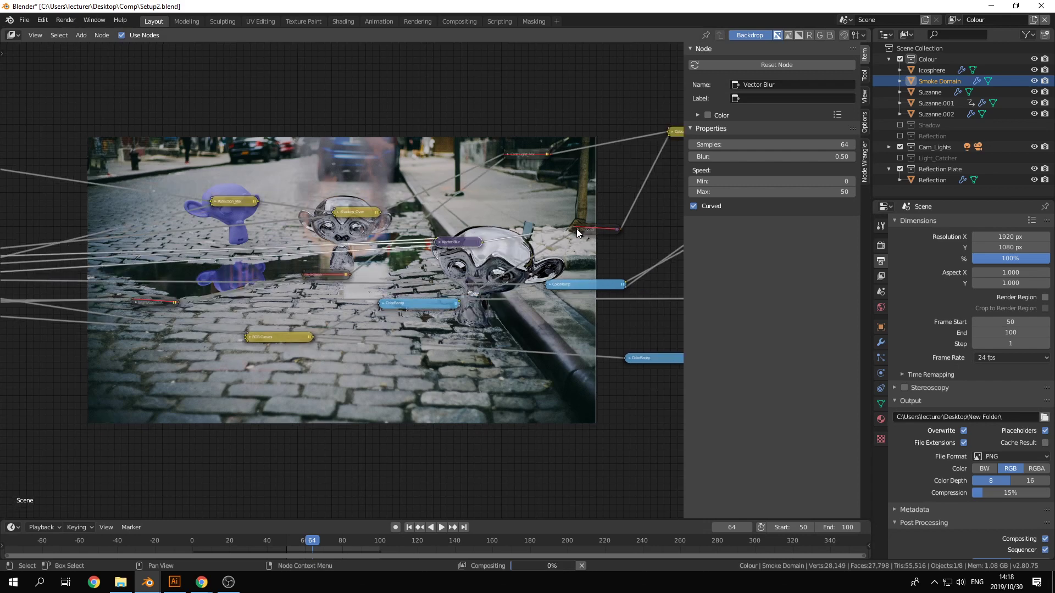
click(577, 230)
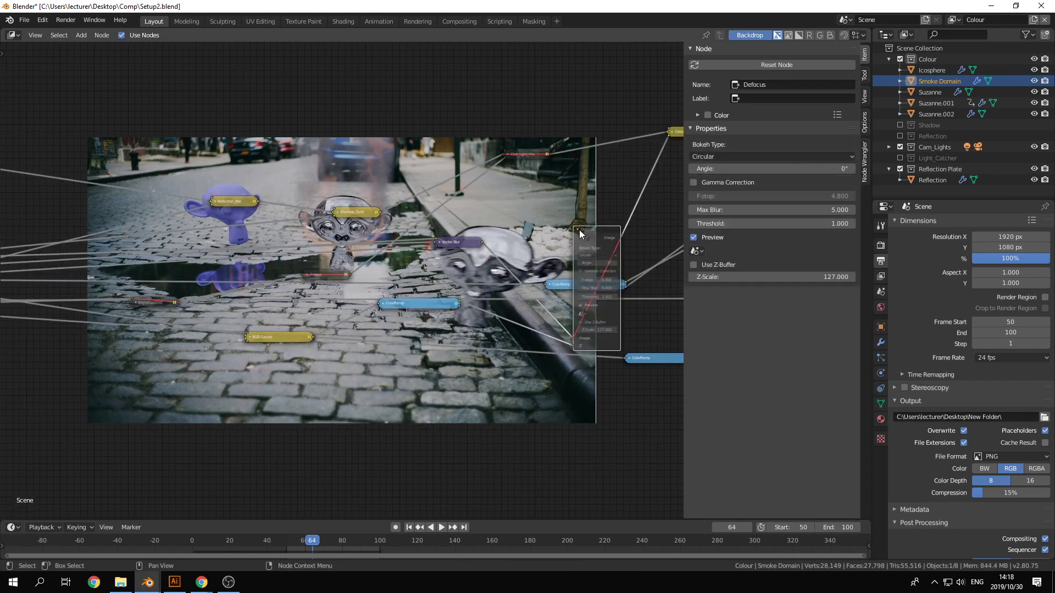
click(579, 230)
Select the Vector Blur node and save the motion-blurred preview as 06_Motion_Blur.png in the Breakdown folder.
middle_drag(546, 233, 570, 232)
click(482, 243)
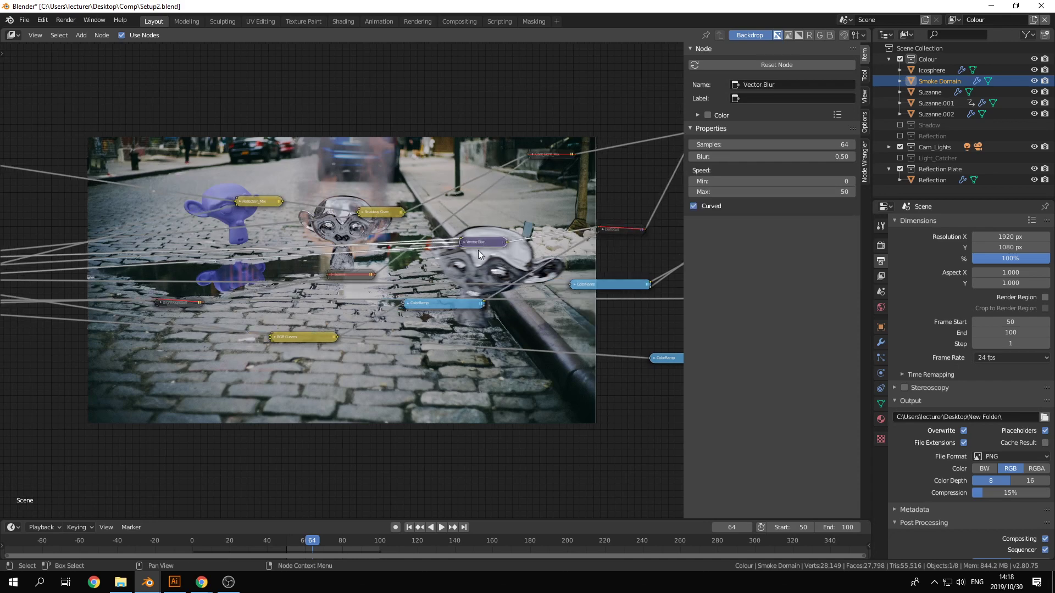
key(F3)
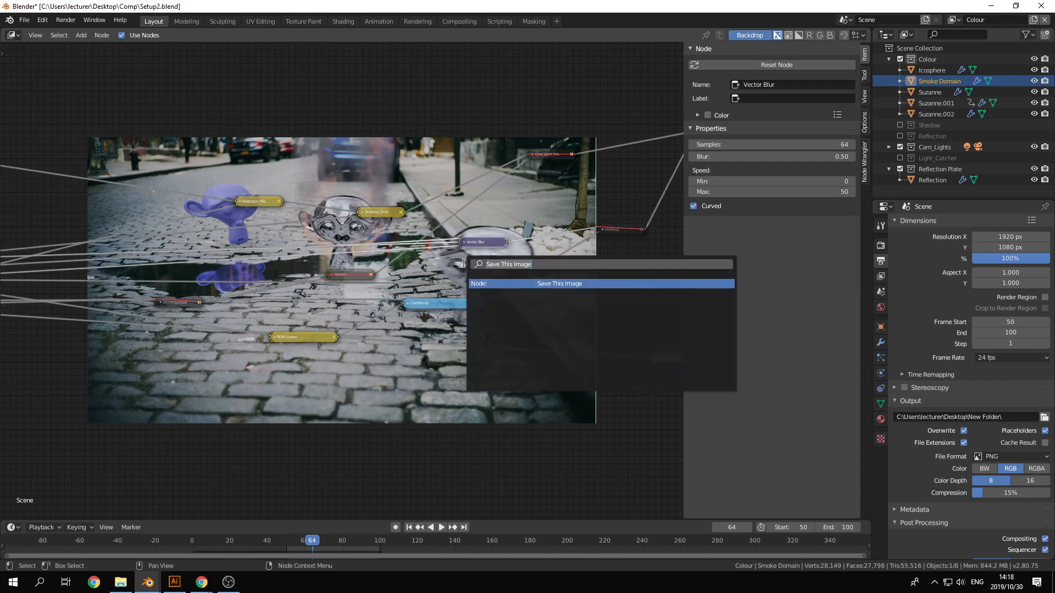
click(573, 286)
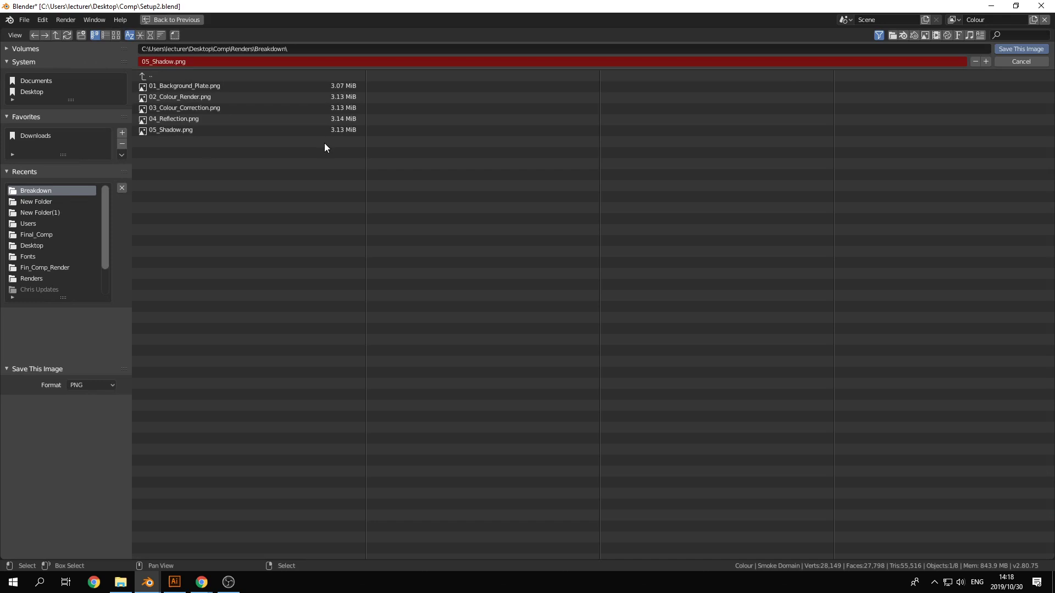
click(186, 60)
text(06)
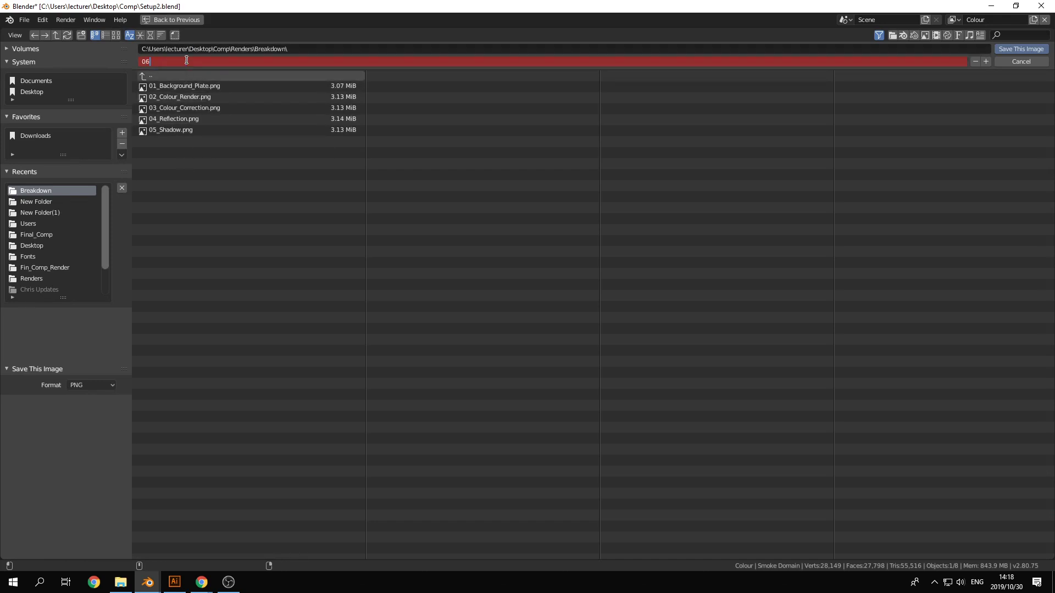
text(_Motion_Blur)
key(Return)
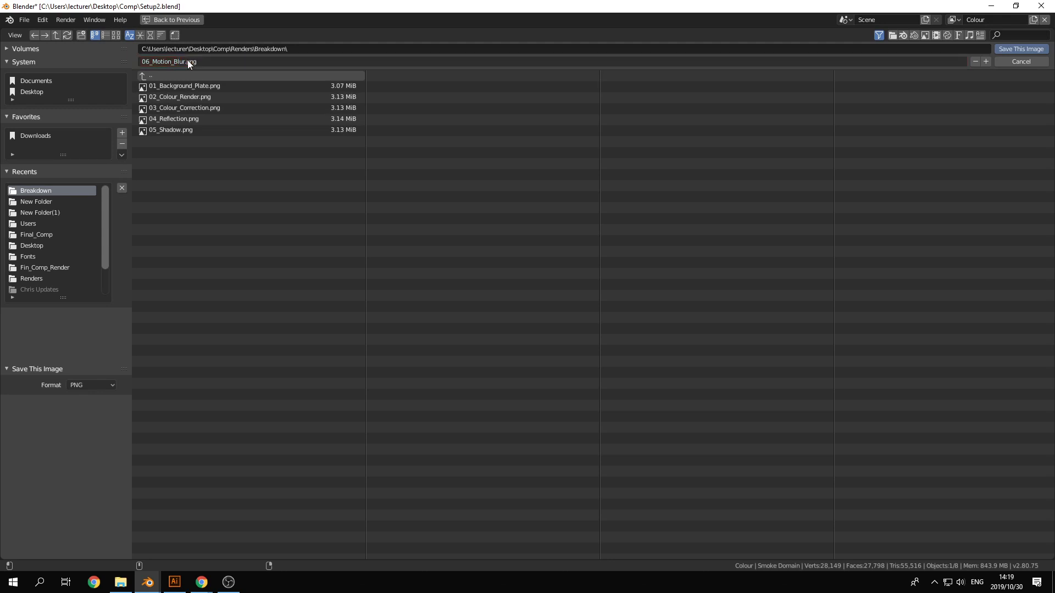
click(1010, 49)
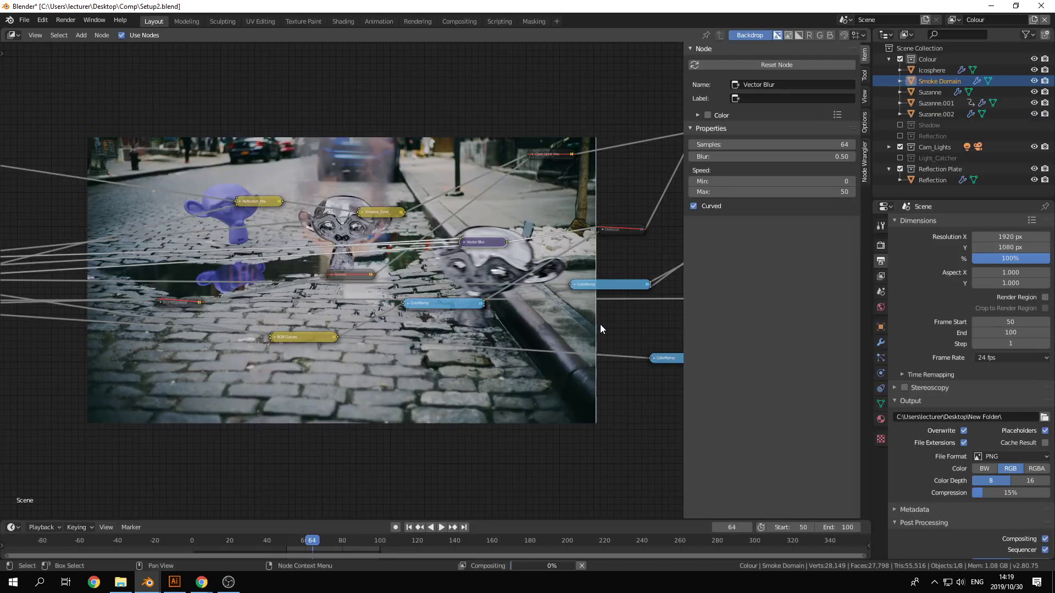
Unmute the Defocus node to add depth of field to the composite.
click(517, 238)
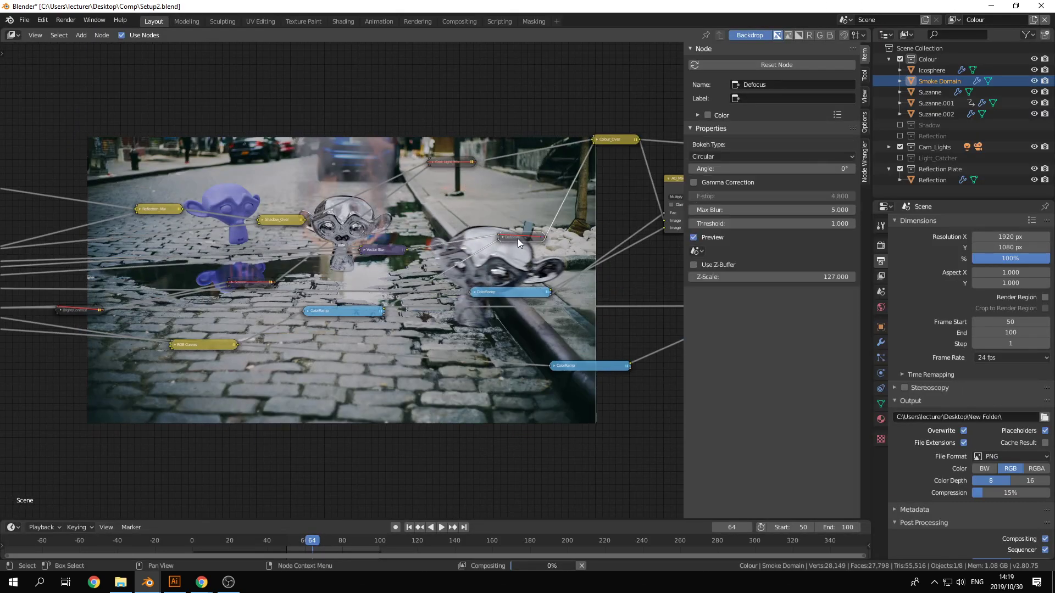
key(m)
middle_drag(545, 255, 505, 259)
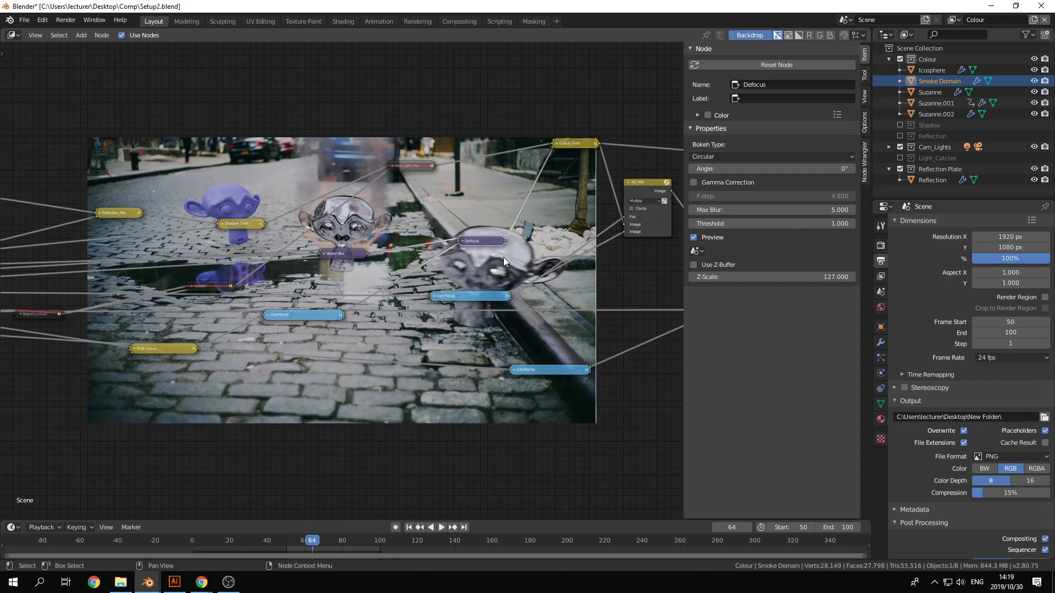
Save the defocused preview as 07_Depth_Of_Field.png in the Breakdown folder.
key(F3)
click(567, 276)
click(189, 61)
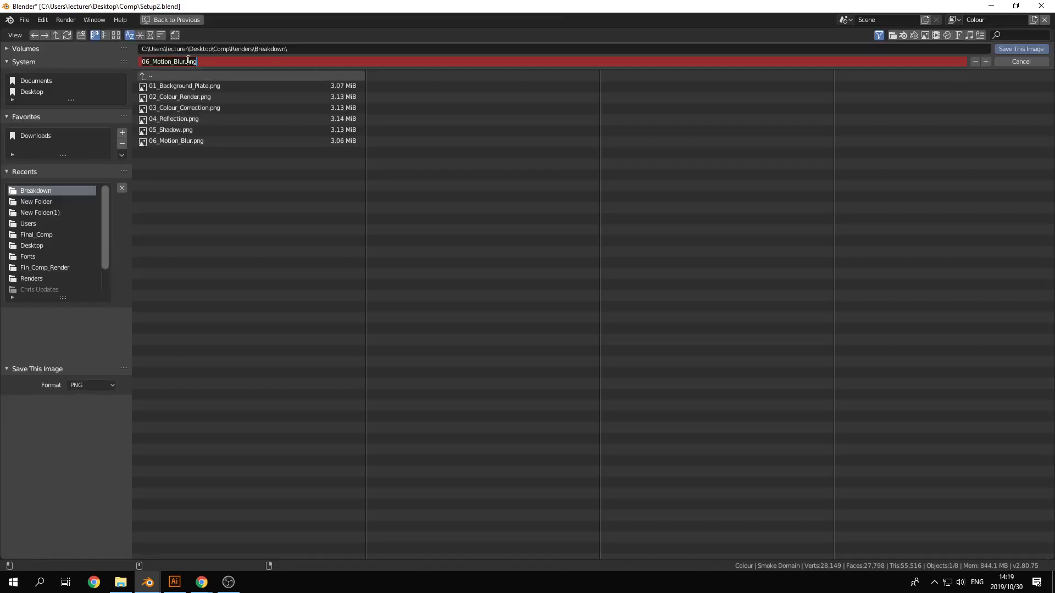
text(07_Depth_Of_Field)
click(1020, 50)
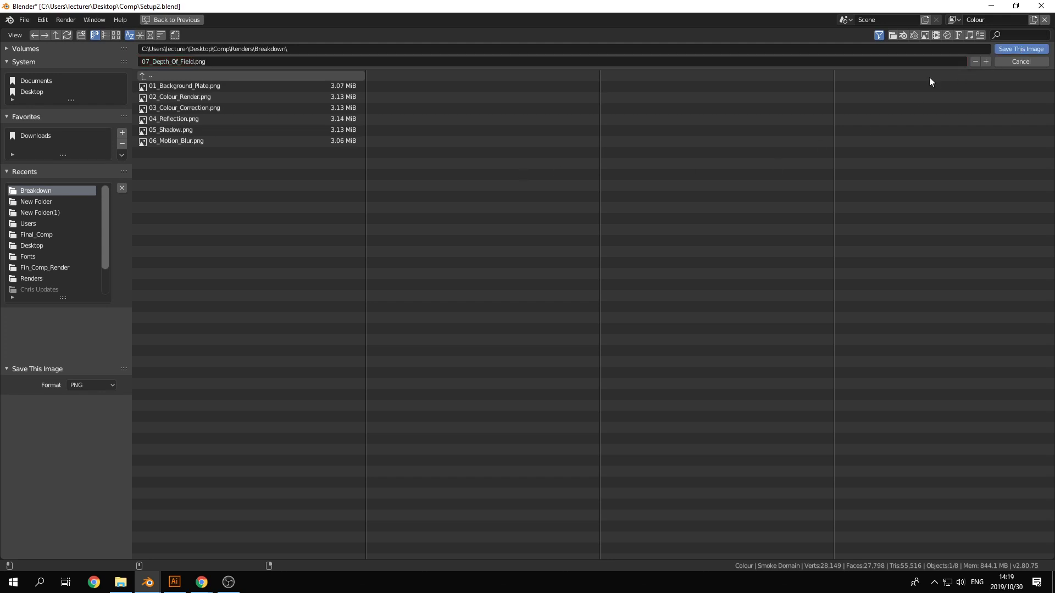
Preview the output of the AO_Mix node in the backdrop.
ctrl+scroll(473, 269, down, 5)
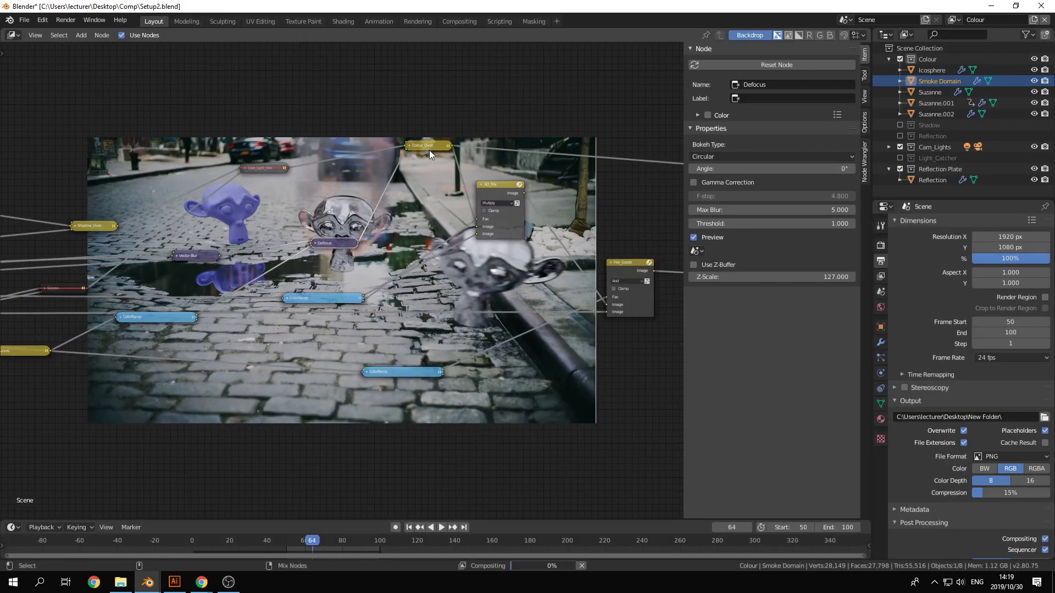
click(492, 186)
ctrl+scroll(441, 272, down, 2)
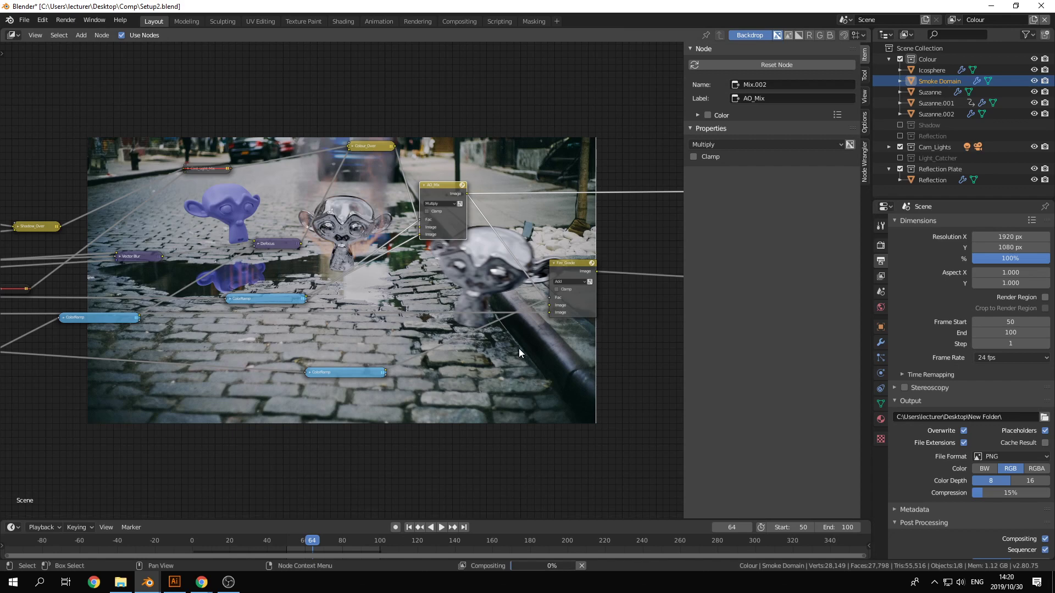
Save the AO_Mix preview as 08_Ambient_Occlusion.png in the Breakdown folder.
key(F3)
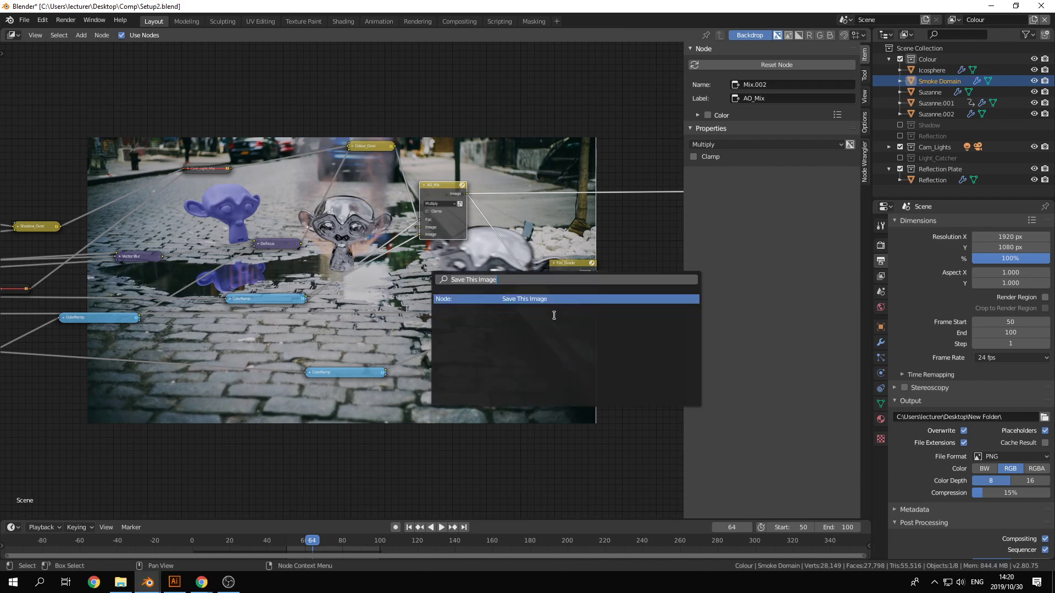
click(544, 301)
click(181, 61)
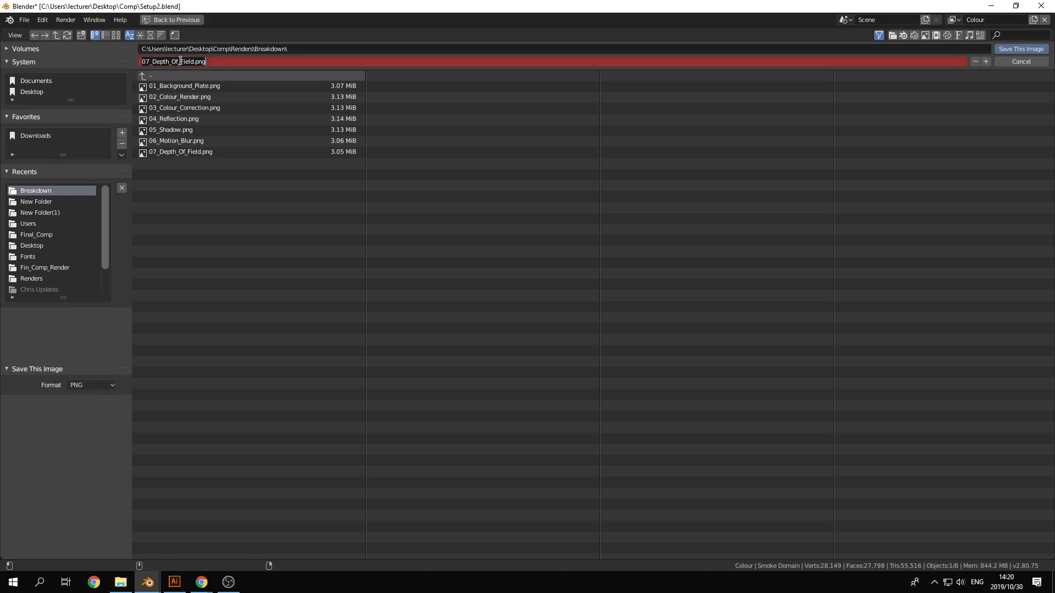
text(08)
text(Ambient_Occlusion)
key(Return)
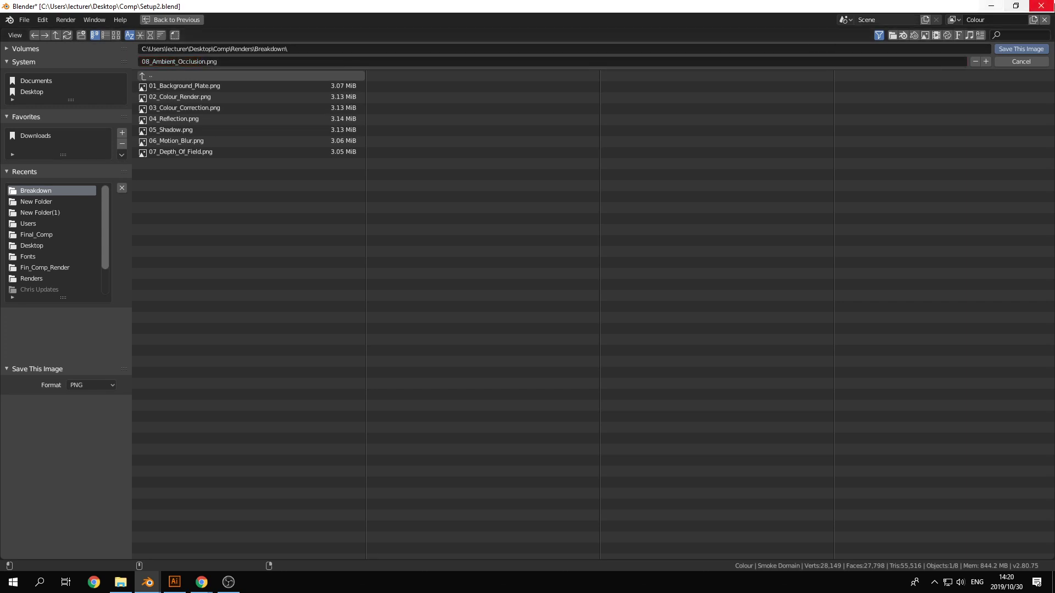
click(1021, 49)
Preview the Fire_Grade node's output in the backdrop and save it as 09_Fire_Grade.png in the Breakdown folder.
middle_drag(412, 285, 406, 286)
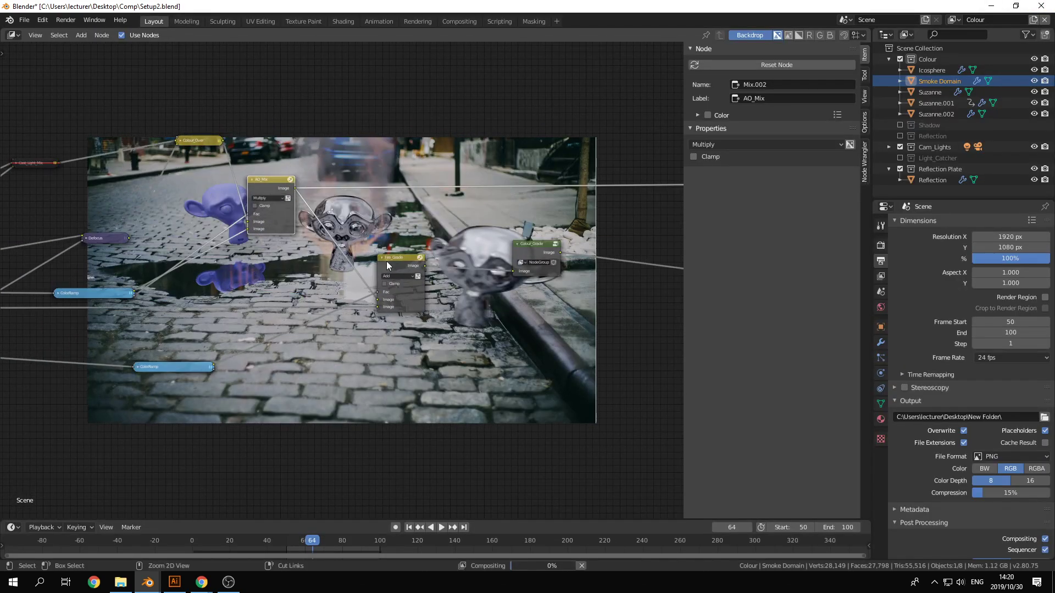
click(401, 259)
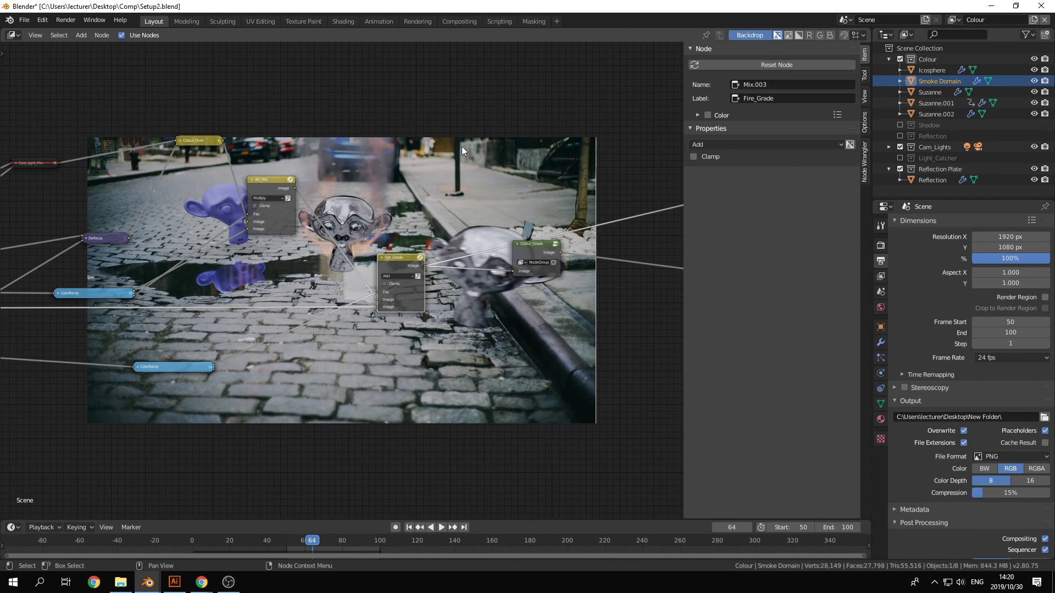
key(F3)
key(Return)
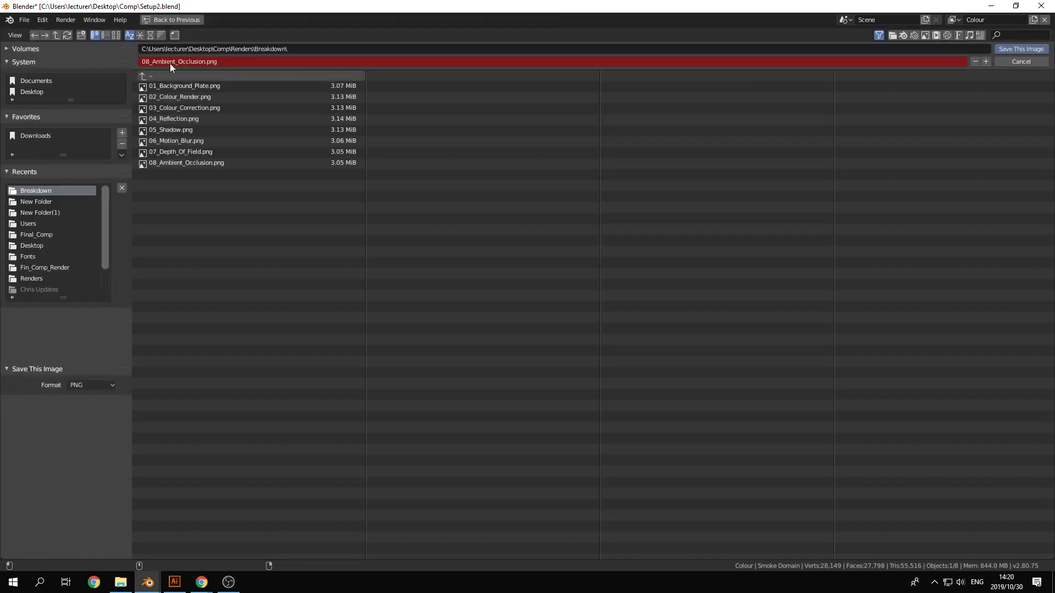
text(09_Fire_Grad)
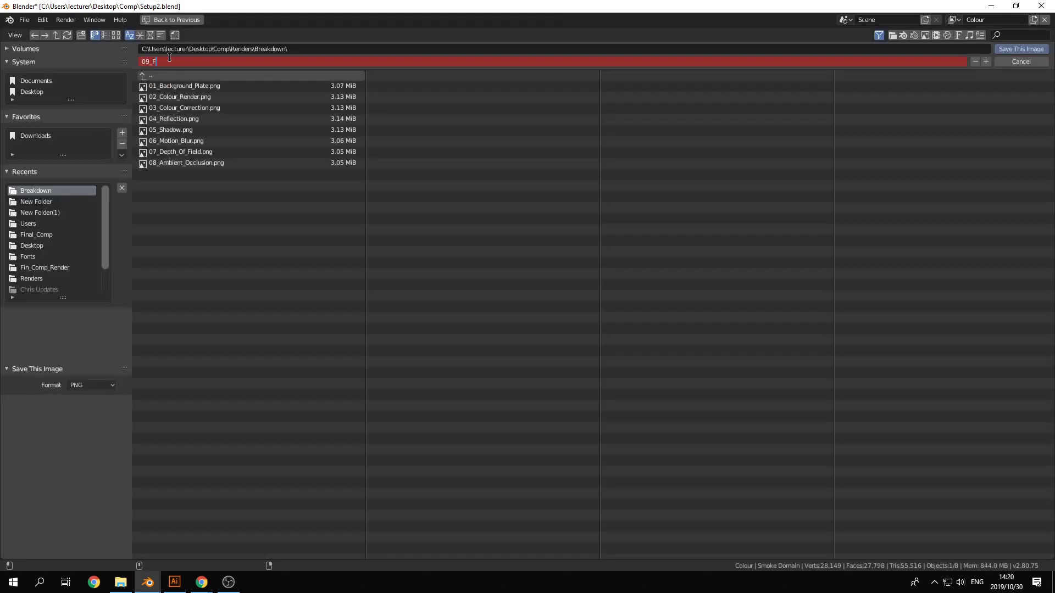
text(e)
click(1021, 49)
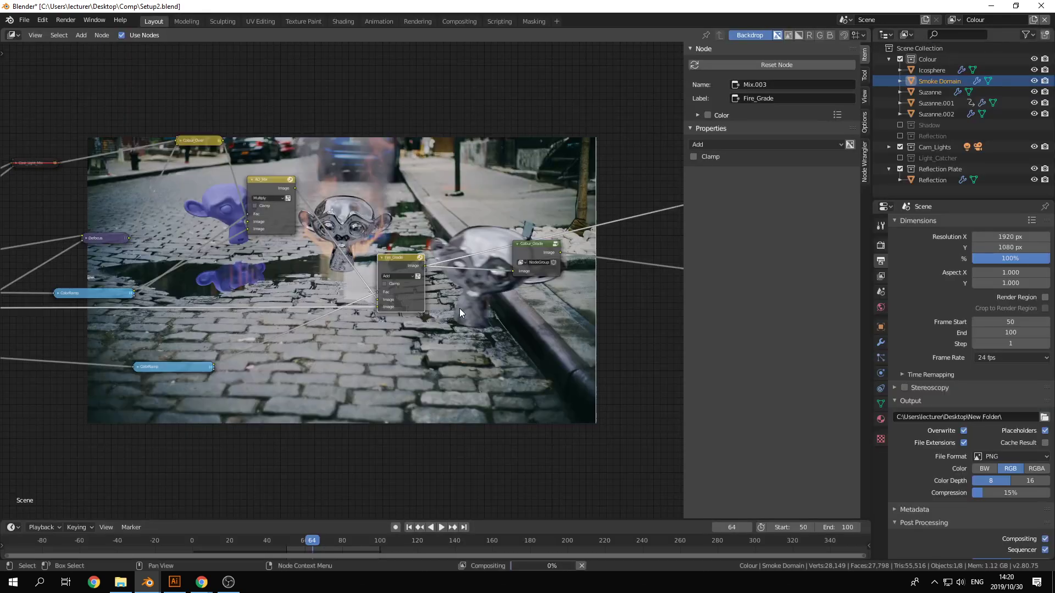
Preview the Colour_Grade node's output in the backdrop and save it as 10_Colour_Grade.png in the Breakdown folder.
middle_drag(512, 241, 360, 245)
click(387, 254)
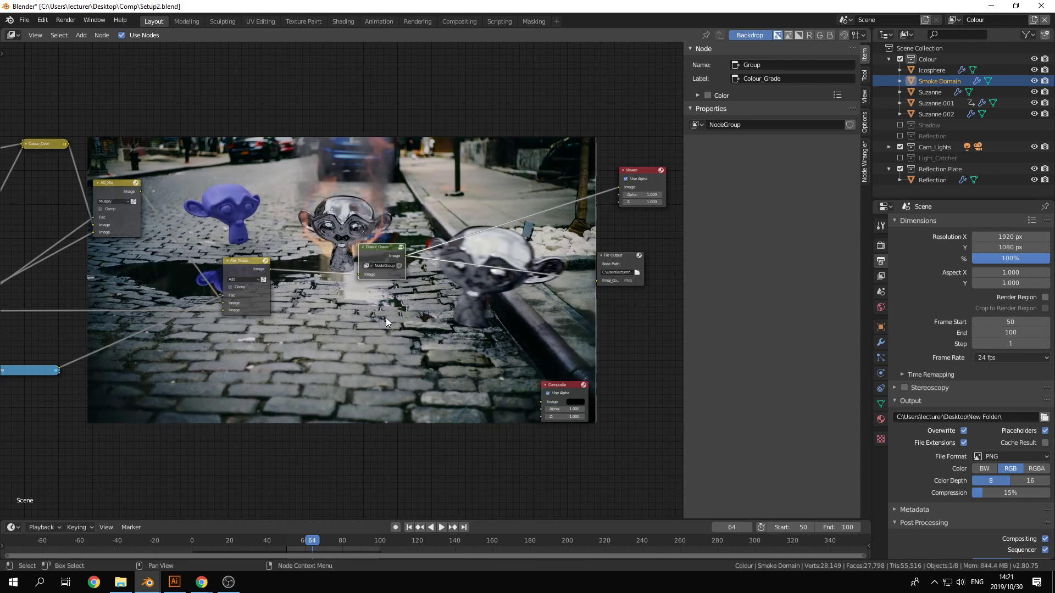
key(F3)
click(432, 337)
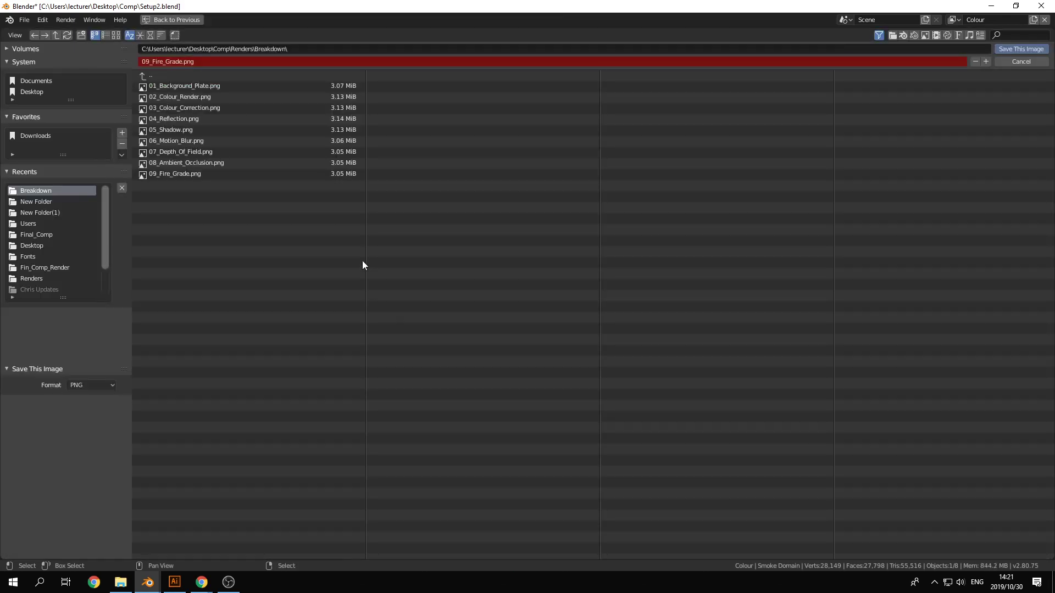
click(195, 62)
text(10_C)
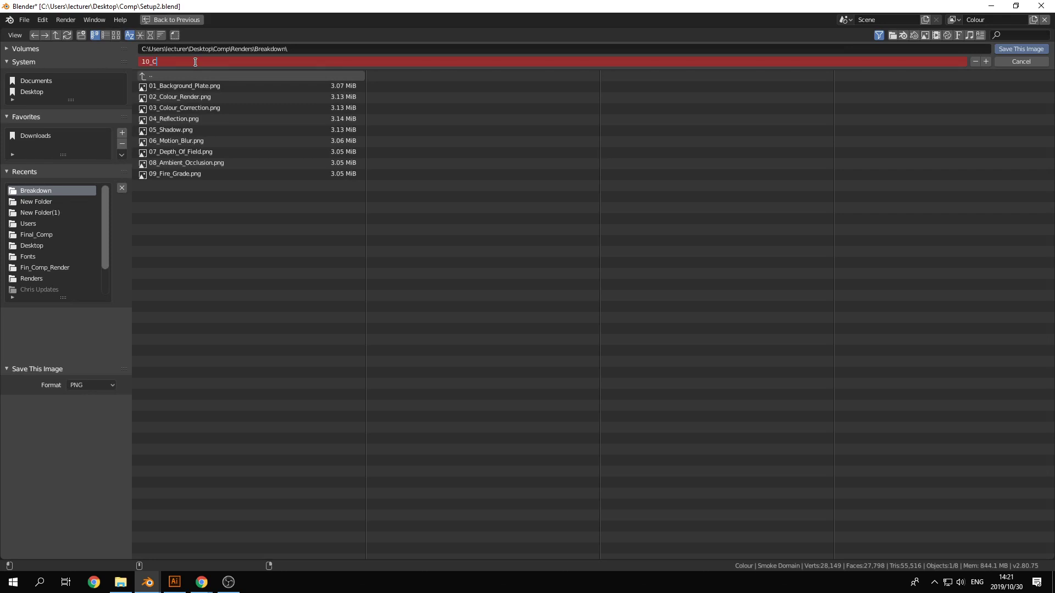
text(olour_Grade)
key(Return)
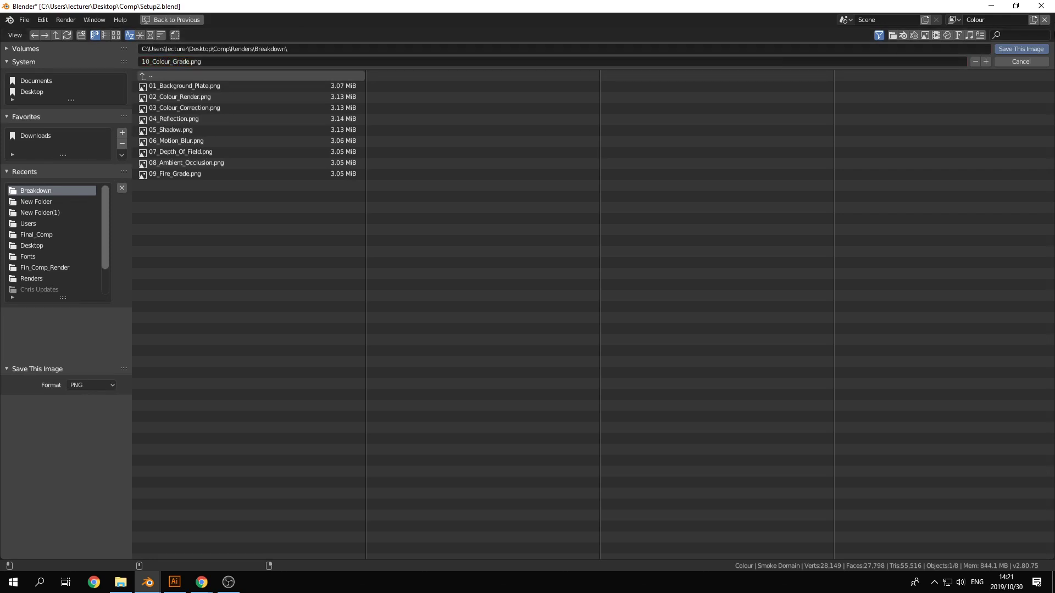
click(1020, 49)
Save the Setup2.blend file and create a new Video Editing project.
ctrl+middle_drag(437, 308, 472, 203)
key(ctrl+s)
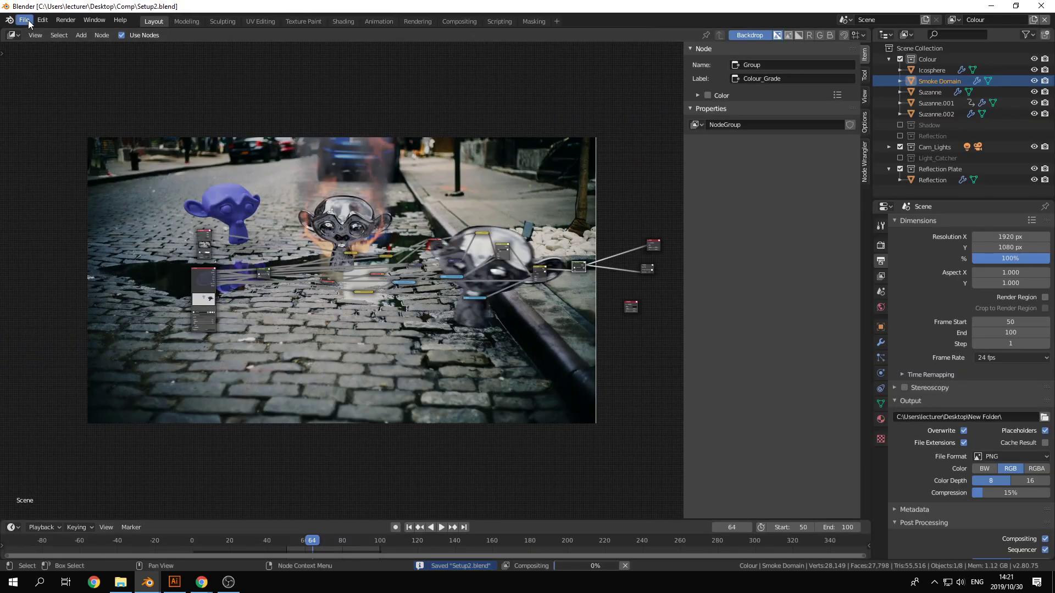
click(24, 19)
mouse_move(35, 33)
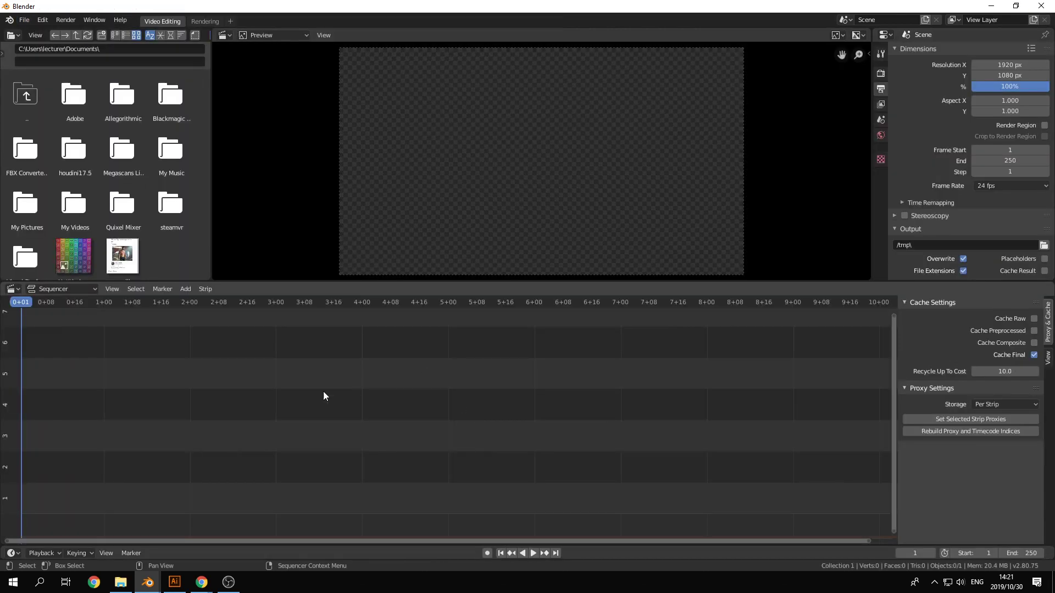
Add all FInal_Comp frames 0050 to 0100 from Desktop\Comp\Fin_Comp_Render to the sequencer as an image strip starting at frame 1.
mouse_move(21, 303)
mouse_down()
mouse_move(222, 313)
mouse_move(22, 321)
mouse_up()
middle_drag(101, 338, 249, 392)
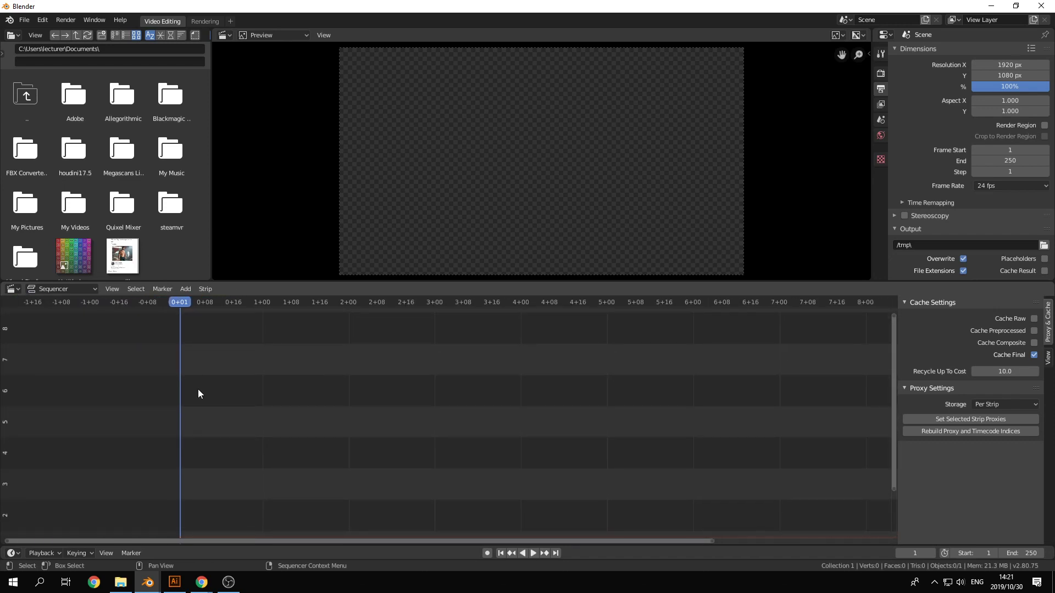
key(shift+a)
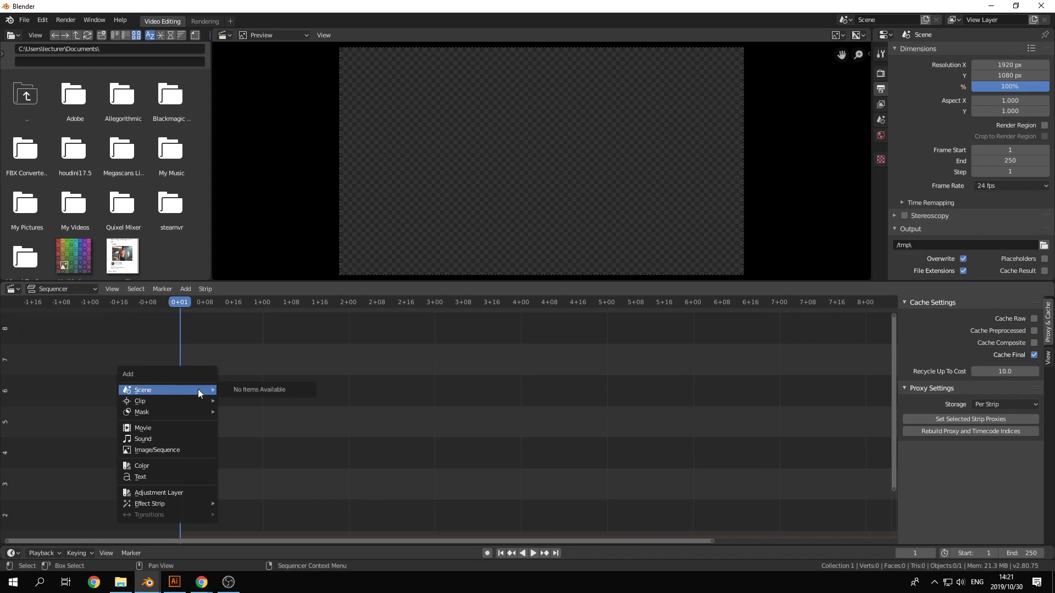
click(182, 452)
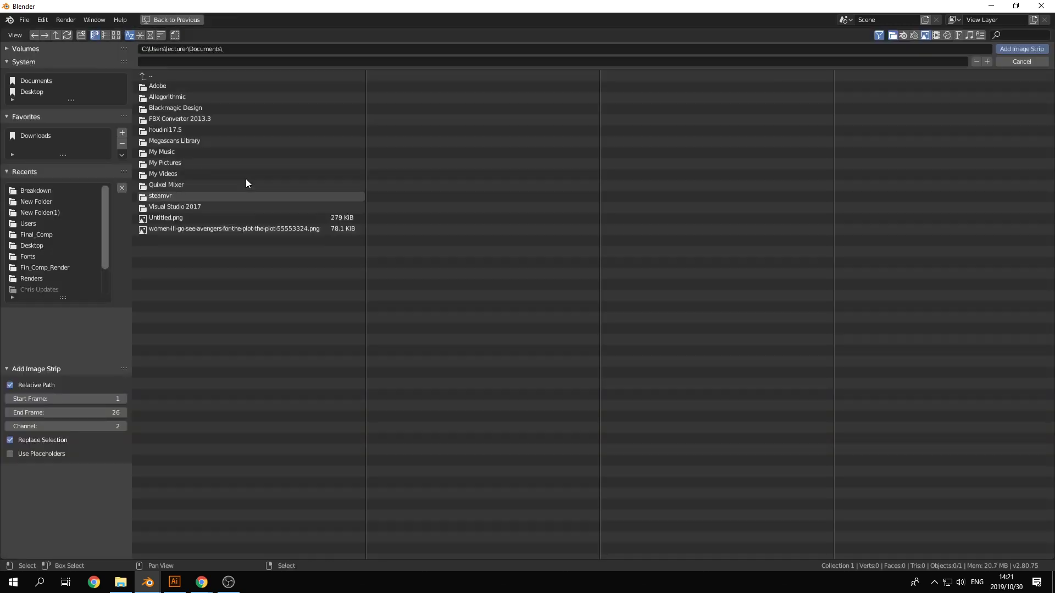
click(50, 92)
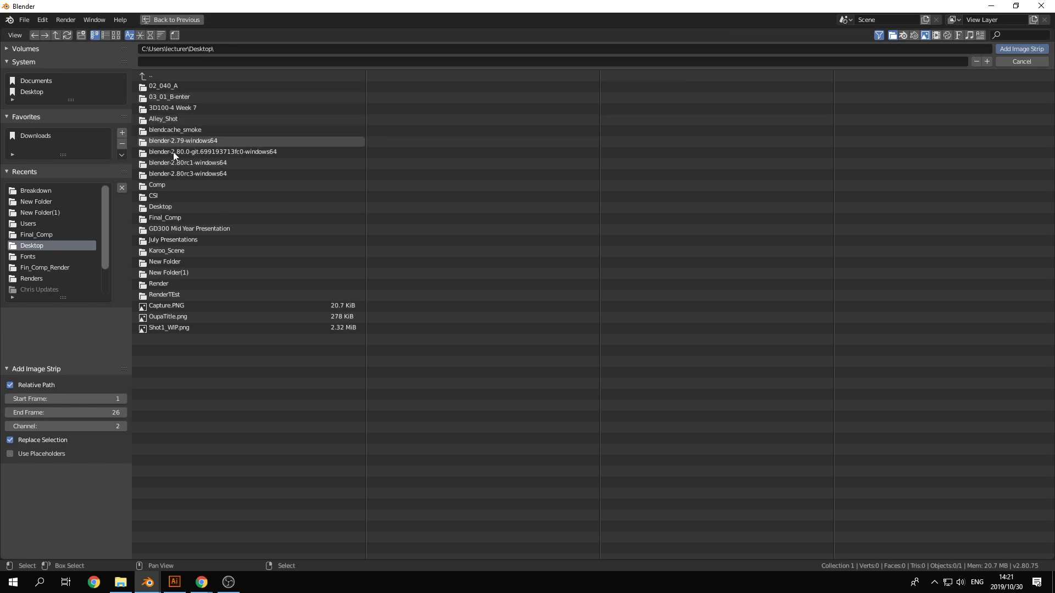
click(167, 184)
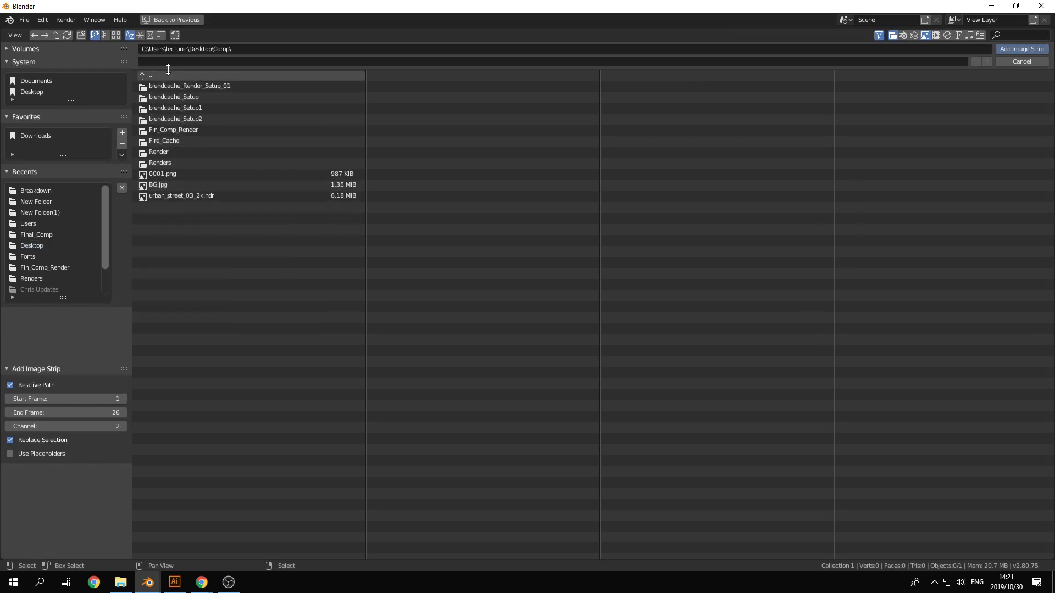
double_click(172, 129)
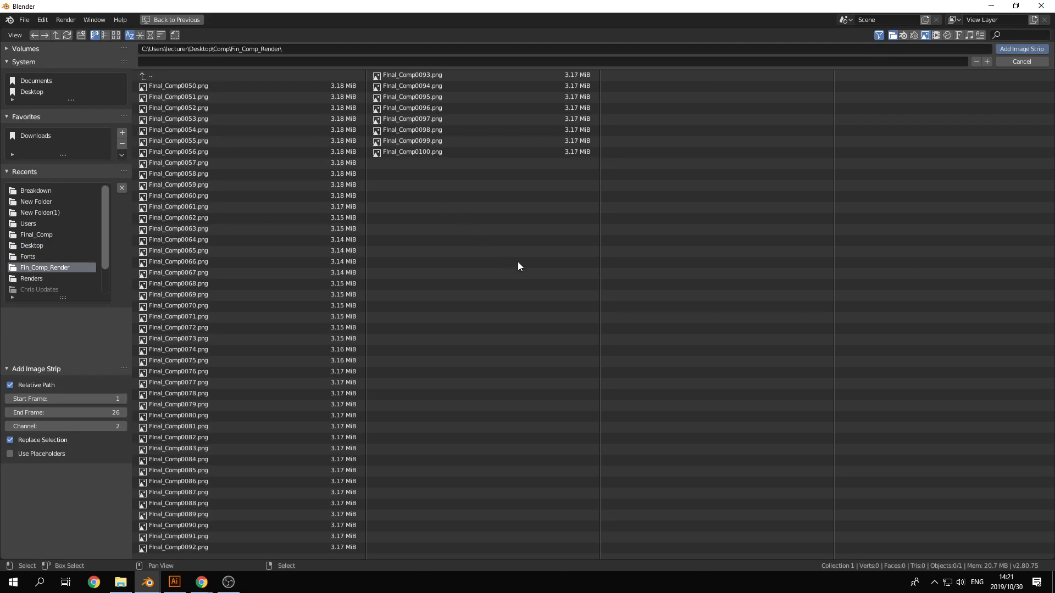
key(a)
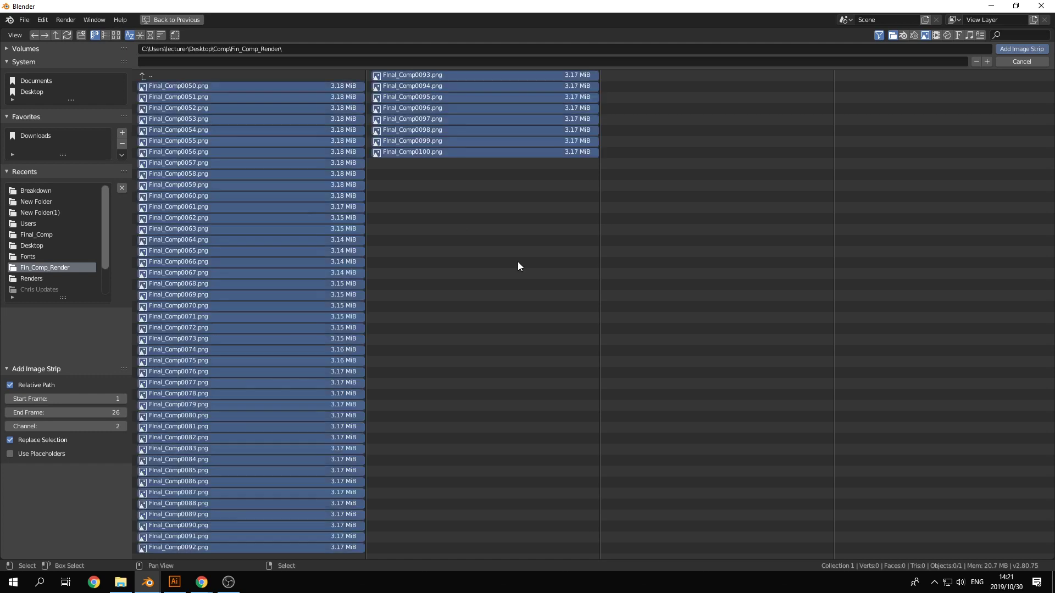
click(1021, 49)
key(a)
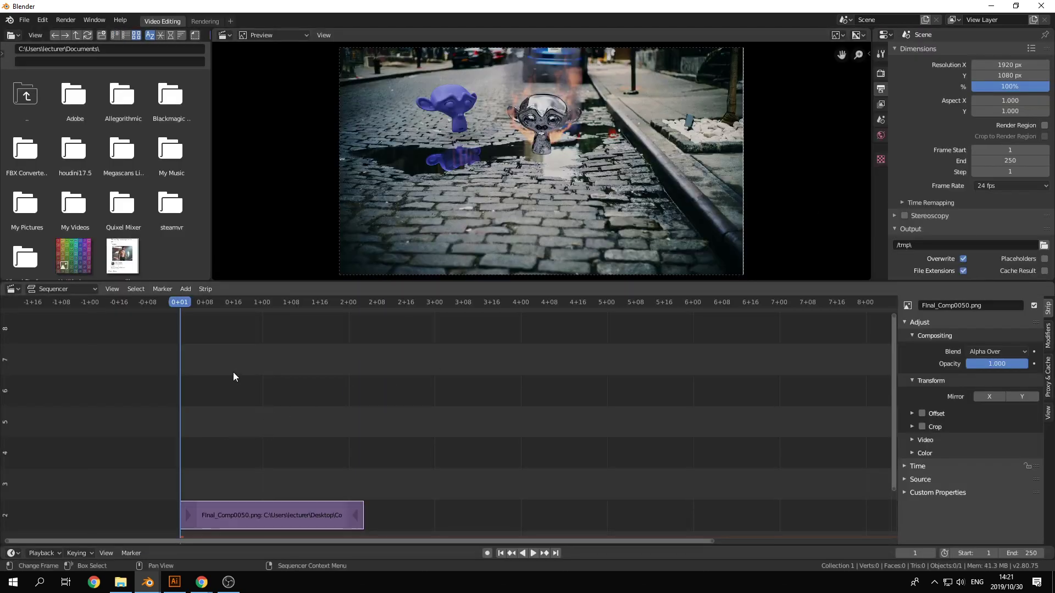
Duplicate the image sequence strip and place the copy directly after the original on channel 2, starting at frame 52.
key(space)
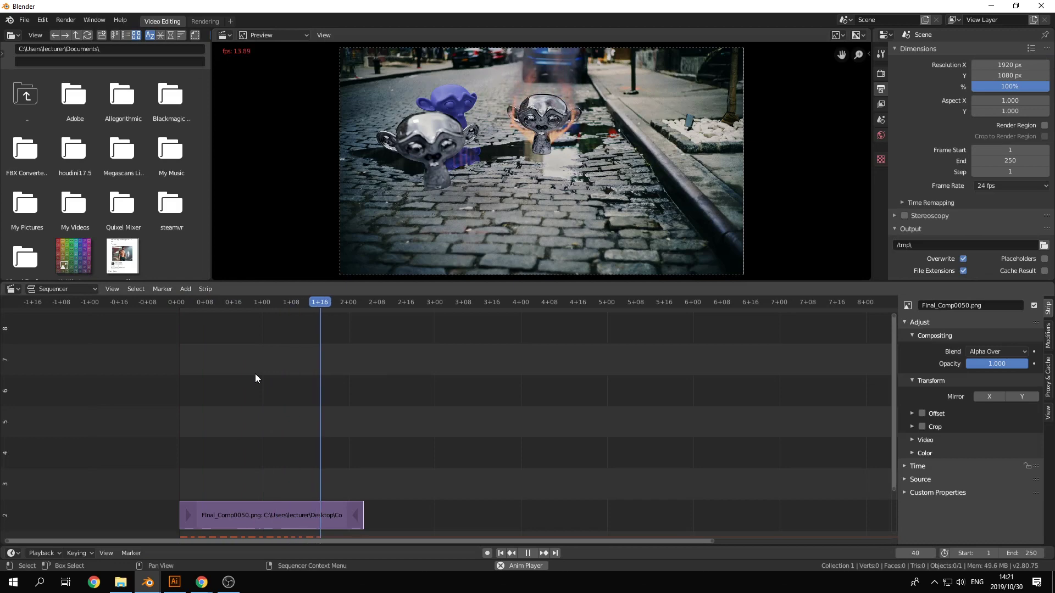
key(space)
click(360, 302)
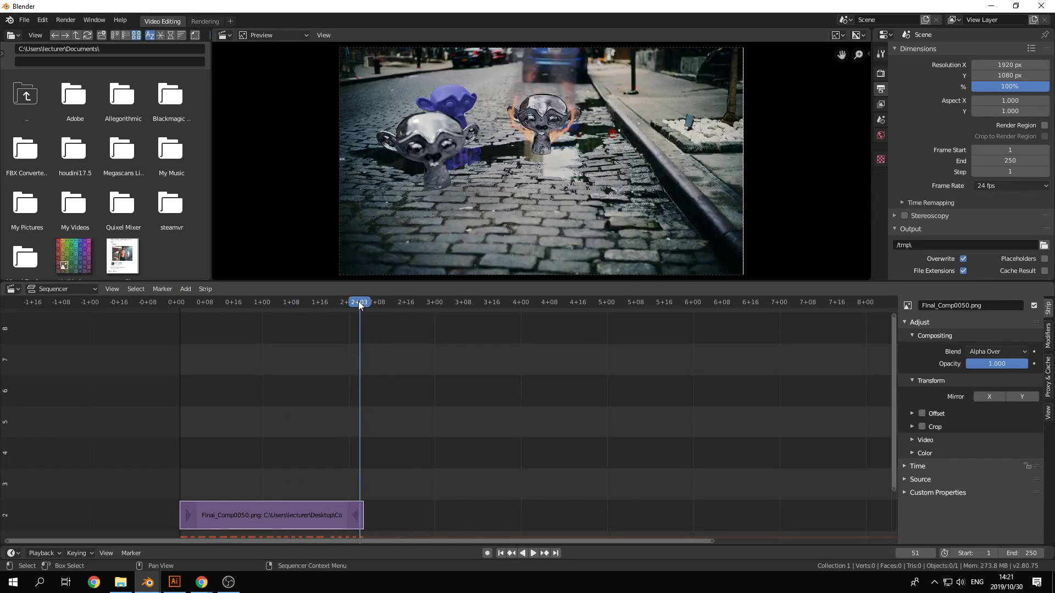
key(ctrl+c)
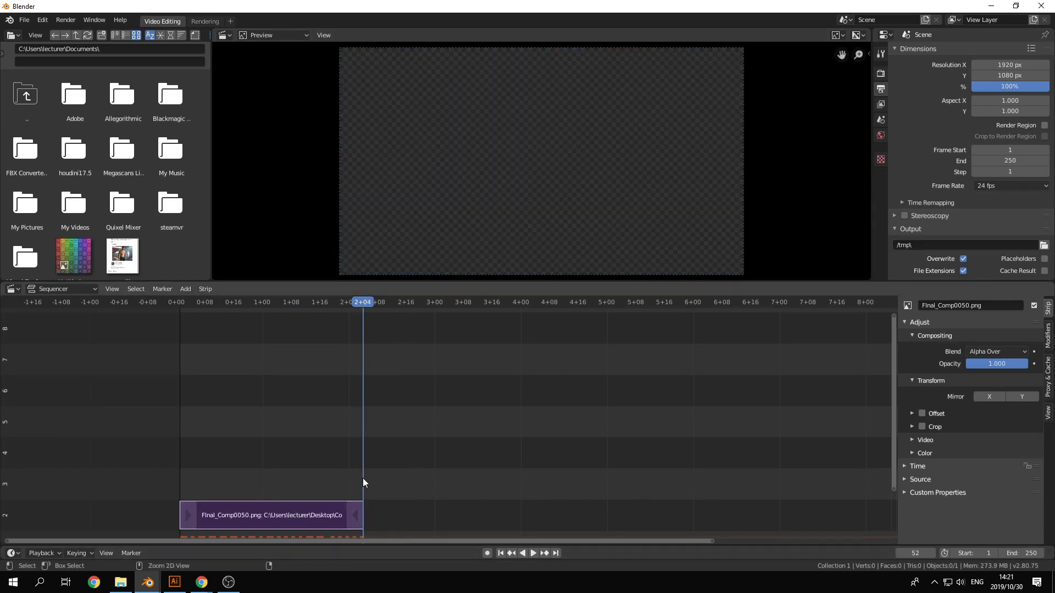
key(ctrl+v)
scroll(410, 444, down, 4)
middle_drag(410, 445, 408, 370)
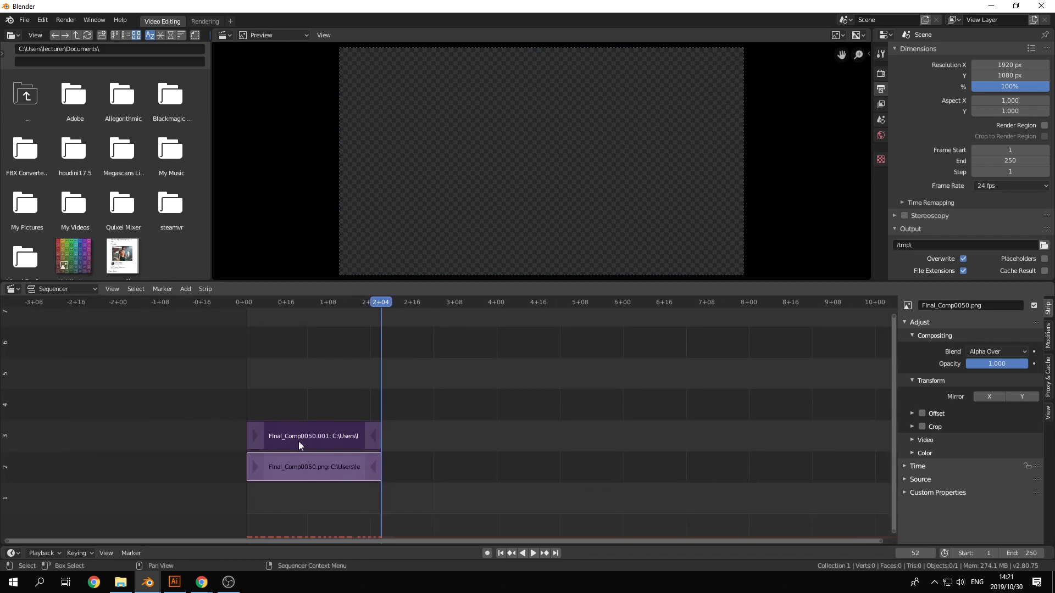
drag(298, 440, 446, 465)
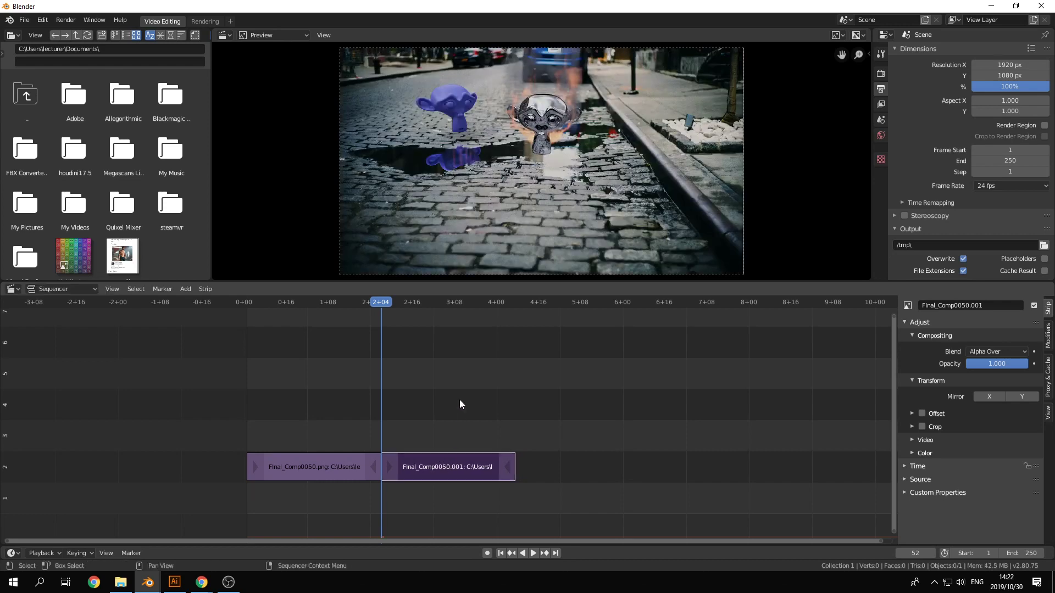
Play the beginning of the copied strip and step back to its first frame at frame 52.
key(space)
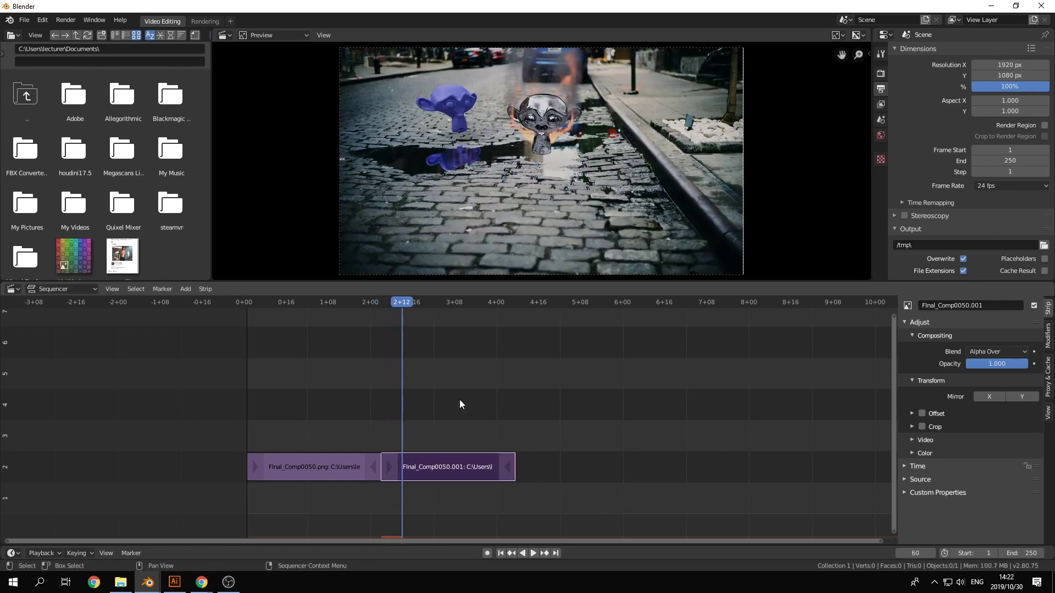
key(Left)
key(Left)
key(Left)
key(Left)
key(Left)
key(Left)
key(Left)
key(Left)
key(Right)
key(Left)
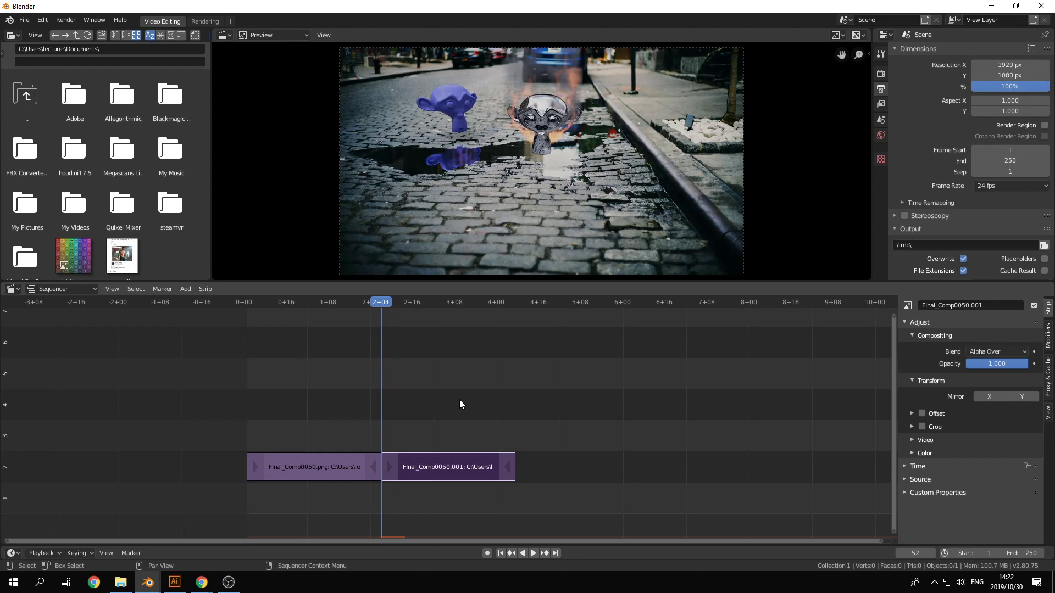
Split the copied strip at frame 67 and erase the part after the cut.
key(space)
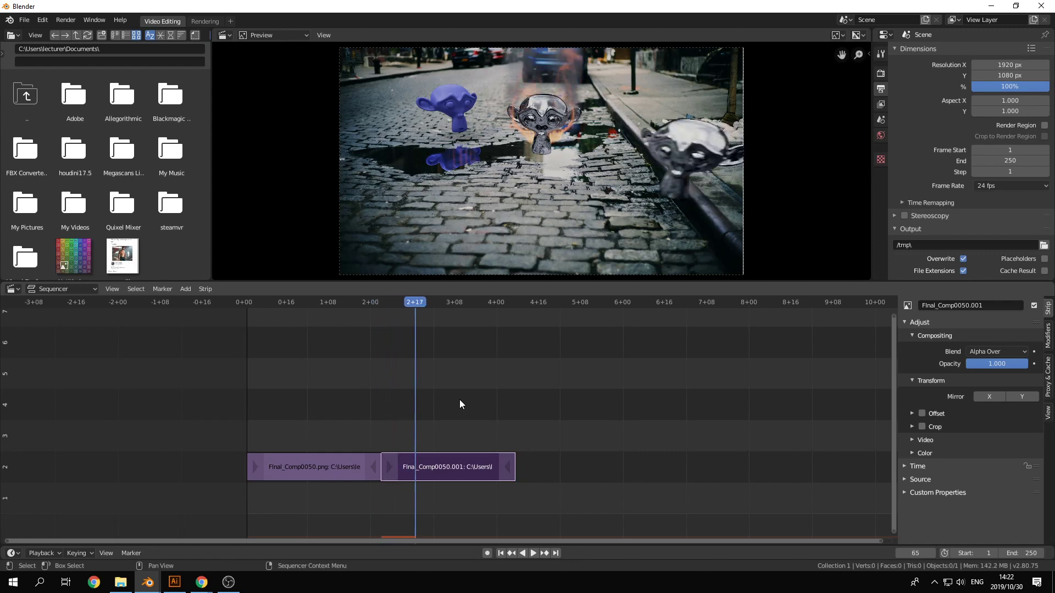
key(Up)
click(543, 433)
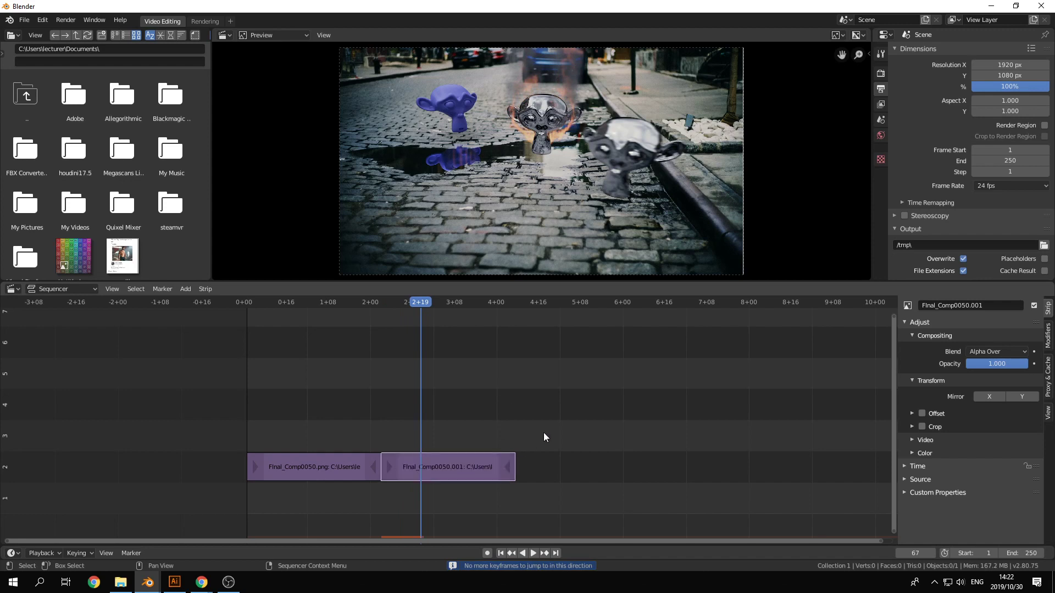
click(512, 464)
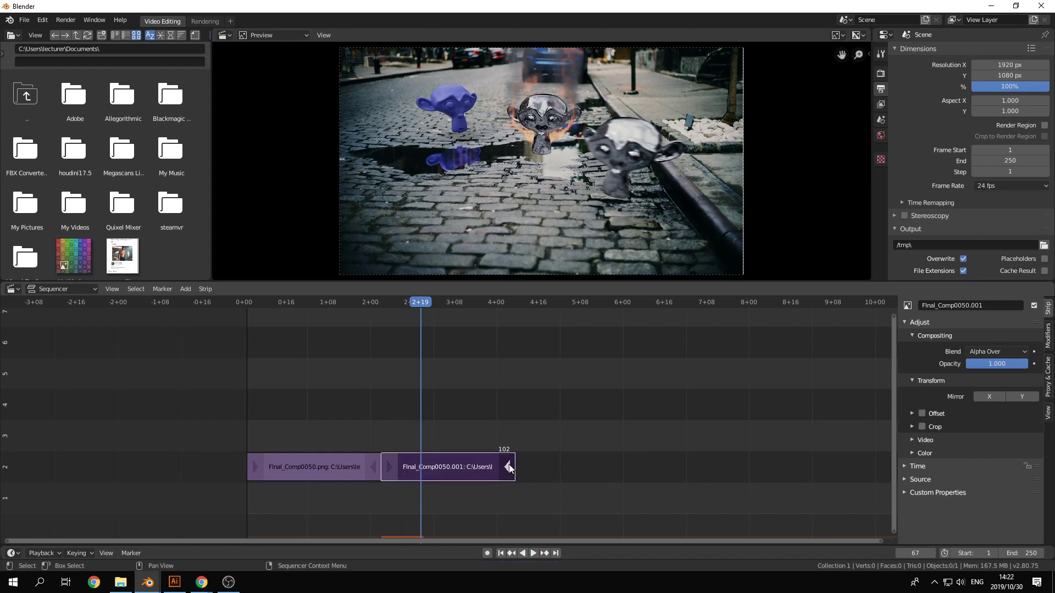
mouse_move(510, 467)
mouse_down()
mouse_move(416, 468)
mouse_move(497, 467)
mouse_up()
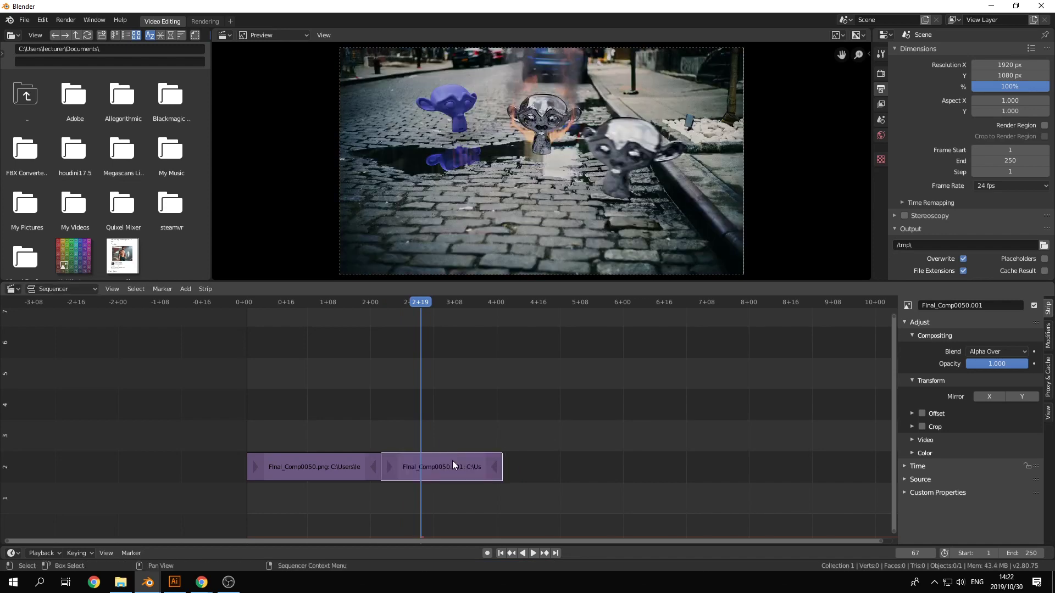
key(k)
key(x)
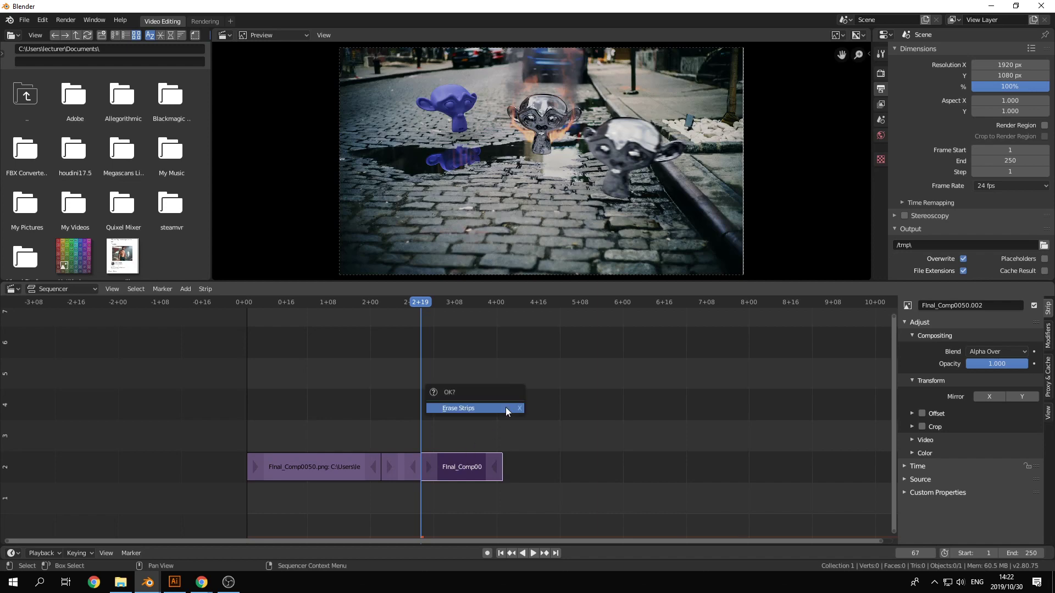
click(505, 408)
Play back the edited sequence from its first frame.
click(245, 301)
key(space)
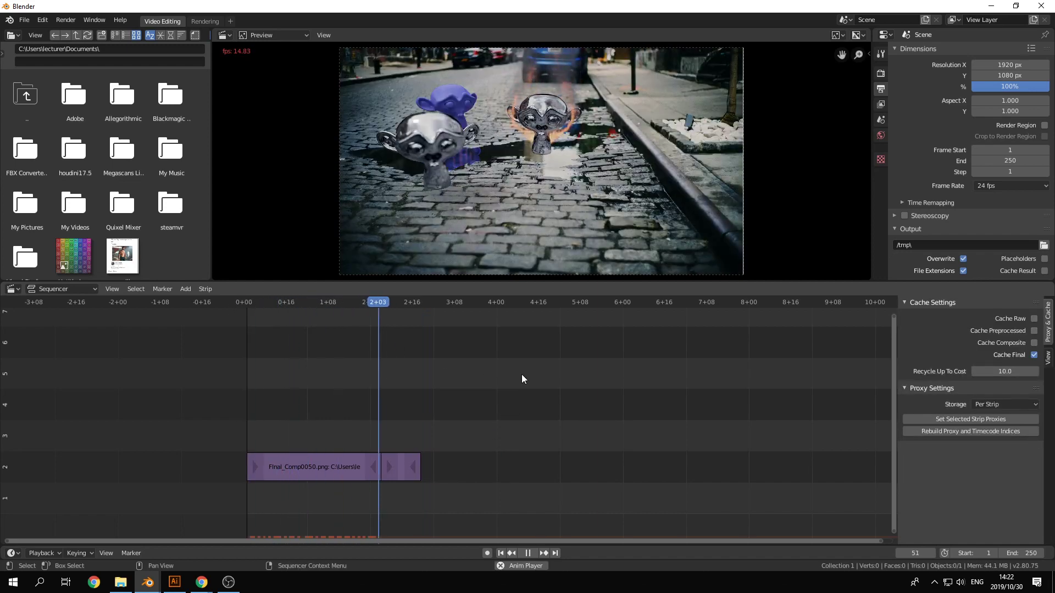
key(space)
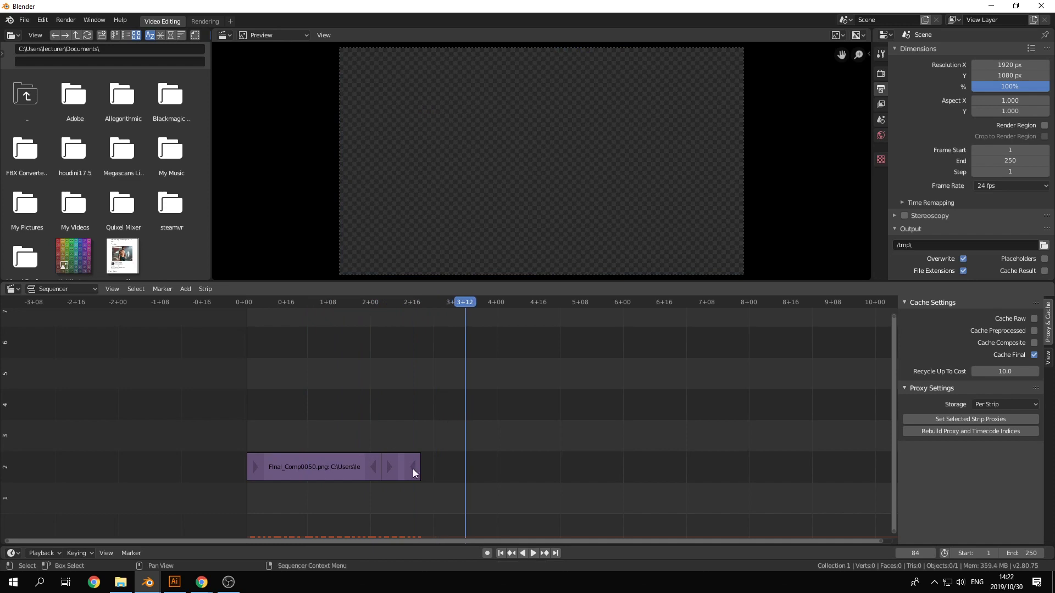
Add FInal_Comp0064.png as an image strip starting at frame 67 and move it down to channel 2, directly after the copied strip.
click(413, 302)
key(Right)
key(Right)
key(Right)
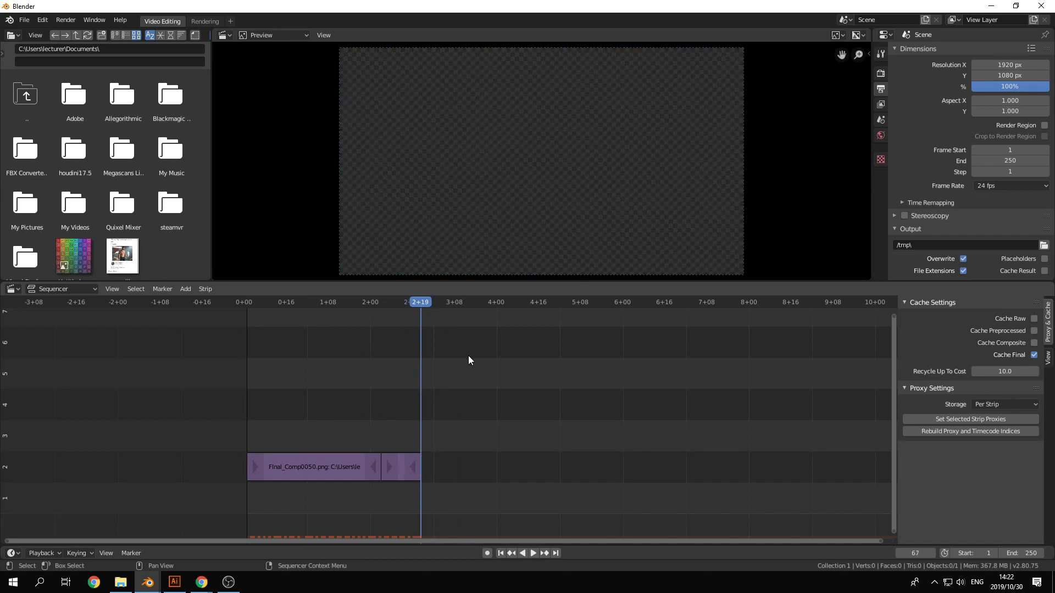
key(shift+a)
click(468, 355)
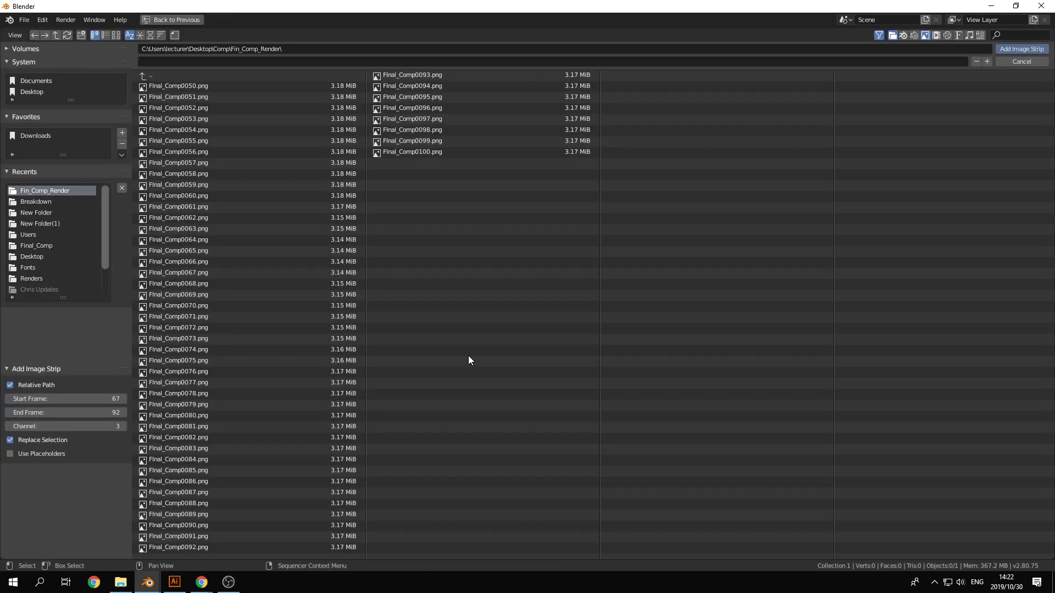
click(193, 239)
click(1021, 49)
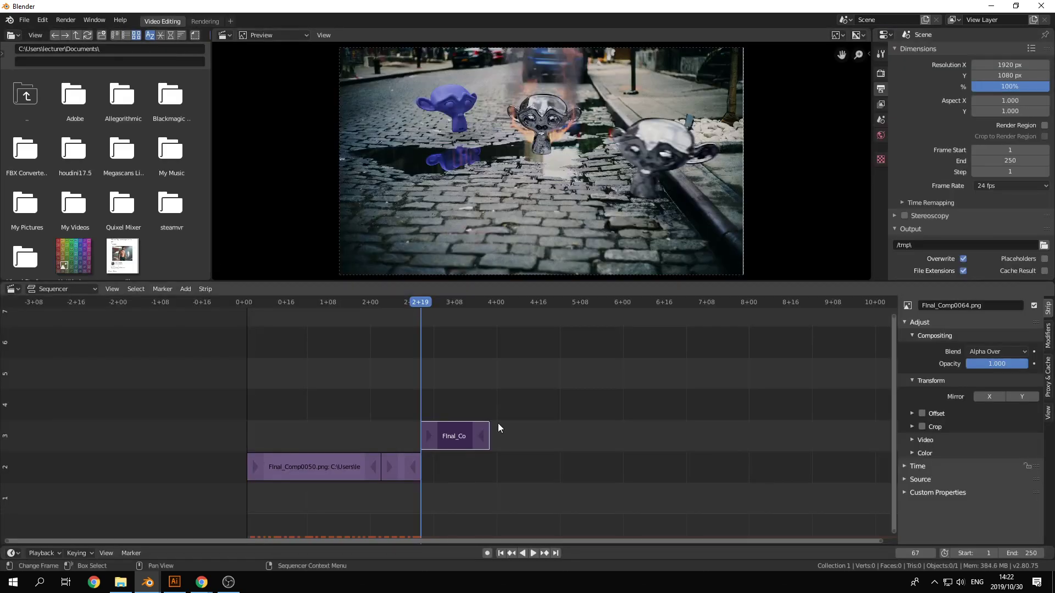
key(g)
click(459, 460)
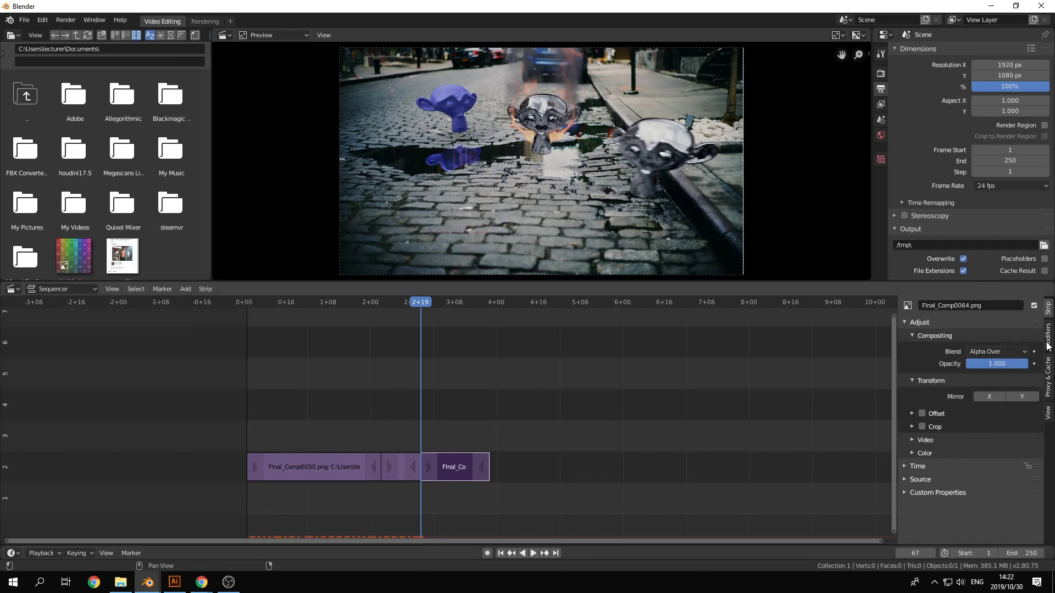
Set the duration of the FInal_Comp0064.png still strip to 48 frames.
click(922, 467)
scroll(952, 466, down, 3)
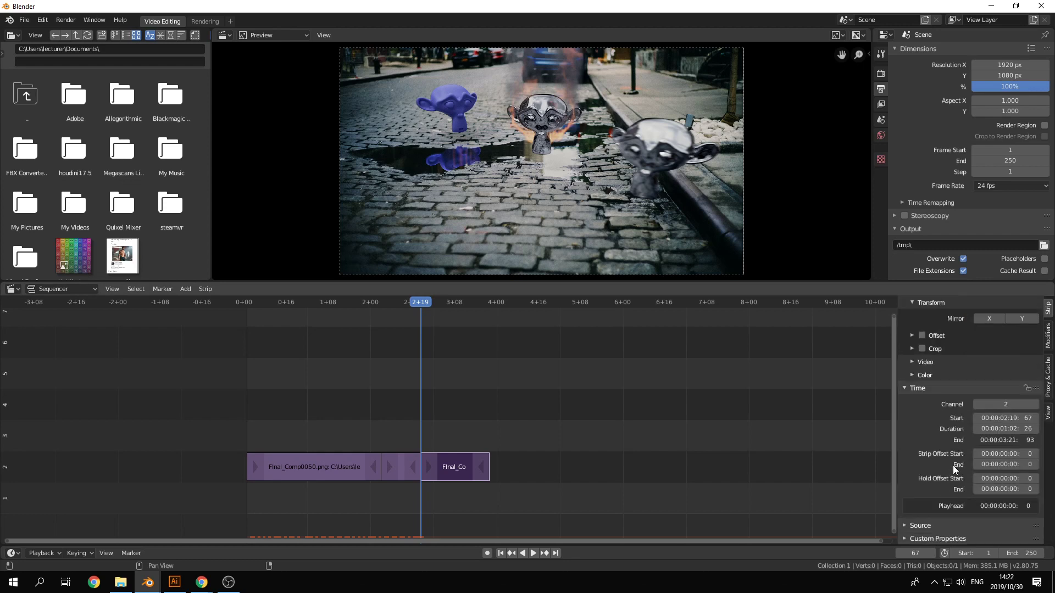
click(1024, 429)
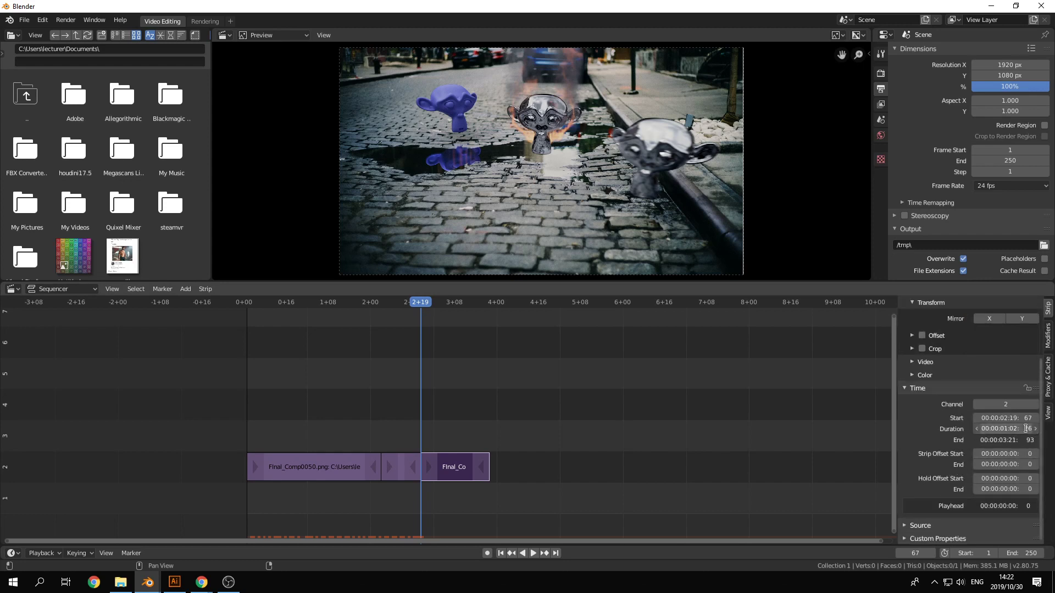
text(48)
key(Return)
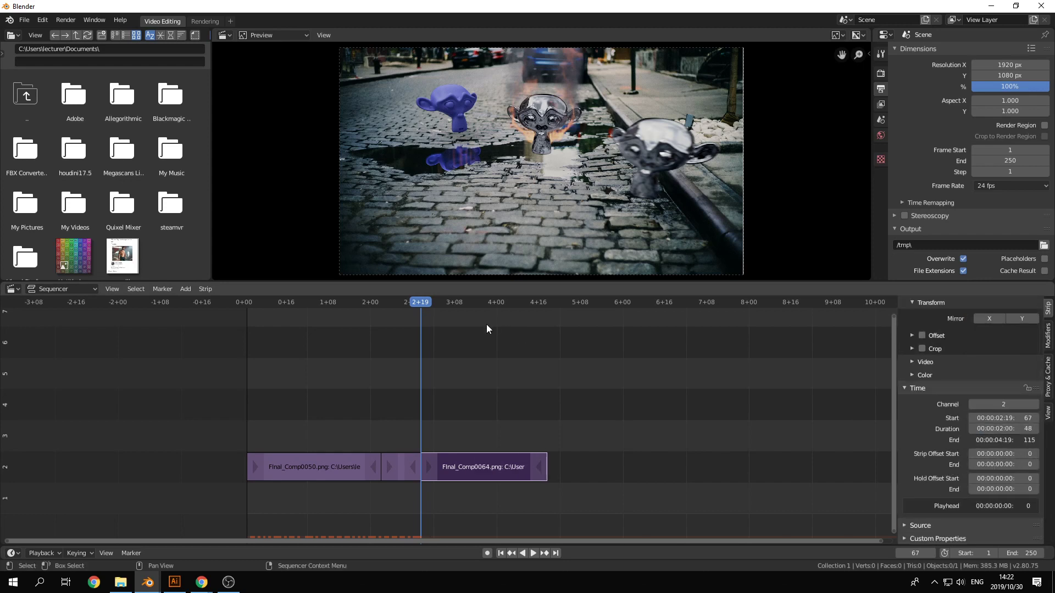
Play back the edited sequence through the still strip and stop at its end, frame 115.
click(293, 301)
key(space)
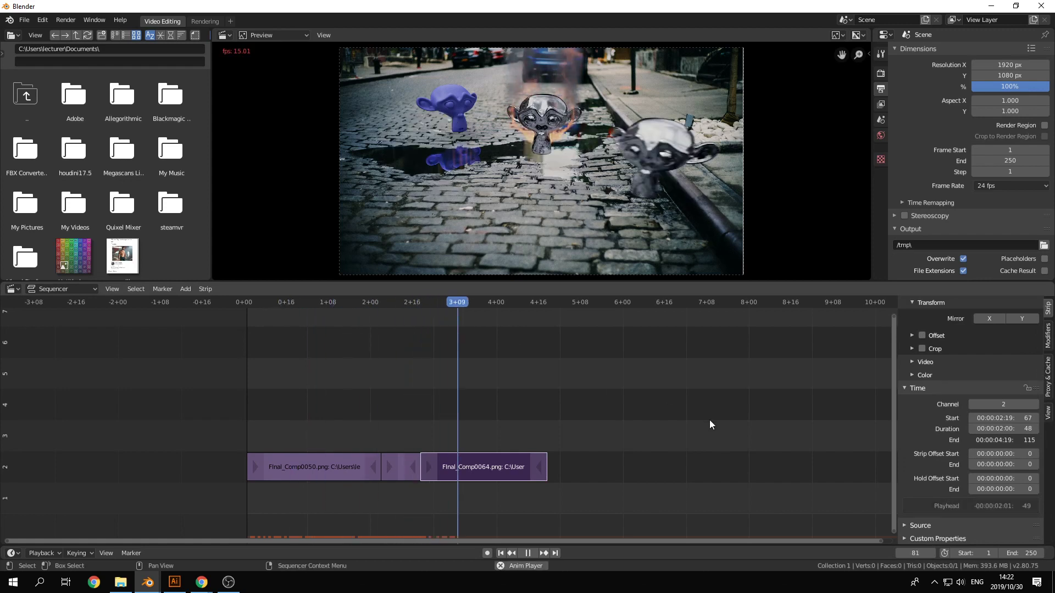
key(space)
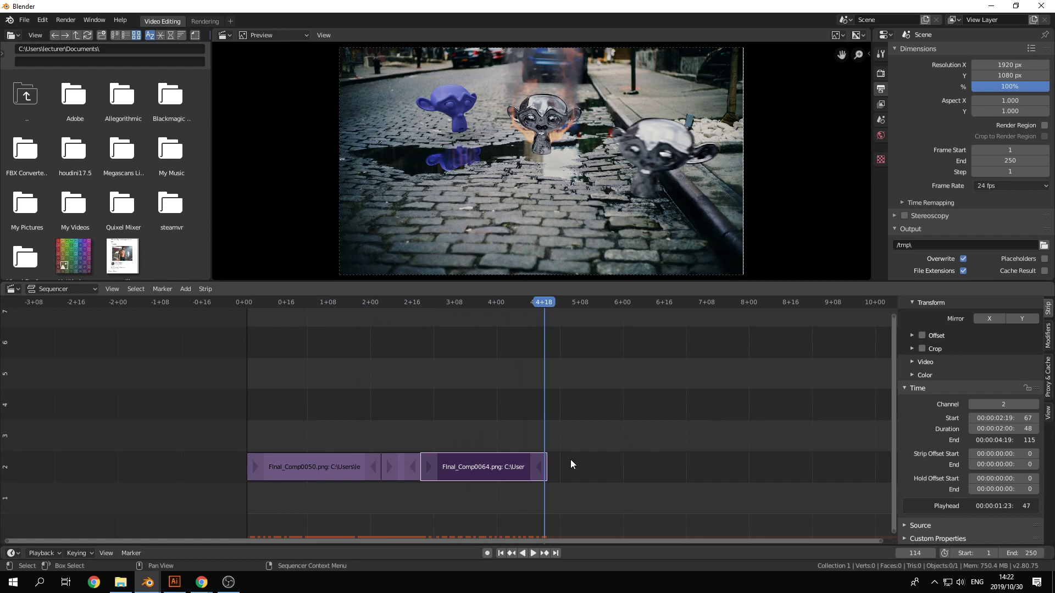
key(Right)
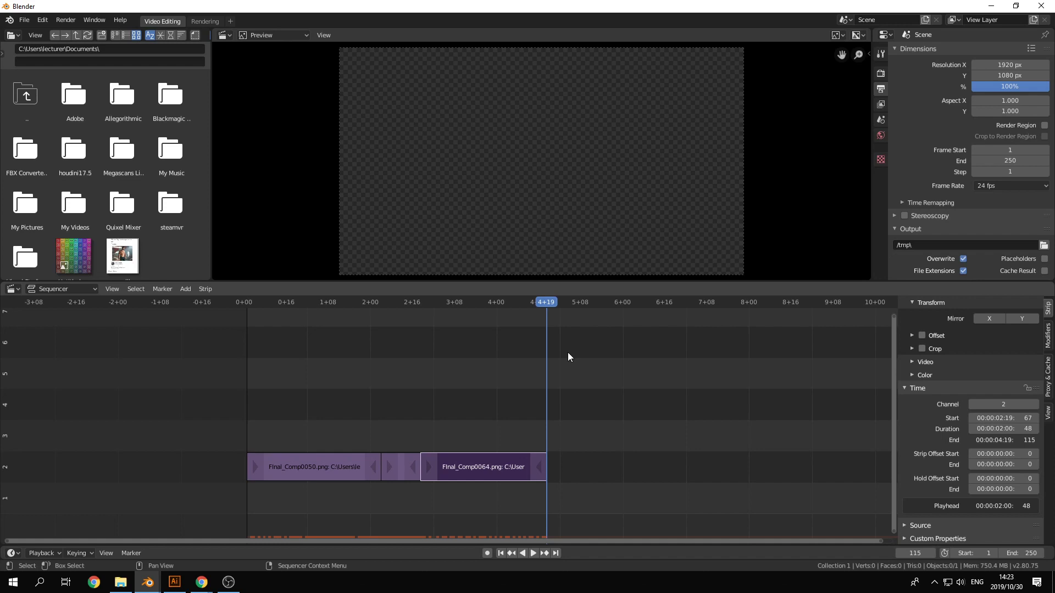
Add 01_Background_Plate.png from the Renders\Breakdown folder as an image strip on channel 3, starting at frame 108.
key(Left)
key(Left)
key(Left)
key(Left)
key(Left)
key(Left)
key(Left)
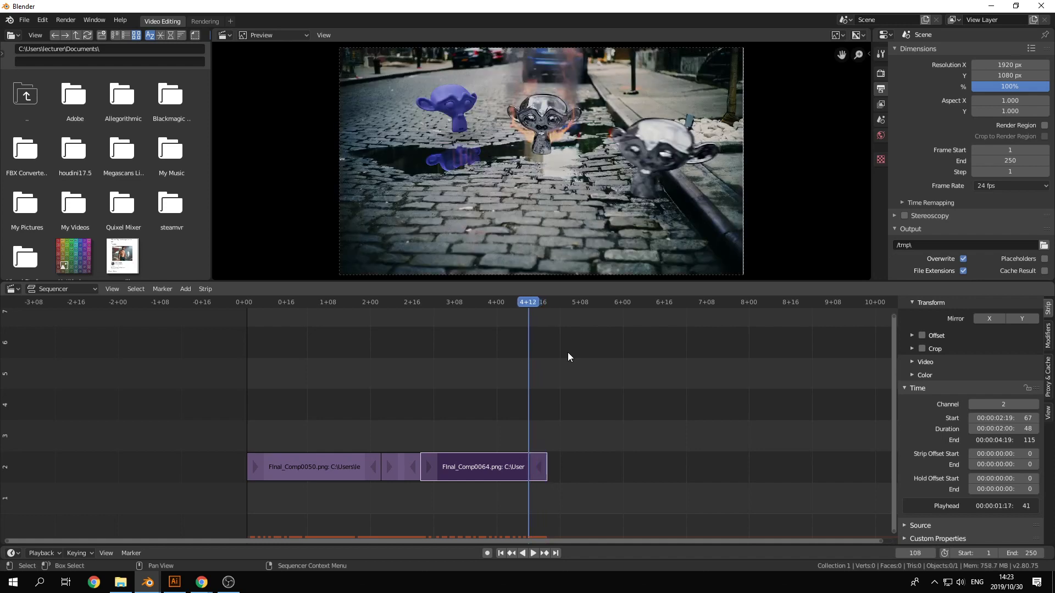
key(shift+a)
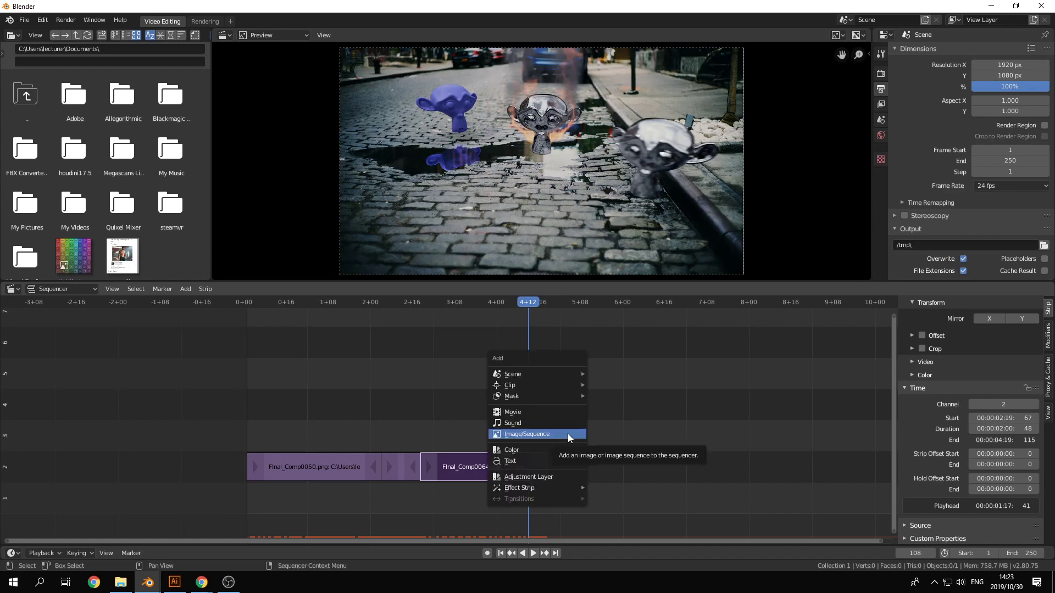
click(553, 434)
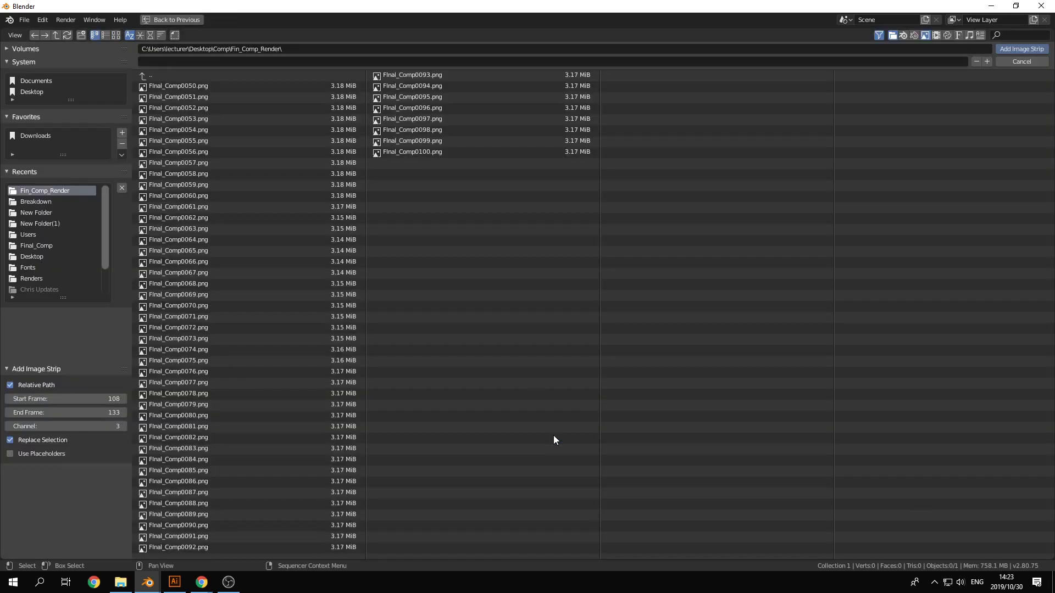
click(147, 74)
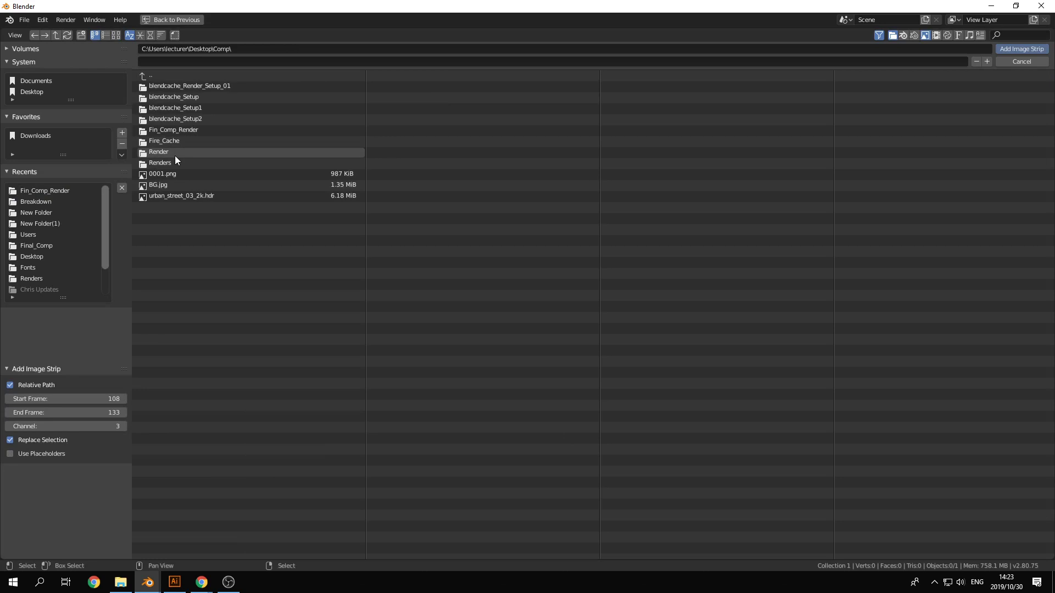
click(174, 157)
click(159, 77)
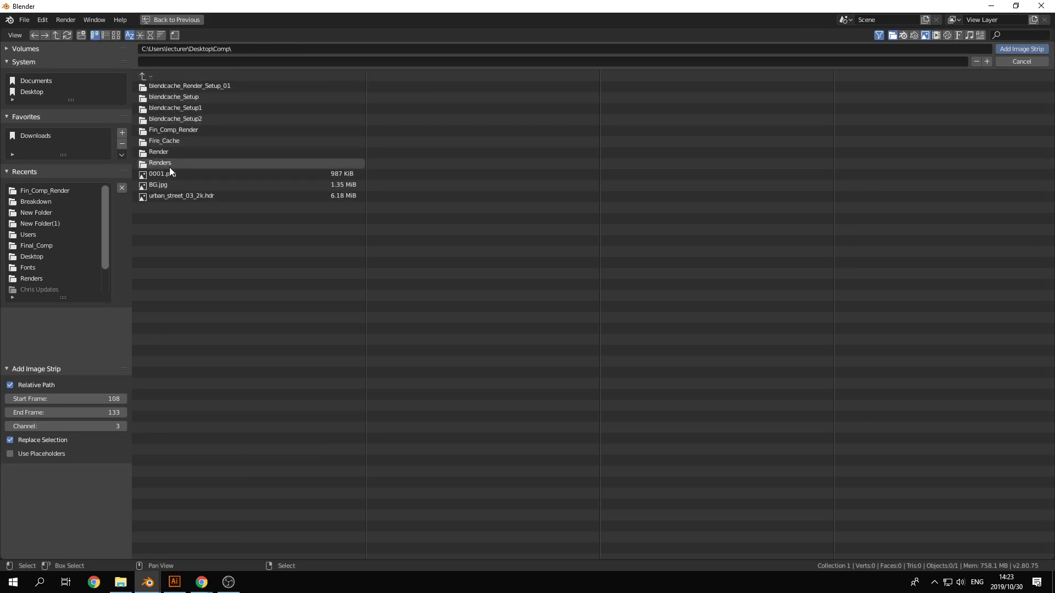
click(169, 165)
click(170, 86)
click(175, 87)
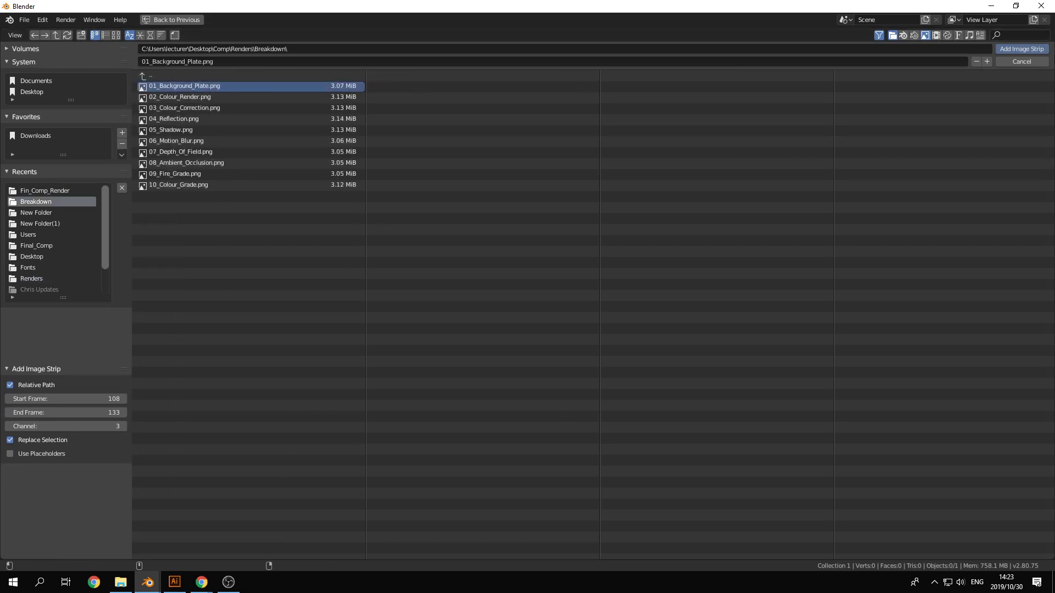
click(1021, 49)
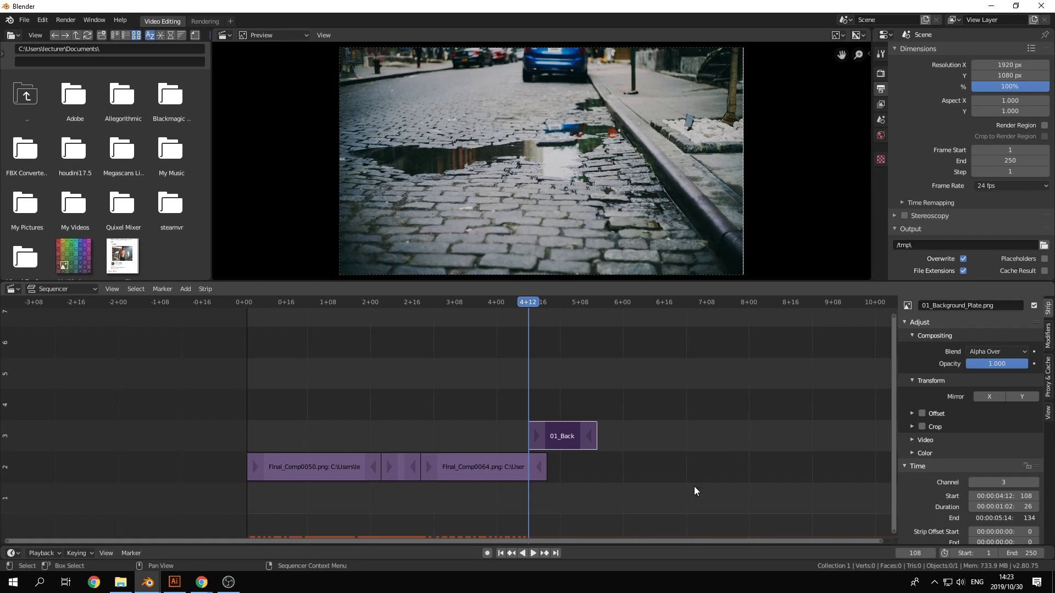
Add a Wipe transition from the FInal_Comp0064.png strip to the 01_Background_Plate.png strip over their overlap.
click(523, 476)
mouse_move(528, 306)
mouse_down()
mouse_move(496, 312)
mouse_move(559, 310)
mouse_move(528, 319)
mouse_up()
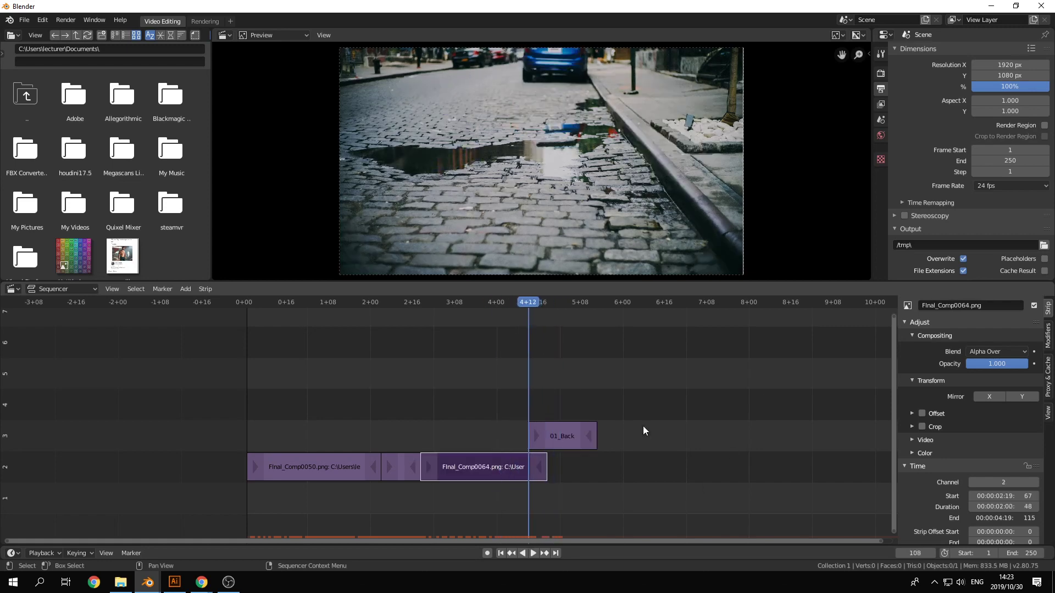
click(494, 460)
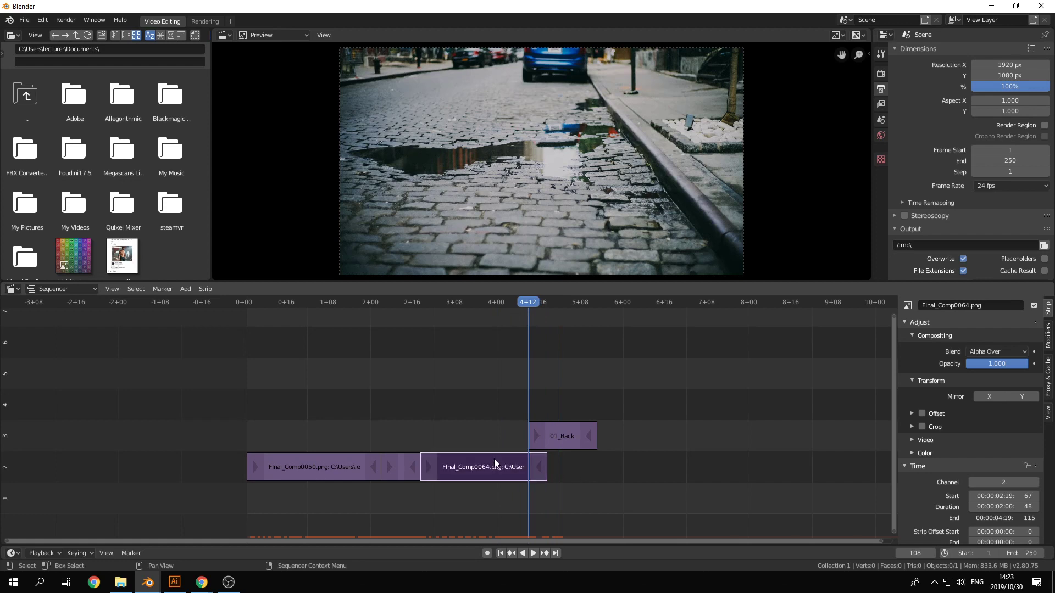
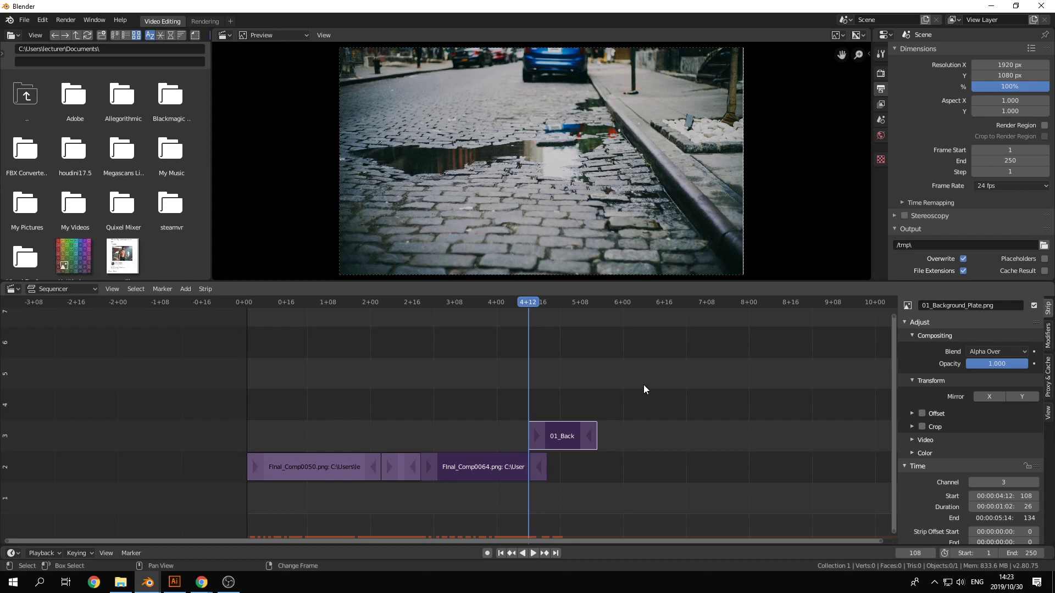
key(shift+a)
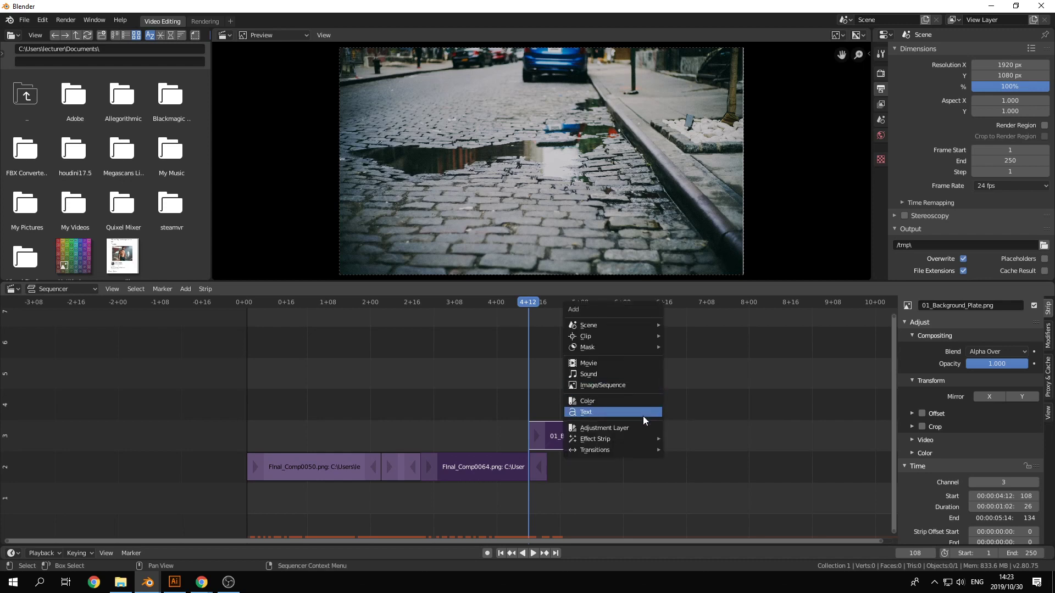
mouse_move(633, 450)
click(722, 498)
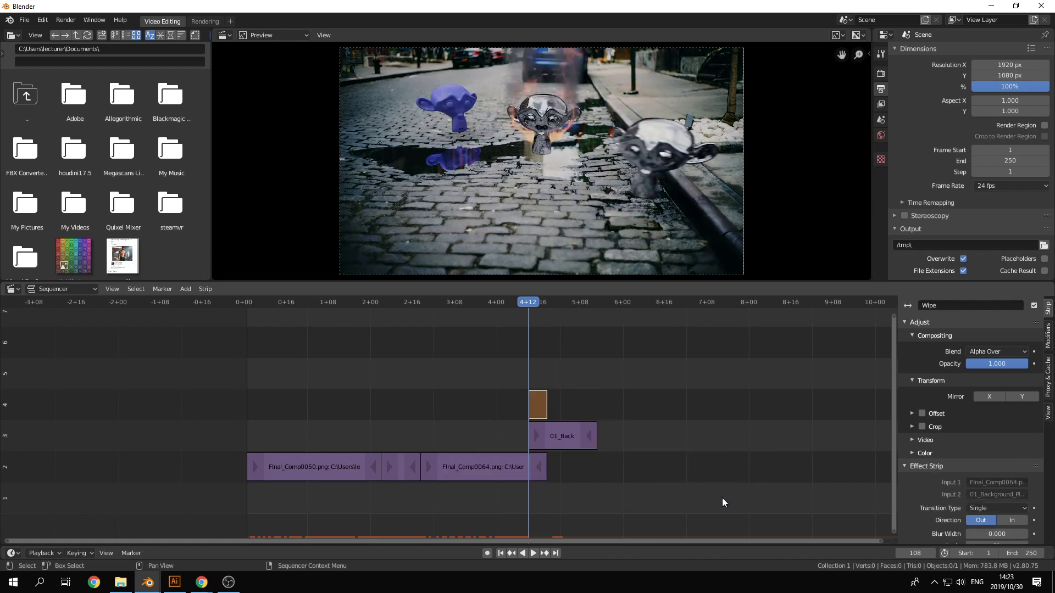
Play back the wipe between the final comp still and the background plate from its start.
key(space)
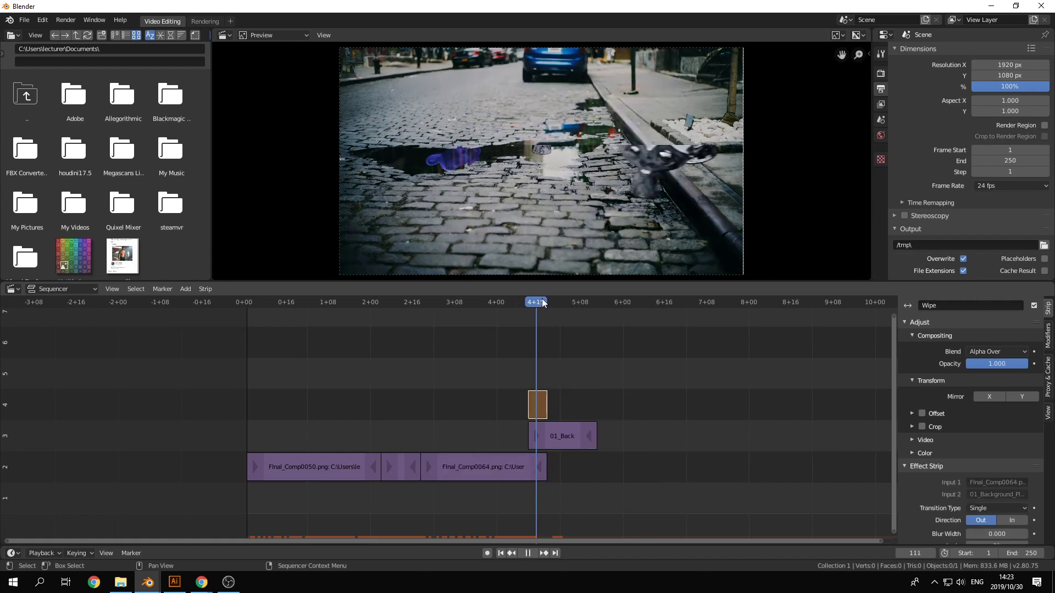
click(527, 302)
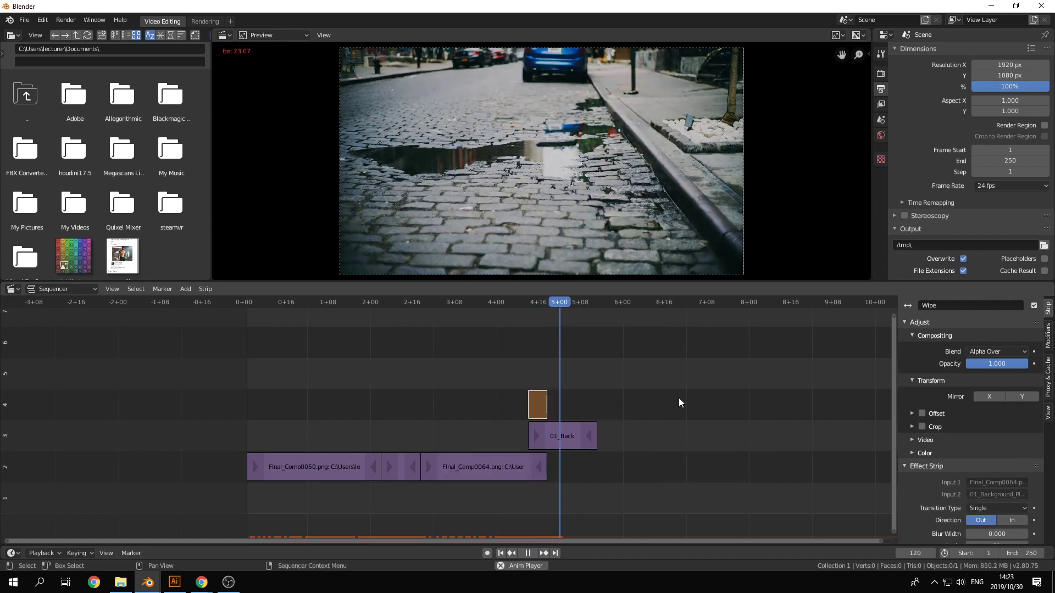
key(space)
Add a text strip starting at frame 115 and move it up to channel 4, directly after the wipe.
drag(598, 309, 546, 311)
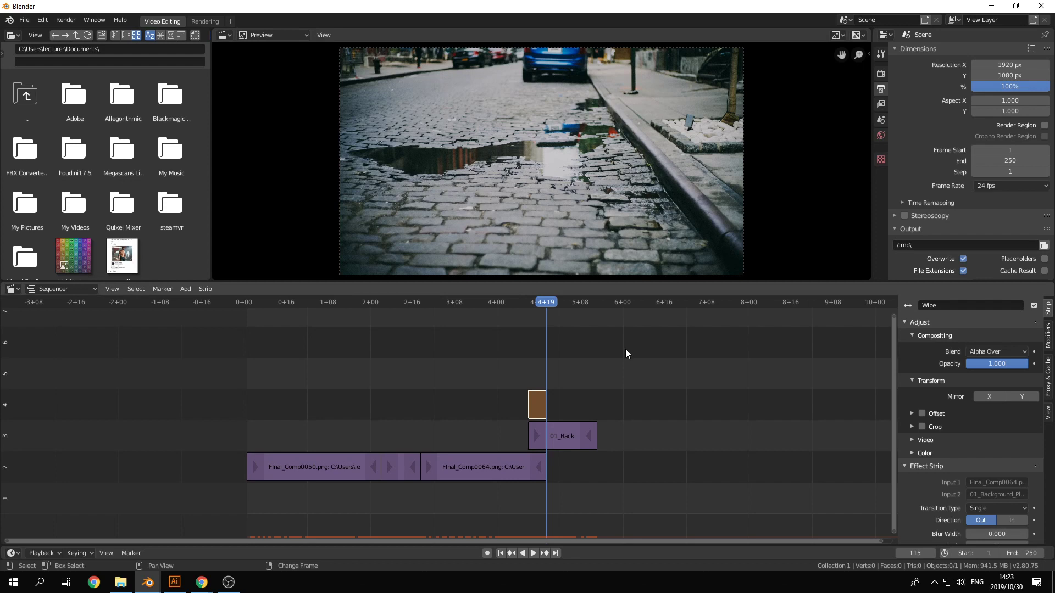
key(shift+a)
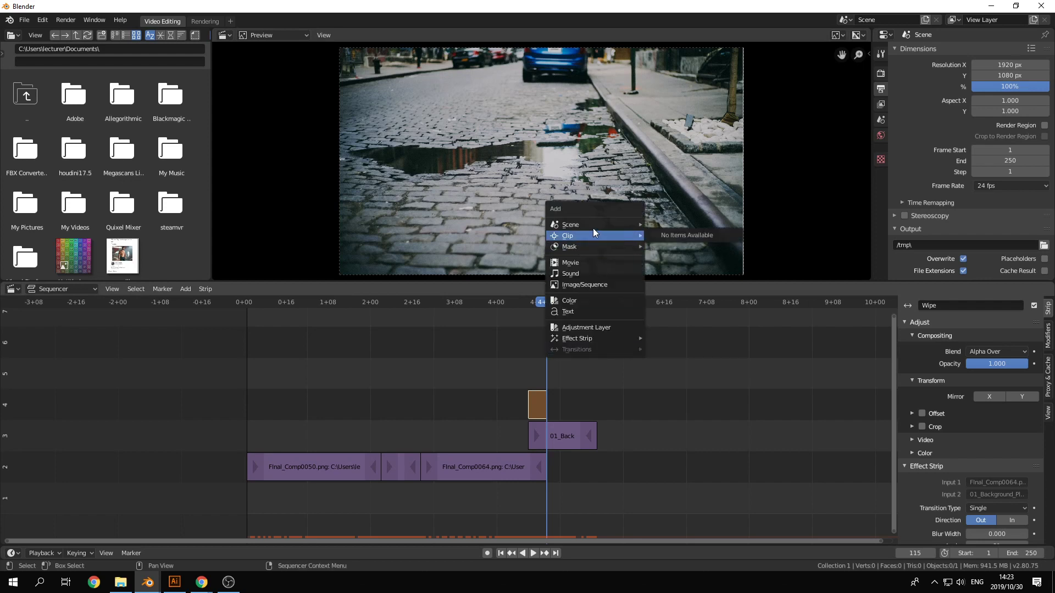
click(589, 310)
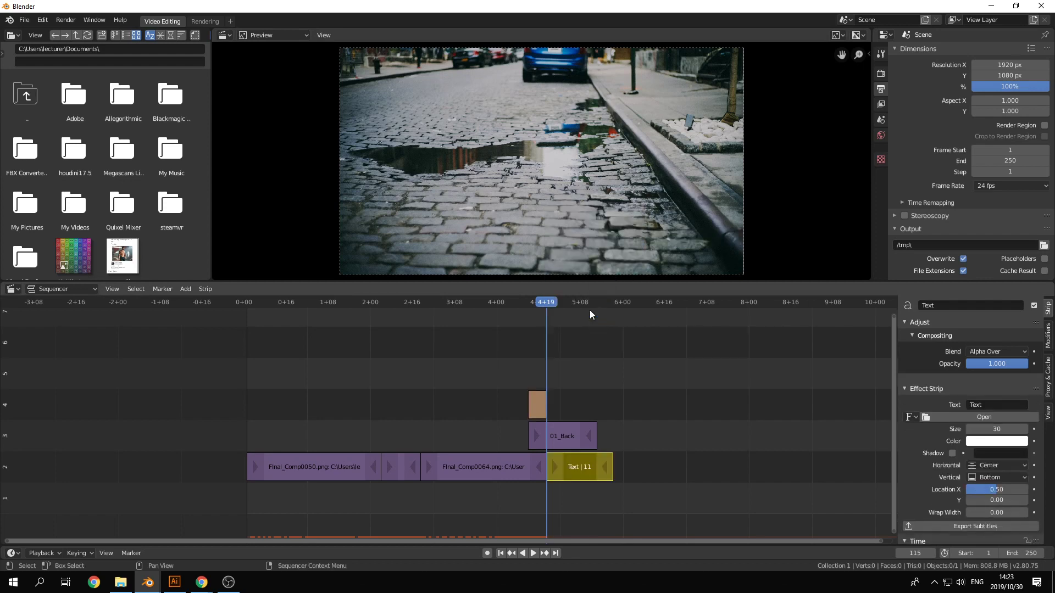
key(g)
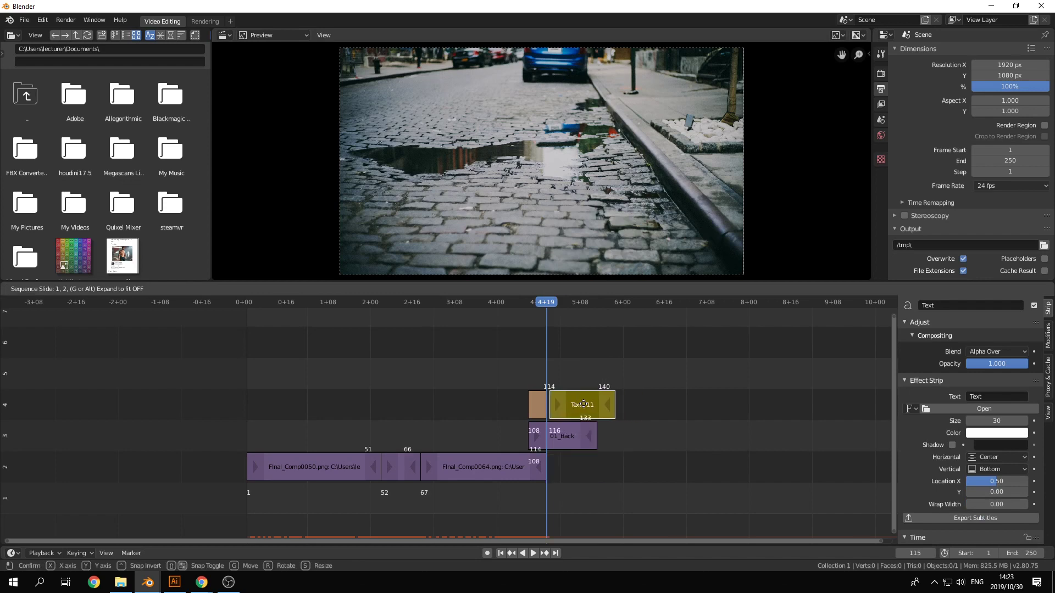
click(581, 404)
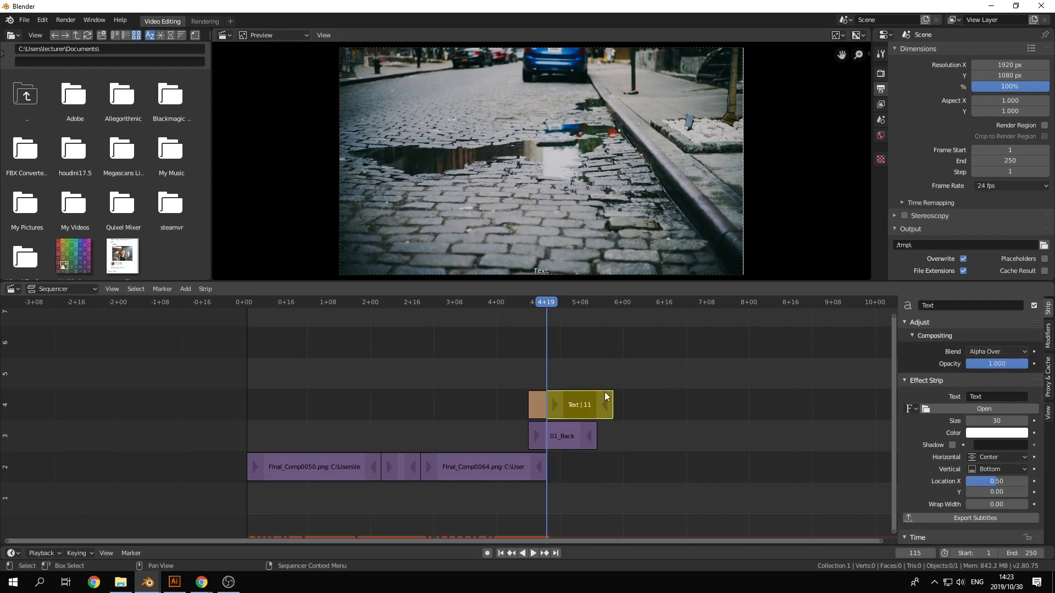
key(g)
click(571, 405)
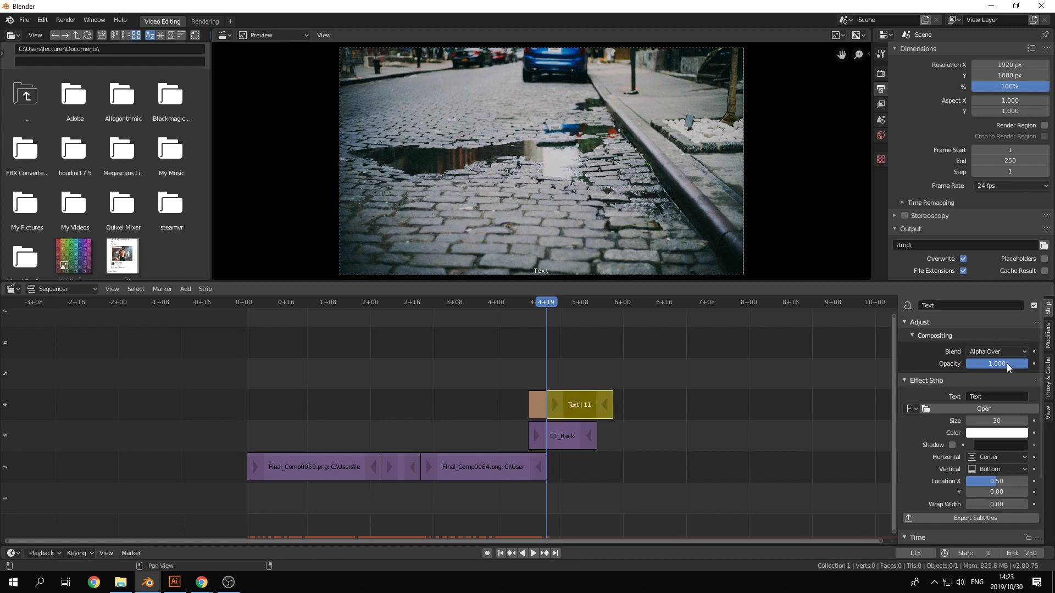
Set the text strip's wording to "Background Plate" and its size to 48.
click(987, 398)
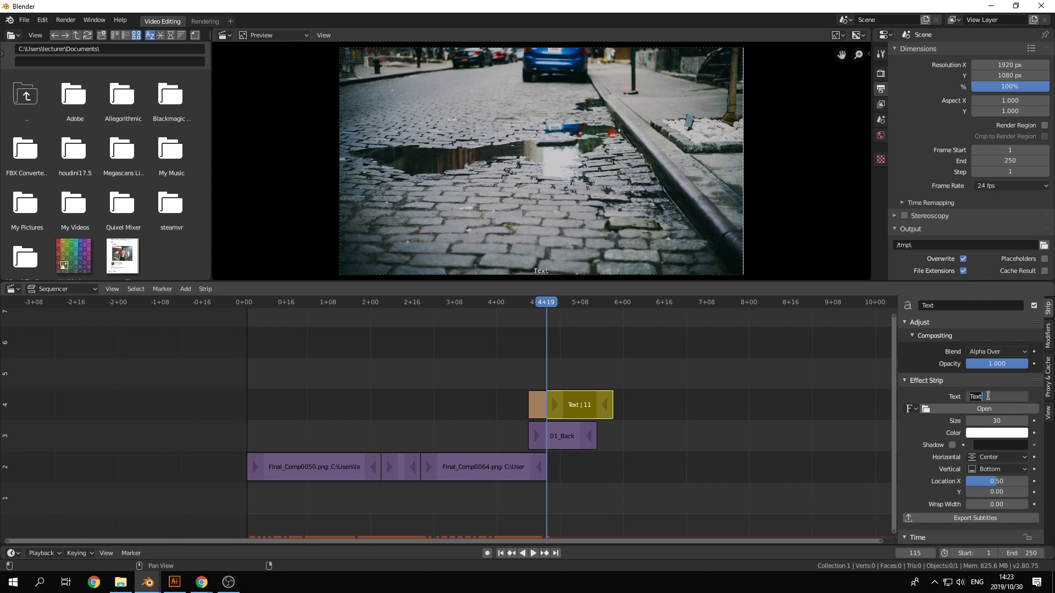
text(Background Plate)
key(Return)
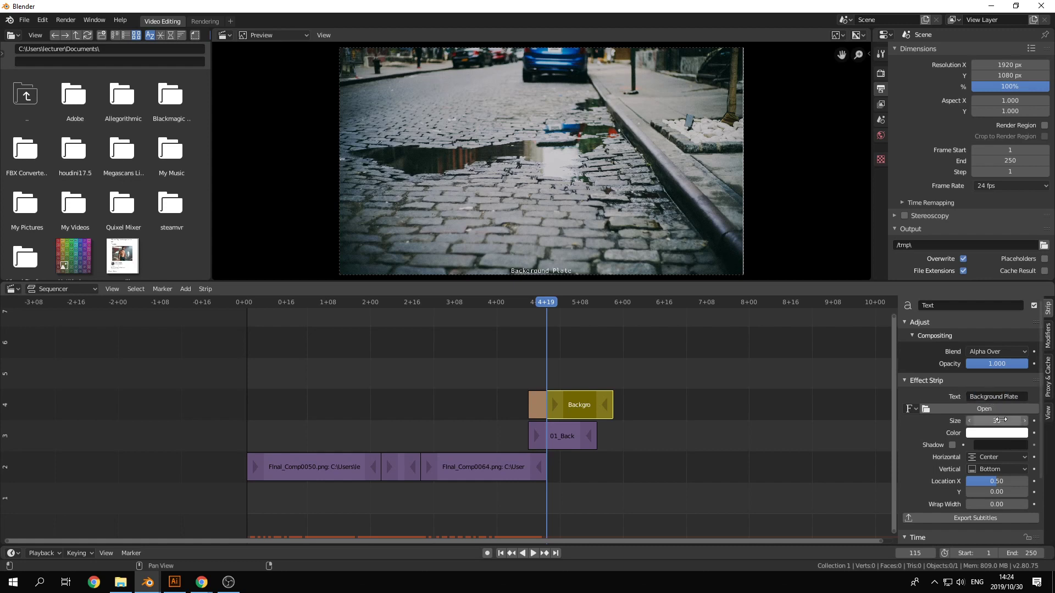
drag(996, 421, 999, 420)
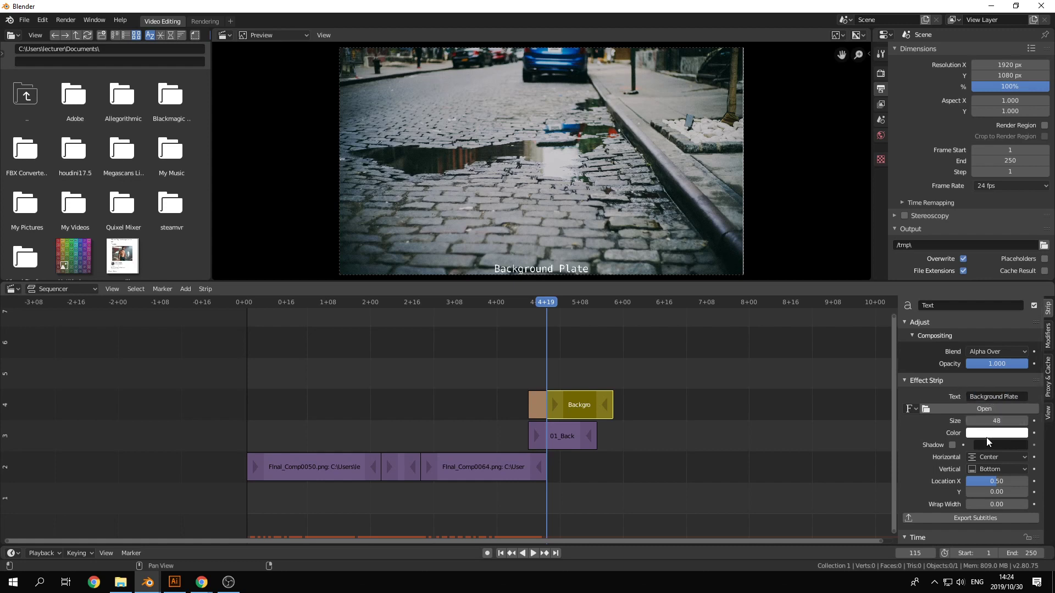
Align the title horizontally to Right and set its location to X 0.93 and Y 0.08.
drag(995, 480, 997, 480)
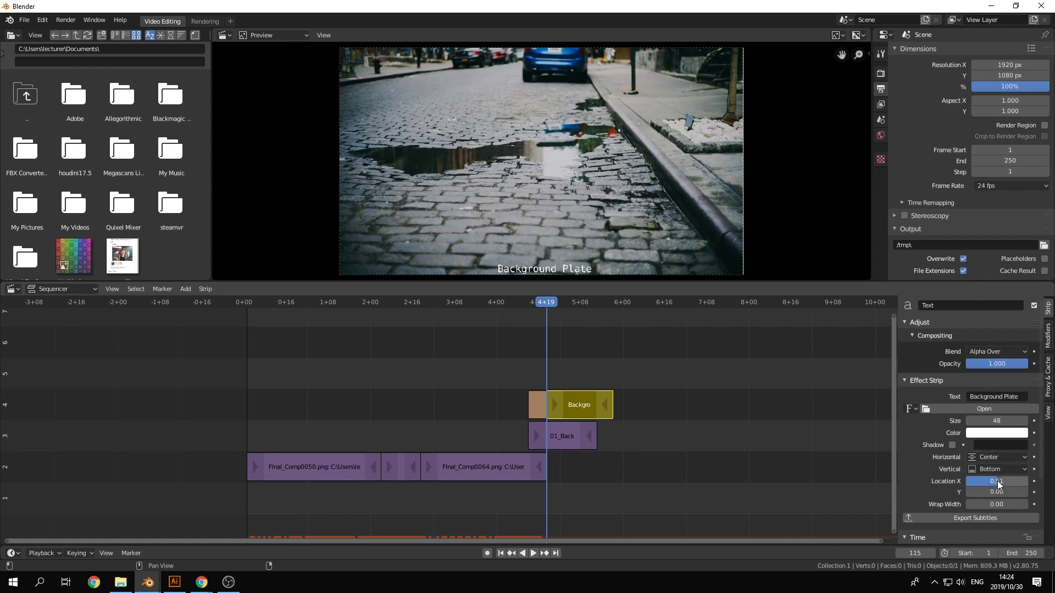
click(995, 457)
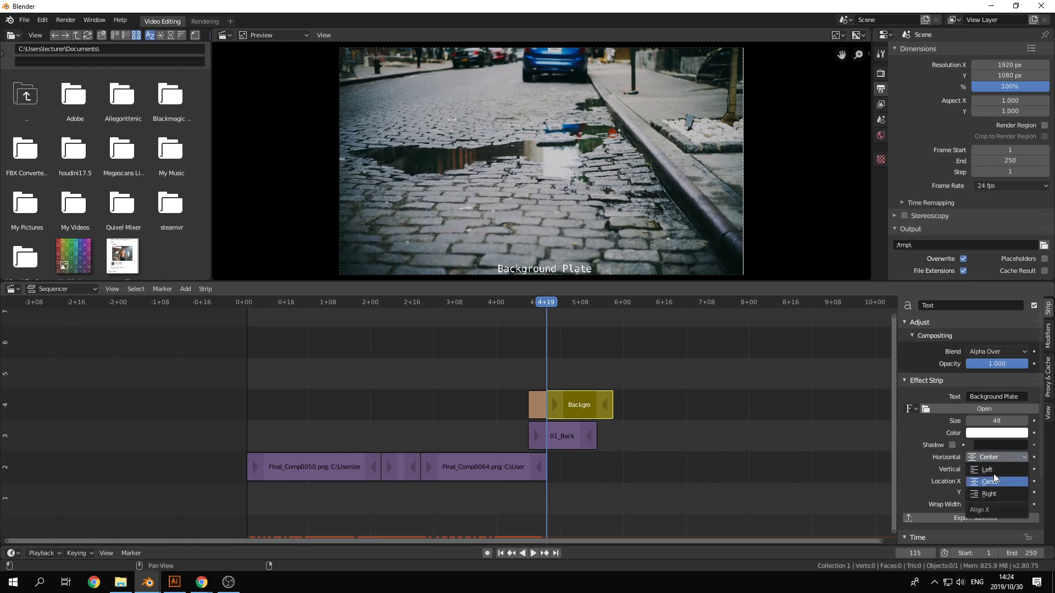
click(993, 490)
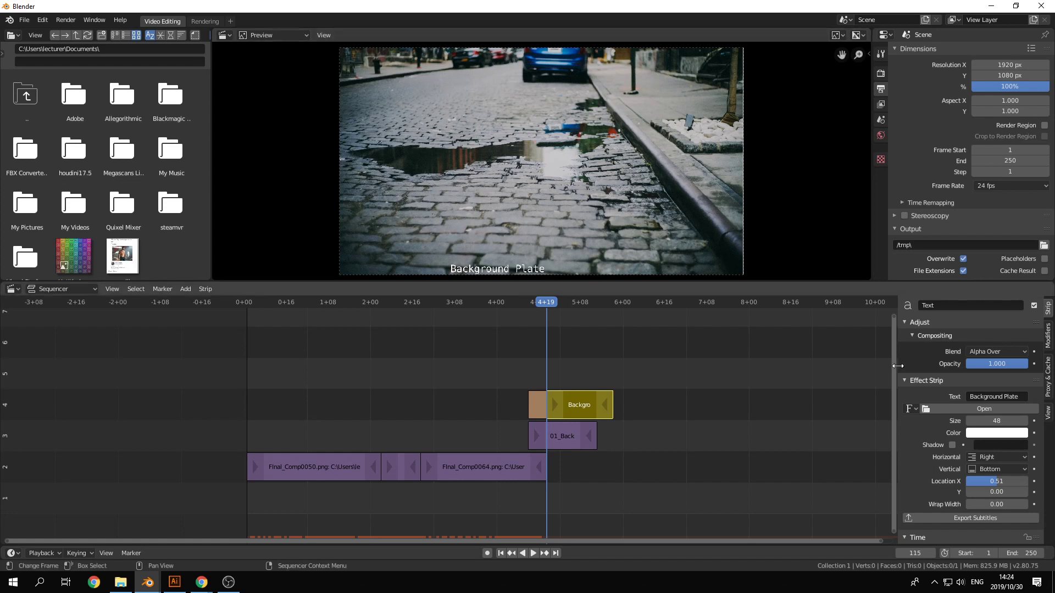
mouse_move(996, 481)
mouse_down()
mouse_move(1042, 481)
mouse_move(1006, 492)
mouse_up()
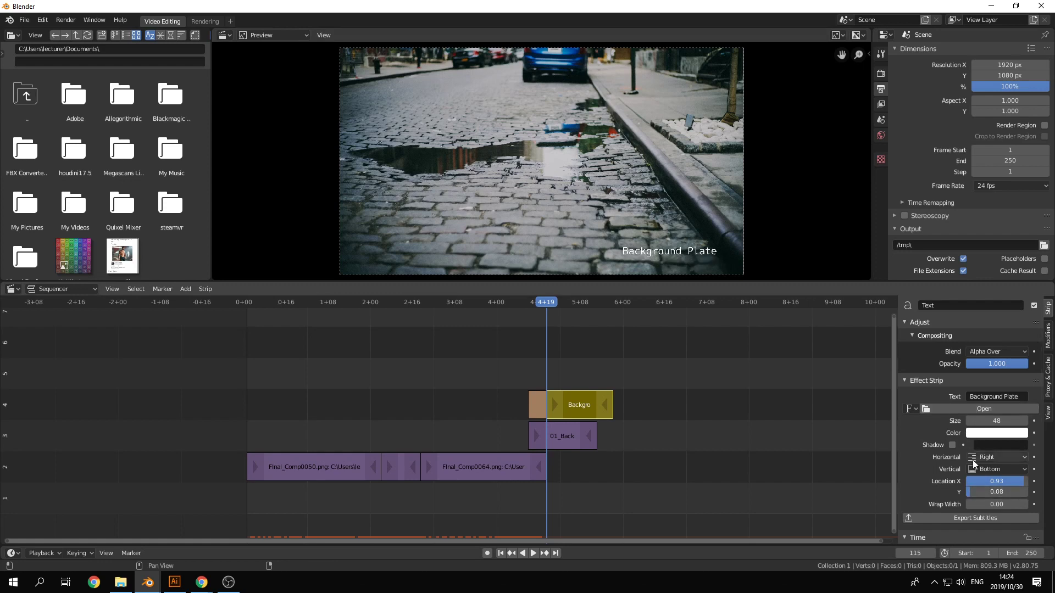
Open the font file browser for the Background Plate text strip, and show the C:\Windows\Fonts folder in File Explorer for previews.
click(907, 408)
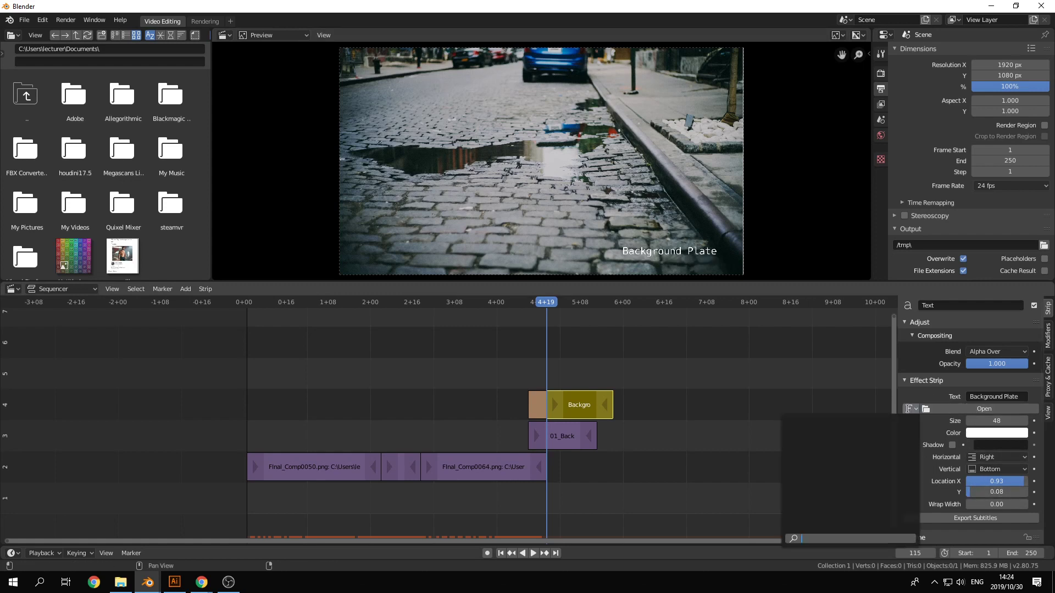
click(964, 408)
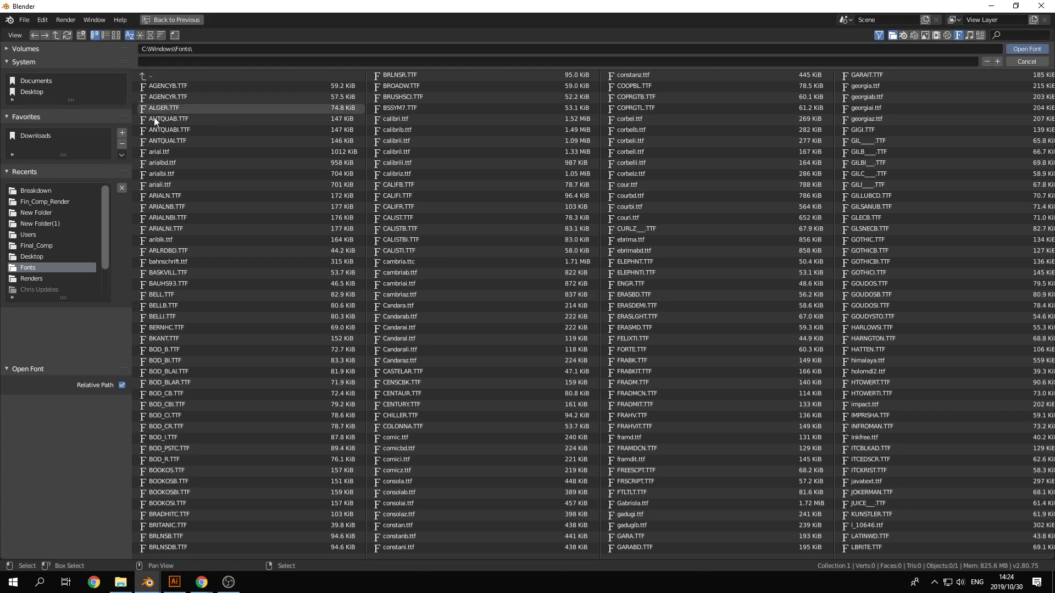
key(alt+Tab)
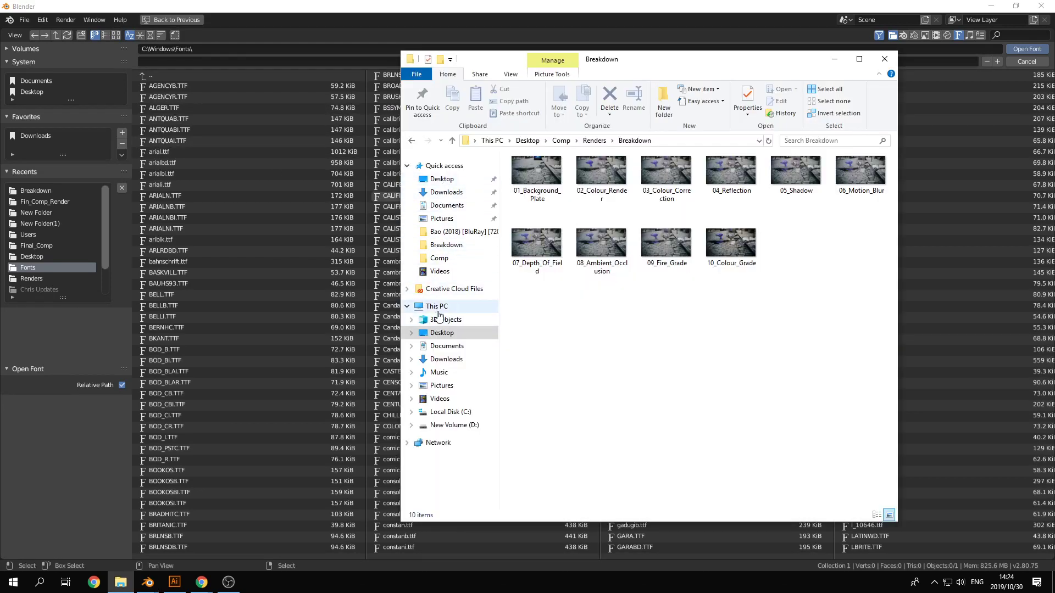
click(438, 306)
click(567, 319)
double_click(567, 320)
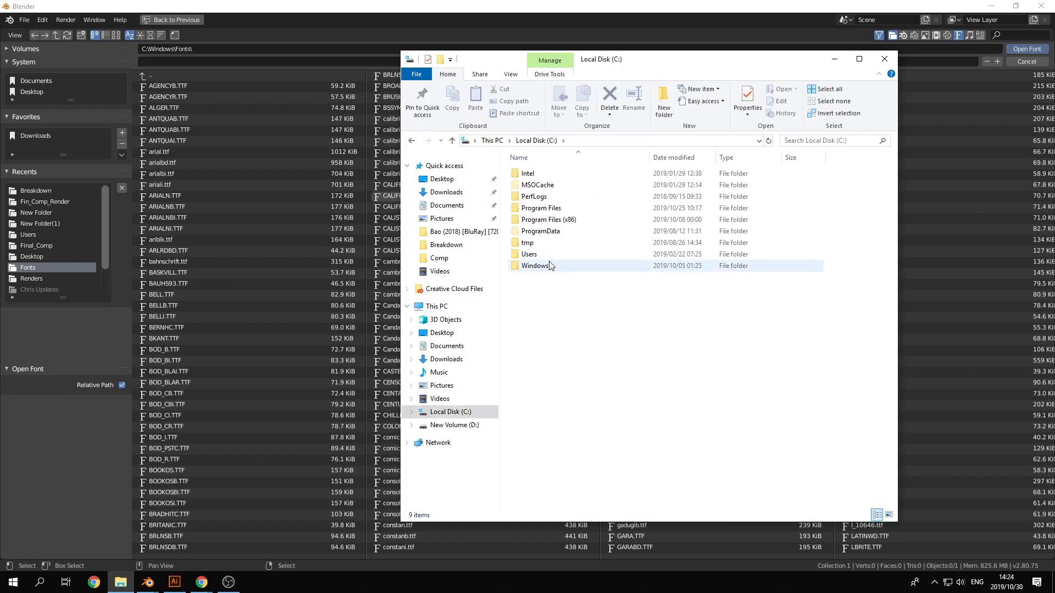
double_click(535, 267)
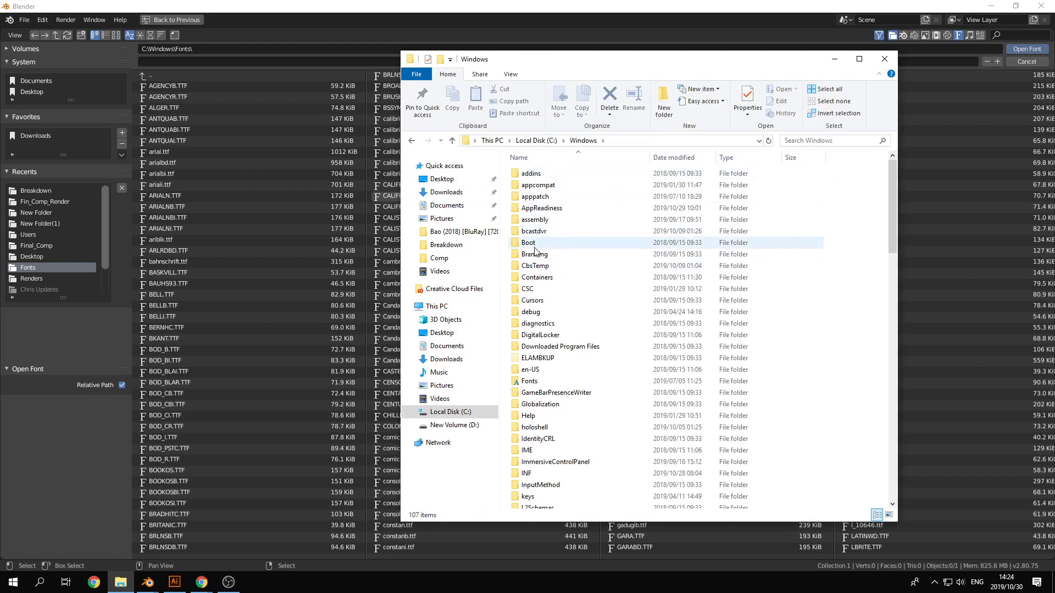
double_click(536, 382)
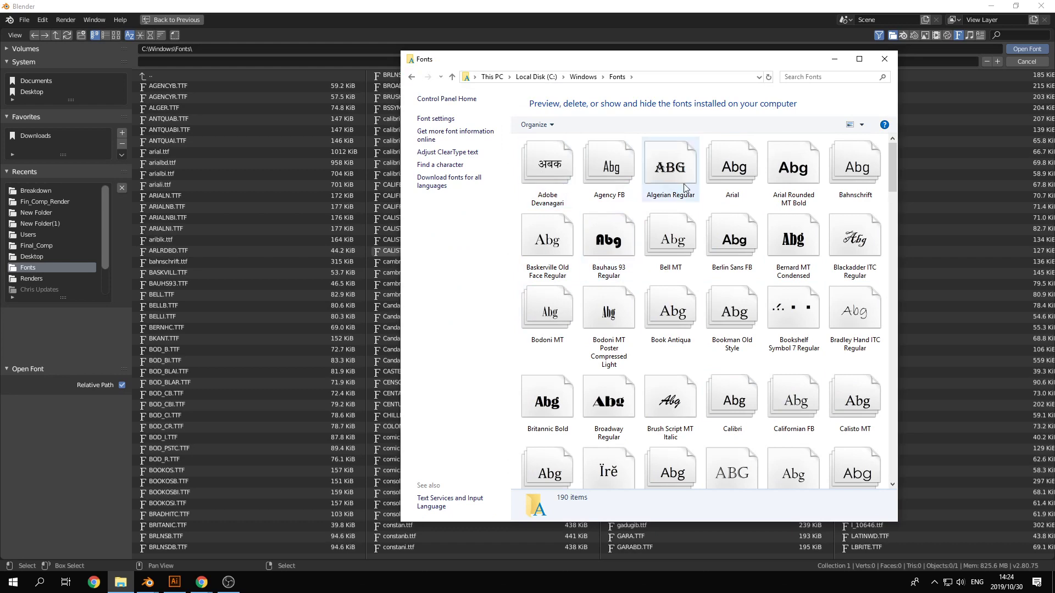
Back in Blender, load arial.ttf as the Background Plate text strip's font and enable its shadow.
drag(733, 171, 170, 62)
click(173, 152)
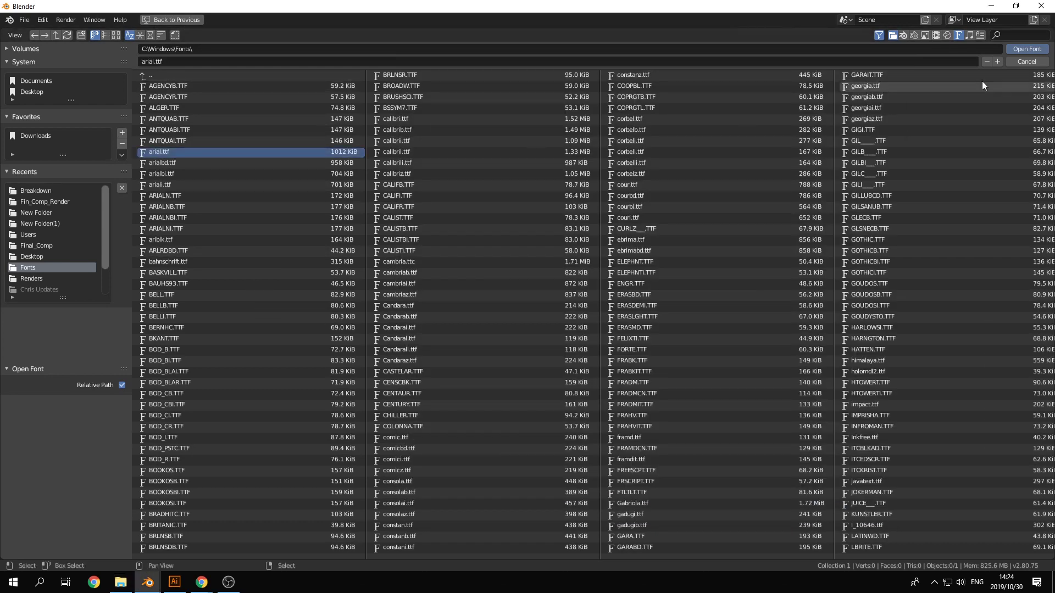
click(1036, 51)
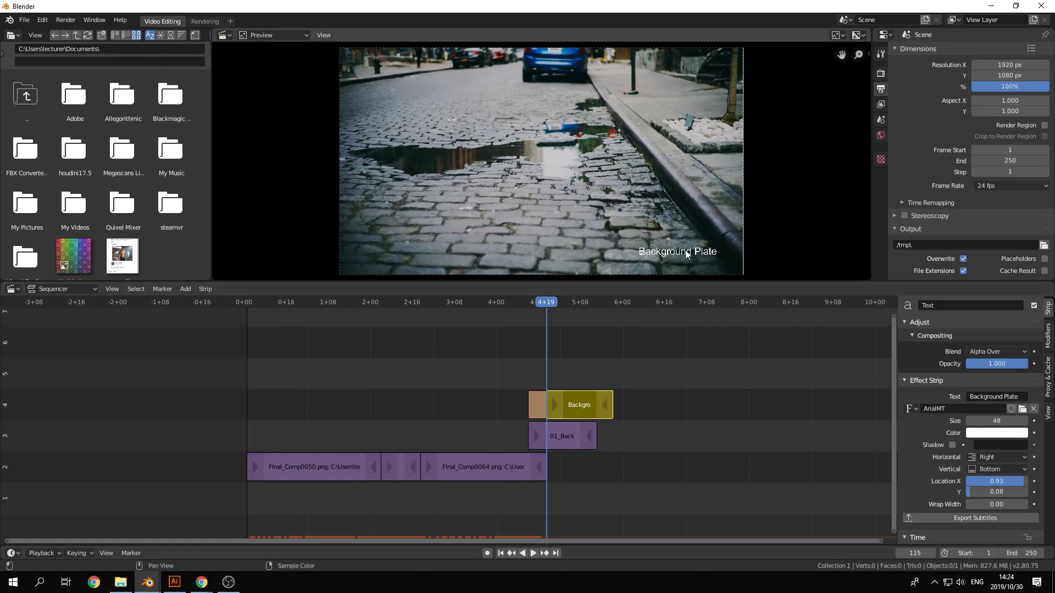
click(952, 445)
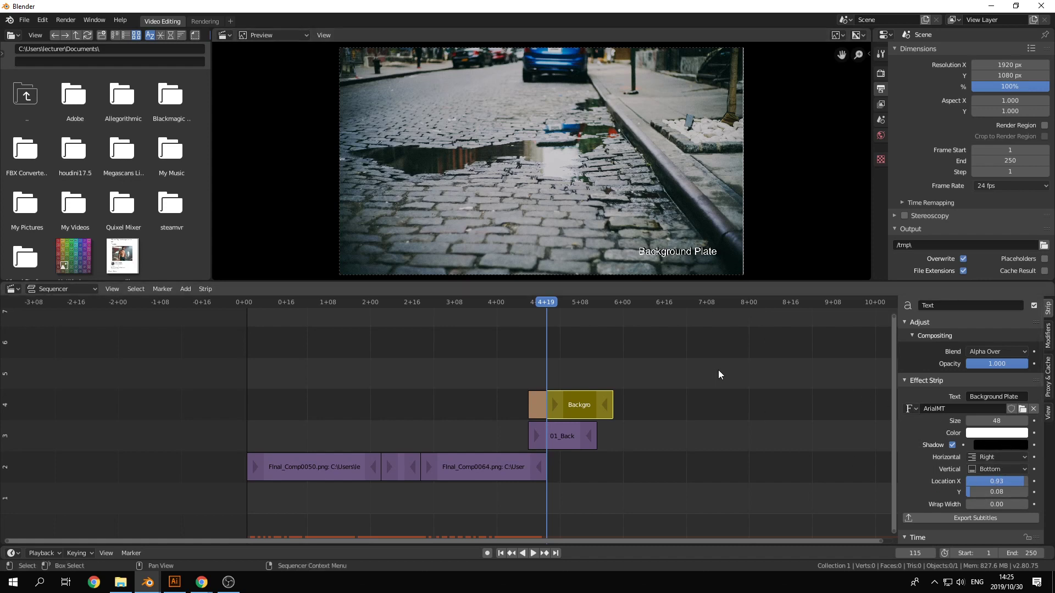
Set the duration of the 01_Background_Plate.png image strip to 48 frames.
click(567, 435)
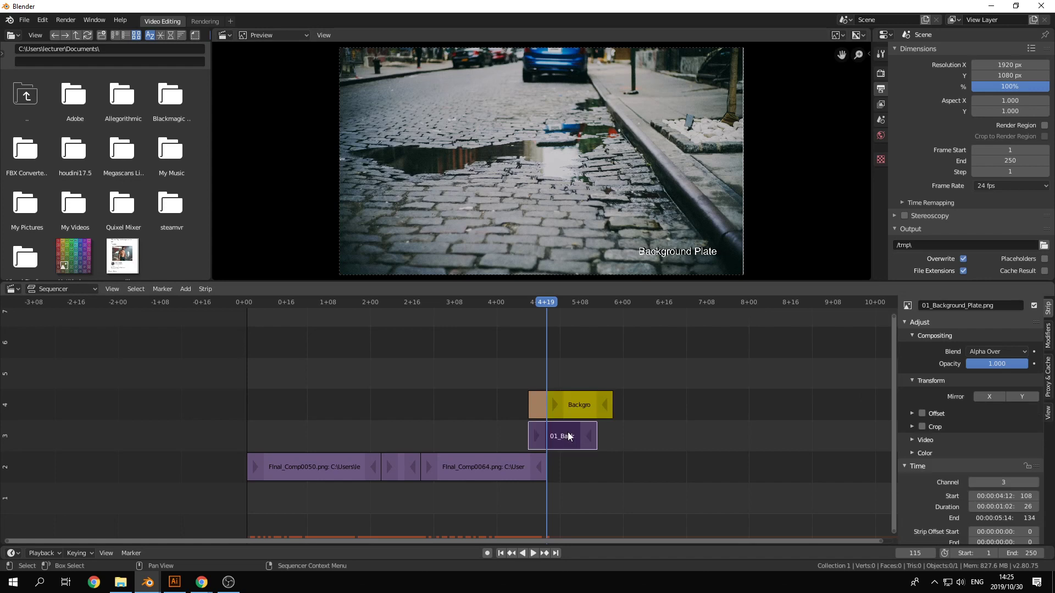
scroll(1020, 516, down, 1)
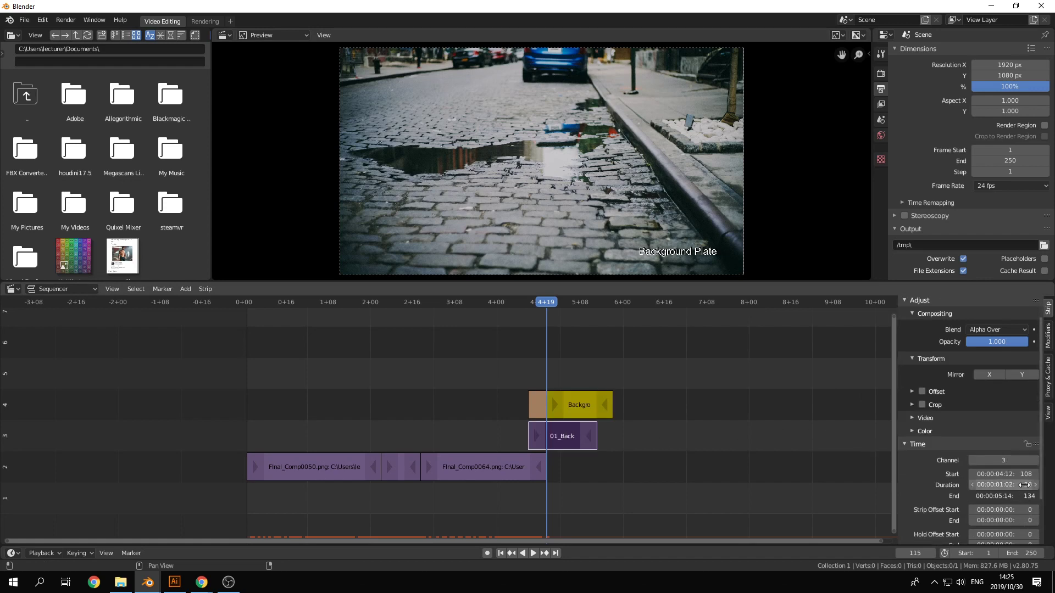
click(1023, 484)
text(48)
key(Return)
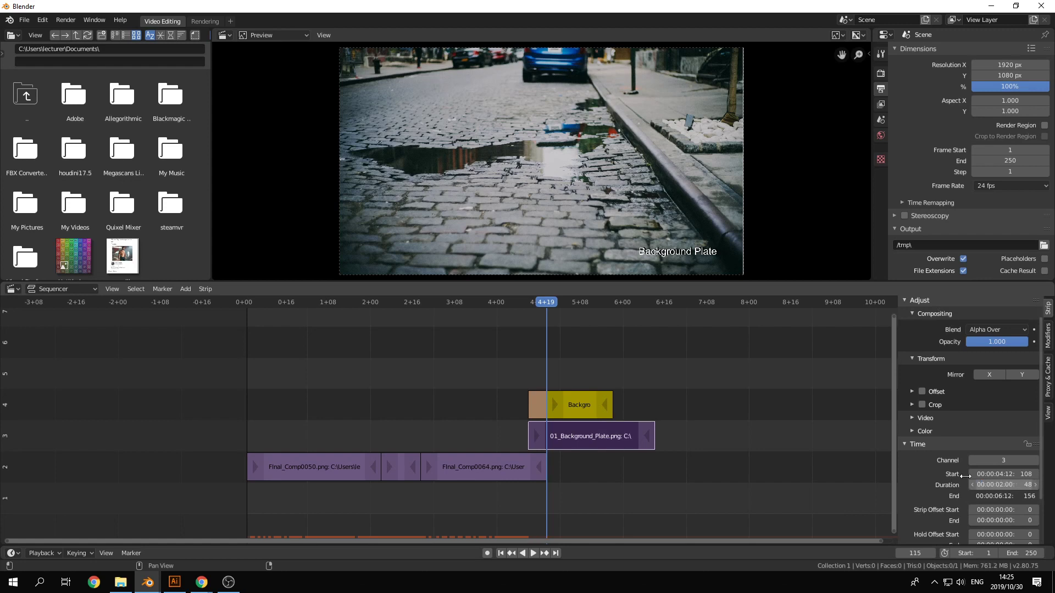
Play the sequence from just before the transition past the end of the background plate strip to check the timing.
click(512, 302)
key(space)
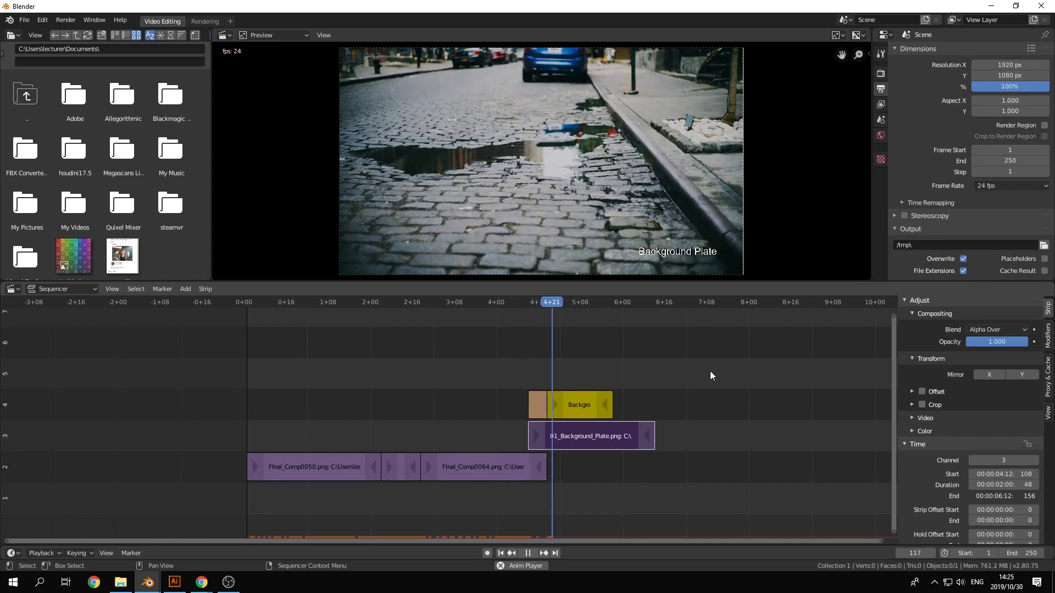
key(space)
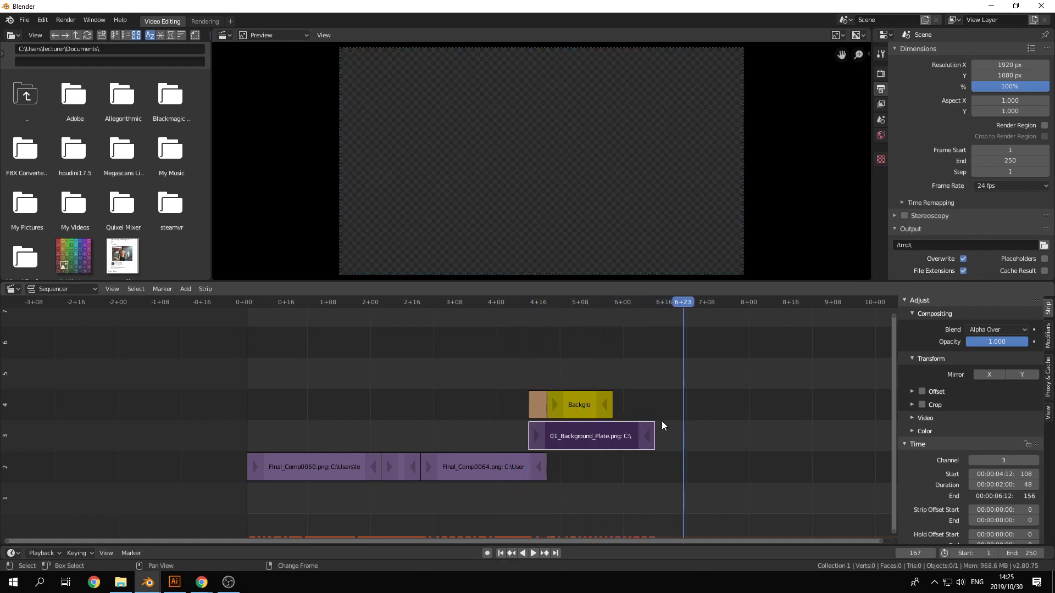
Place the playhead at frame 149 and extend the end of the Background Plate text strip to it.
drag(684, 305, 655, 301)
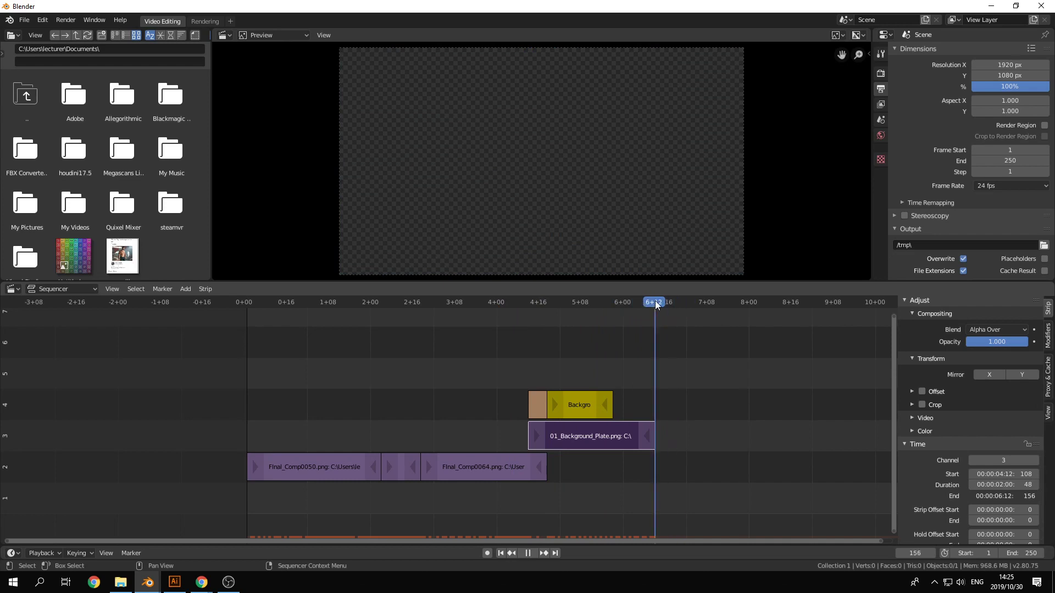
key(Left)
key(Left)
key(Left)
key(Left)
key(Left)
key(Left)
key(Left)
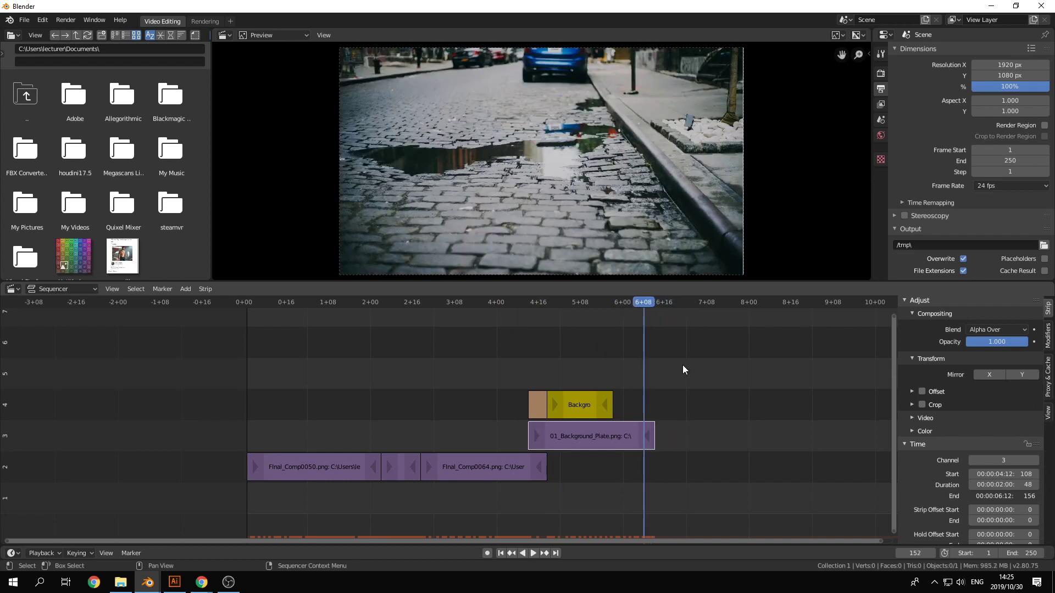
drag(607, 402, 628, 400)
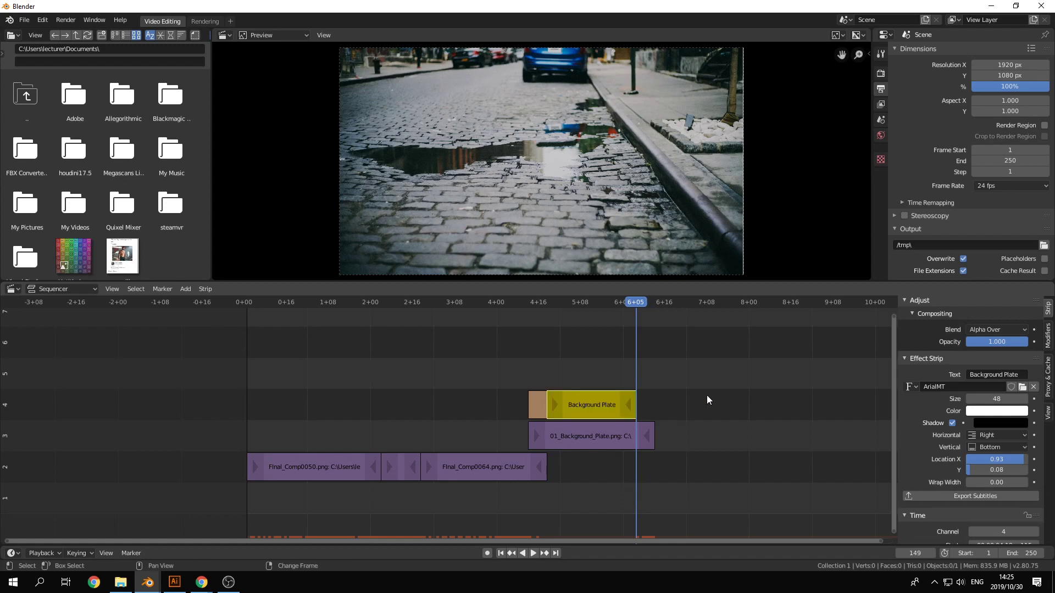
Add 02_Colour_Render.png from the Breakdown folder as an image strip starting at frame 149.
key(shift+a)
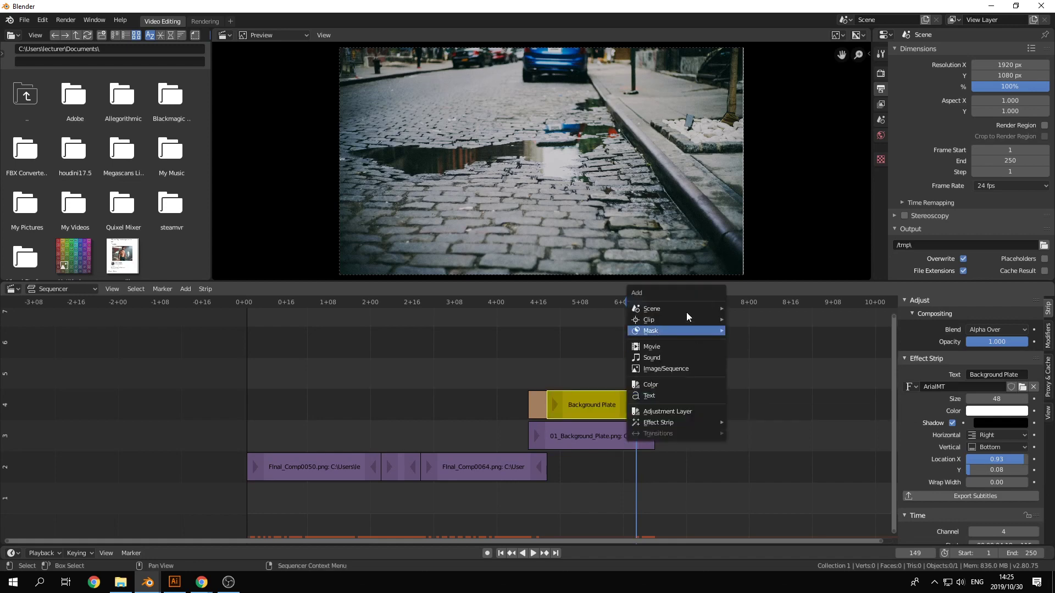
click(676, 366)
click(181, 97)
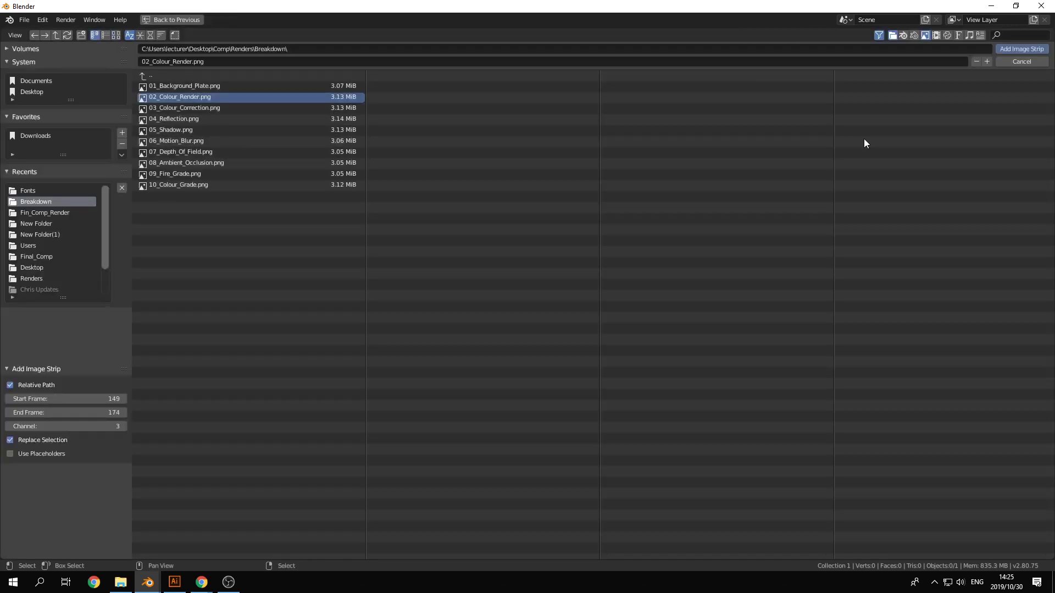
click(1014, 50)
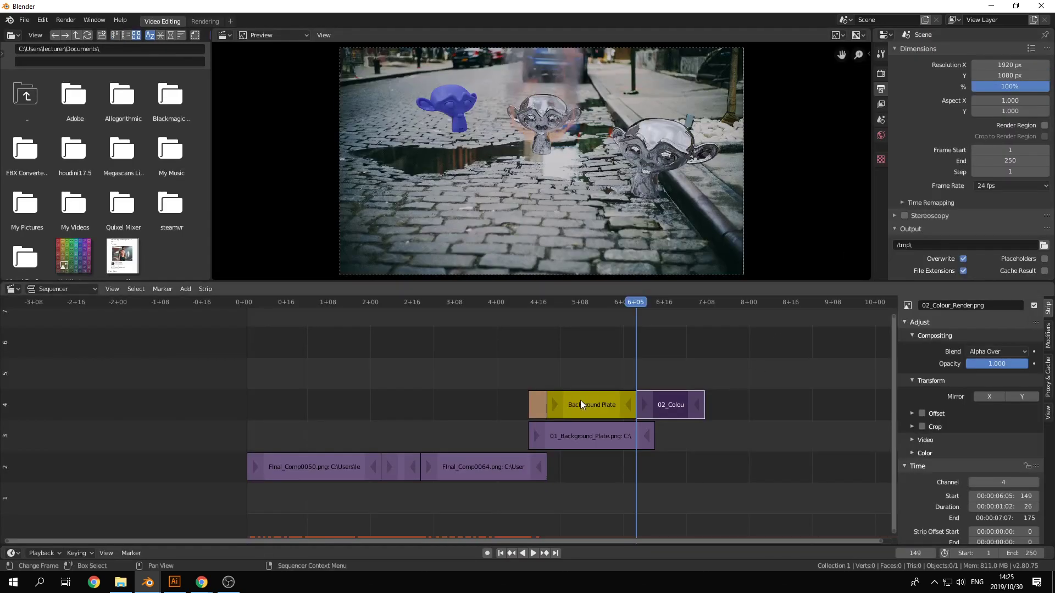
click(604, 394)
click(650, 433)
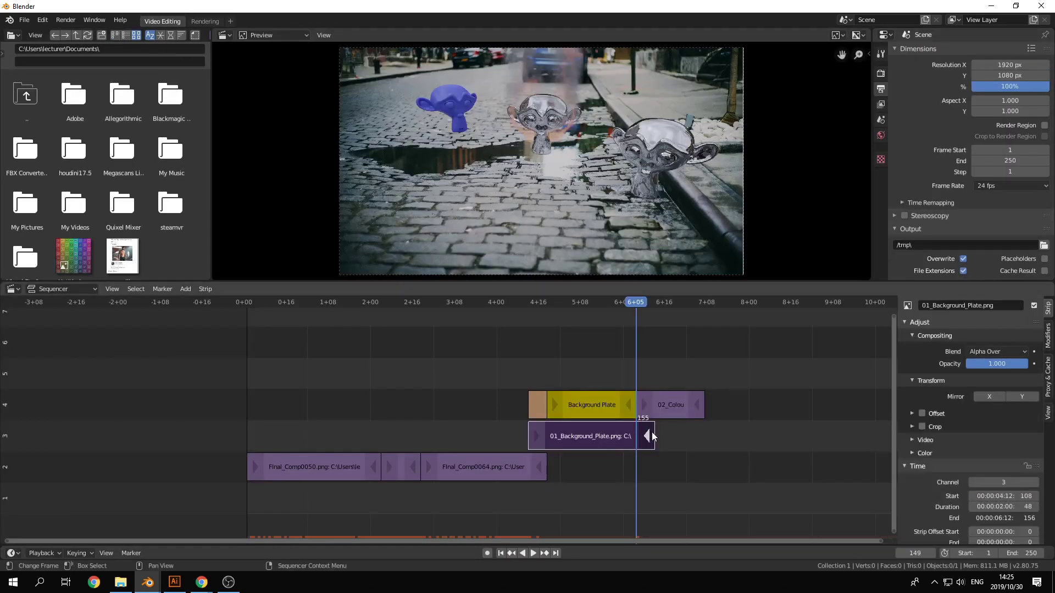
shift+click(661, 405)
click(578, 436)
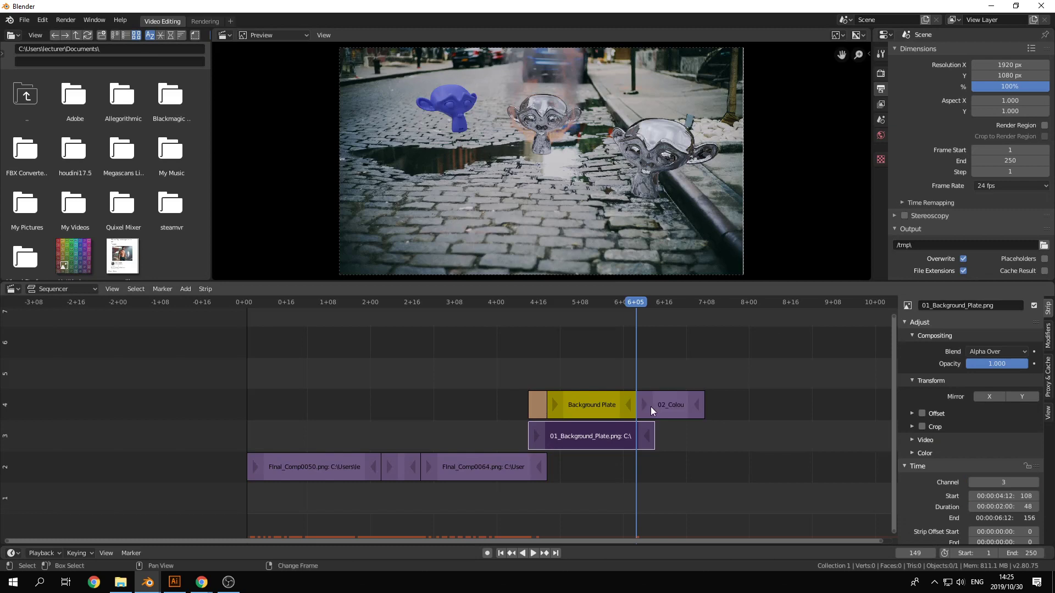
click(691, 396)
key(shift+a)
mouse_move(739, 418)
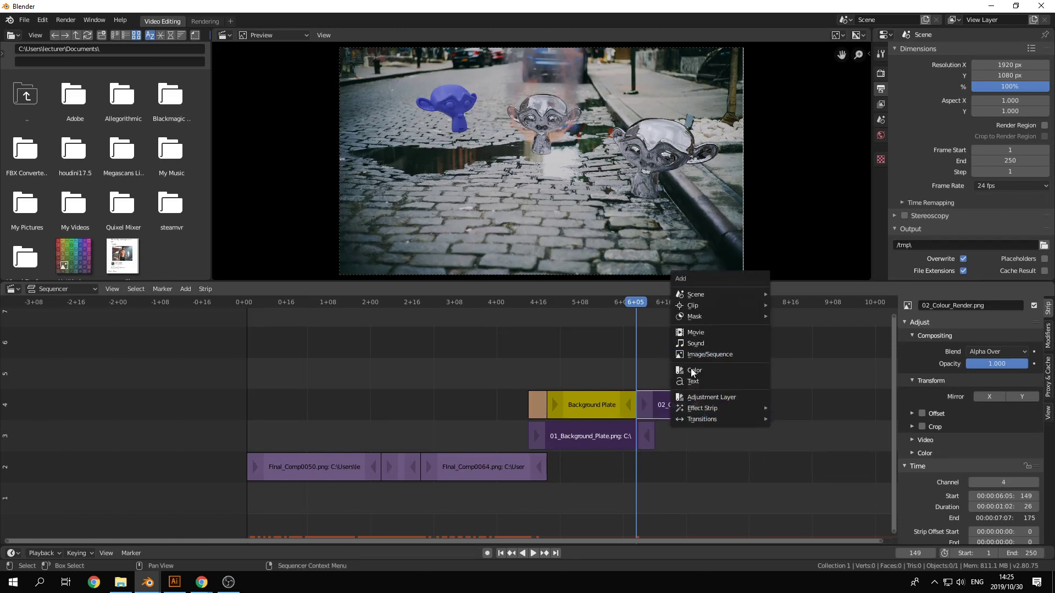
Set the angle of the wipe transition between the final comp and the background plate to 90°.
click(535, 402)
click(517, 298)
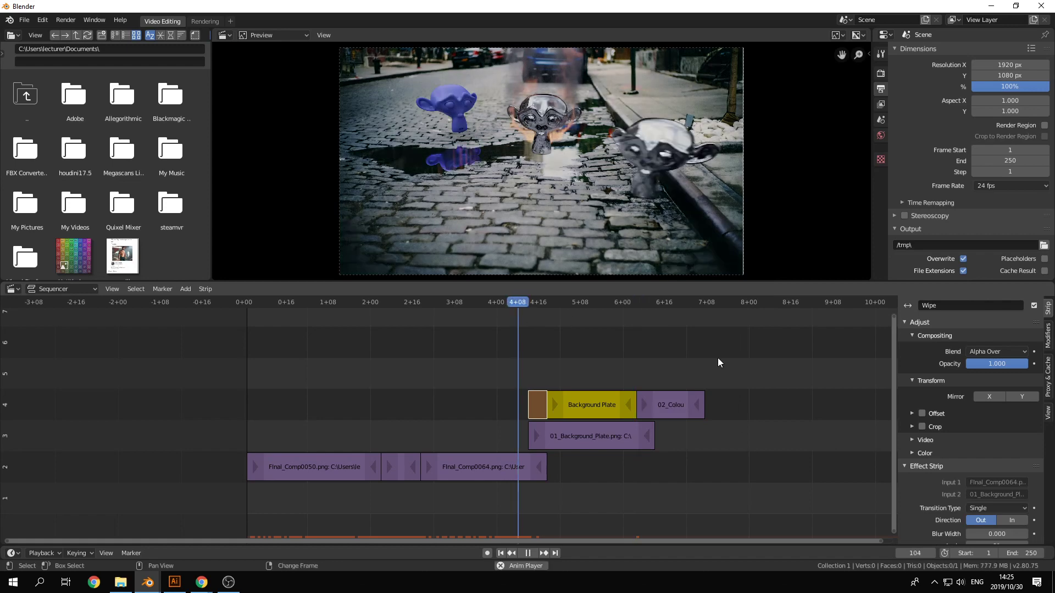
drag(519, 308, 532, 311)
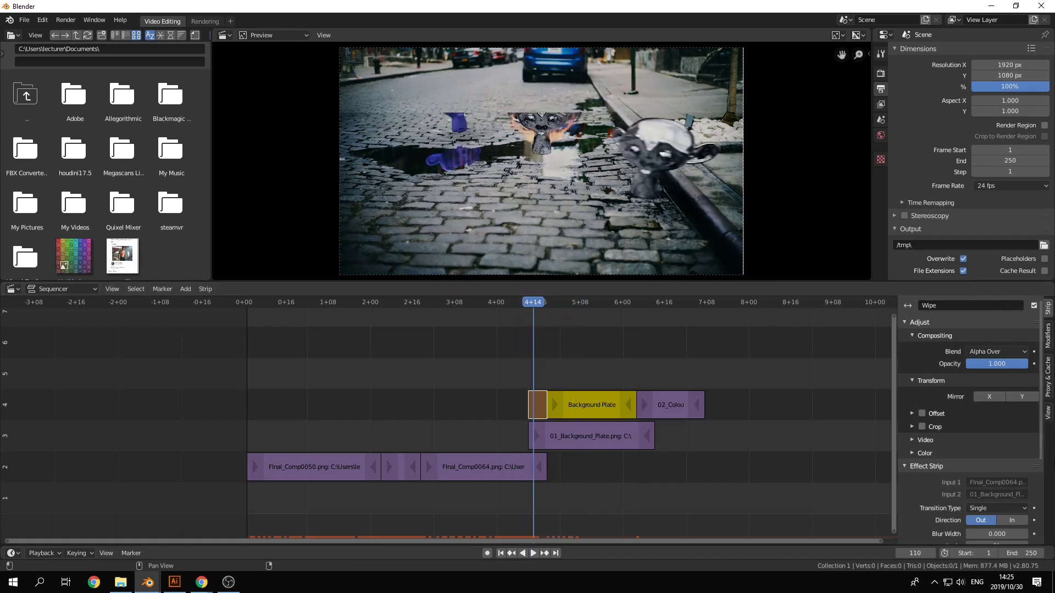
scroll(1013, 469, down, 5)
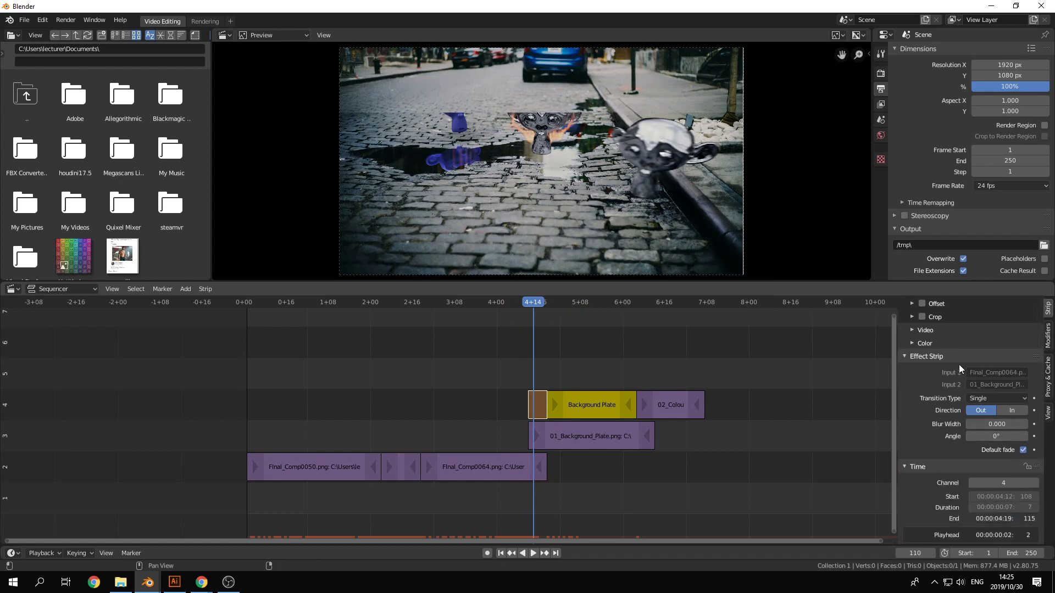
scroll(955, 399, down, 1)
scroll(955, 400, up, 1)
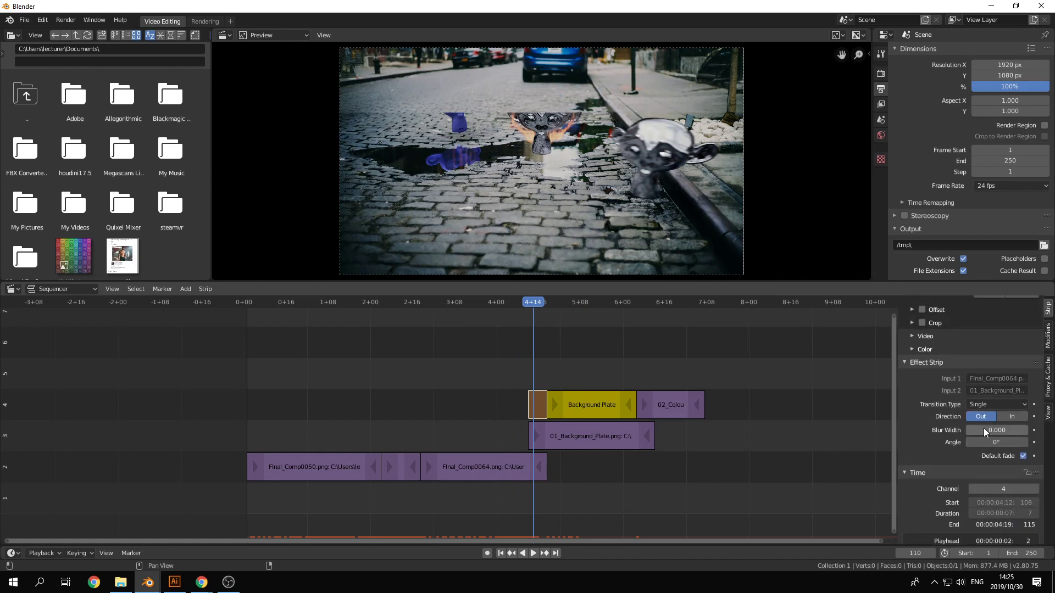
click(993, 443)
text(90)
key(Return)
Preview the wipe into the background plate and set its direction to In.
click(509, 306)
key(space)
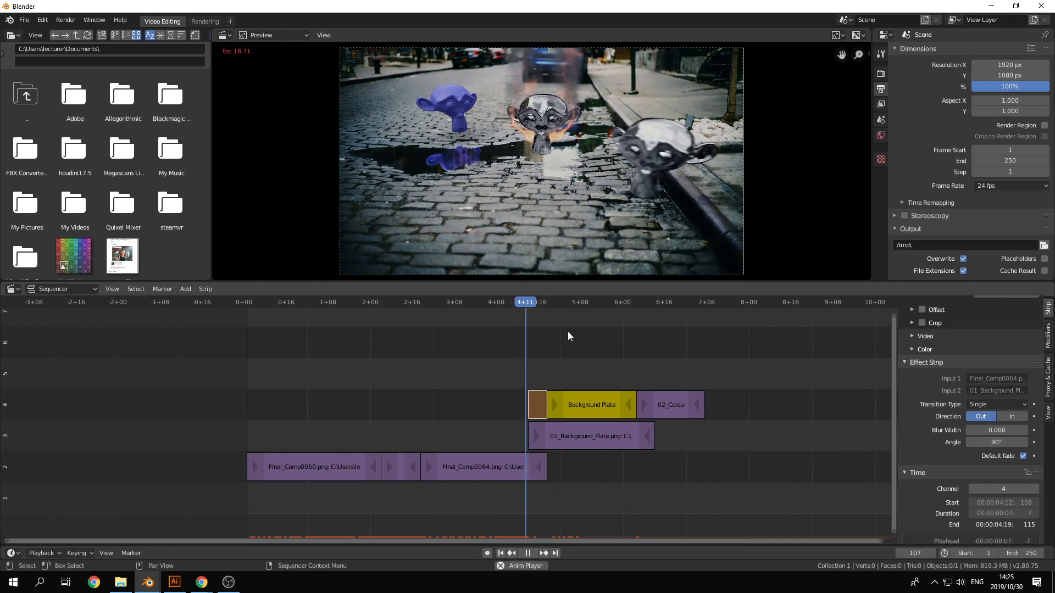
drag(527, 302, 538, 305)
click(1013, 418)
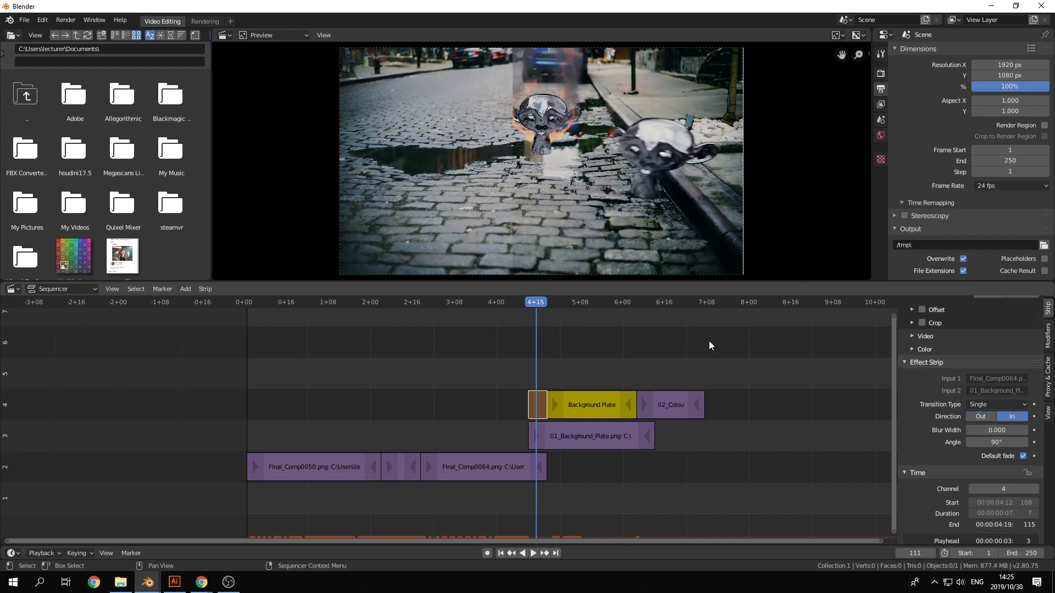
Play the sequence through the wipe and the Background Plate title to check the new direction.
click(505, 302)
key(space)
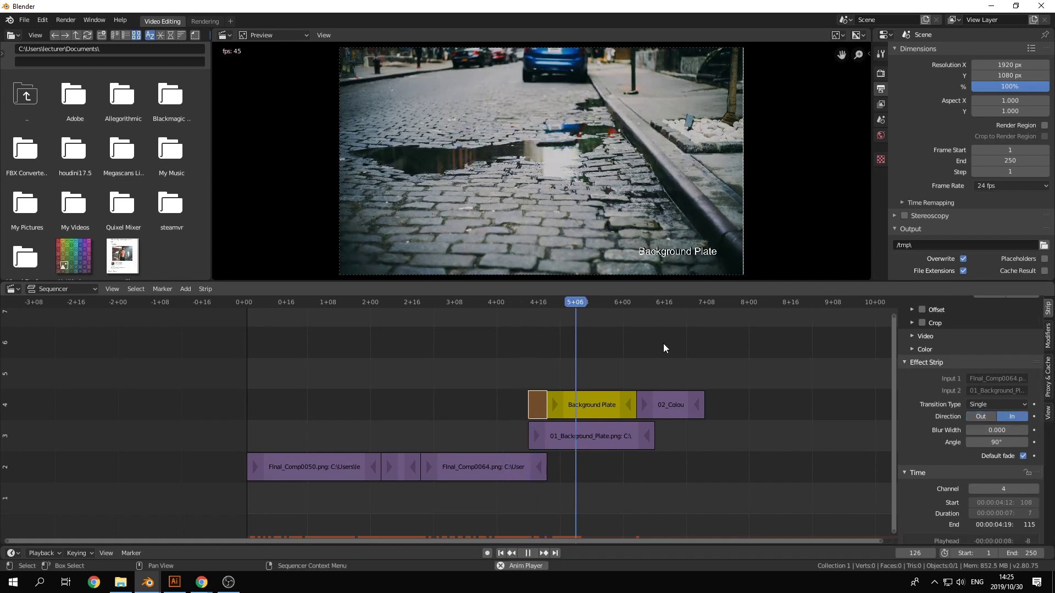
key(space)
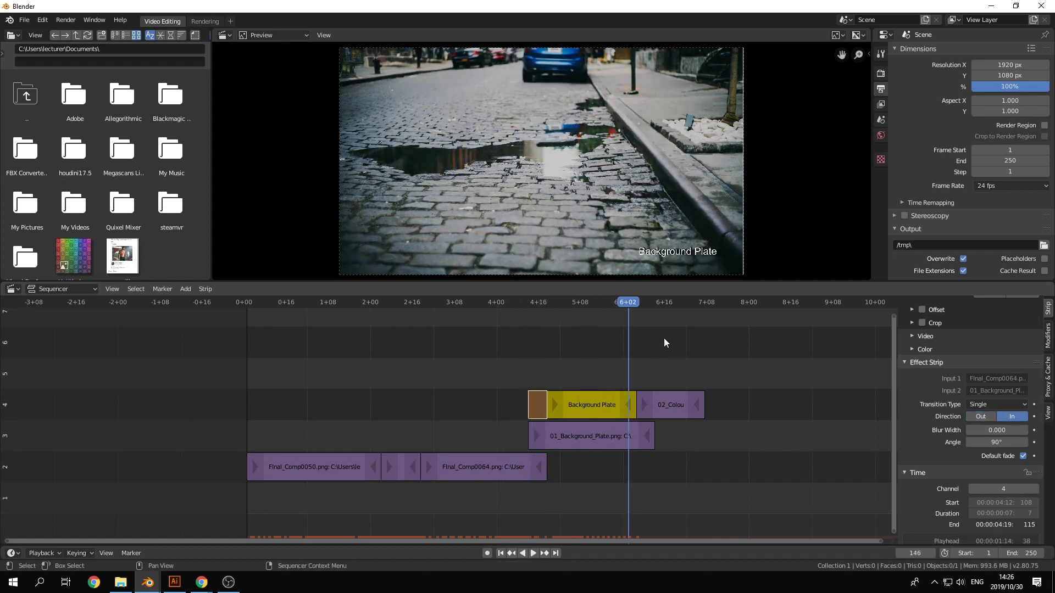
Add a Wipe transition from the 01_Background_Plate.png strip to the 02_Colour_Render.png strip, with the playhead at frame 149.
key(Up)
click(588, 434)
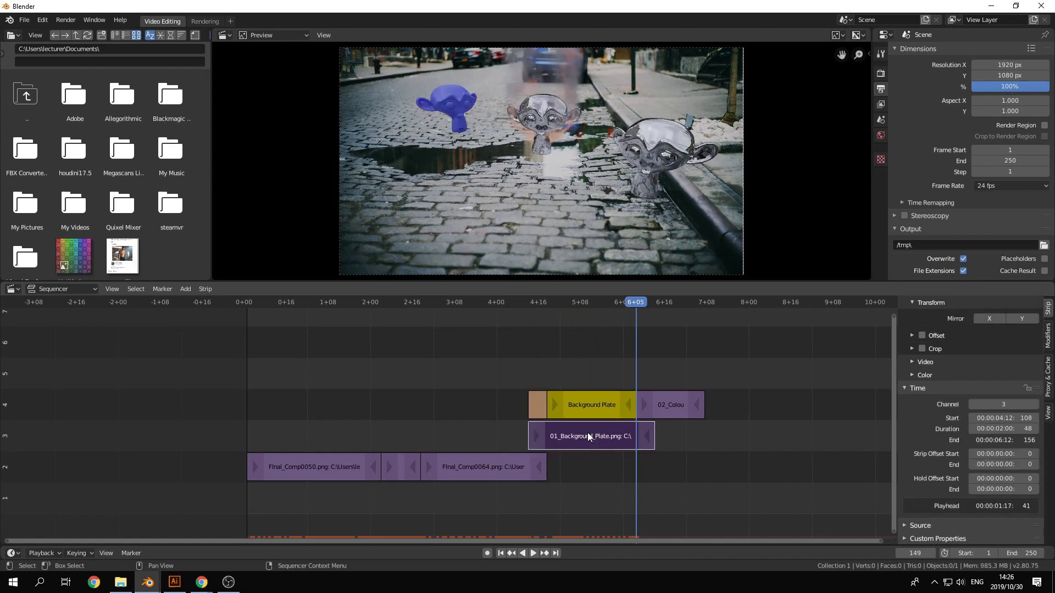
click(675, 408)
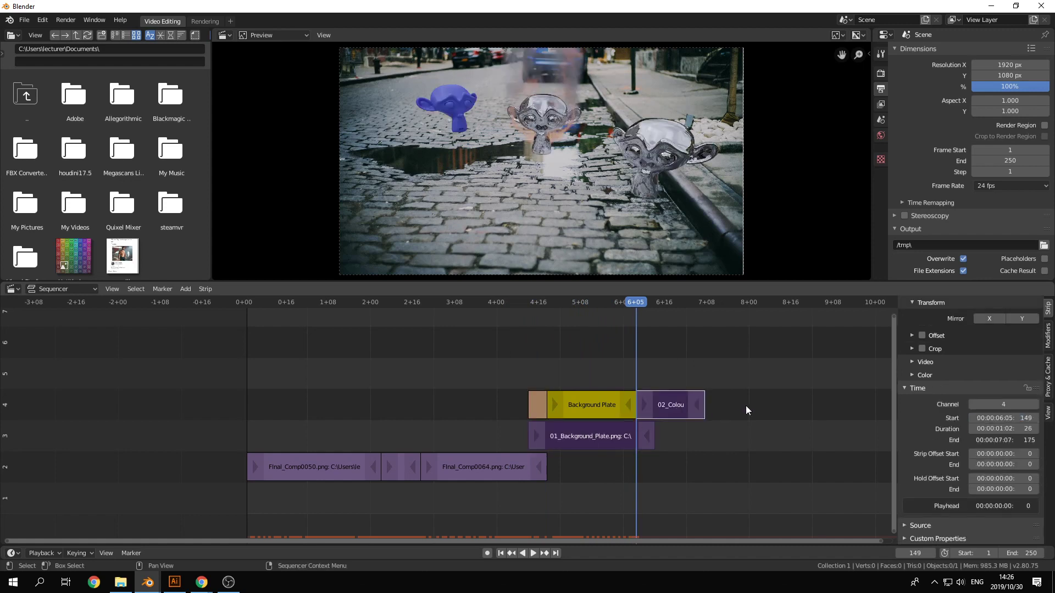
key(shift+a)
mouse_move(726, 468)
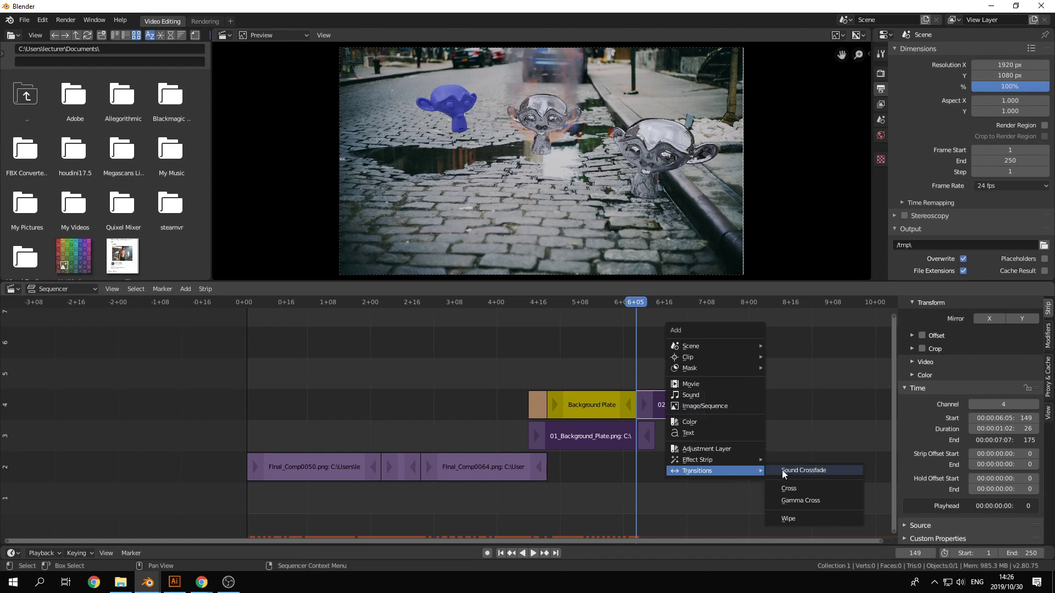
click(788, 518)
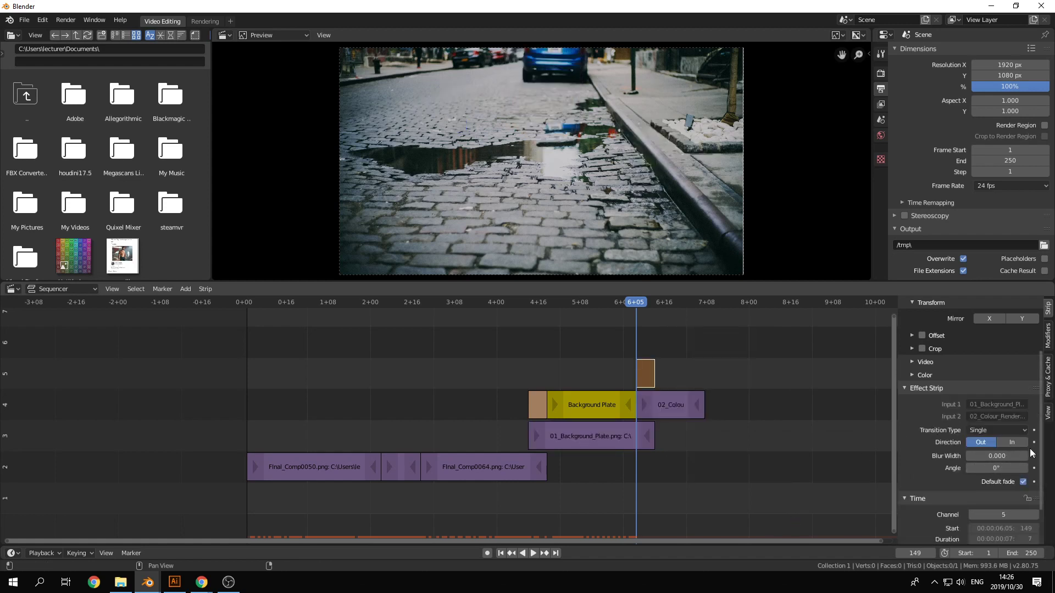
Set the wipe between 01_Background_Plate.png and 02_Colour_Render.png to direction In with an angle of 90°.
click(1011, 442)
click(996, 468)
key(Return)
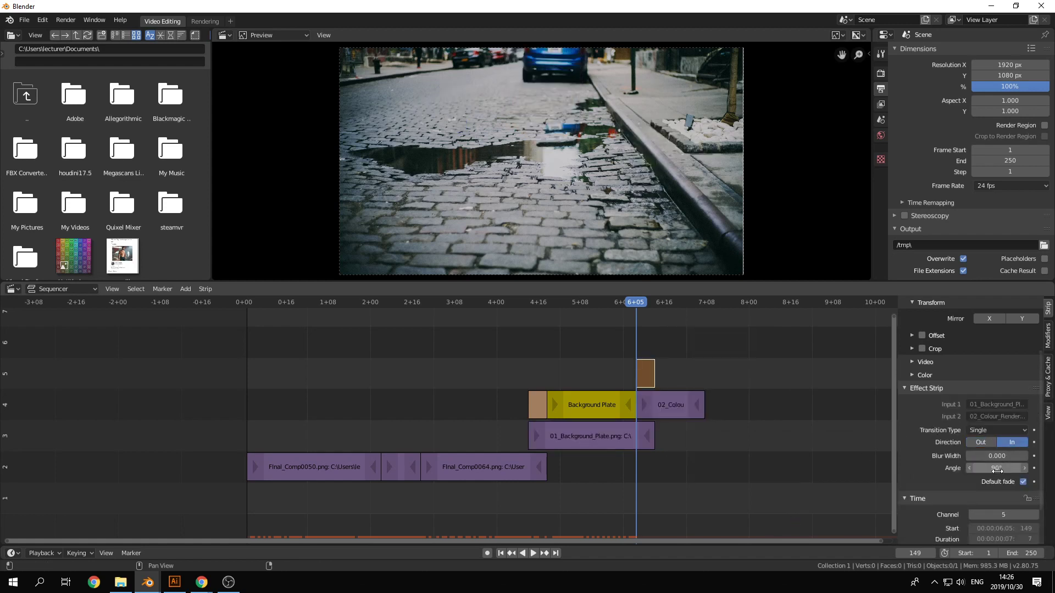
Duplicate the Background Plate title onto channel 5, starting at frame 156 directly after the second wipe, and play through it.
click(608, 403)
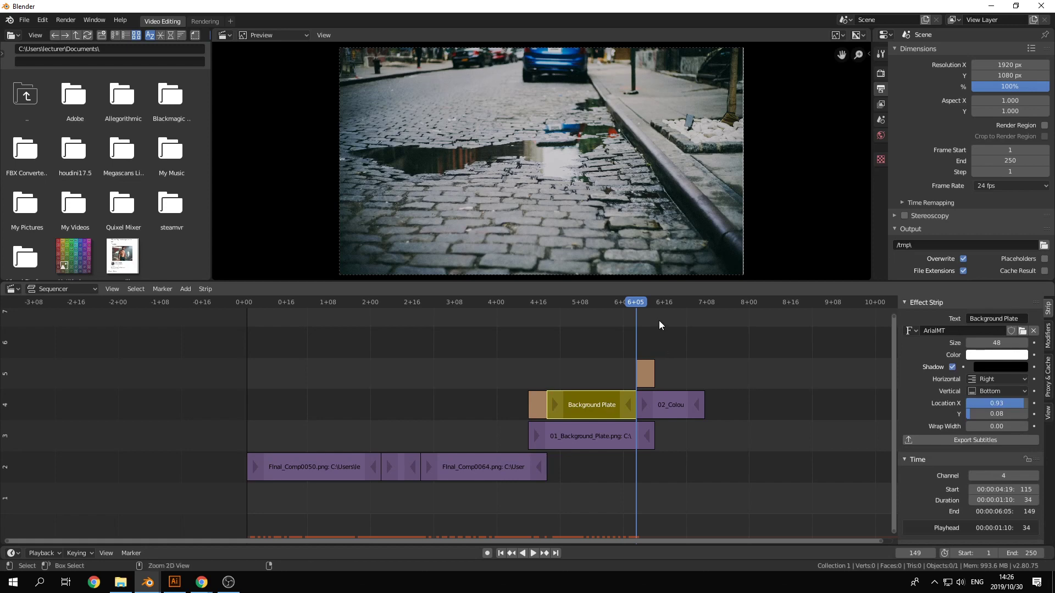
key(shift+d)
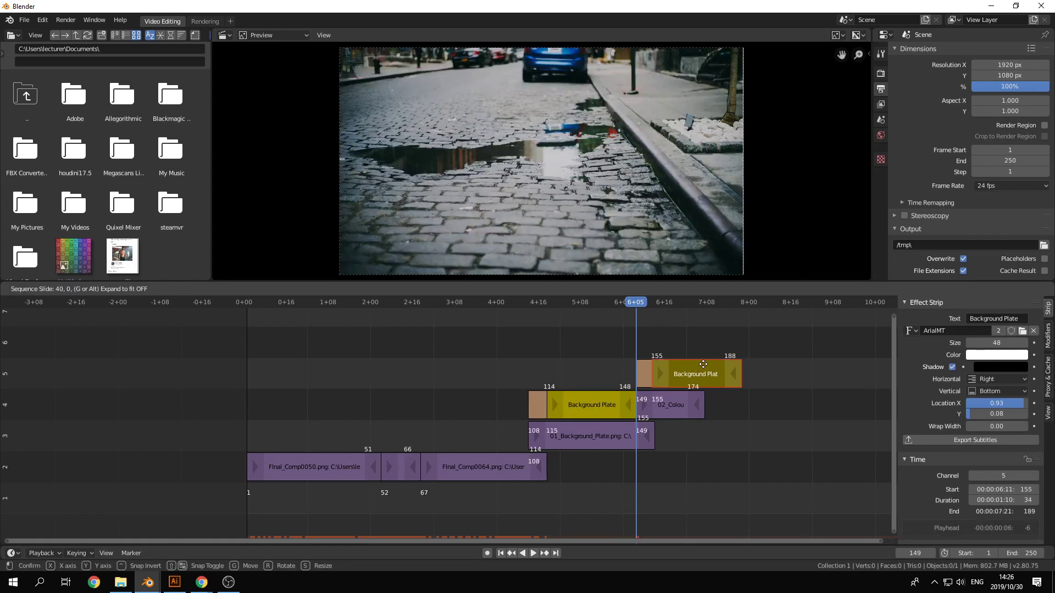
click(705, 364)
key(space)
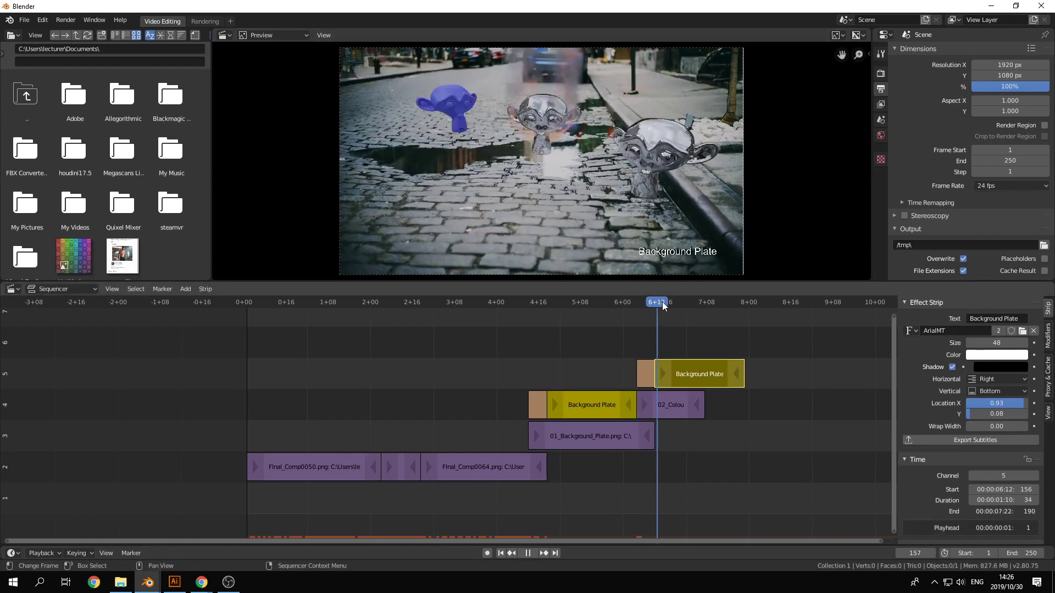
key(space)
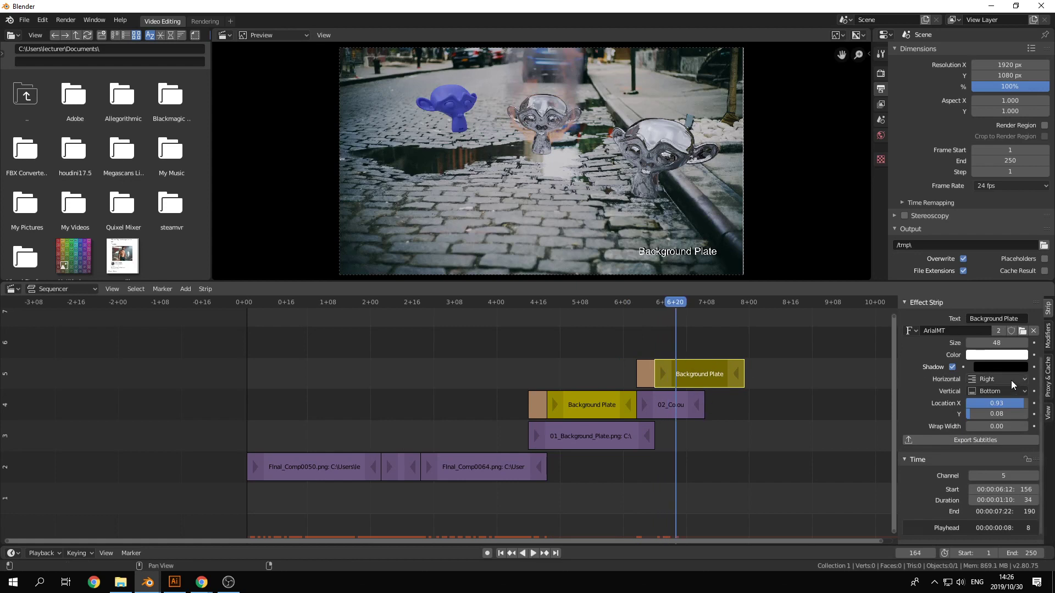
Change the text of the duplicated title on channel 5 to "Colour Render".
scroll(1003, 351, up, 3)
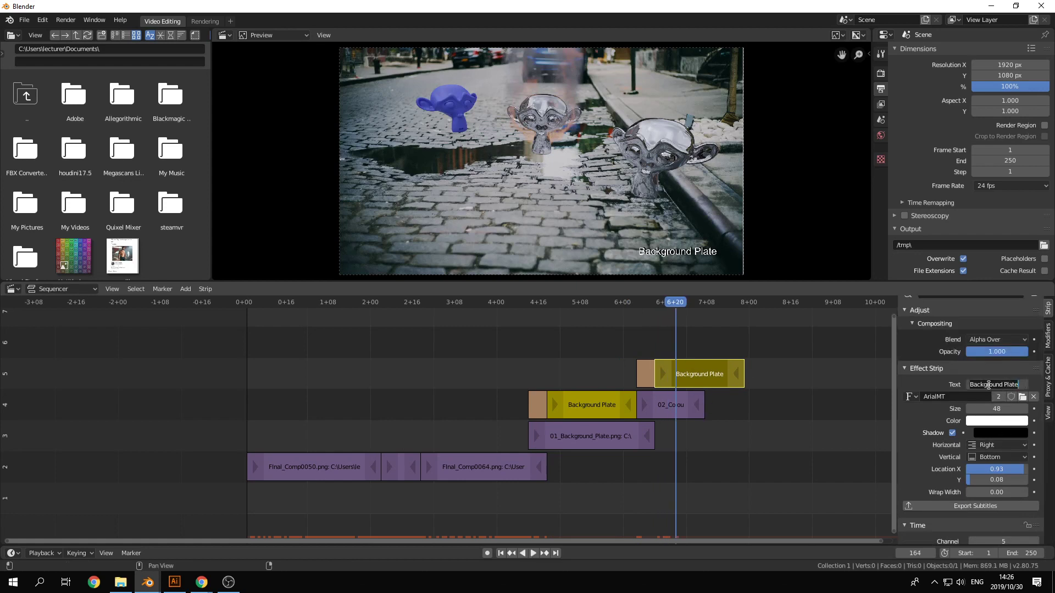
key(ctrl+a)
text(Colour Render)
key(Return)
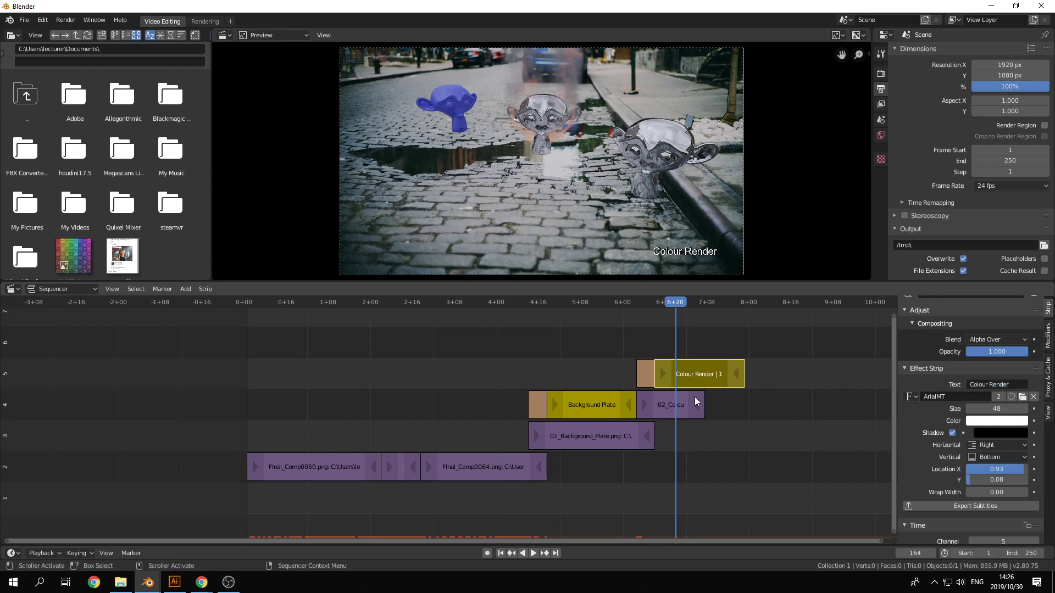
Extend the 02_Colour_Render.png strip past the end of its title to end at frame 197, giving it 48 frames.
drag(696, 400, 754, 403)
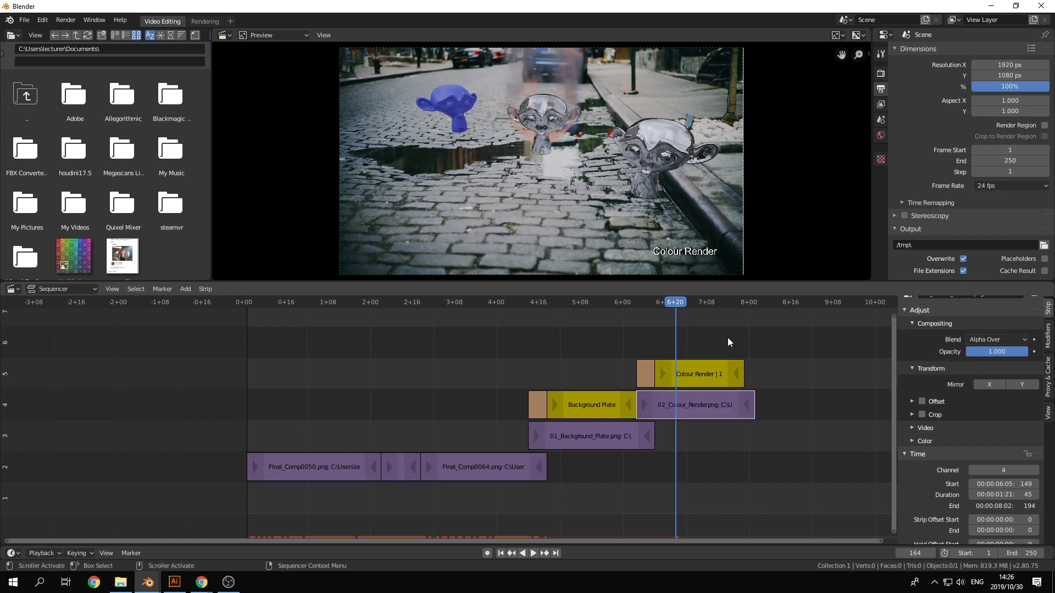
click(745, 302)
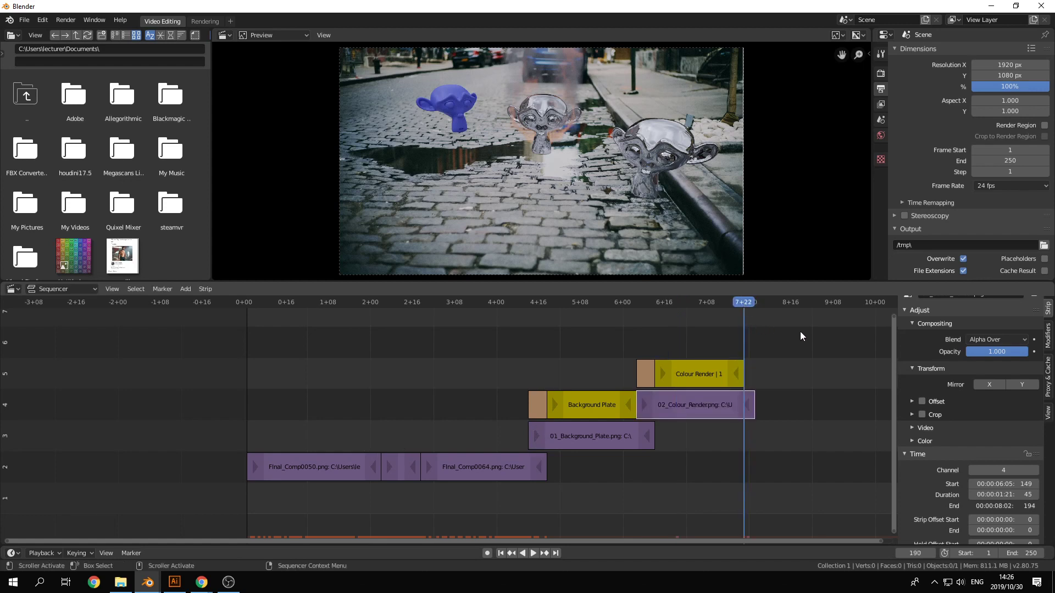
key(space)
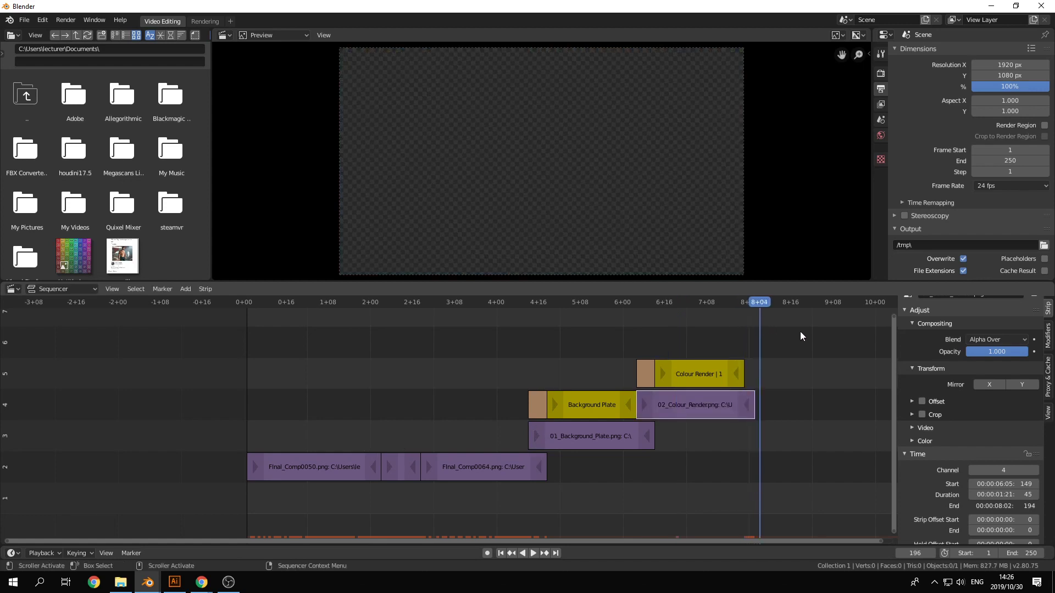
drag(743, 413, 760, 409)
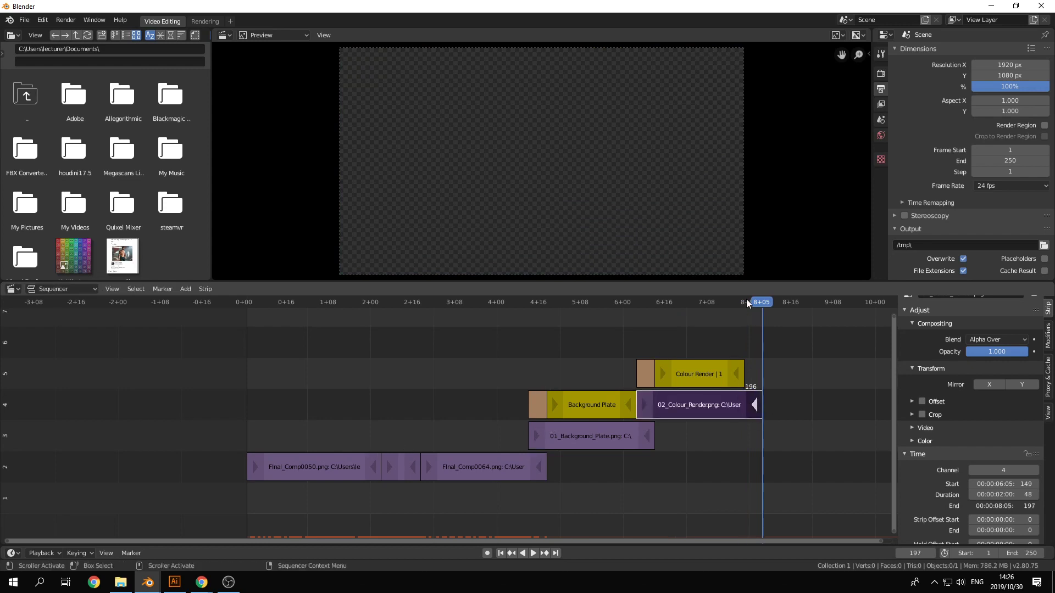
Add 03_Colour_Correction.png as an image strip at frame 190, where the Colour Render title ends.
click(746, 301)
key(Left)
key(shift+a)
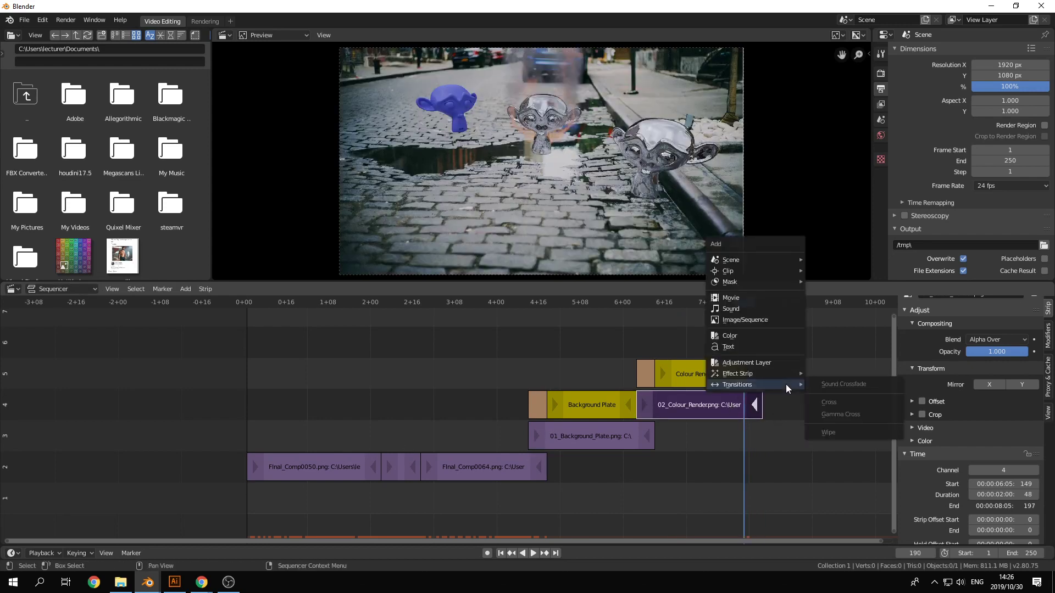
click(753, 323)
click(193, 108)
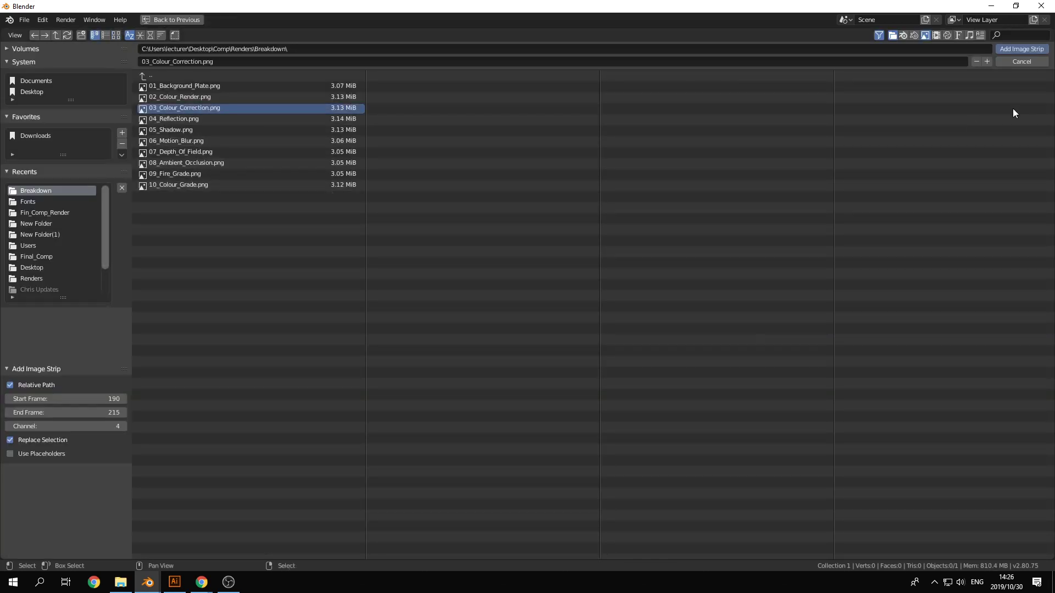
click(1027, 51)
Add a Wipe transition from the 02_Colour_Render.png strip to the 03_Colour_Correction.png strip.
middle_drag(754, 354, 517, 396)
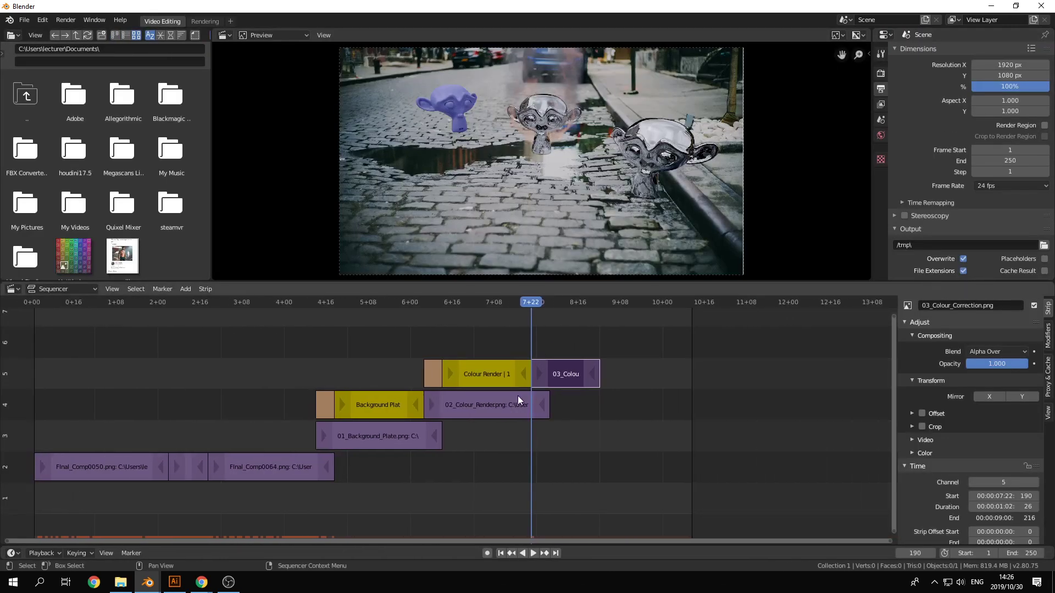
key(shift+a)
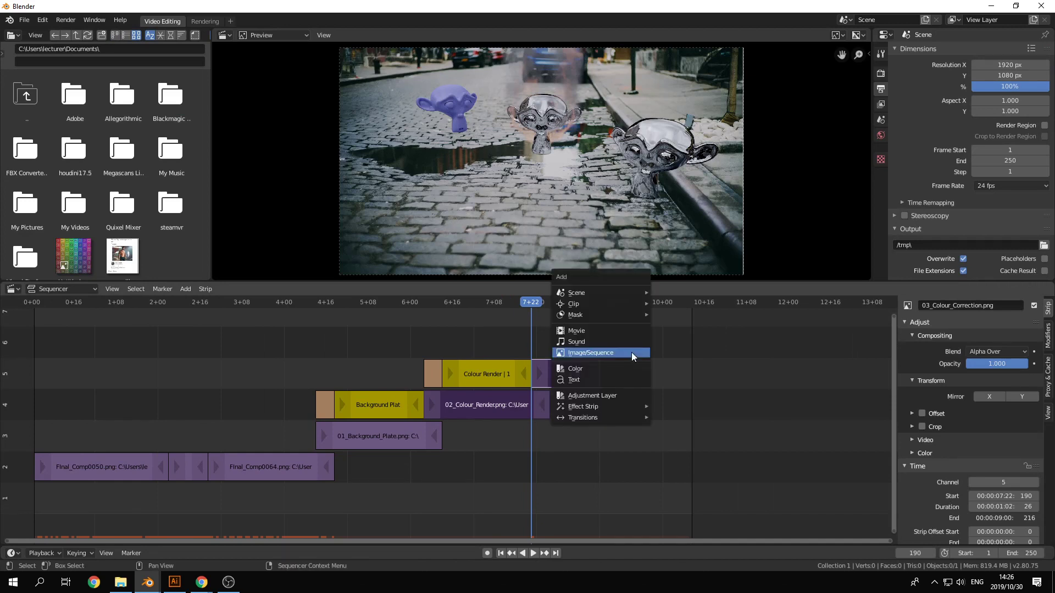
mouse_move(624, 419)
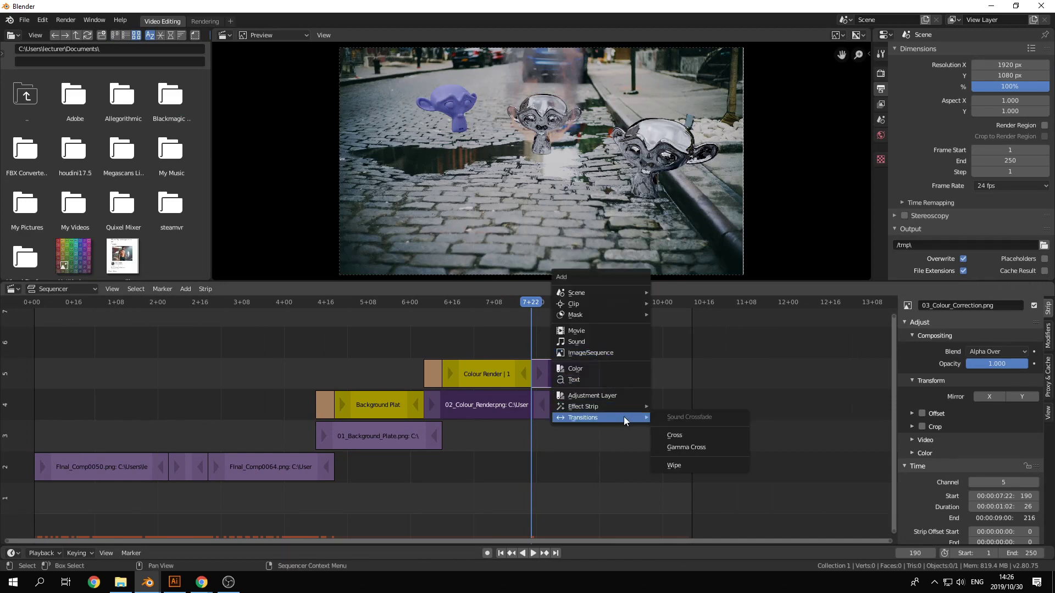
click(698, 465)
Set the wipe into 03_Colour_Correction.png to direction In with an angle of 90°.
click(1011, 521)
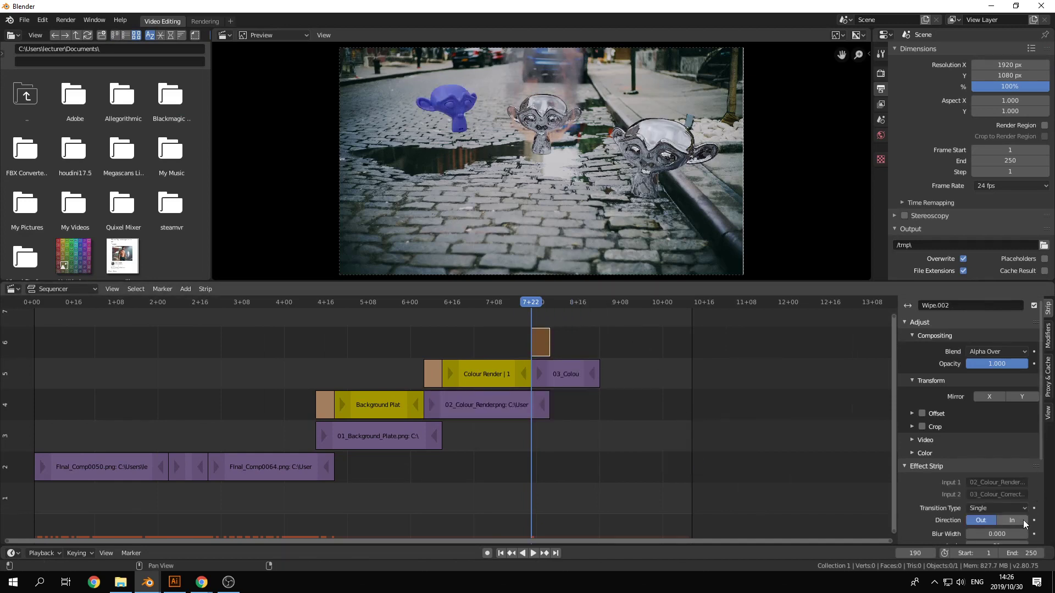
scroll(1013, 512, down, 2)
click(998, 501)
text(90)
key(Return)
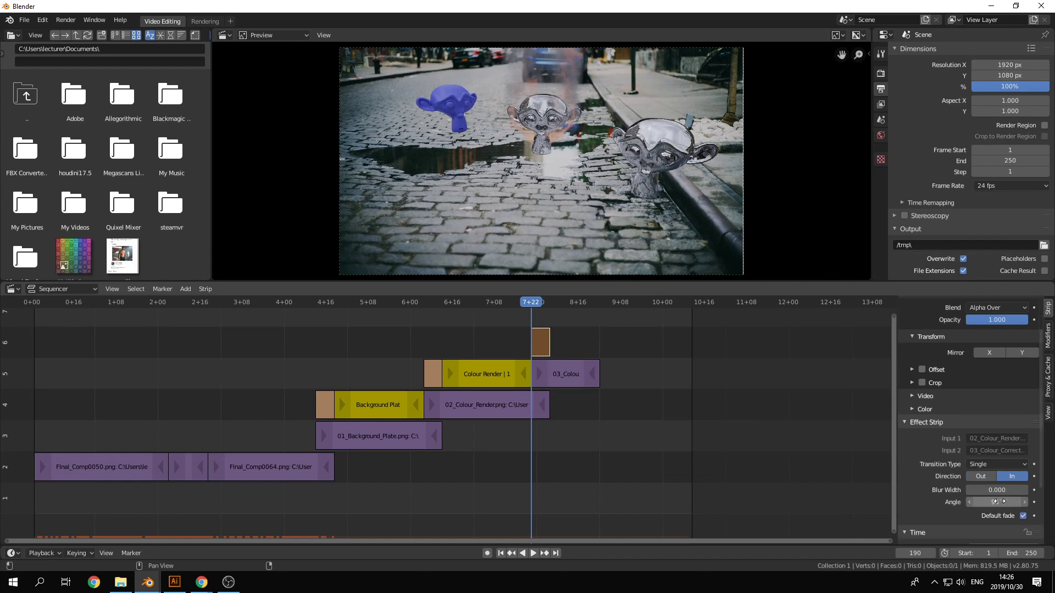
Duplicate the Colour Render title onto channel 6, starting at frame 197 directly after the newest wipe.
click(493, 376)
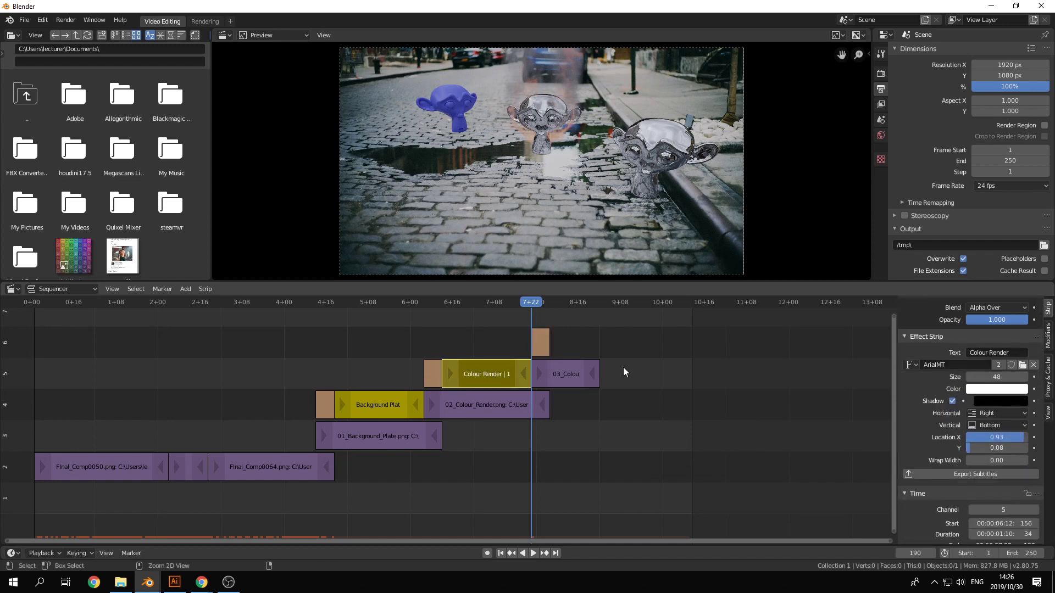
key(shift+d)
click(617, 347)
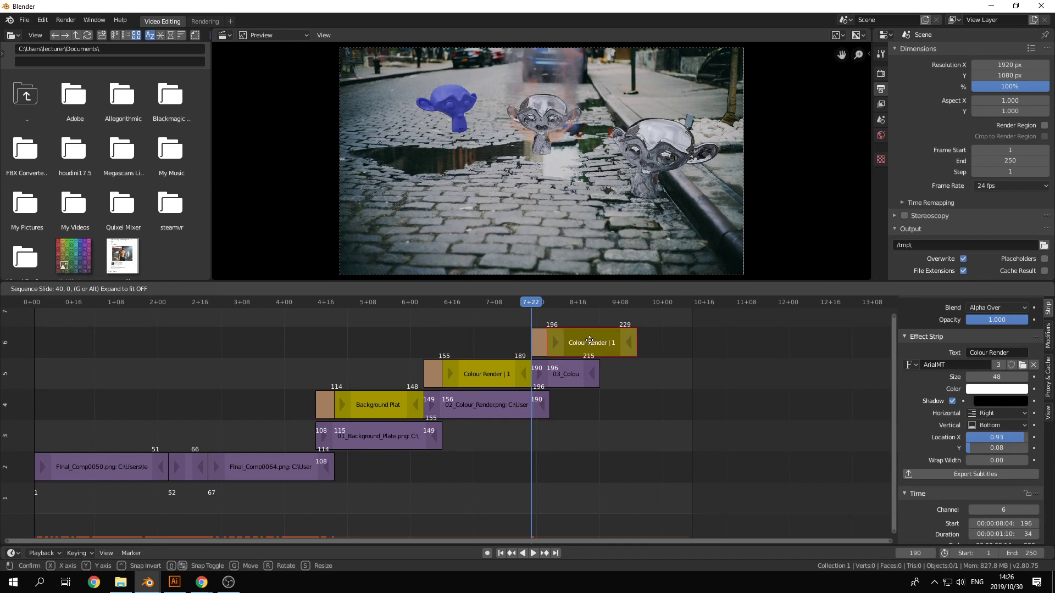
click(594, 340)
With the playhead on the duplicated title at frame 198, change its text to "Colour Correction".
click(551, 303)
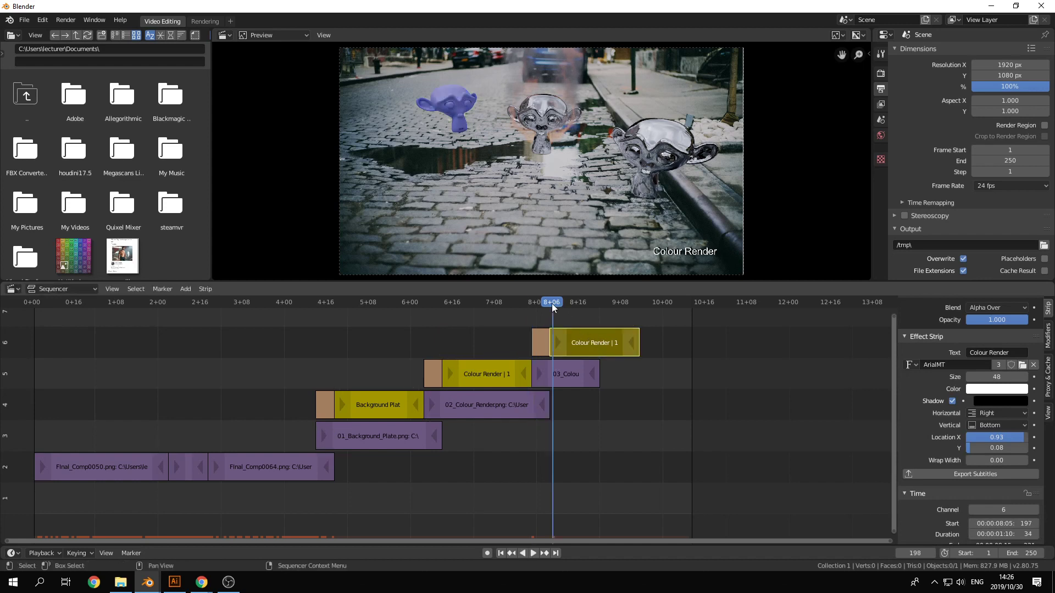
scroll(1013, 371, up, 1)
click(998, 374)
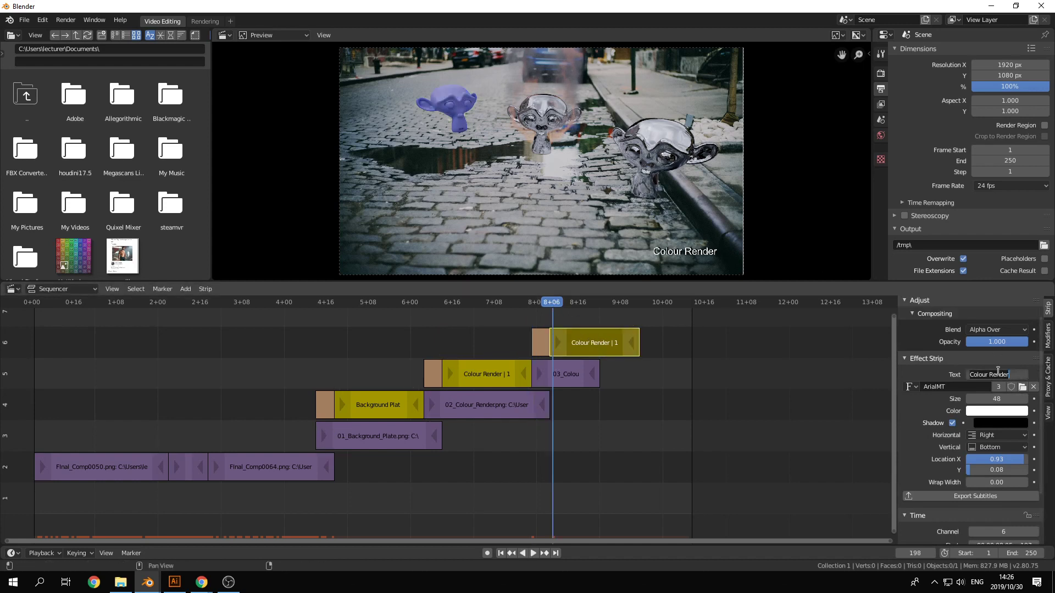
text(Colour Correction)
key(Return)
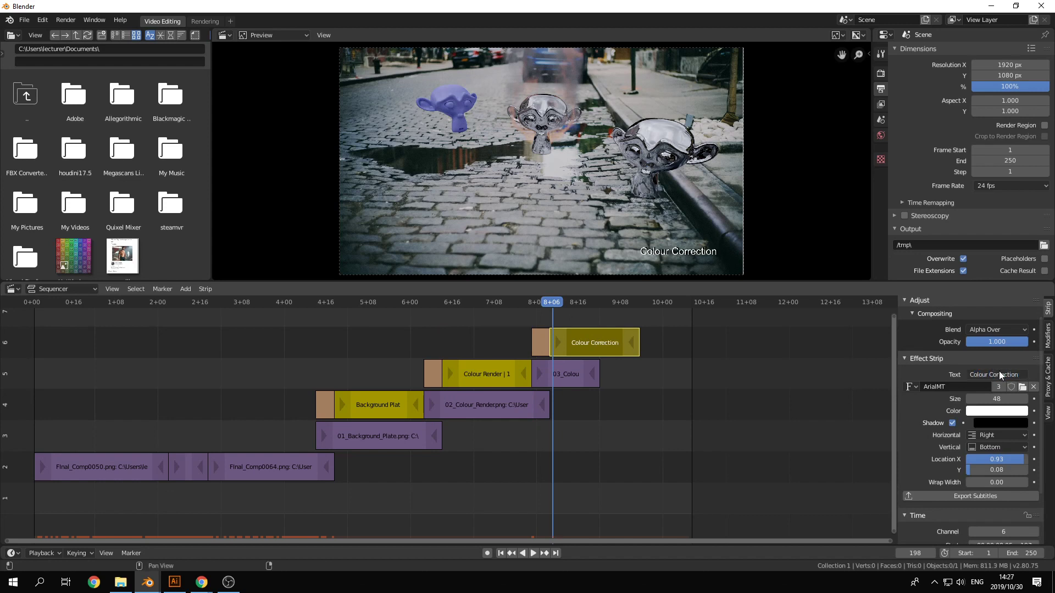
Extend the 03_Colour_Correction.png strip past the end of its title to end at frame 238, giving it 48 frames.
drag(593, 379, 649, 378)
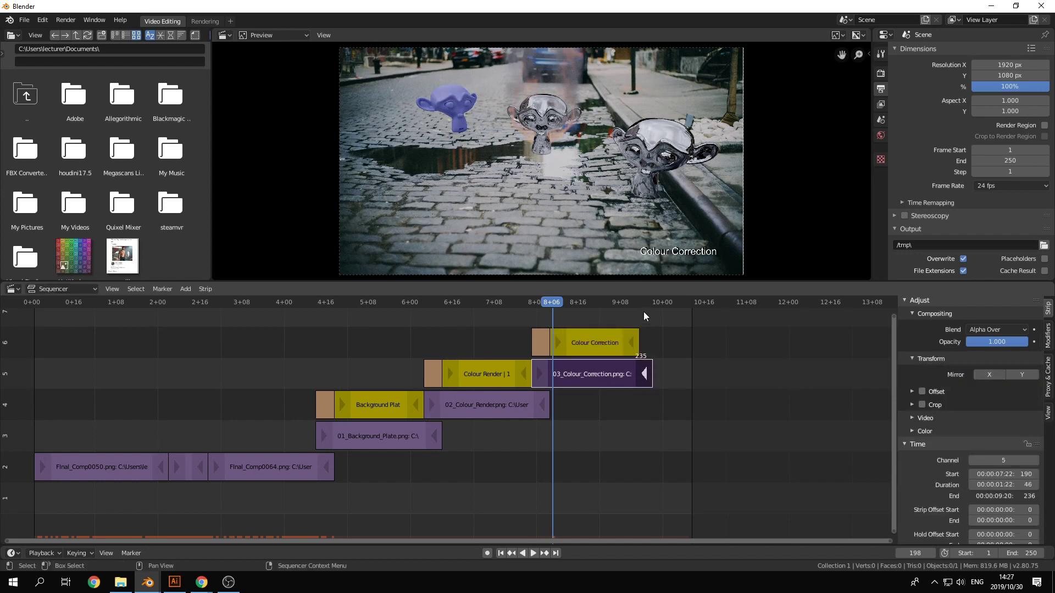
drag(641, 304, 639, 304)
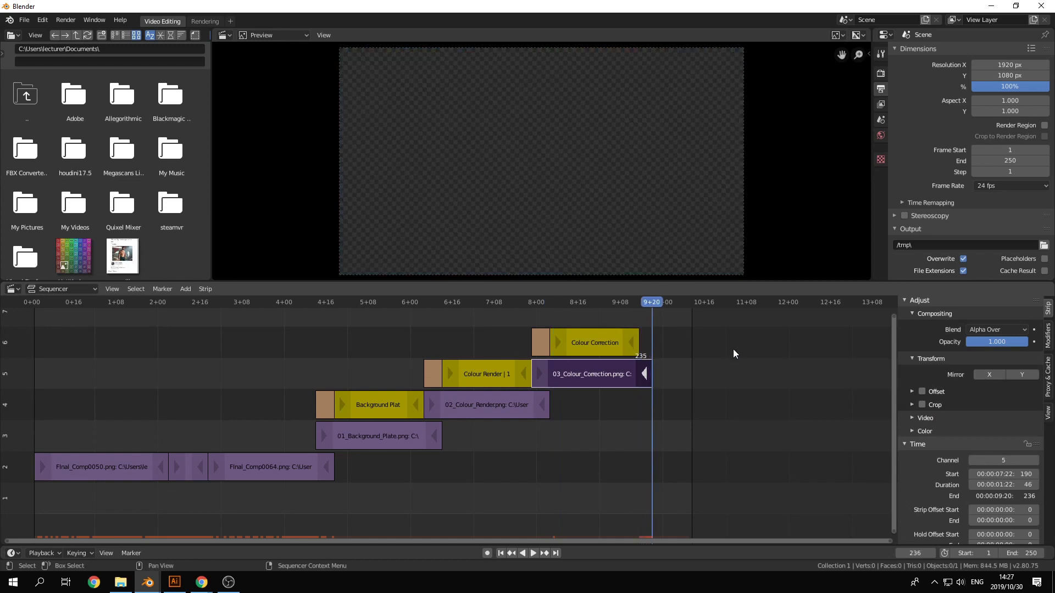
drag(641, 381, 647, 382)
Set the scene's end frame to 700.
click(1020, 553)
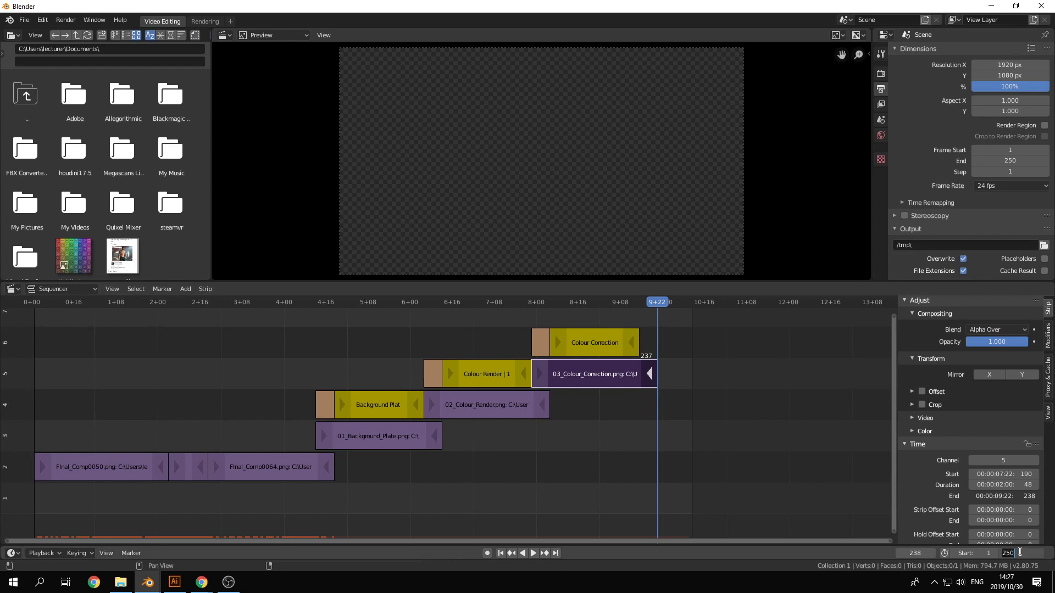
text(700)
key(Return)
Add 04_Reflection.png as an image strip at frame 231, where the Colour Correction title ends.
scroll(767, 428, down, 2)
middle_drag(767, 427, 416, 384)
scroll(423, 379, up, 4)
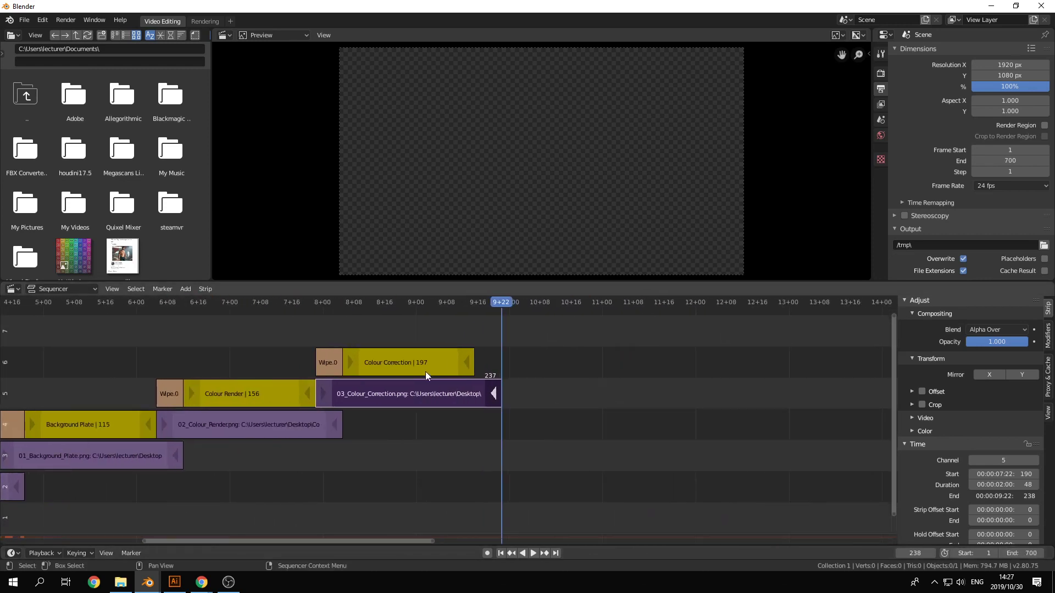
click(474, 303)
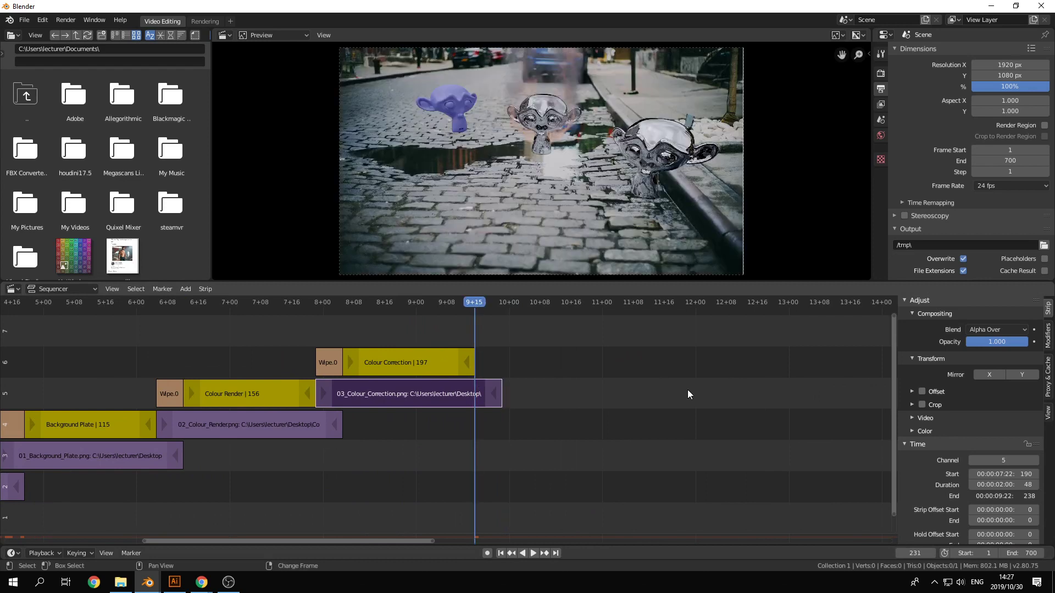
key(shift+a)
mouse_move(684, 390)
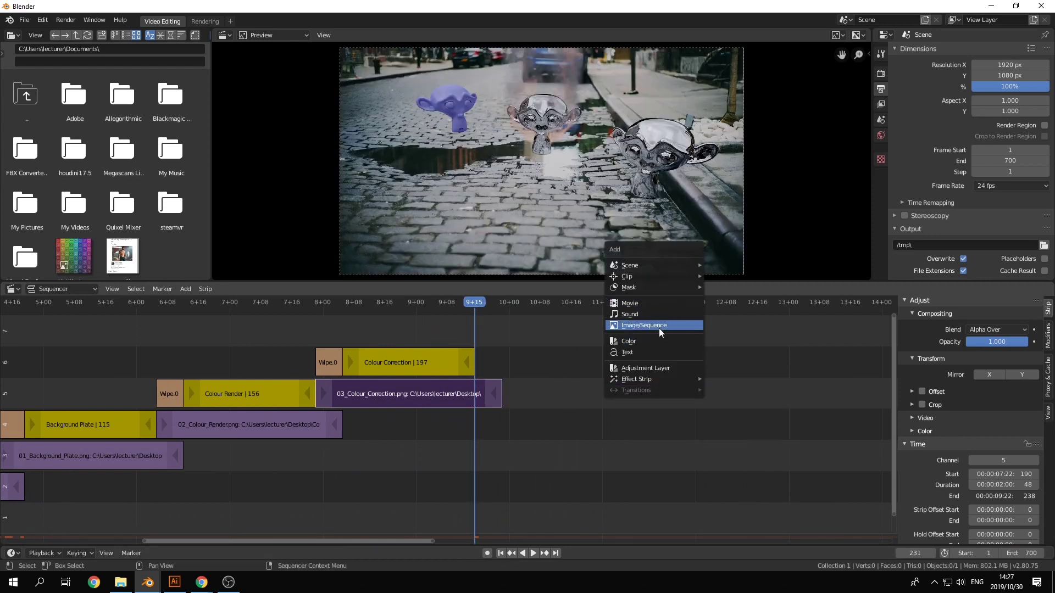
click(658, 327)
click(176, 118)
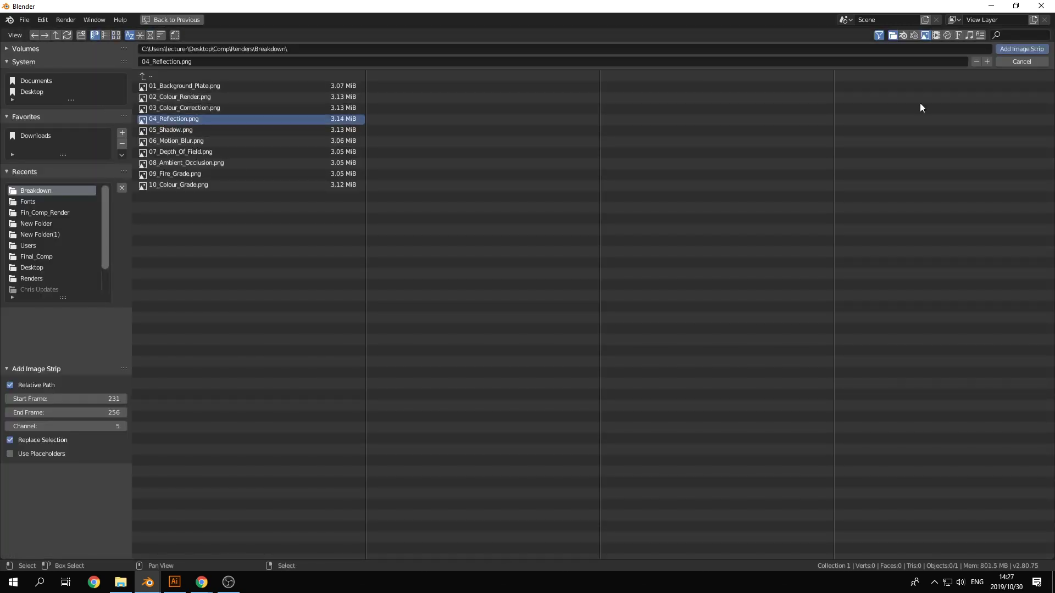
click(1014, 49)
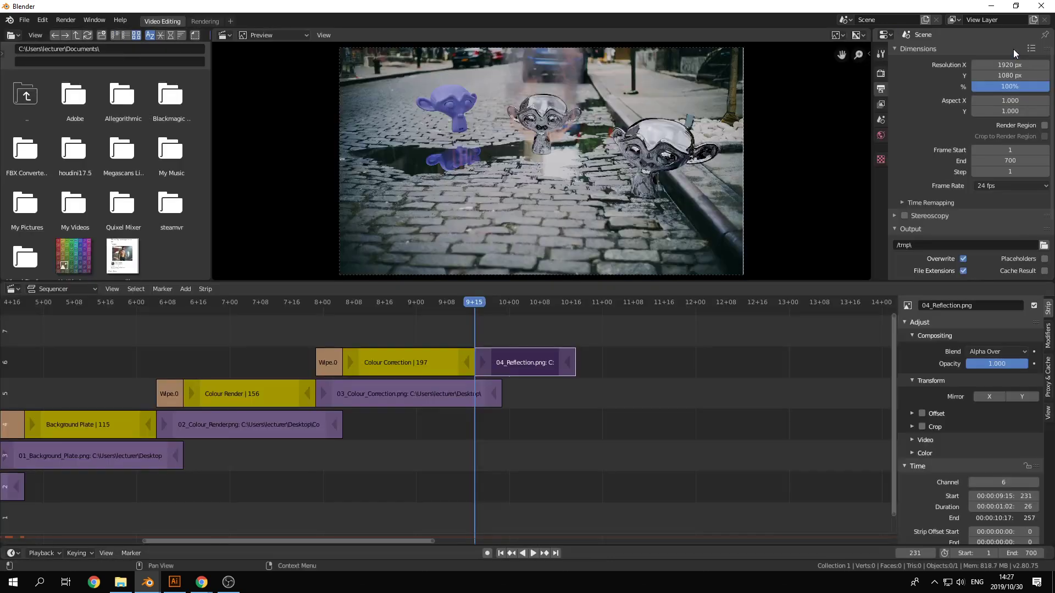
Add a Wipe transition with the previous wipe, the 03_Colour_Correction.png strip and the 04_Reflection.png strip all selected.
click(329, 360)
shift+click(426, 391)
shift+click(512, 365)
key(shift+a)
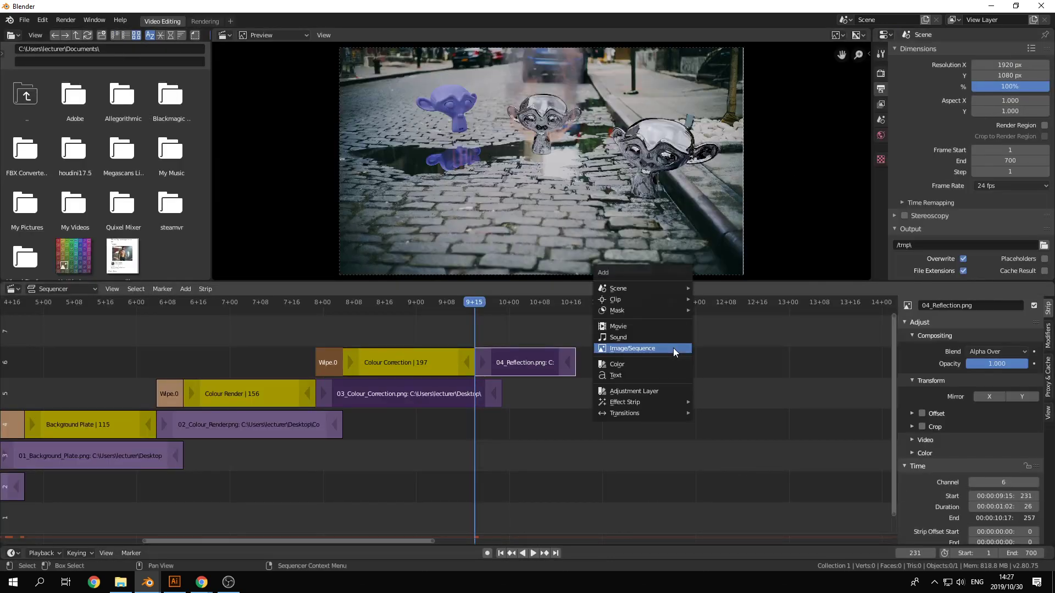
mouse_move(656, 417)
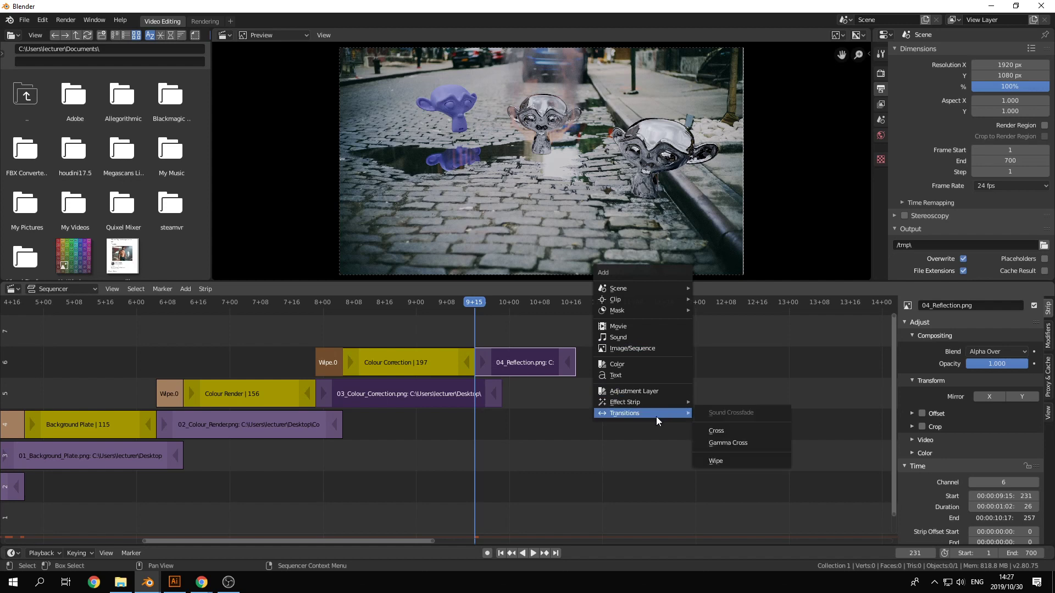
click(719, 459)
Delete the selected Wipe strip above the Colour Correction title.
scroll(989, 483, down, 3)
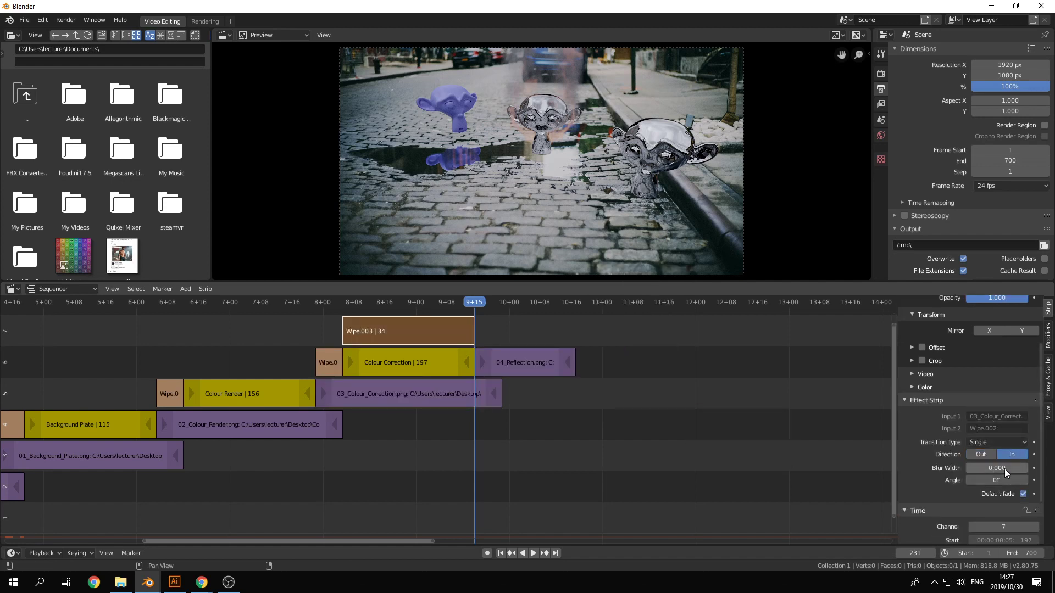
click(995, 479)
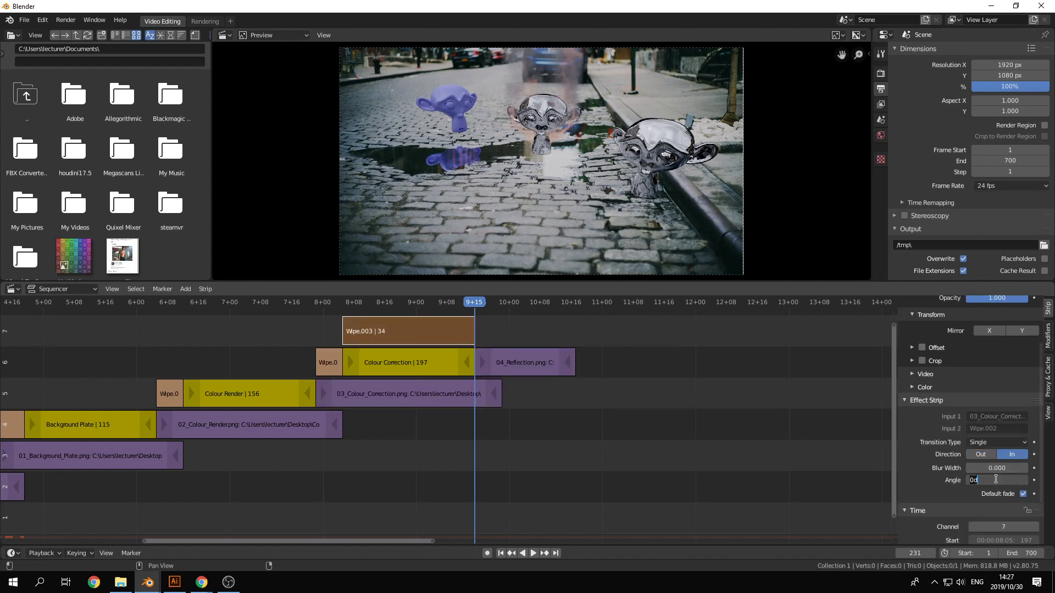
key(Return)
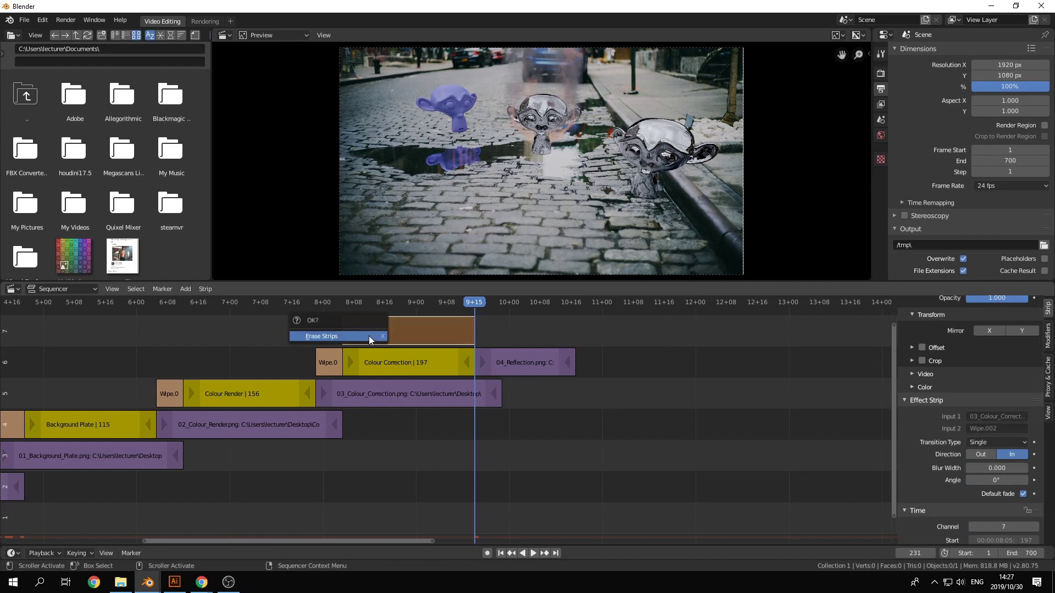
key(x)
click(381, 339)
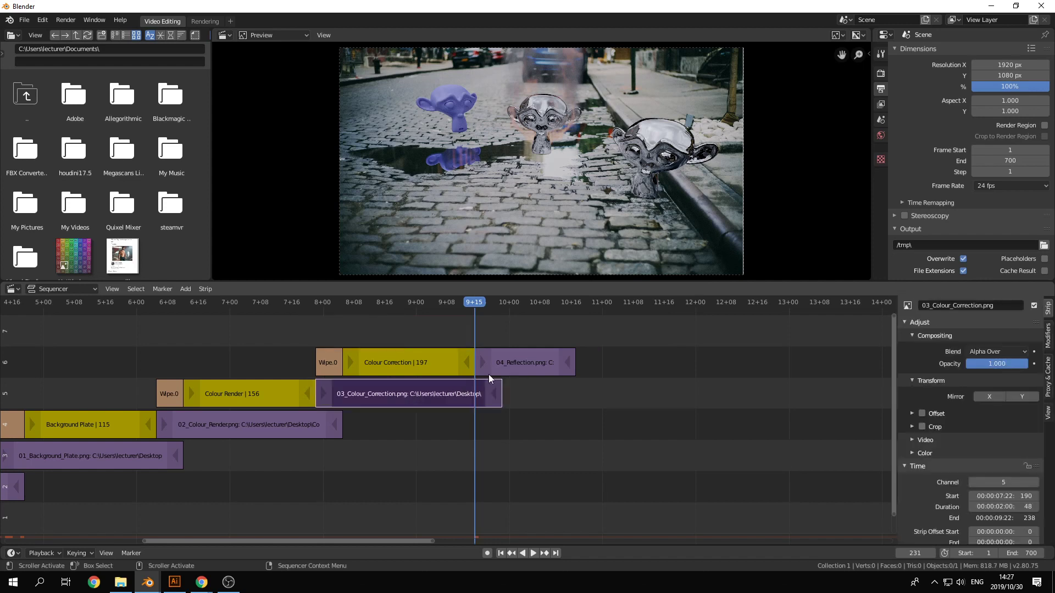
Add a Wipe transition between the 03_Colour_Correction.png and 04_Reflection.png strips only.
click(526, 366)
key(shift+a)
mouse_move(639, 340)
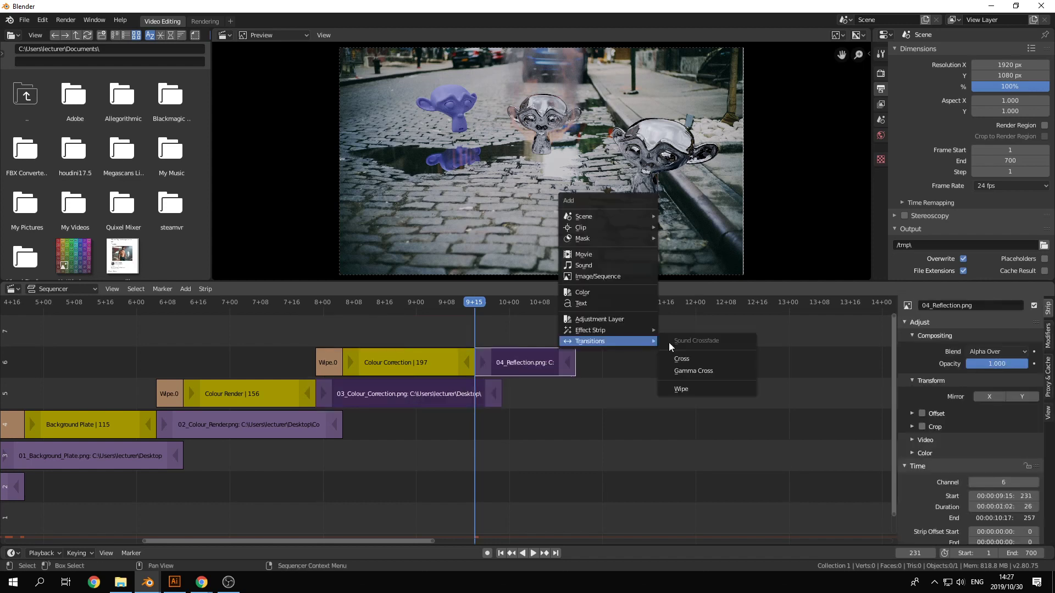
click(704, 384)
Set the direction of the wipe into 04_Reflection.png to In and its angle to 90°.
click(1010, 520)
scroll(1007, 522, down, 2)
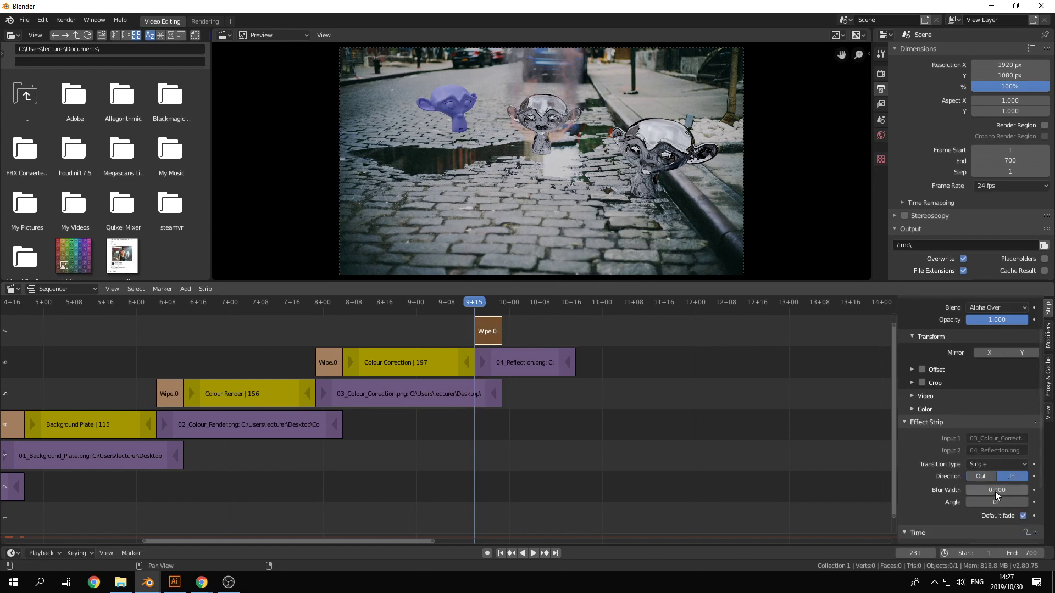
double_click(991, 502)
text(90)
key(Return)
Copy the Colour Correction title and place the copy on channel 7 at frame 238, where the wipe into 04_Reflection.png ends.
click(392, 368)
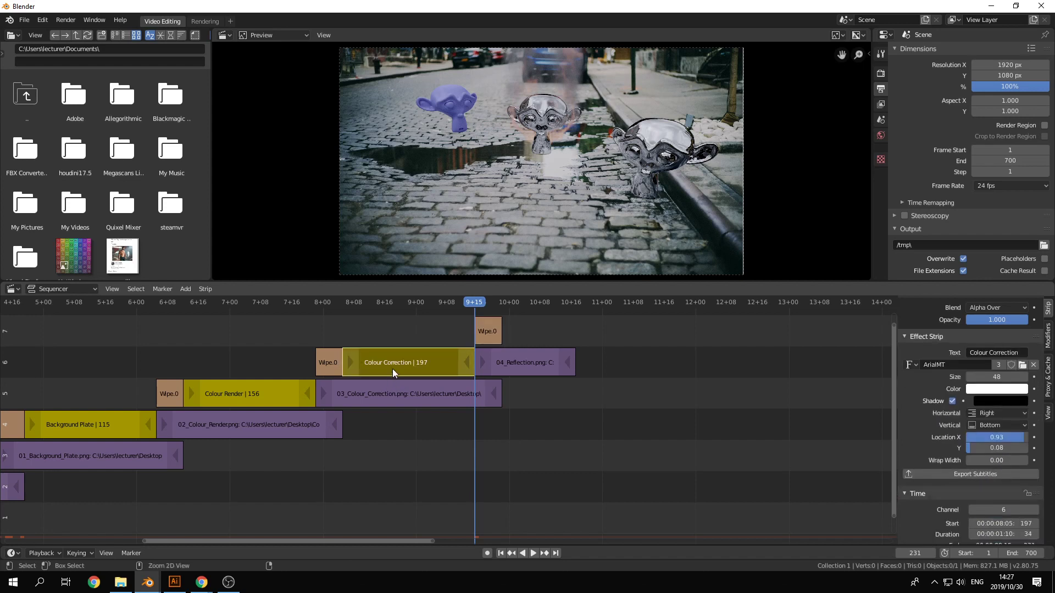
key(ctrl+c)
click(502, 298)
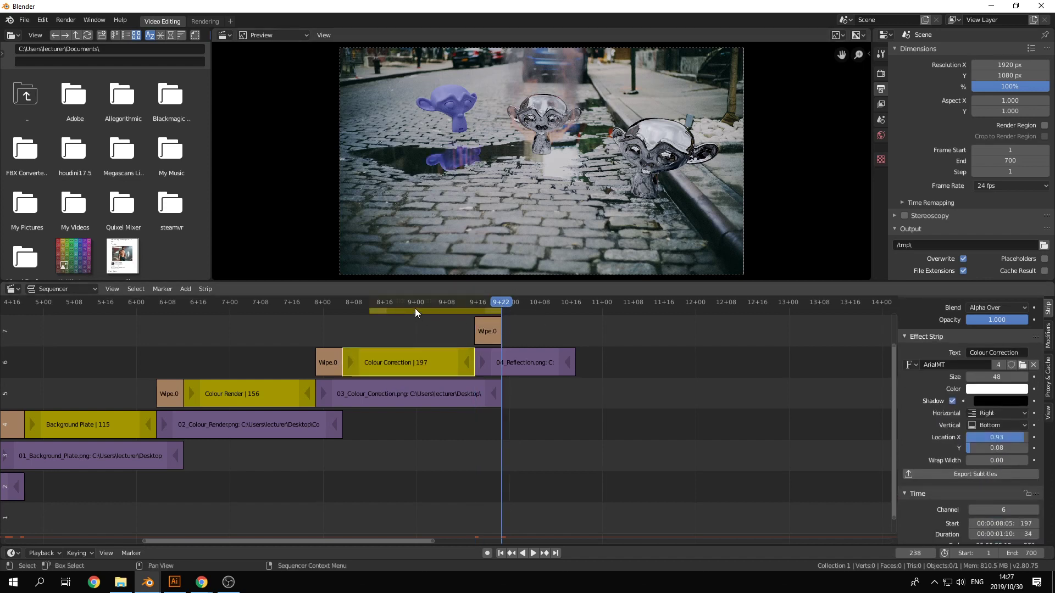
key(ctrl+v)
drag(390, 401, 519, 432)
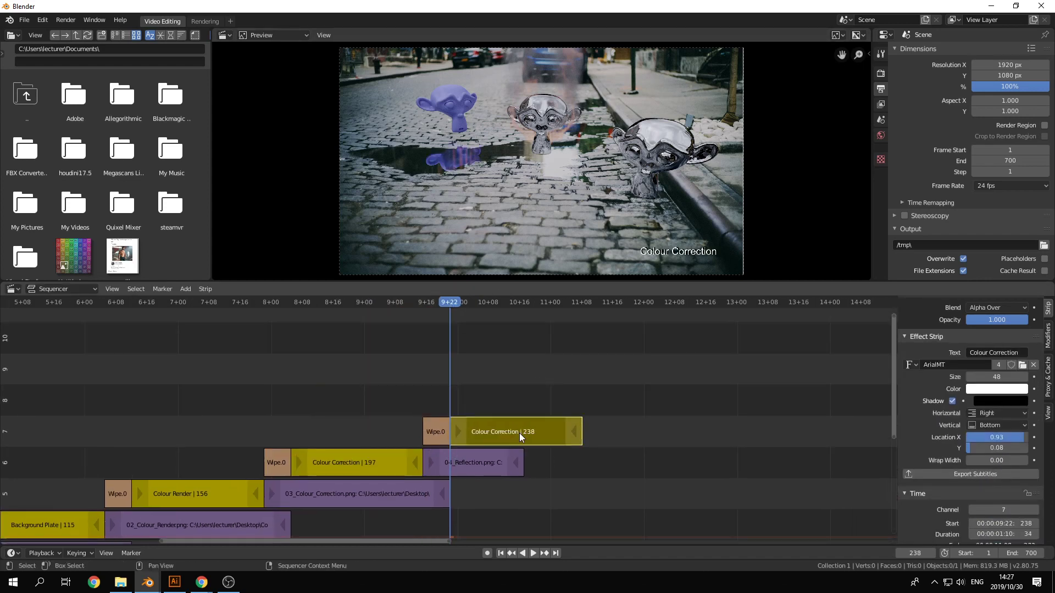
Change the copied title's text to "Reflection".
scroll(1004, 506, down, 2)
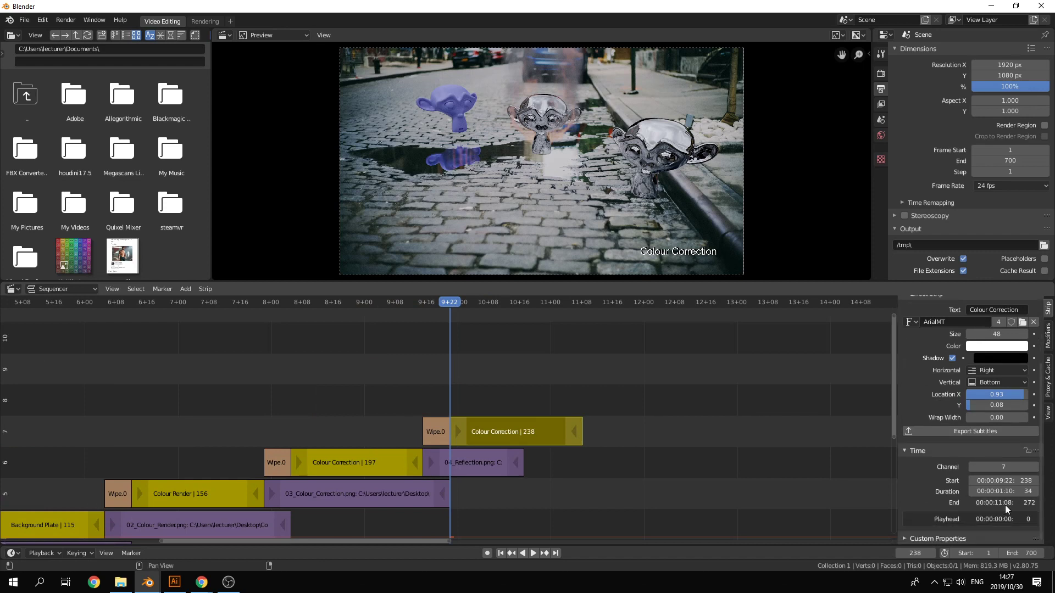
scroll(1003, 437, up, 4)
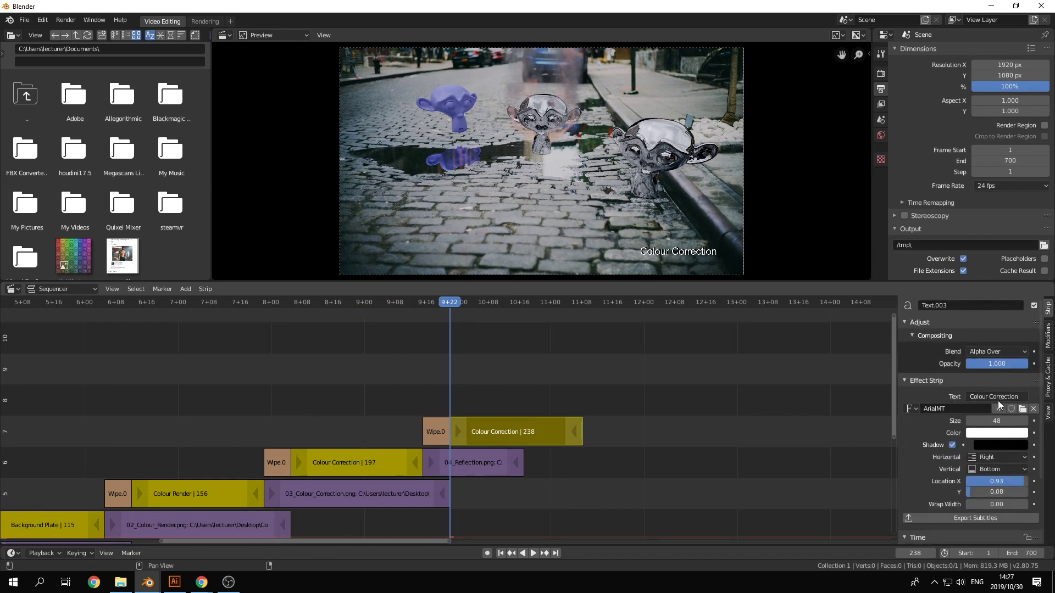
text(Refl)
key(Return)
Extend the 04_Reflection.png strip past its title to end at frame 279, giving it 48 frames.
click(577, 302)
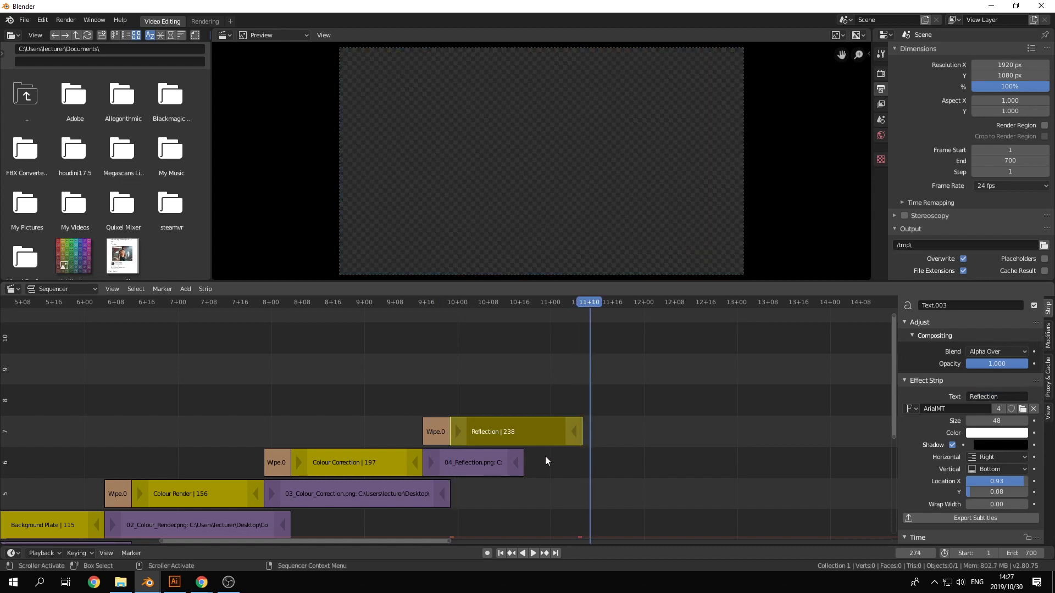
drag(529, 465, 626, 466)
Add 05_Shadow.png as an image strip at frame 272, where the Reflection title ends.
click(577, 306)
key(Right)
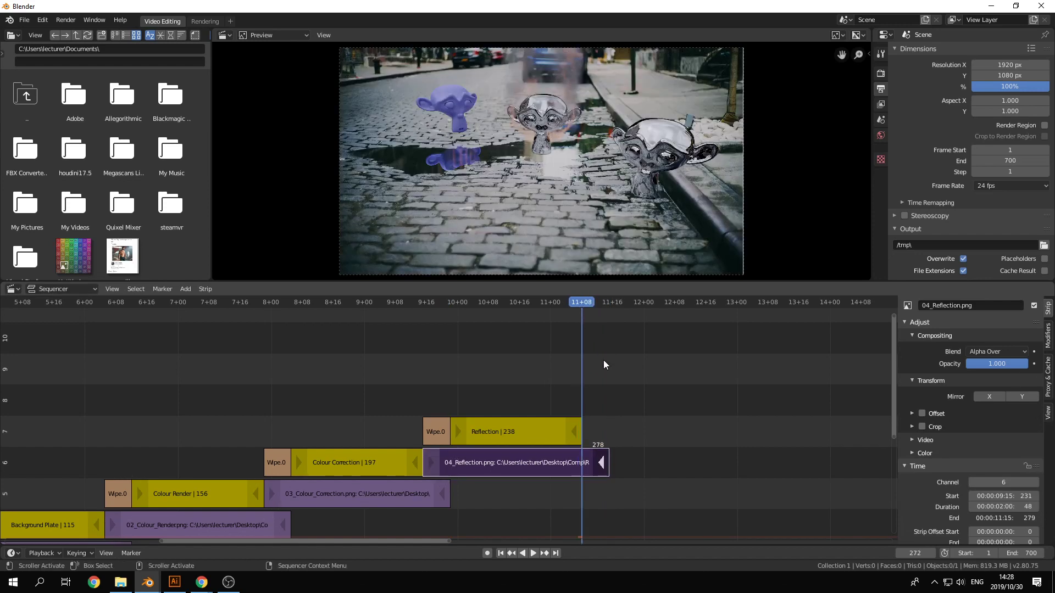
key(shift+a)
mouse_move(666, 420)
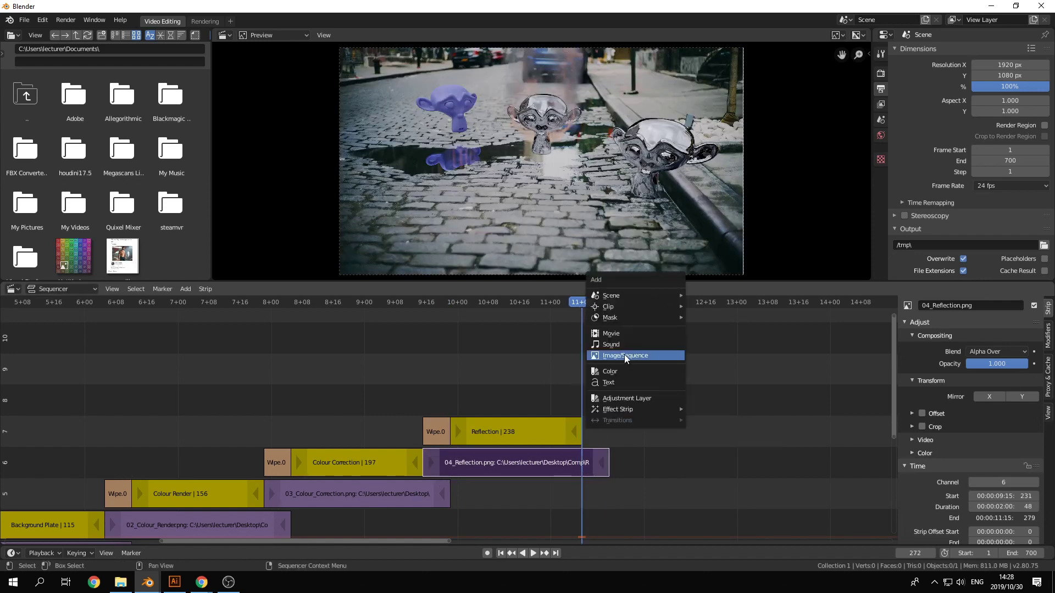
click(624, 355)
click(169, 130)
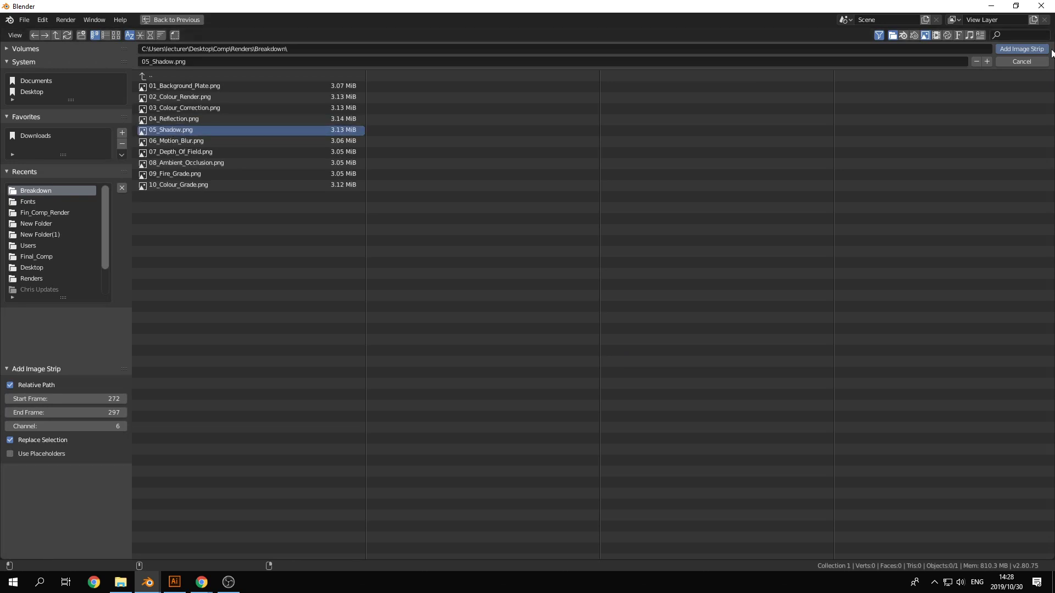
click(1016, 52)
Add a Wipe transition between the 04_Reflection.png and 05_Shadow.png strips.
middle_drag(645, 430, 459, 439)
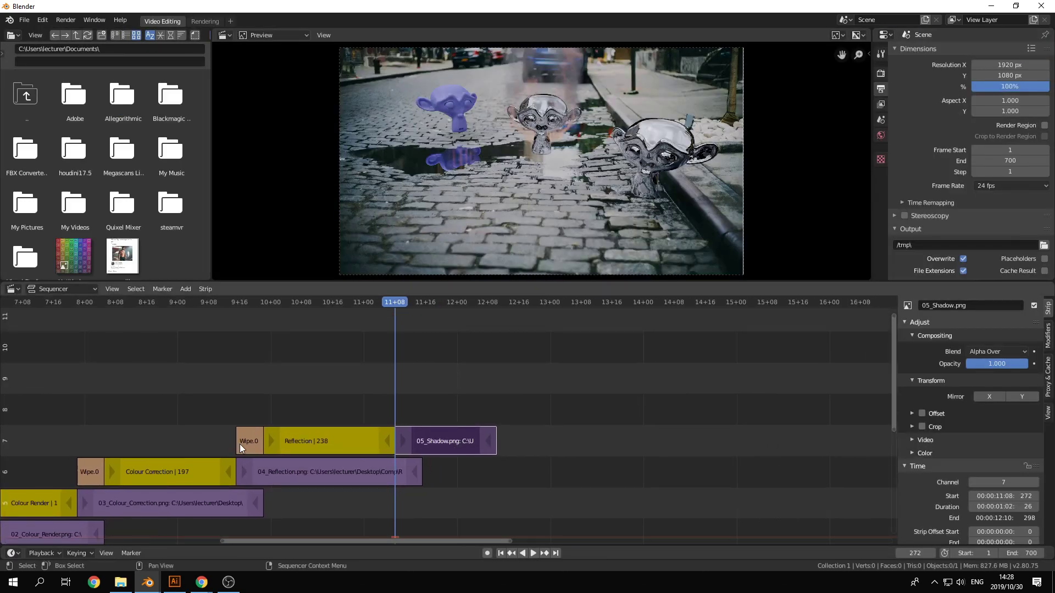
click(300, 472)
shift+click(471, 444)
key(shift+a)
mouse_move(552, 450)
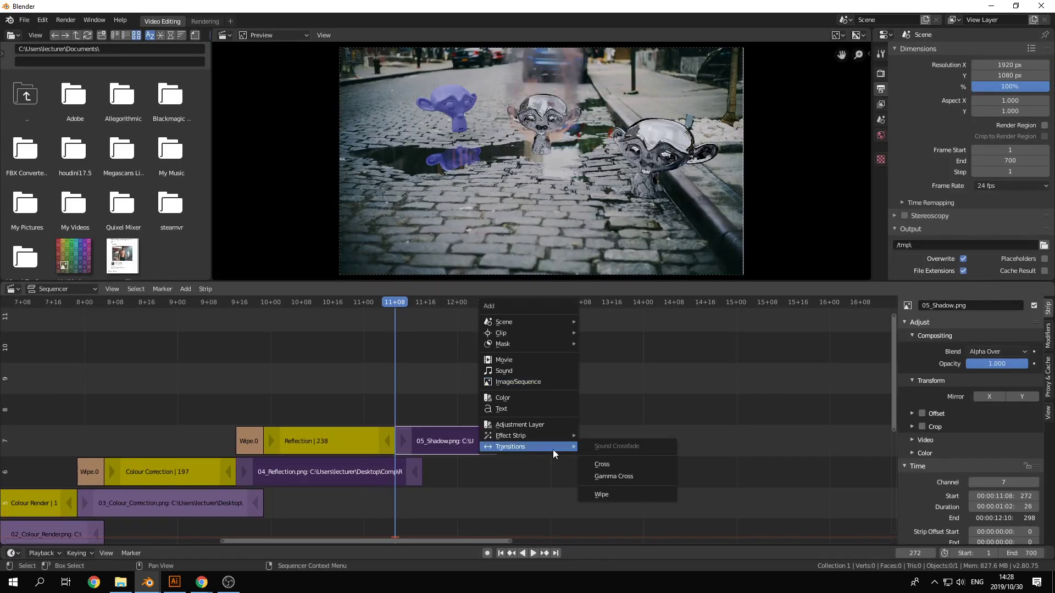
click(602, 495)
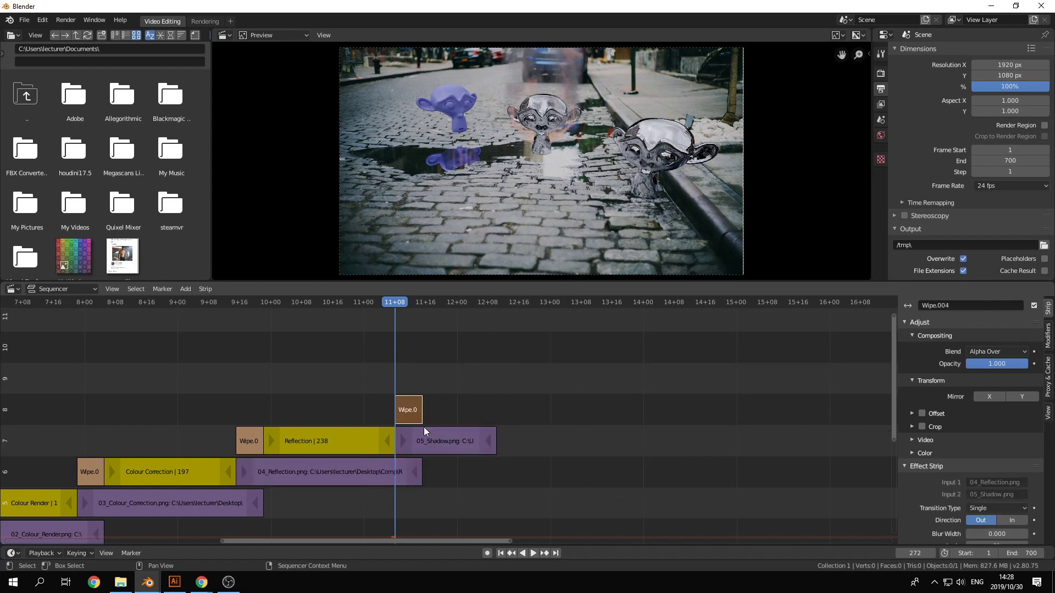
Set the direction of the wipe into 05_Shadow.png to In and adjust its angle.
click(1014, 520)
scroll(1015, 517, down, 4)
click(1001, 458)
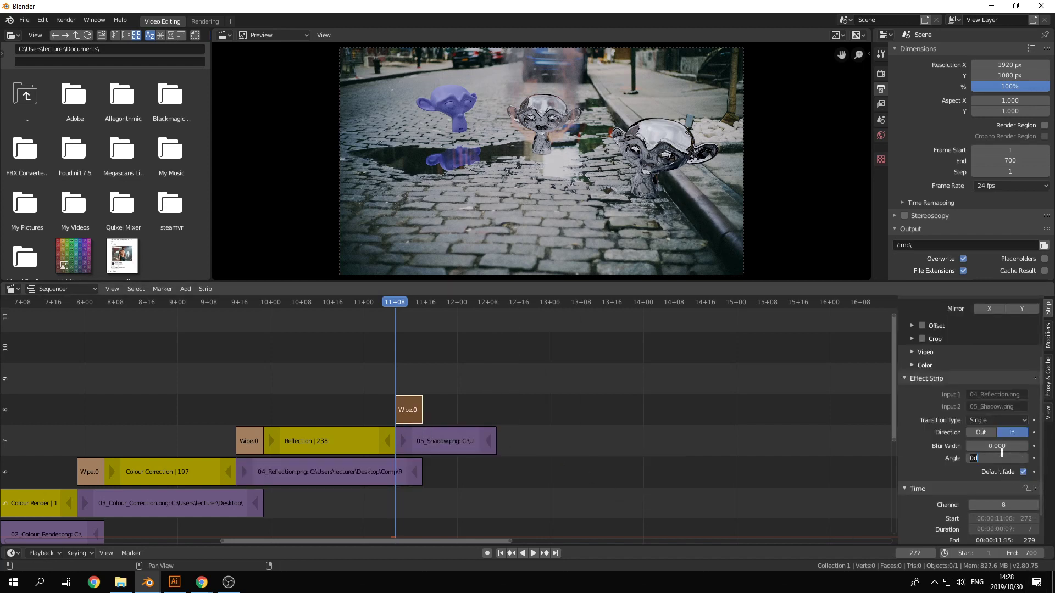
key(Return)
Copy the Reflection title and place the copy on channel 8 at frame 279, right after the wipe into 05_Shadow.png.
click(322, 447)
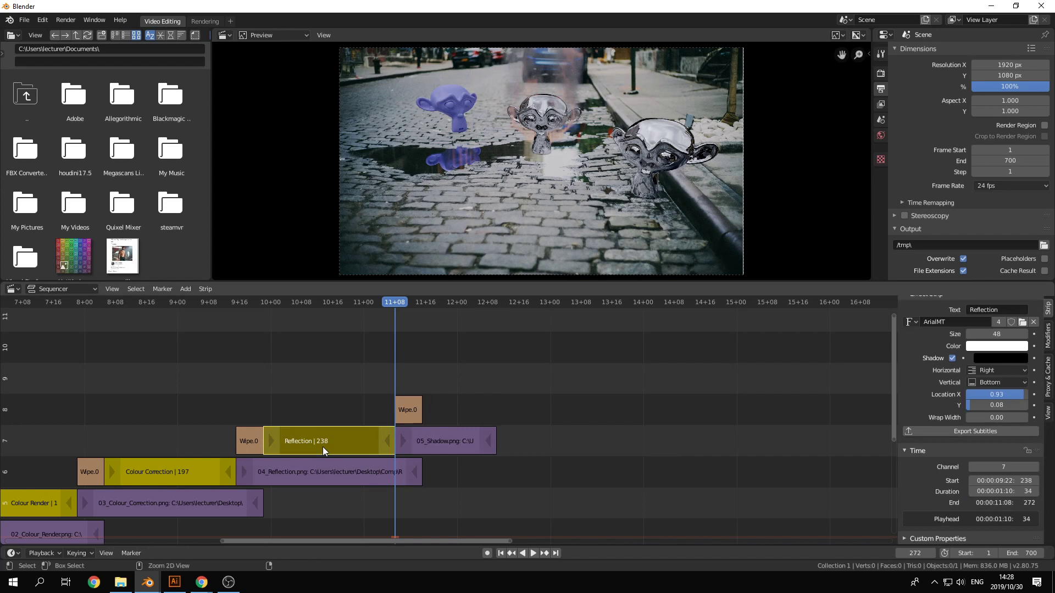
key(ctrl+c)
click(422, 301)
key(ctrl+v)
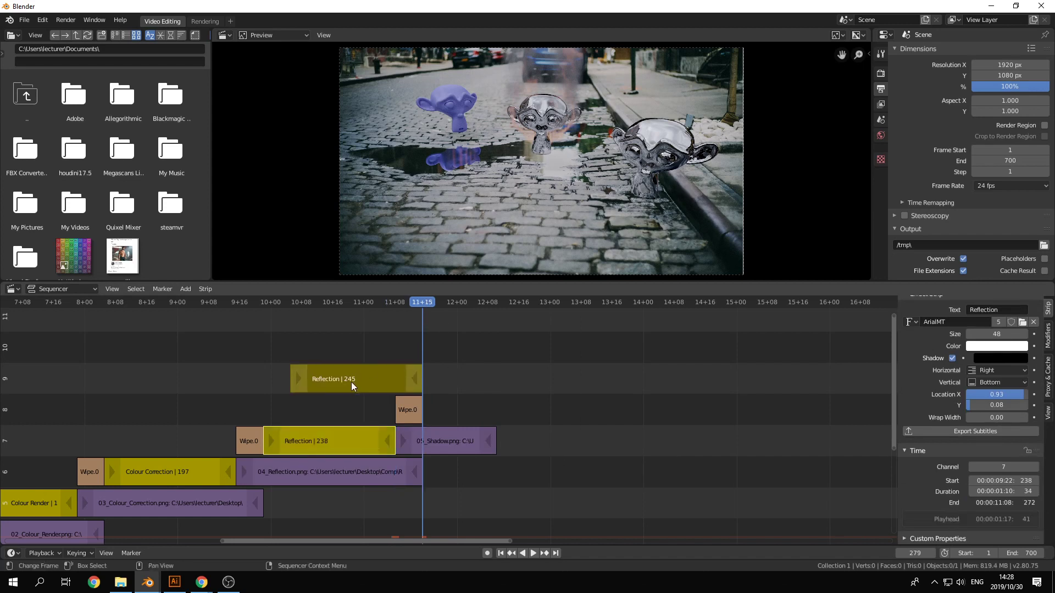
drag(351, 381, 483, 407)
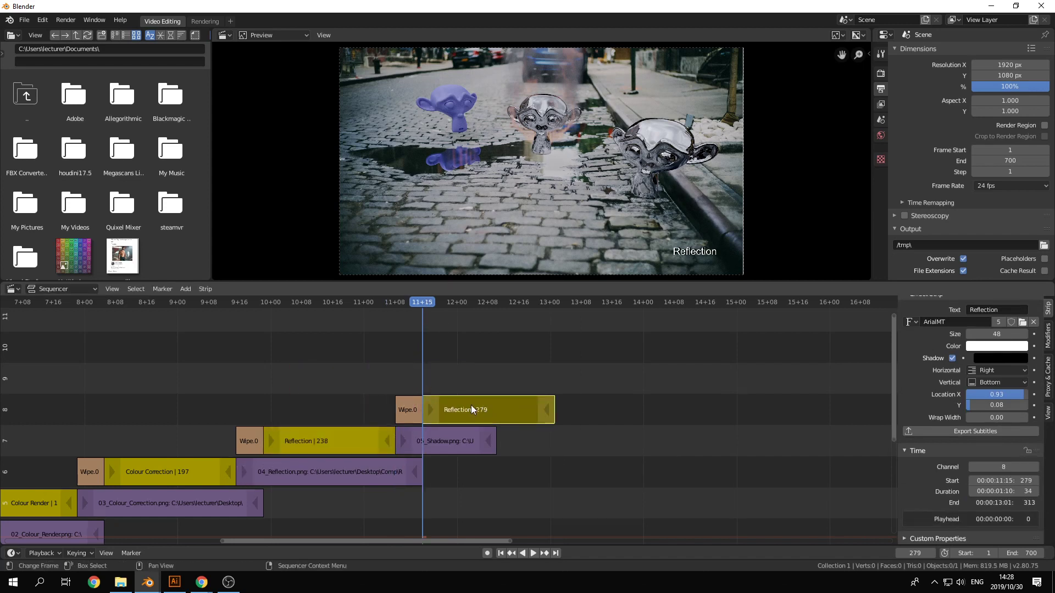
Change the copied Reflection title's text to "Shadow".
scroll(984, 406, up, 4)
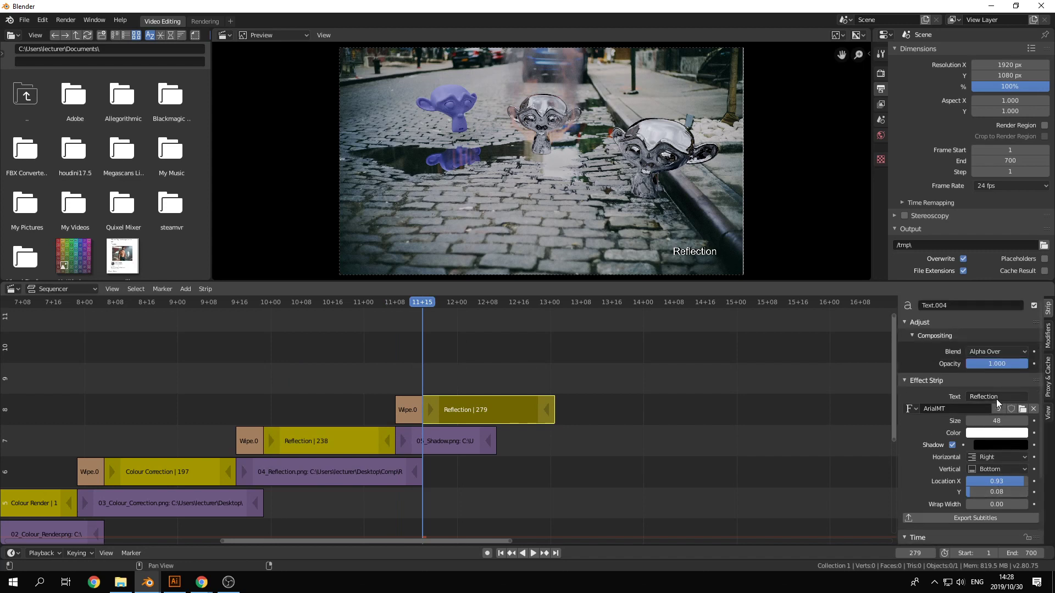
click(996, 398)
text(Shadow)
key(Return)
Extend the 05_Shadow.png strip seven frames past its title to end at frame 320, giving it 48 frames.
click(557, 302)
key(Left)
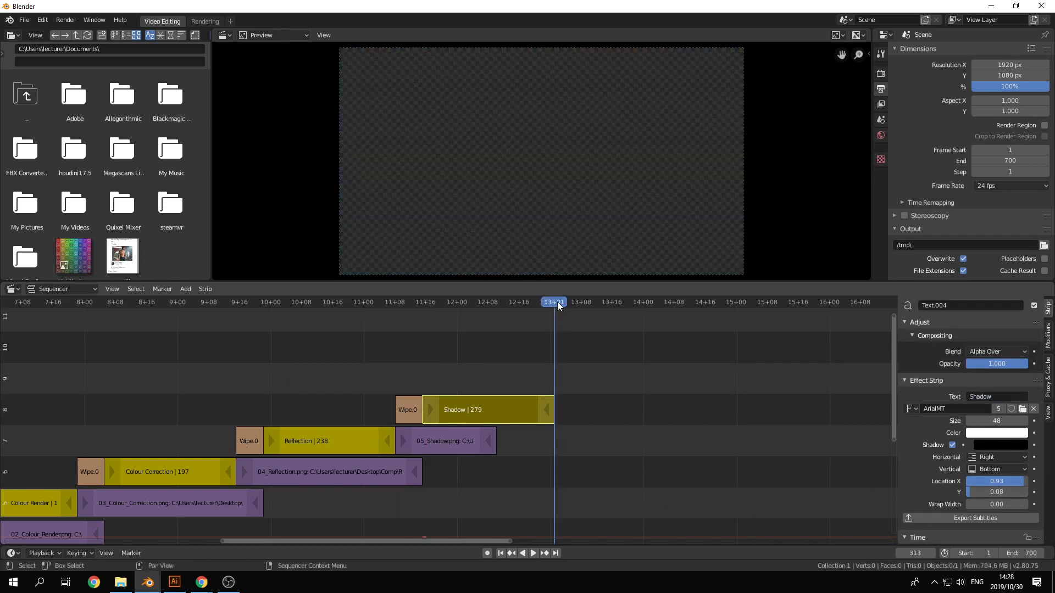
key(Right)
key(Right)
key(Right)
key(Right)
key(Right)
key(Right)
key(Right)
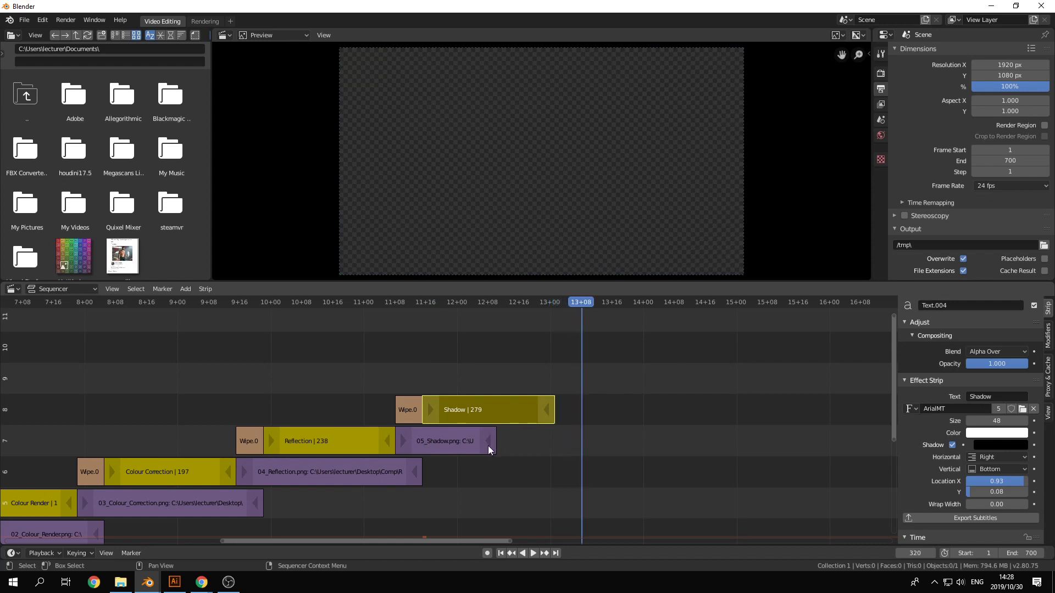
drag(487, 446, 571, 449)
Add 06_Motion_Blur.png as an image strip at frame 313, where the Shadow title ends.
key(Left)
key(Left)
key(Left)
key(Left)
key(Left)
key(Left)
key(Left)
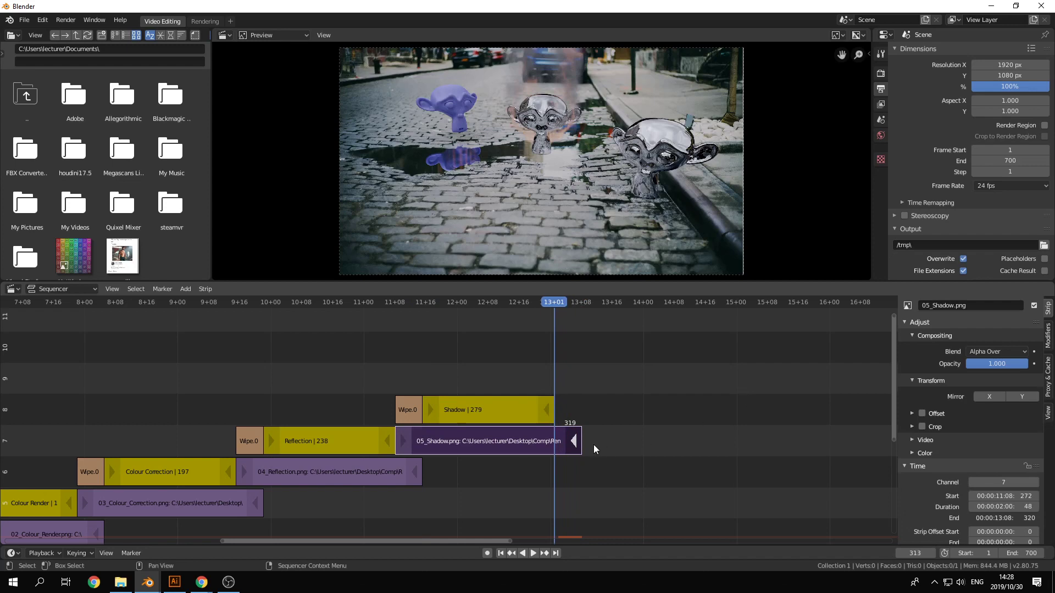
key(shift+a)
click(693, 324)
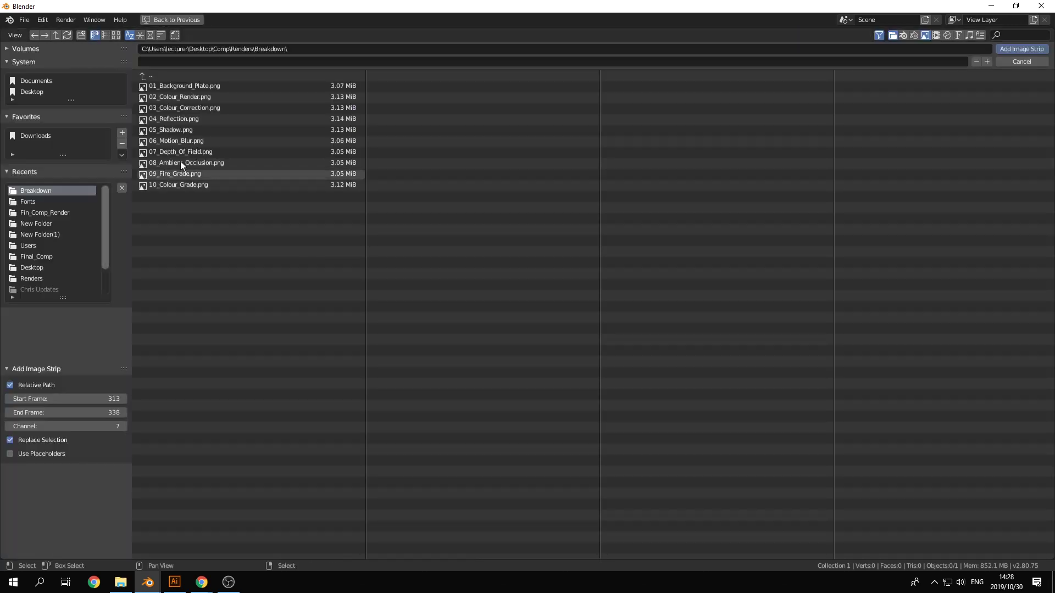
click(180, 141)
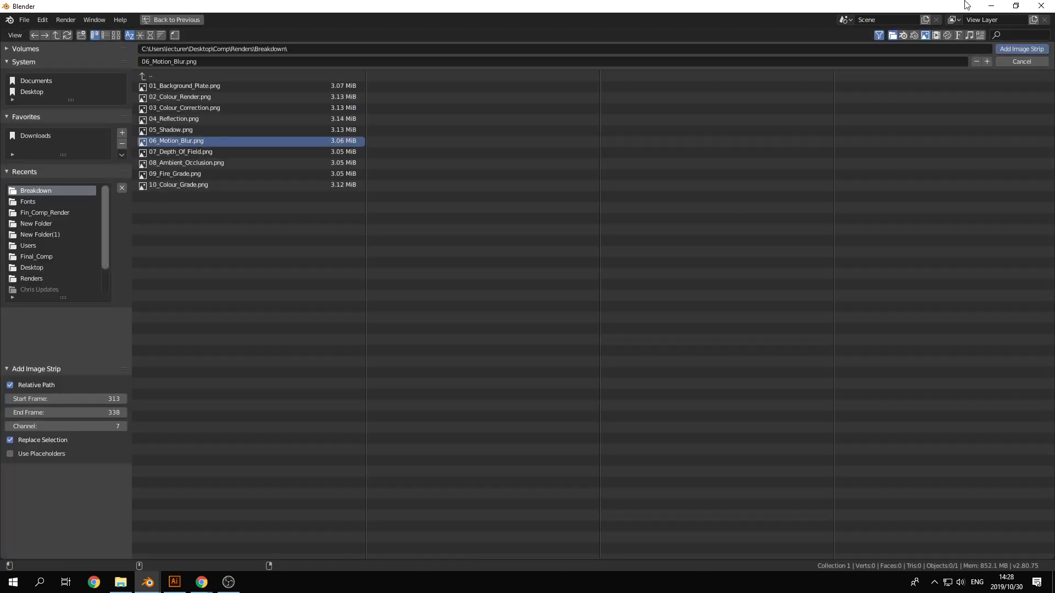
click(1013, 49)
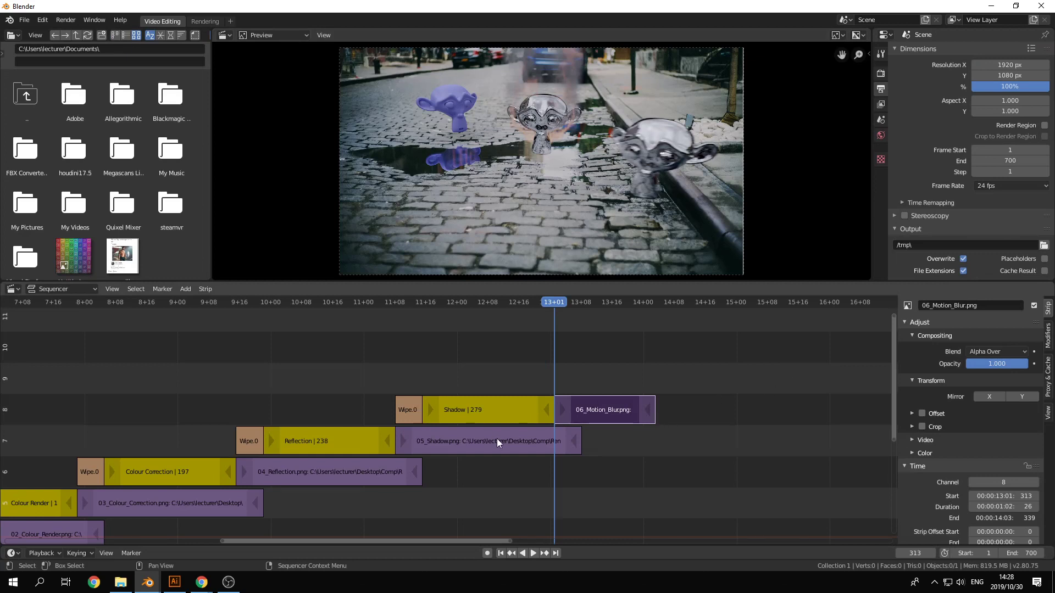
Add a Wipe transition between the 05_Shadow.png and 06_Motion_Blur.png strips.
key(shift+a)
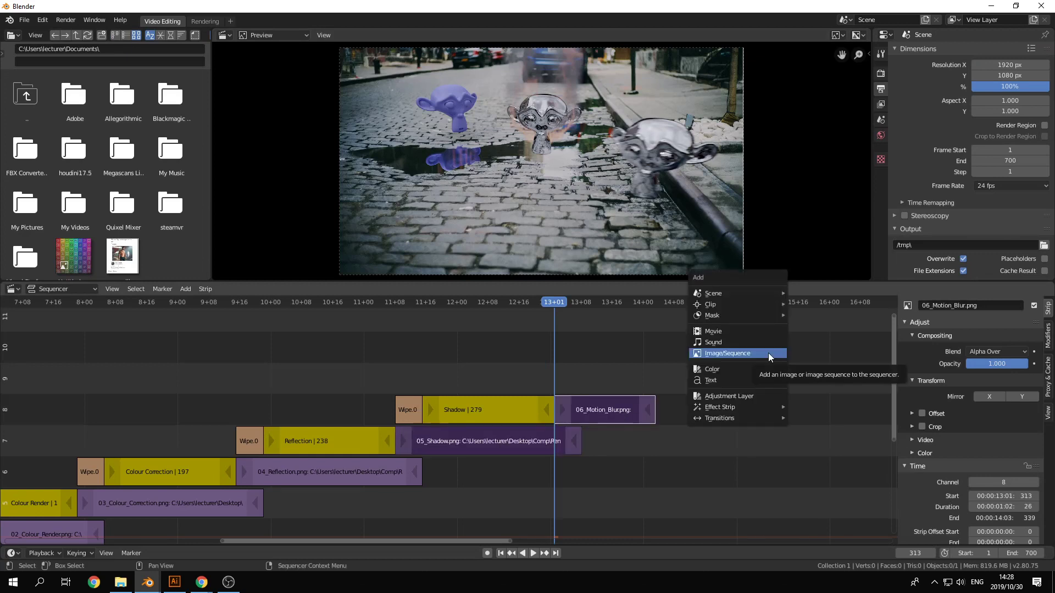
mouse_move(743, 416)
click(839, 466)
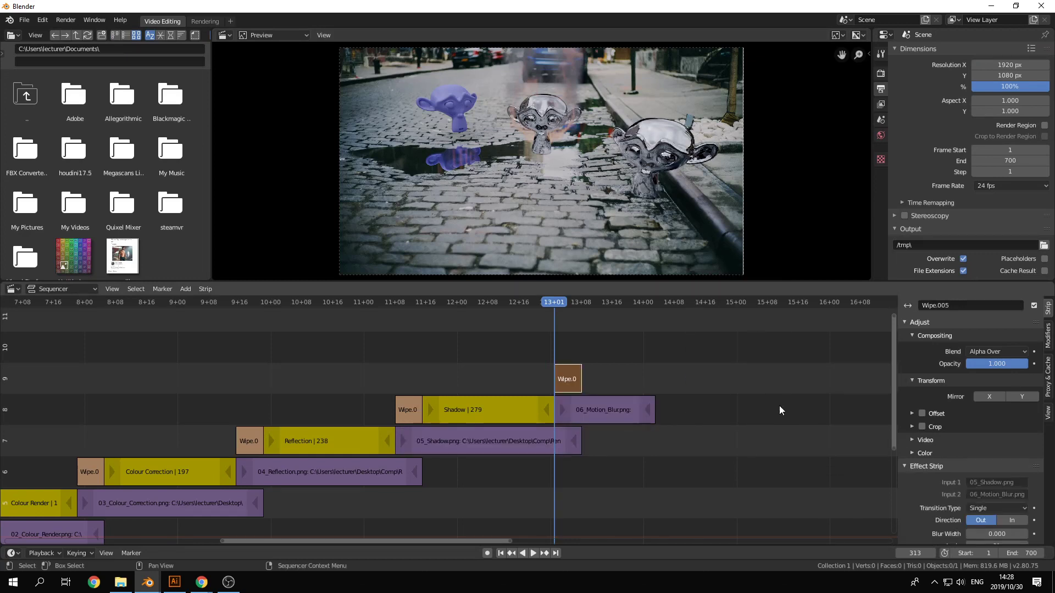
Duplicate the Shadow title onto channel 9 at frame 320, right after the wipe into 06_Motion_Blur.png.
click(479, 410)
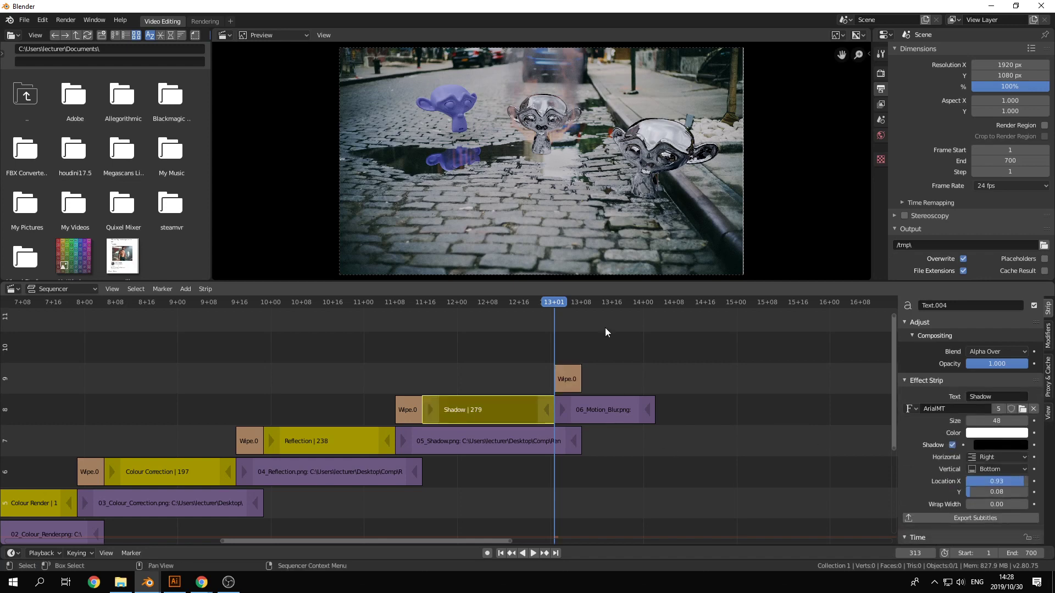
key(shift+d)
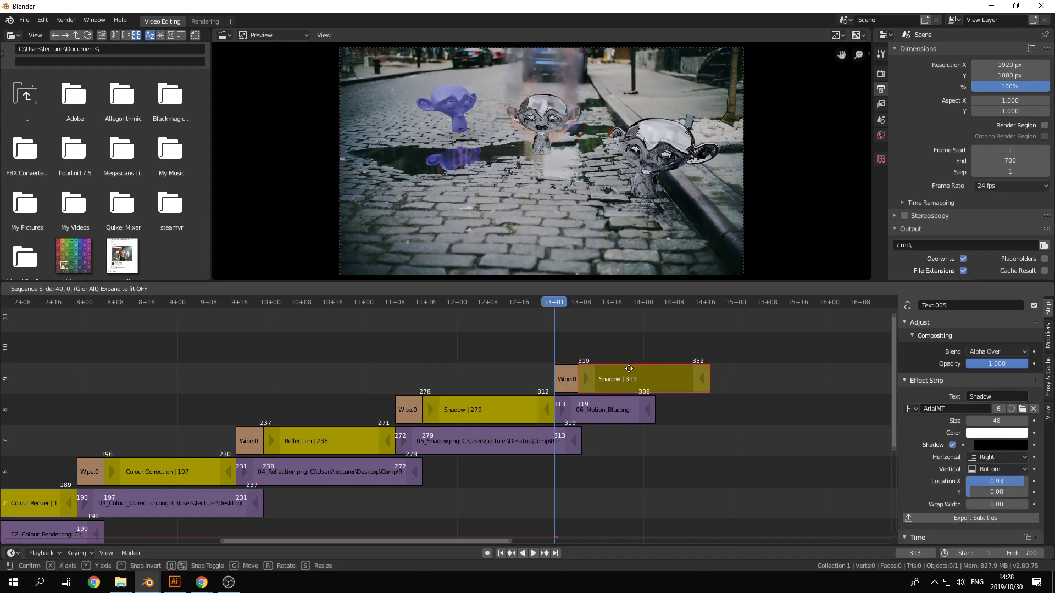
click(641, 382)
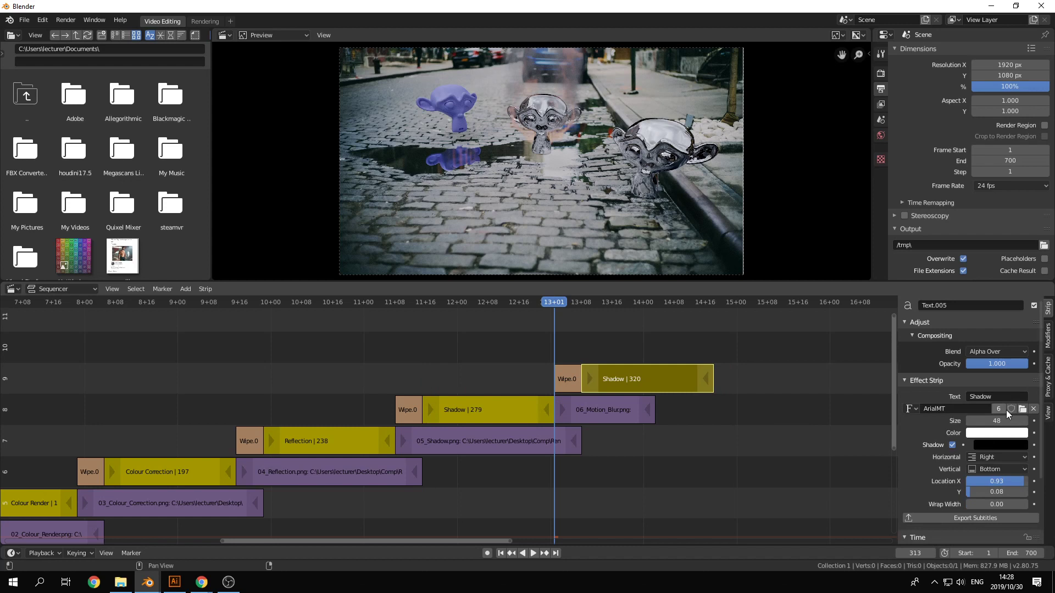
Change the text of the duplicated title at frame 320 to "motion blur".
scroll(988, 467, down, 2)
scroll(988, 411, up, 2)
click(986, 396)
text(motion blur)
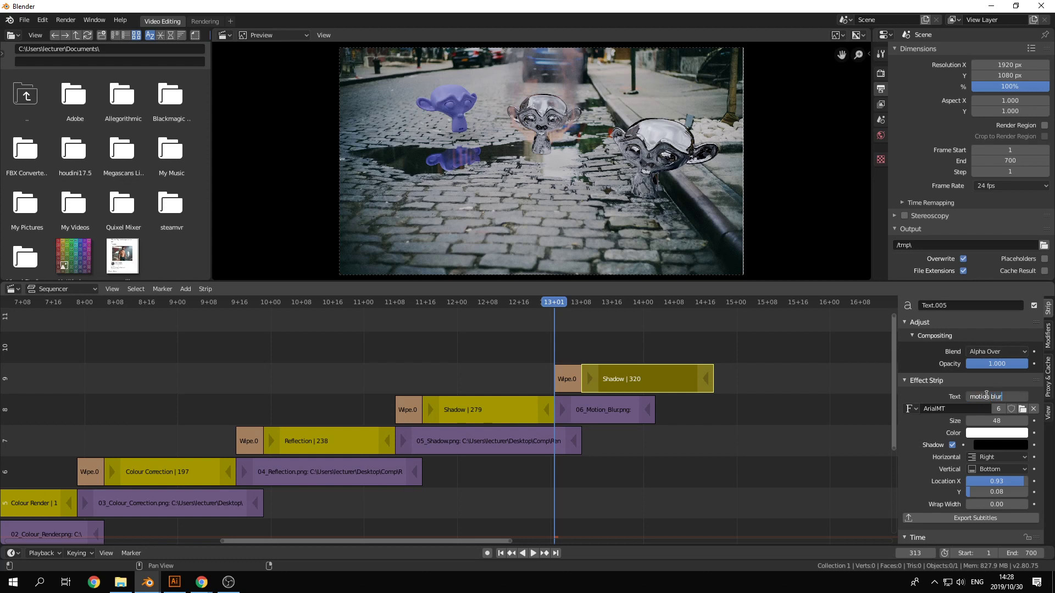
key(Return)
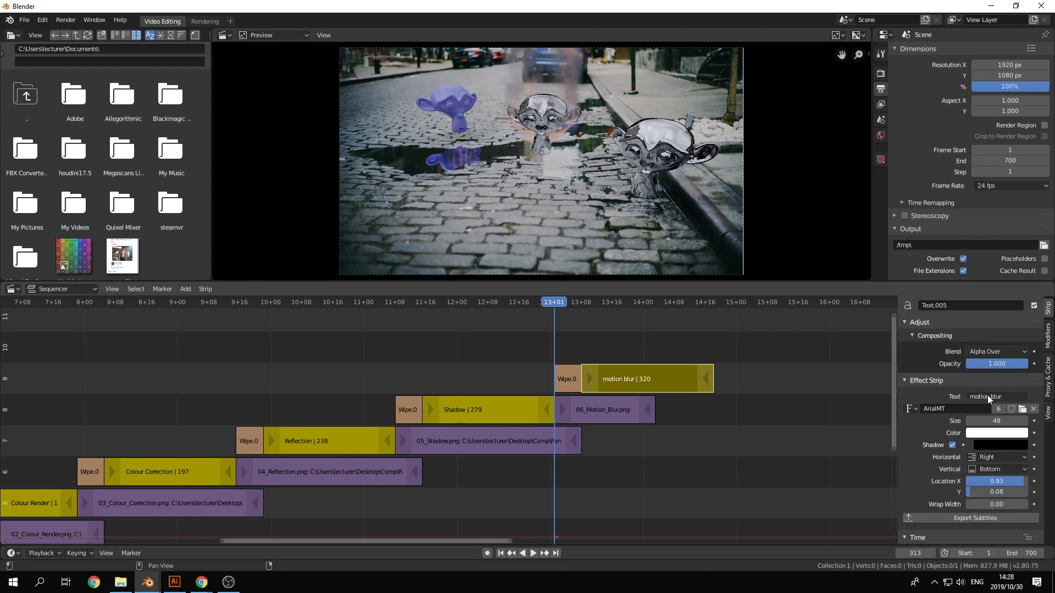
Extend the 06_Motion_Blur.png strip seven frames past its title to end at frame 361, giving it 48 frames.
drag(651, 414, 713, 327)
click(710, 302)
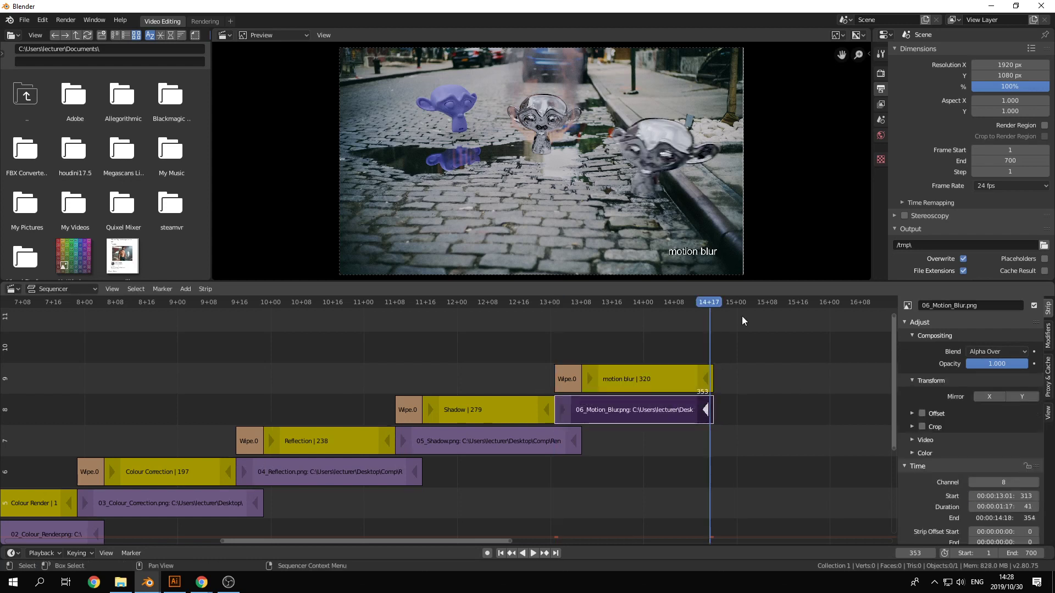
key(Right)
key(Right)
key(Right)
key(Right)
key(Right)
key(Right)
key(Right)
key(Right)
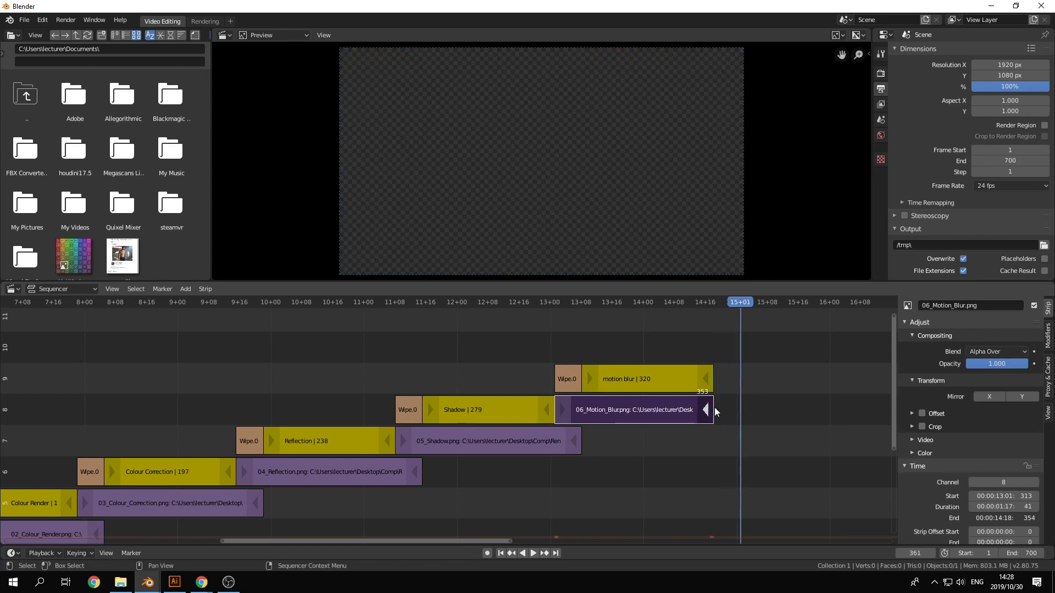
drag(706, 416, 733, 417)
Add 07_Depth_Of_Field.png as an image strip and place it on channel 9 at frame 354, where the motion blur title ends.
key(shift+a)
mouse_move(774, 392)
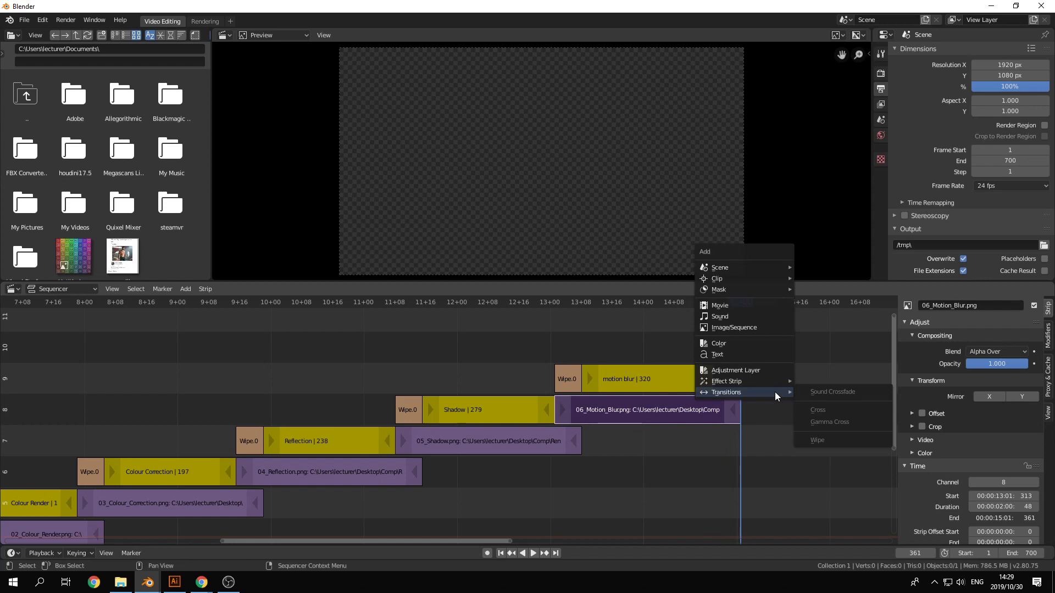
click(725, 328)
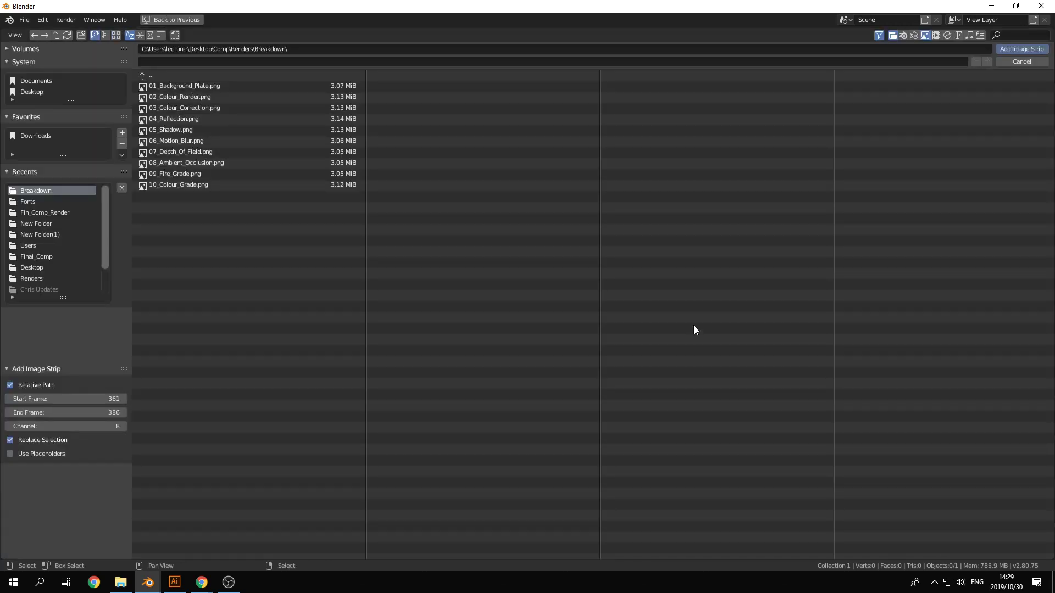
click(190, 153)
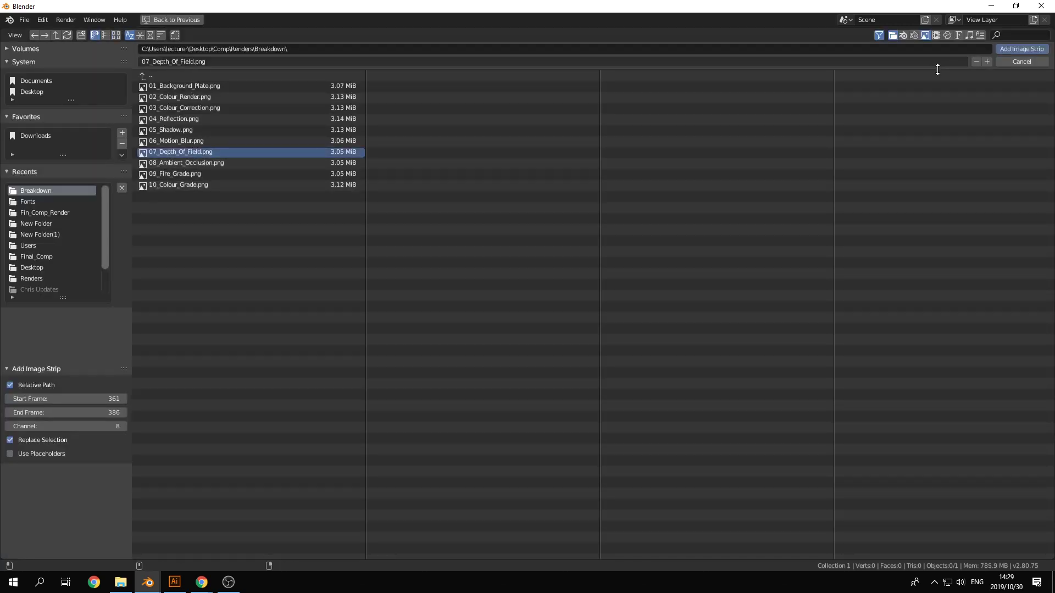
click(1000, 48)
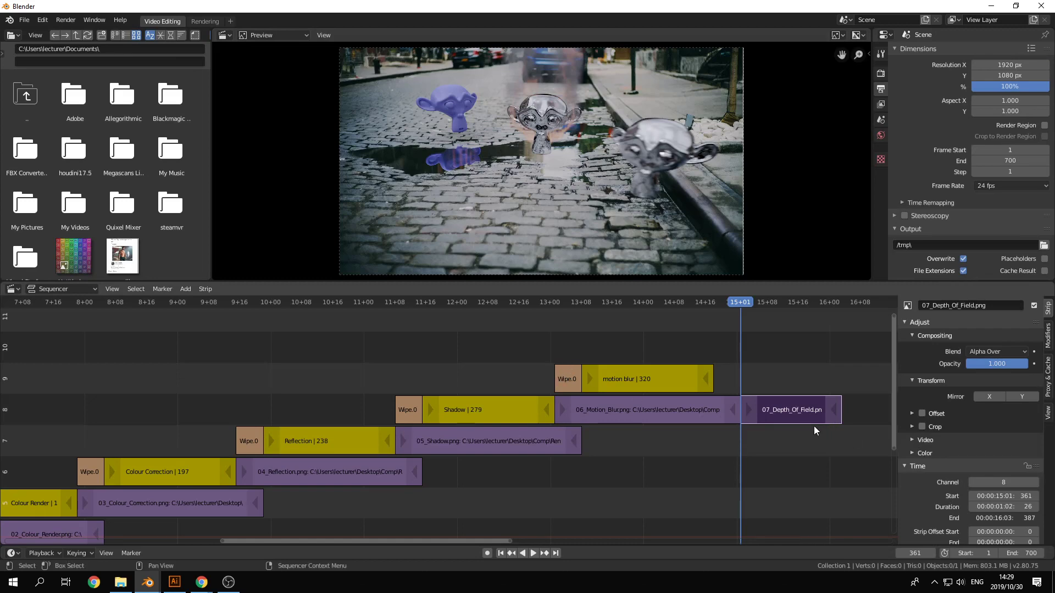
drag(782, 411, 755, 381)
Add a Wipe transition between the 06_Motion_Blur.png and 07_Depth_Of_Field.png strips.
click(710, 404)
click(776, 382)
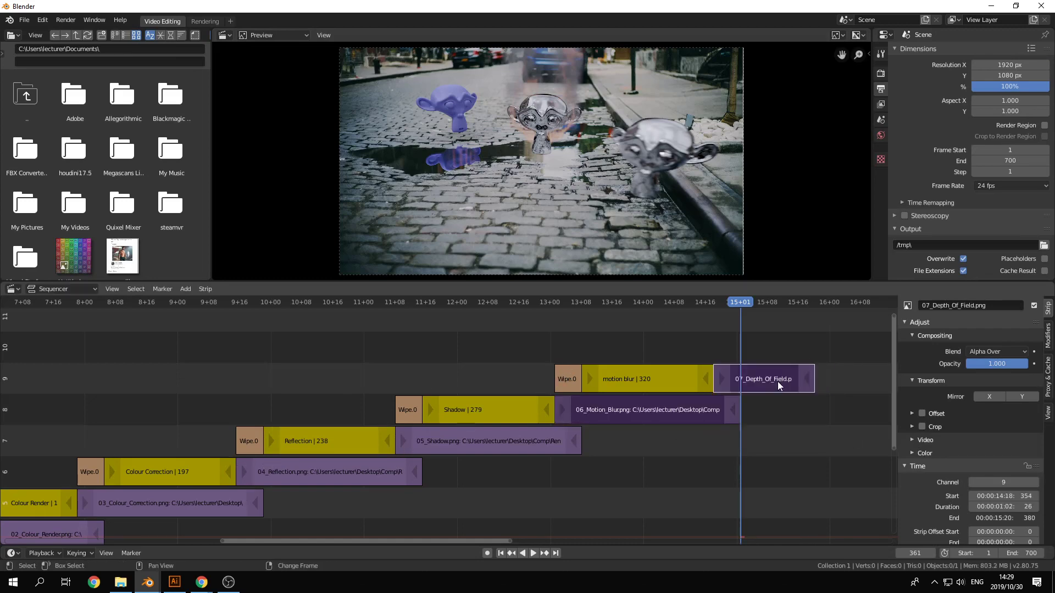
key(shift+a)
mouse_move(765, 443)
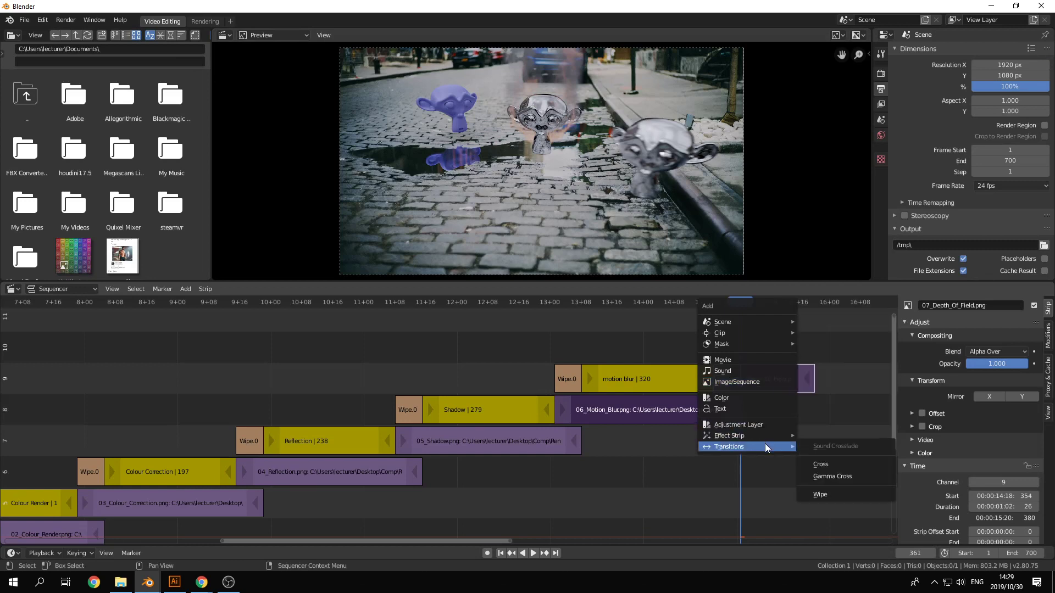
click(865, 492)
Set the wipe into 07_Depth_Of_Field.png to direction In with an angle of 90°.
scroll(992, 475, down, 3)
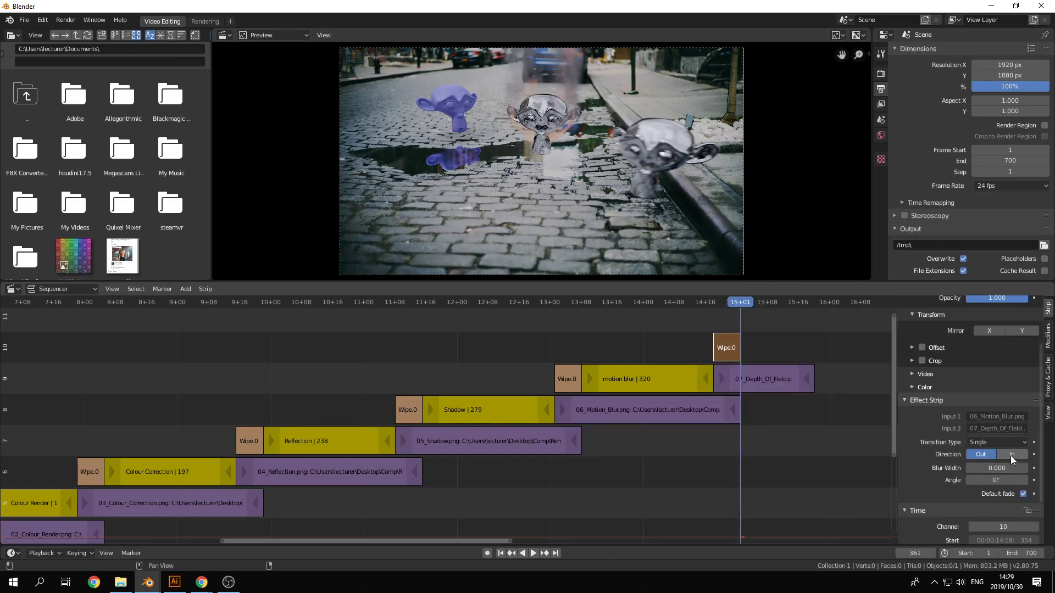
click(1011, 456)
click(994, 478)
key(Return)
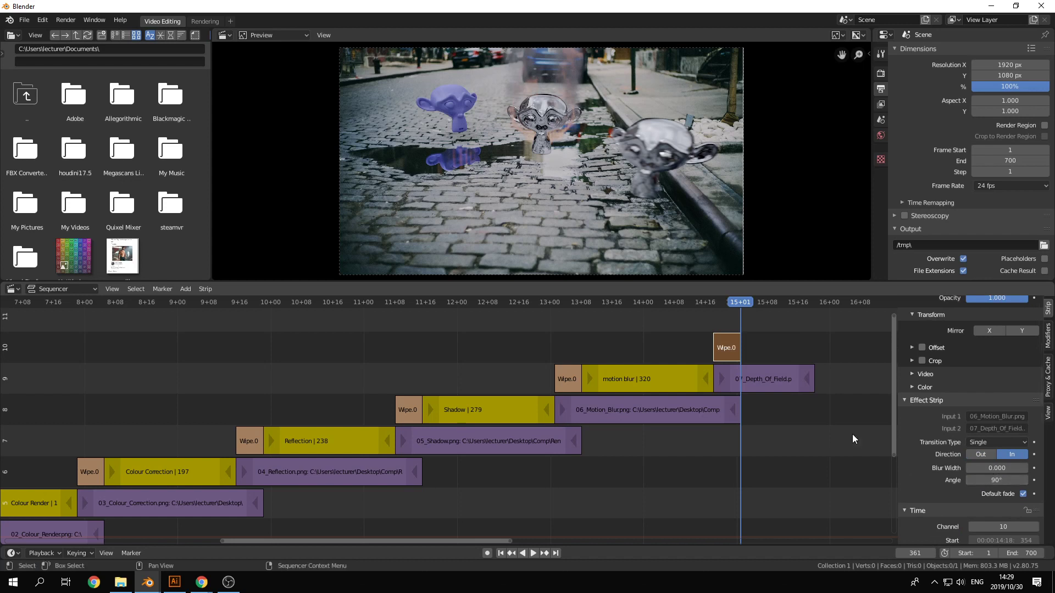
Duplicate the motion blur title onto channel 10 at frame 361, right after the wipe into 07_Depth_Of_Field.png.
click(613, 374)
key(ctrl+c)
key(ctrl+v)
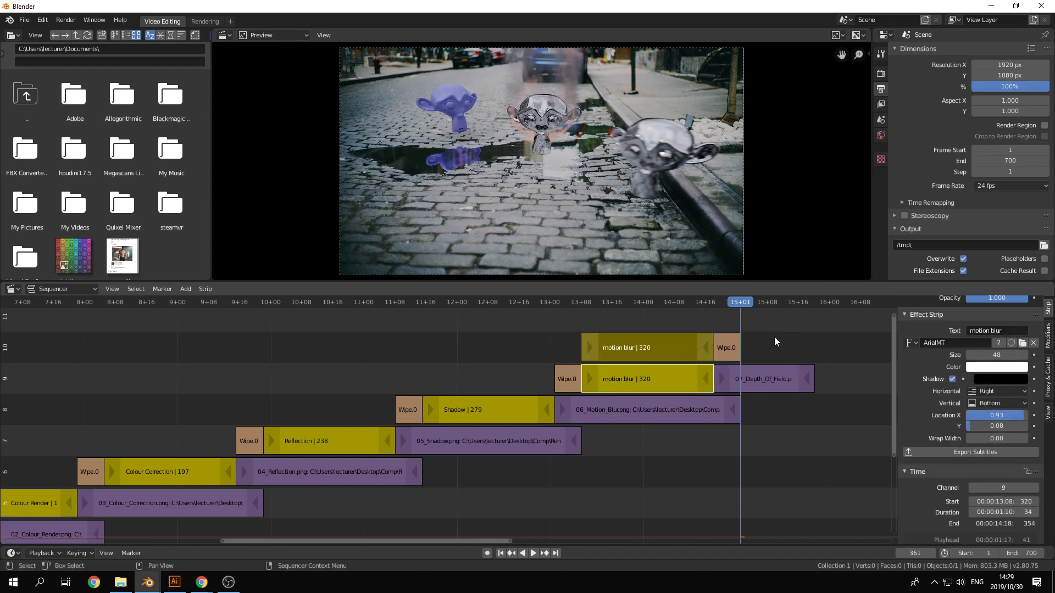
key(shift+s)
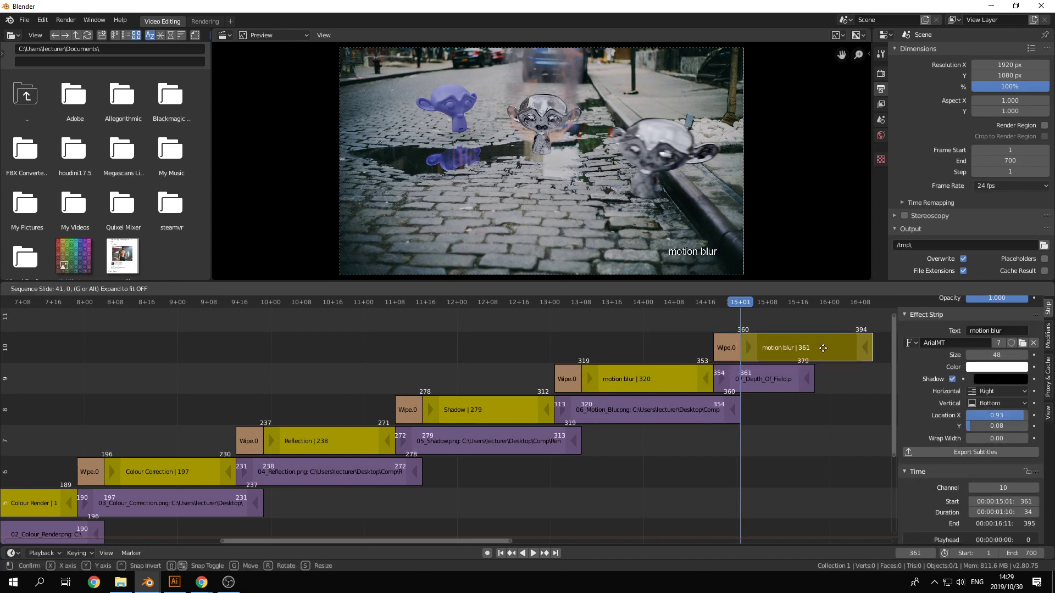
Change the text of the duplicated title at frame 361 to "Depth of Field".
scroll(1016, 385, up, 3)
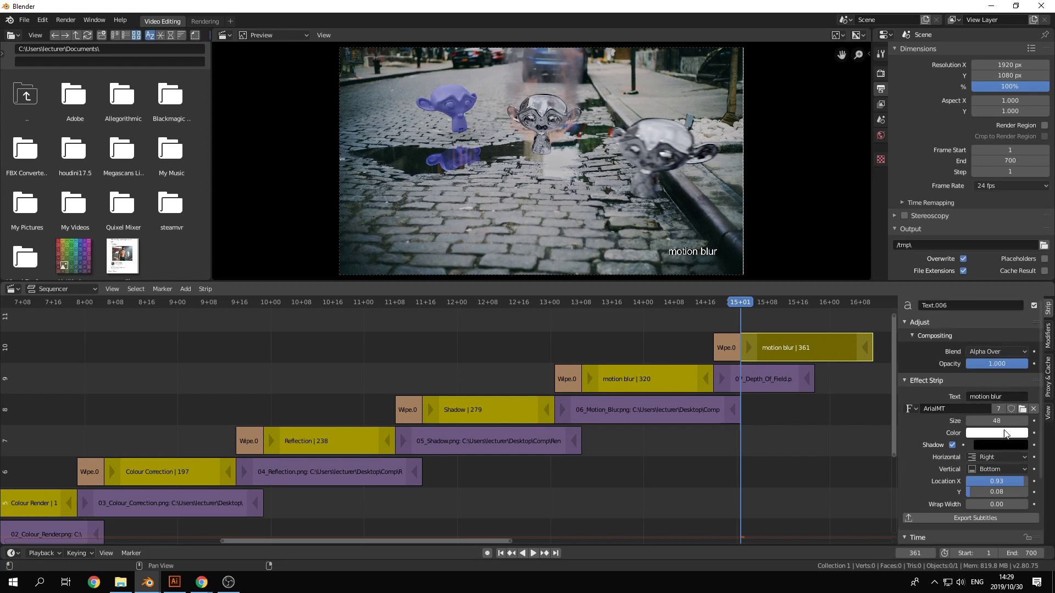
click(997, 398)
text(Depth)
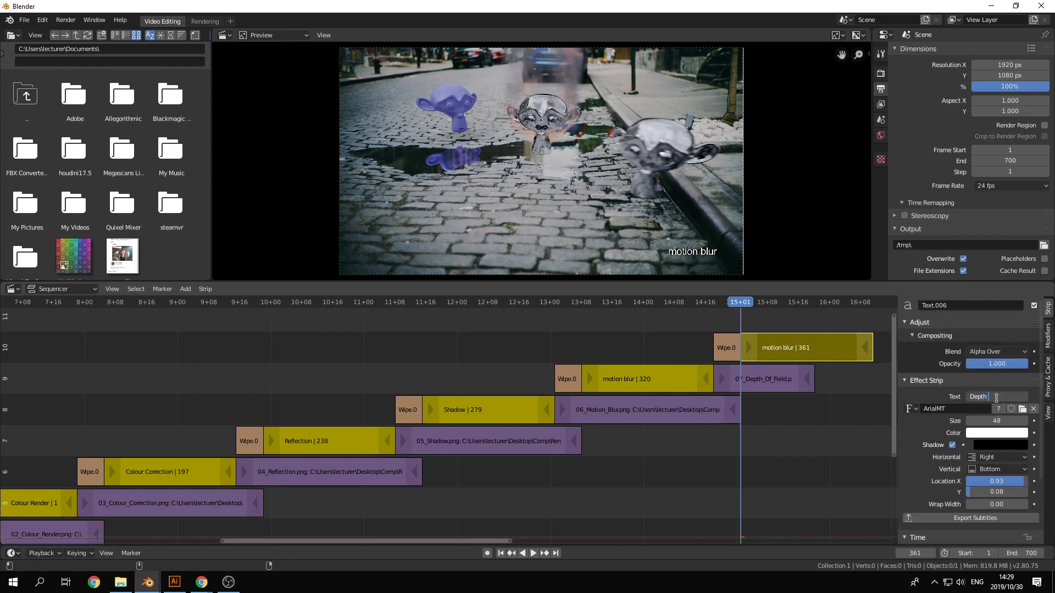
text( of Field)
key(Return)
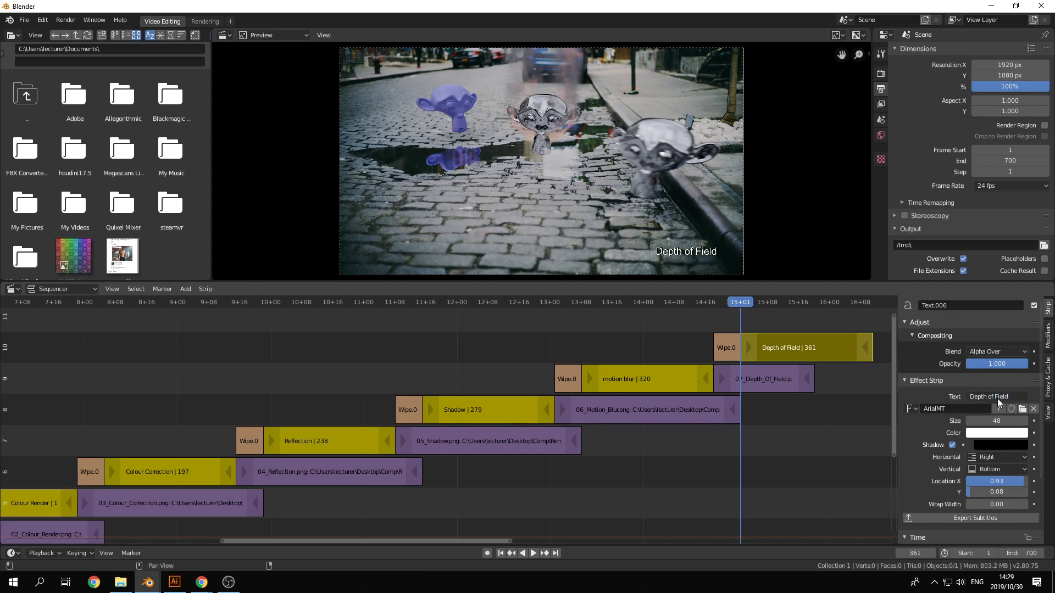
Extend the 07_Depth_Of_Field.png strip seven frames past its title to end at frame 402, giving it 48 frames.
middle_drag(822, 436, 605, 459)
drag(576, 306, 638, 300)
key(Right)
key(Right)
key(Right)
key(Right)
key(Right)
key(Right)
key(Right)
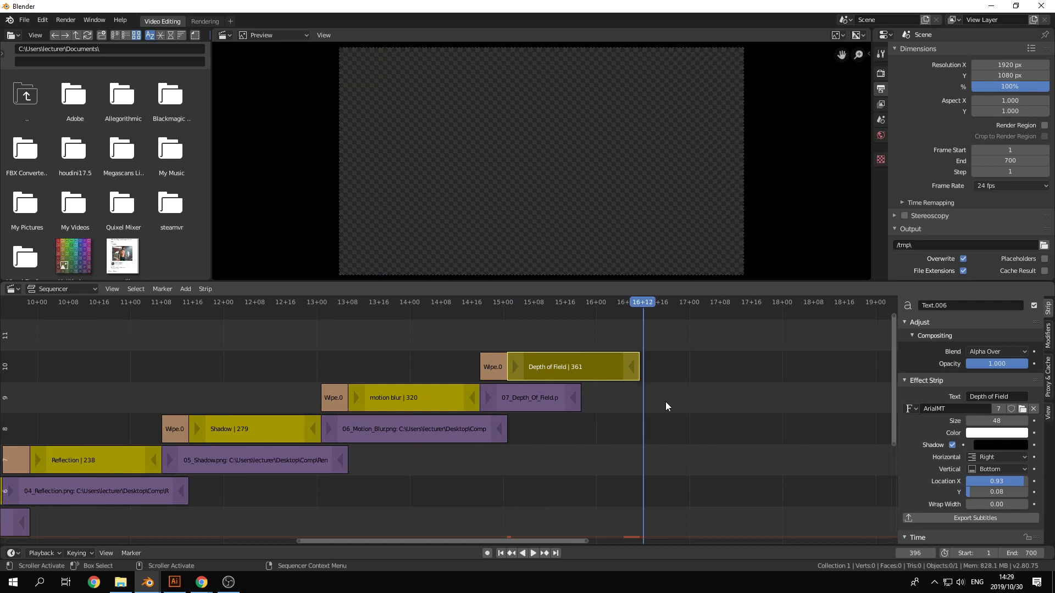
drag(573, 404, 659, 414)
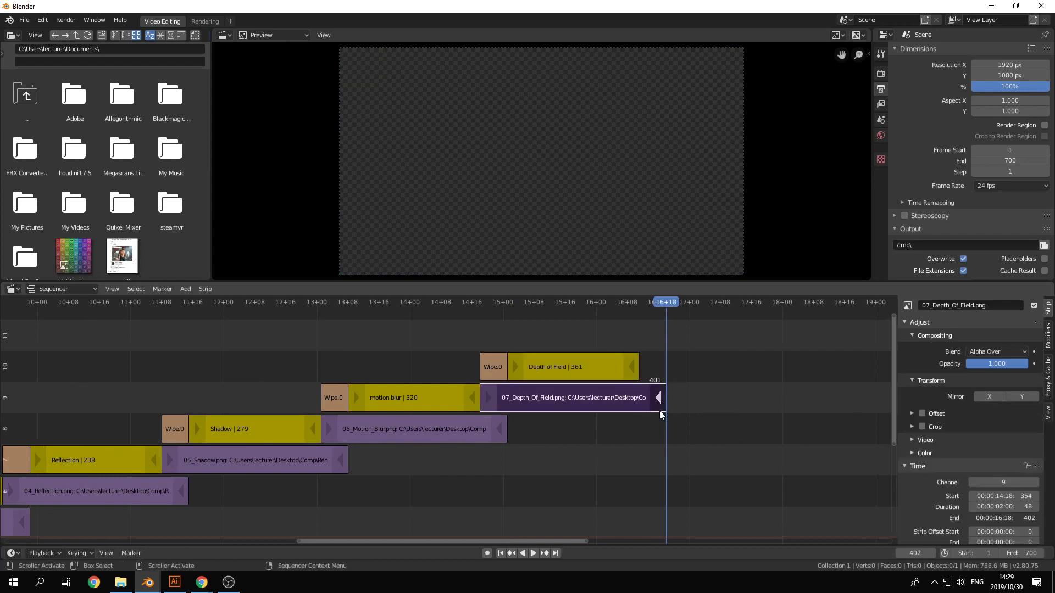
Add 08_Ambient_Occlusion.png as an image strip at frame 395, where the Depth of Field title ends.
click(632, 305)
click(573, 395)
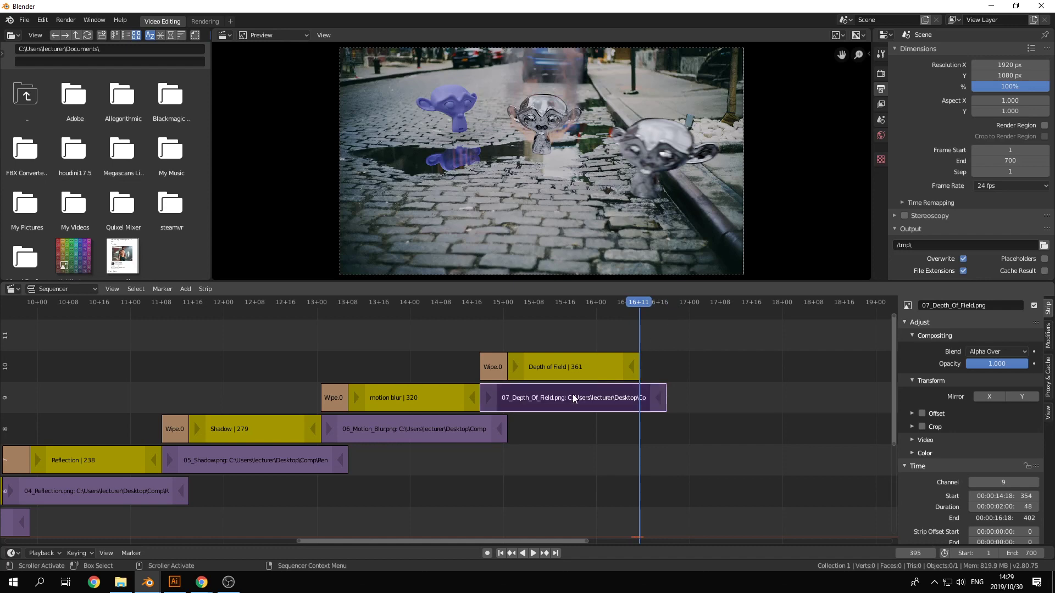
key(shift+a)
click(649, 315)
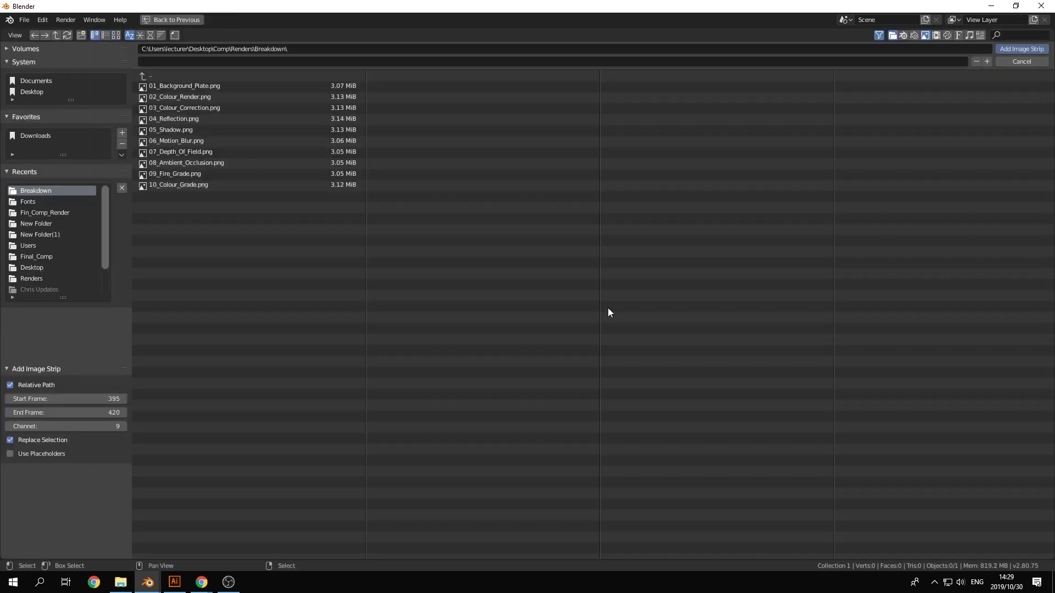
click(193, 163)
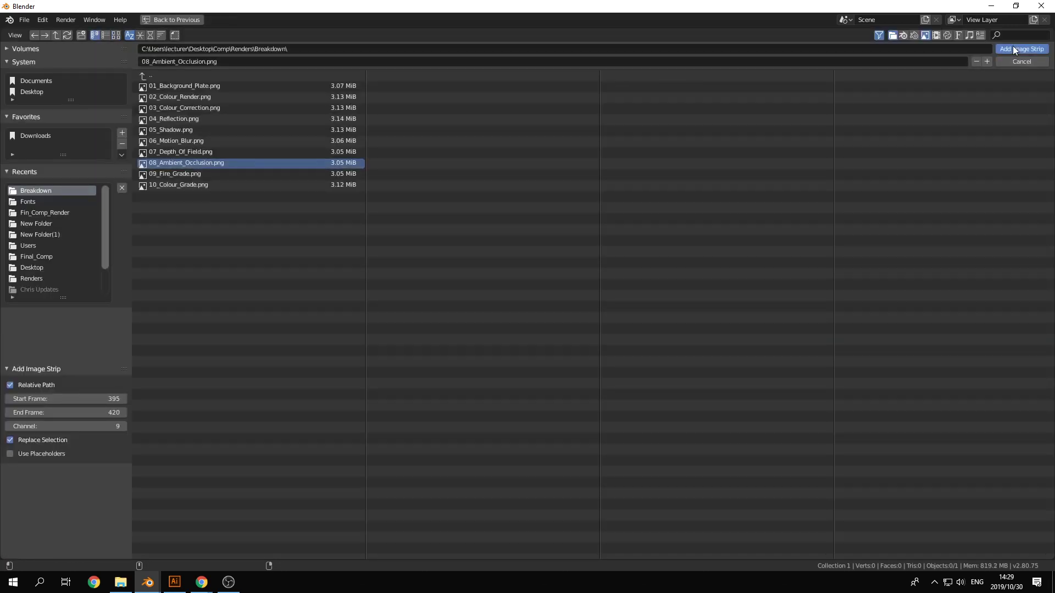
click(1014, 49)
Add a Wipe transition between the 07_Depth_Of_Field.png and 08_Ambient_Occlusion.png strips.
key(shift+a)
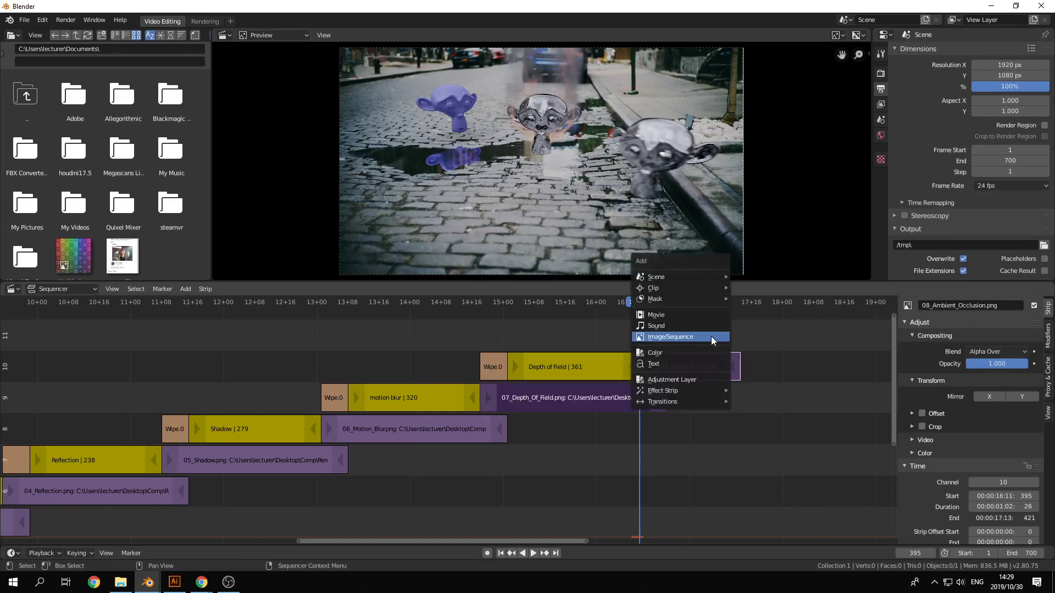
mouse_move(697, 402)
click(773, 450)
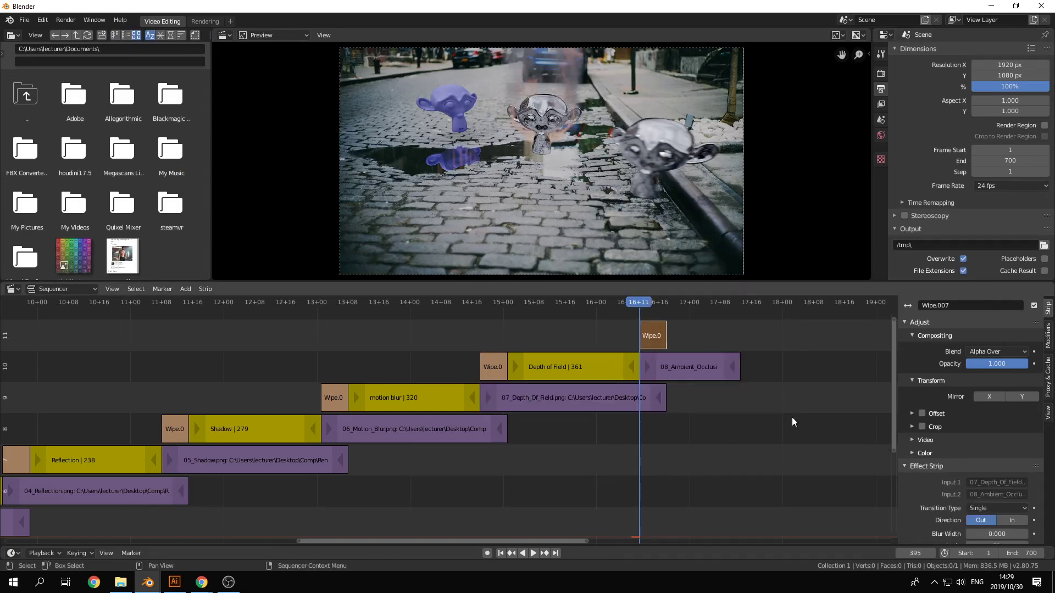
Set the wipe into 08_Ambient_Occlusion.png to direction In with an angle of 90°.
scroll(794, 407, right, 3)
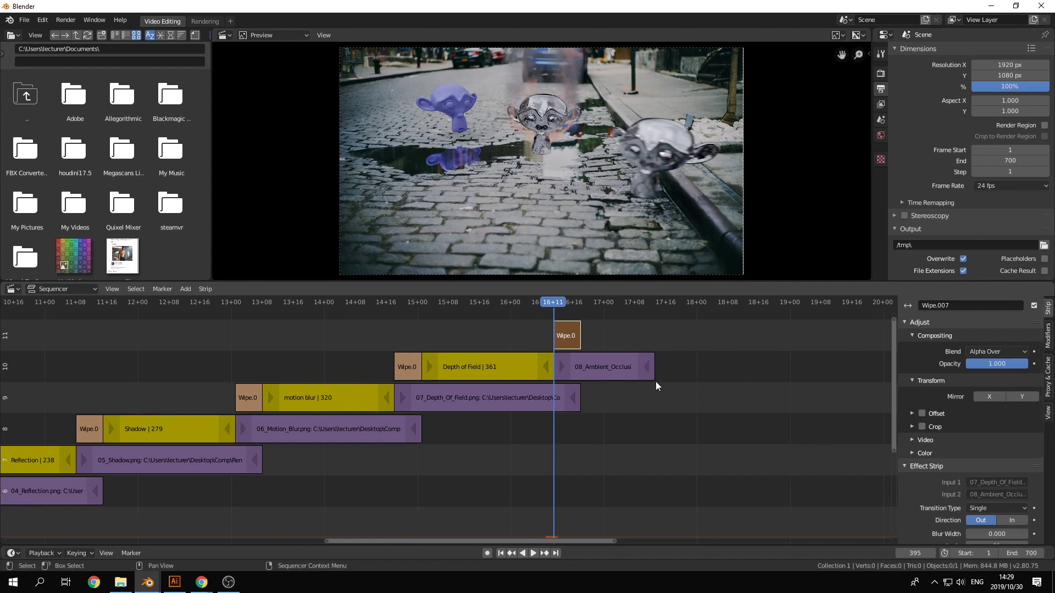
scroll(1015, 496, down, 2)
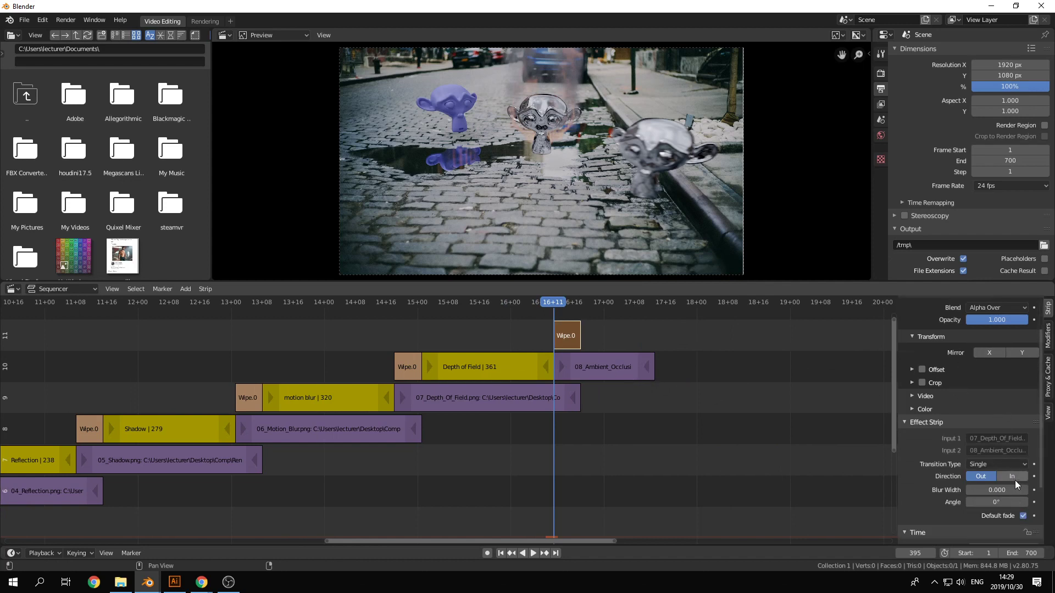
click(1013, 476)
click(1000, 502)
text(90)
key(Return)
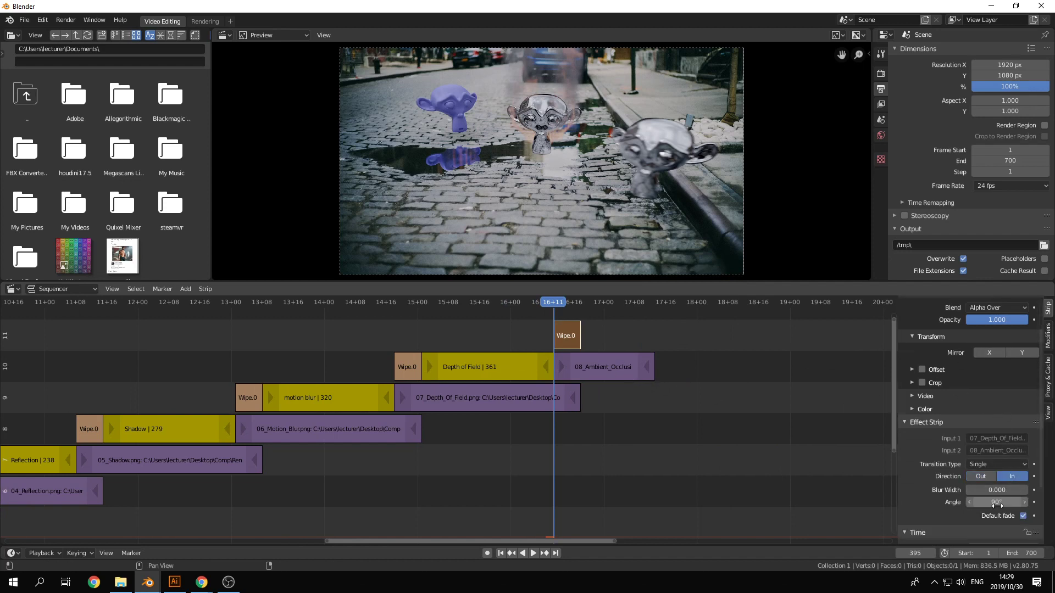
Duplicate the Depth of Field title onto channel 11 at frame 402, right after the wipe into 08_Ambient_Occlusion.png.
middle_drag(533, 406, 442, 450)
click(413, 417)
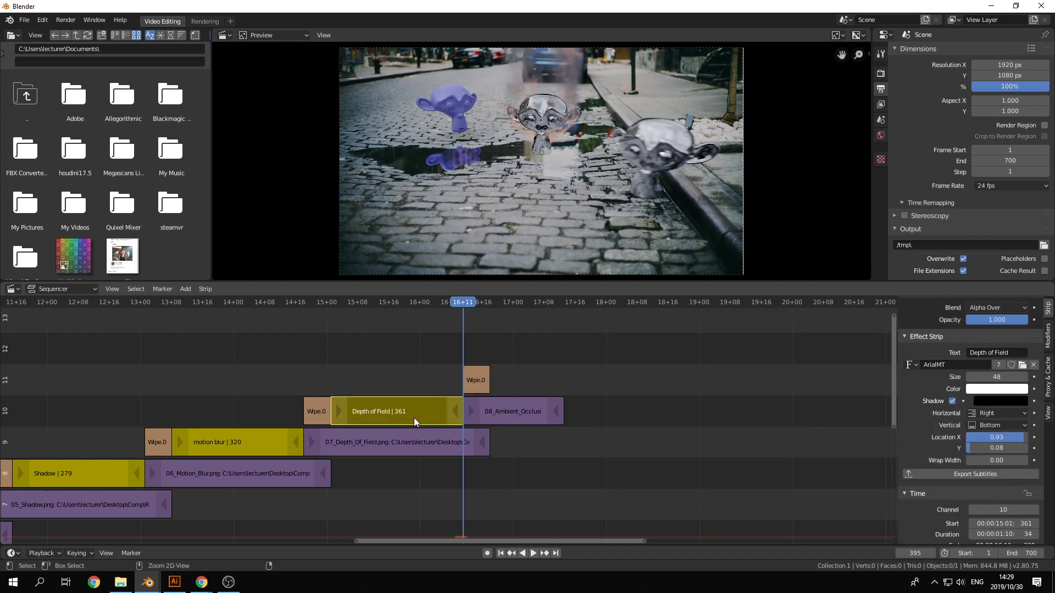
key(shift+d)
drag(393, 365, 635, 420)
click(561, 394)
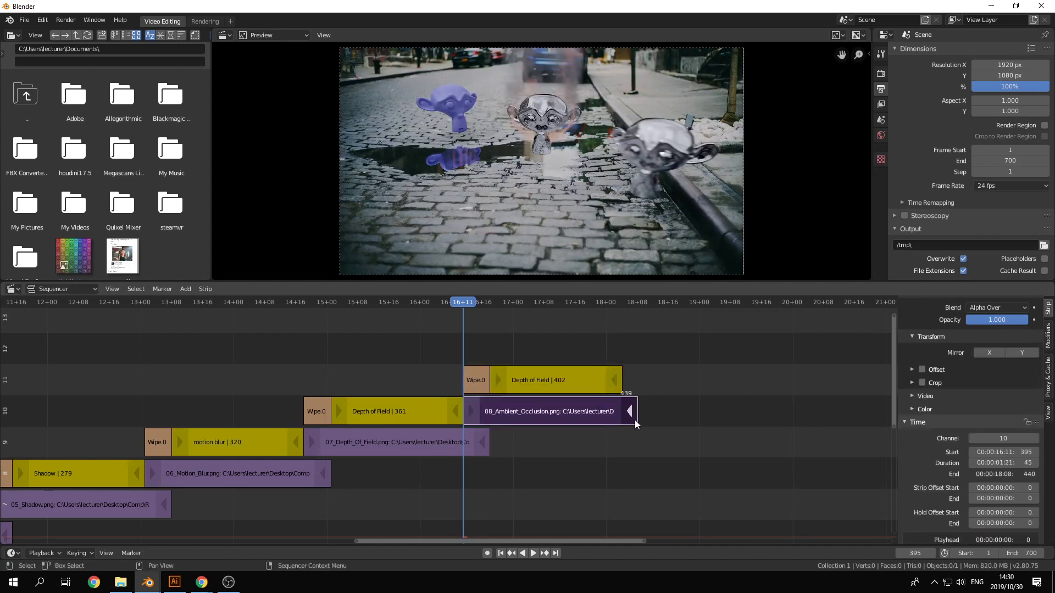
Extend the 08_Ambient_Occlusion.png strip seven frames past its title to end at frame 443, giving it 48 frames.
click(624, 303)
key(Right)
key(Right)
key(Right)
key(Right)
key(Right)
key(Right)
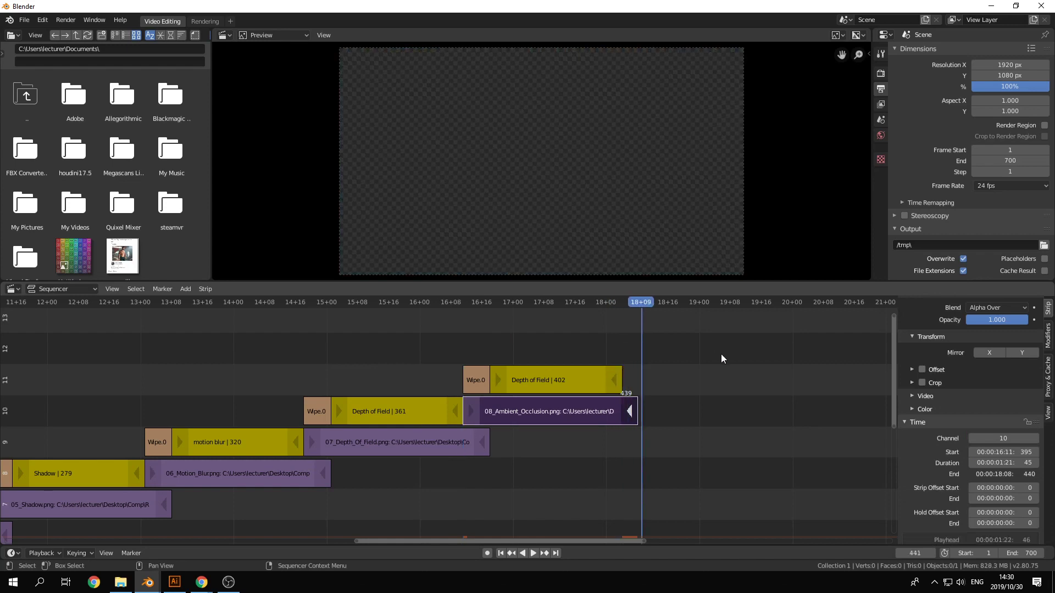
drag(630, 416, 642, 423)
click(573, 417)
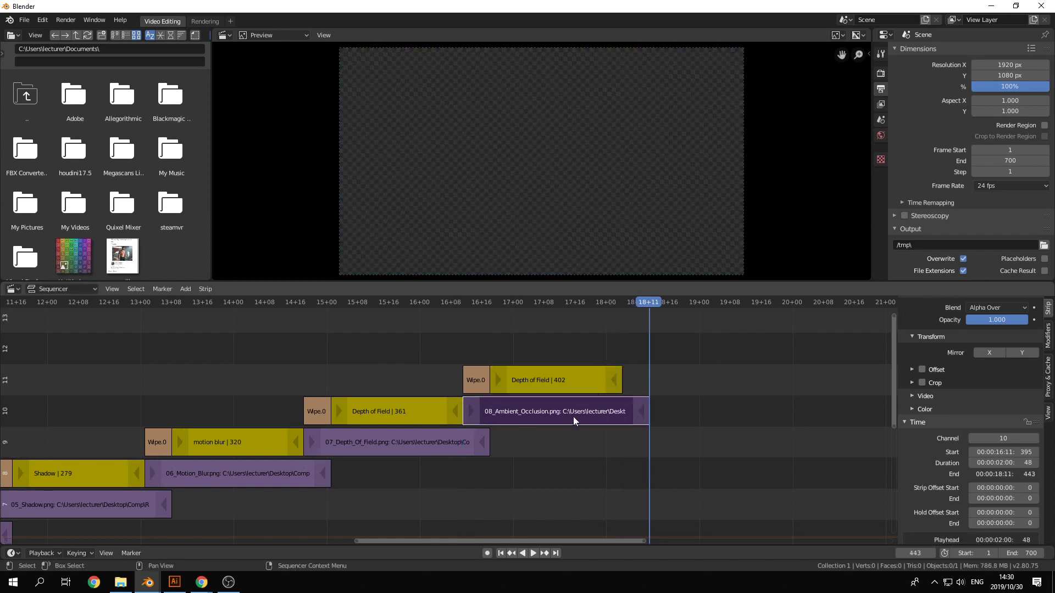
click(625, 304)
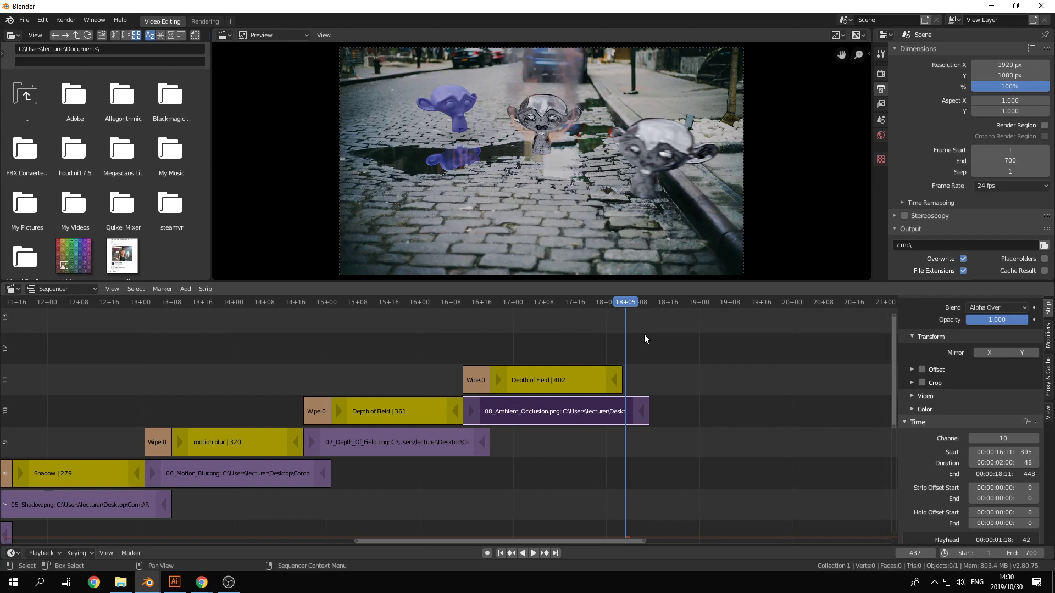
key(Left)
key(shift+a)
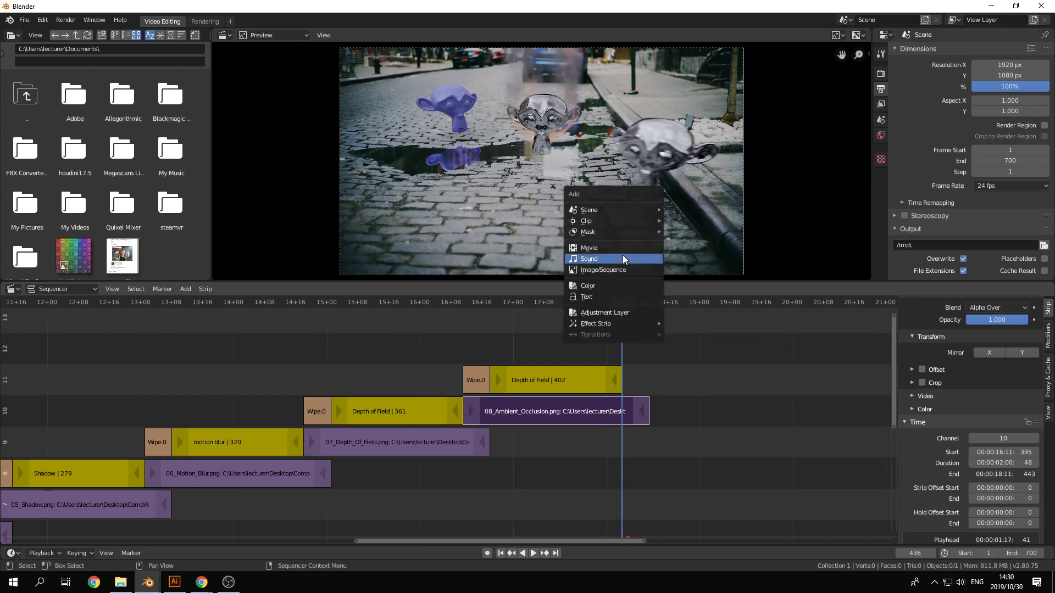
Change the text of the duplicated title on channel 11 to Ambient Occlusion.
click(548, 308)
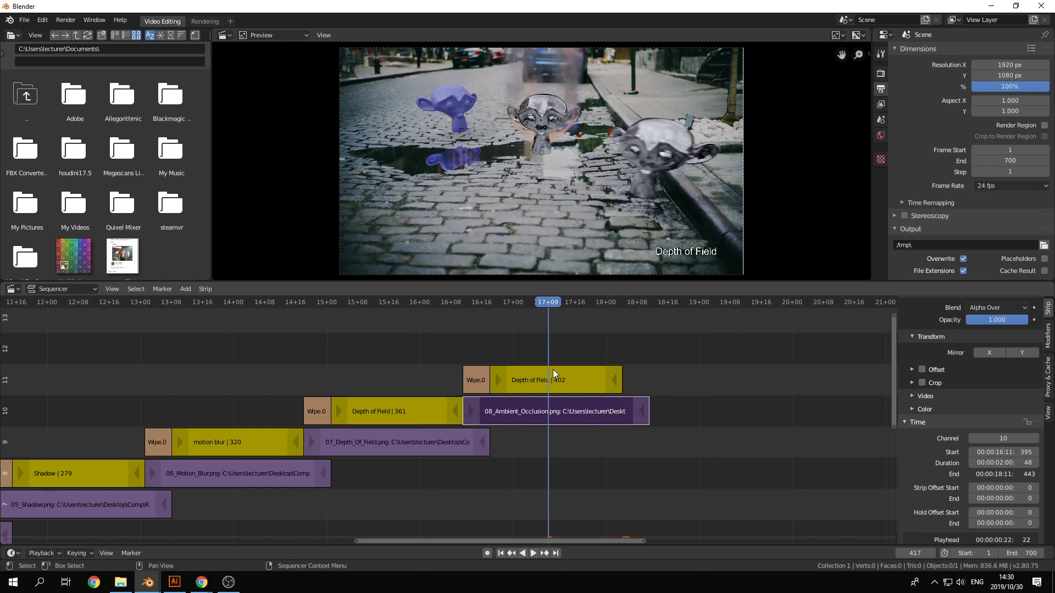
click(553, 369)
scroll(1004, 420, up, 2)
scroll(1004, 421, down, 2)
scroll(1004, 420, up, 3)
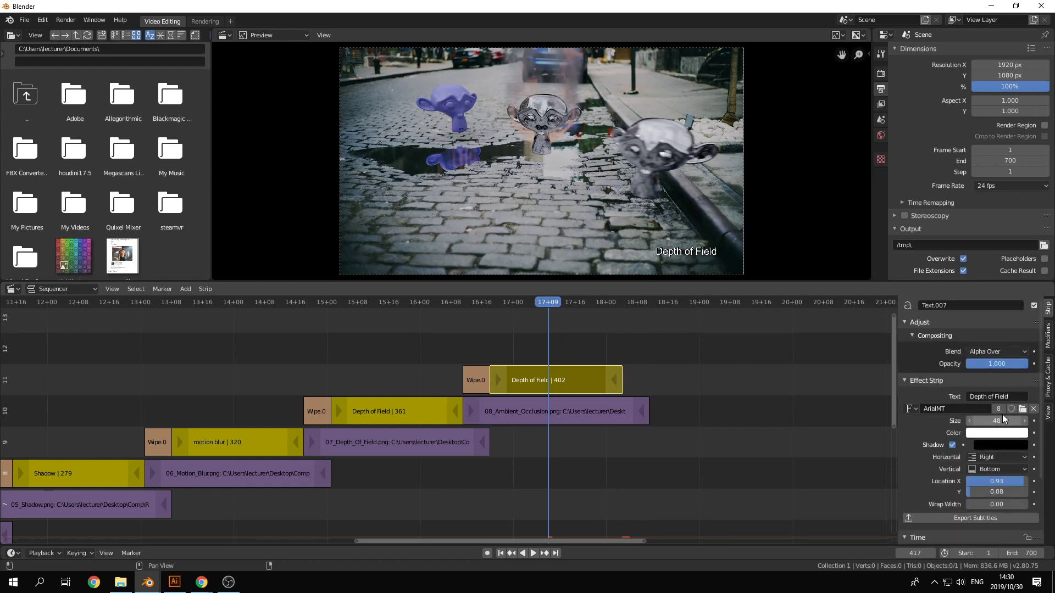
click(992, 396)
text(Am)
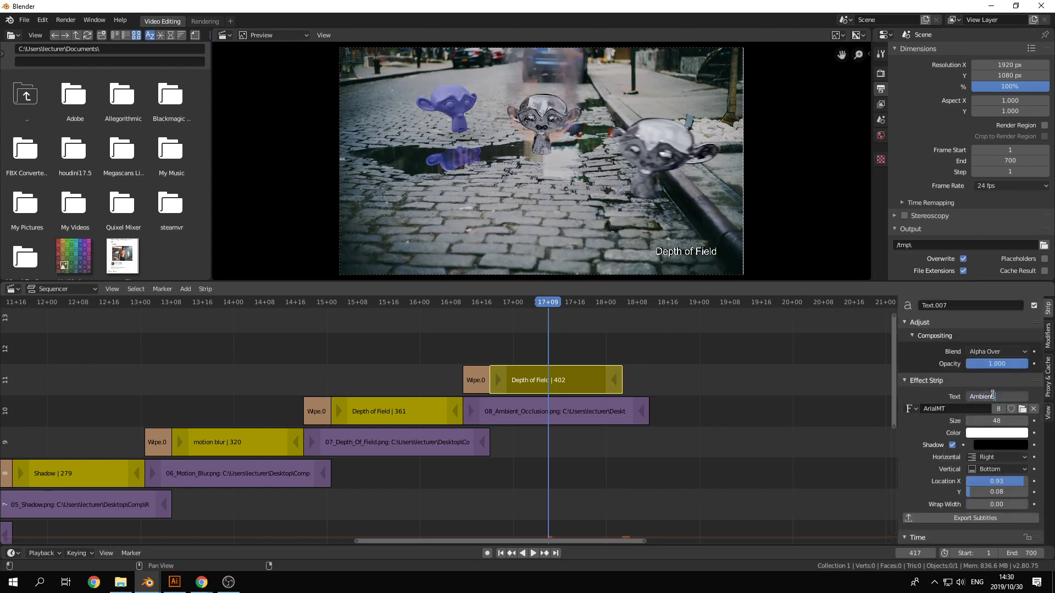
text(bient Occlusion)
key(Return)
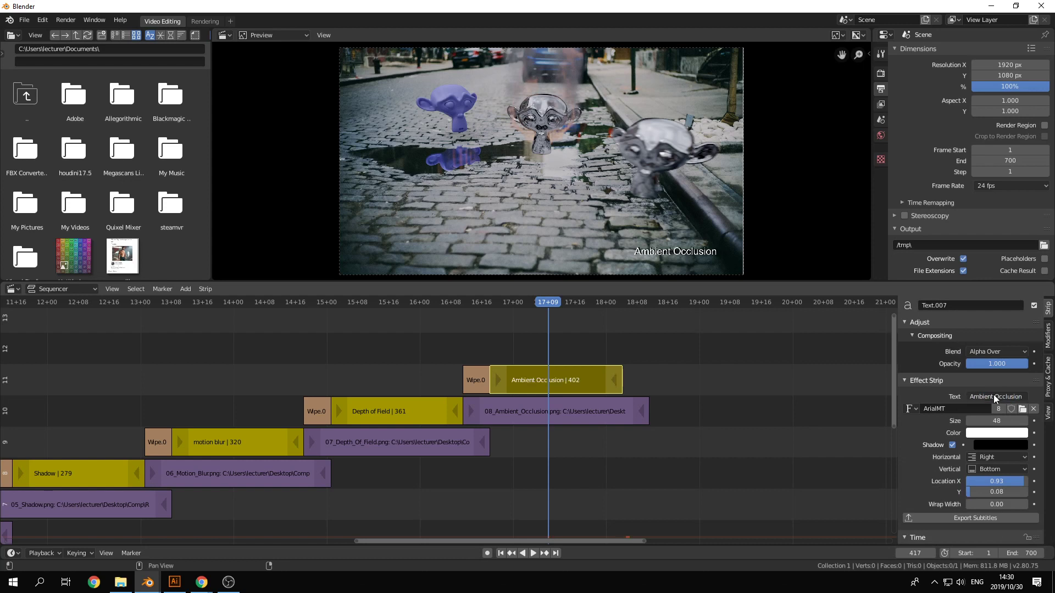
Add 09_Fire_Grade.png as an image strip on channel 11 at frame 436, where the Ambient Occlusion title ends.
click(624, 305)
key(Left)
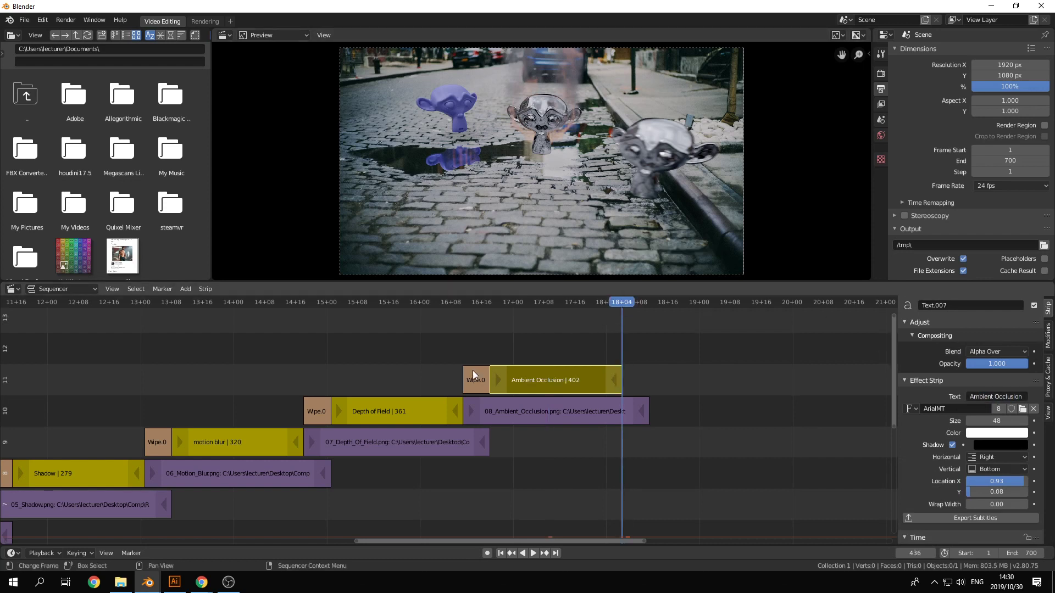
click(582, 410)
key(shift+a)
mouse_move(757, 378)
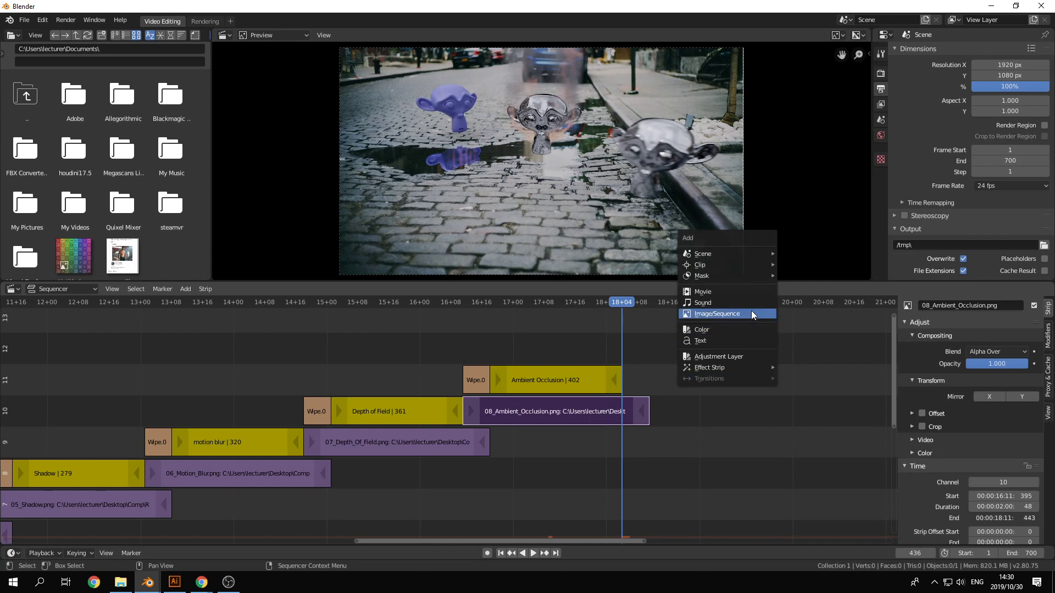
click(755, 315)
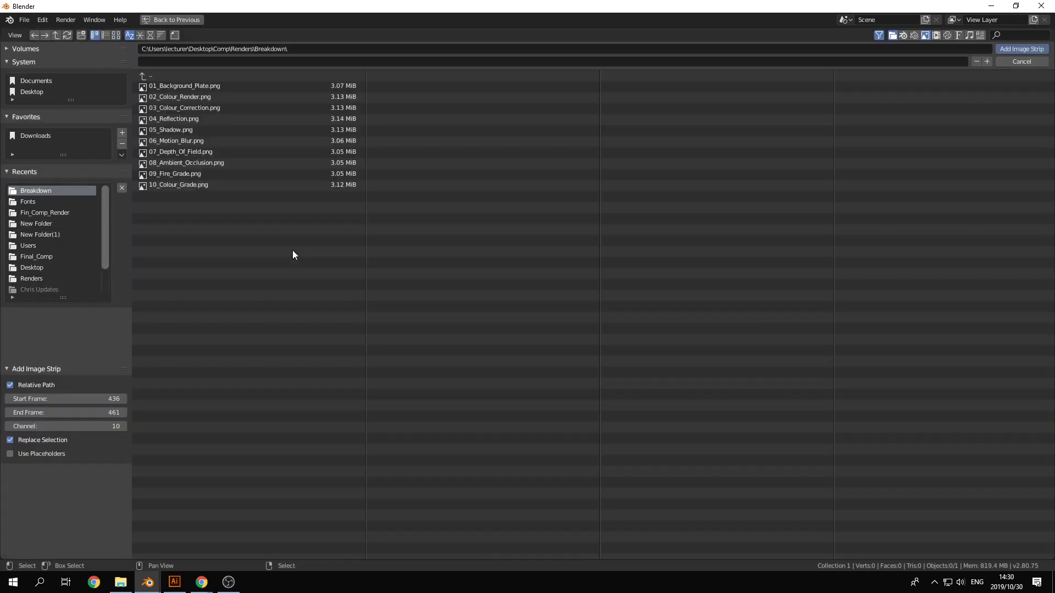
click(198, 174)
click(1023, 50)
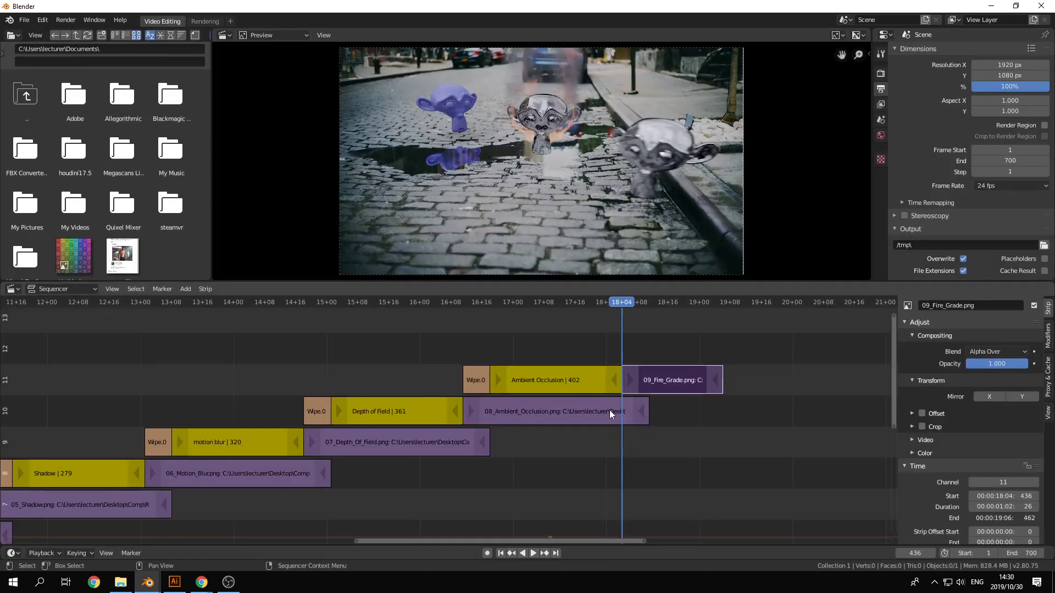
Add a Wipe transition between the 08_Ambient_Occlusion.png and 09_Fire_Grade.png strips.
key(shift+a)
mouse_move(747, 409)
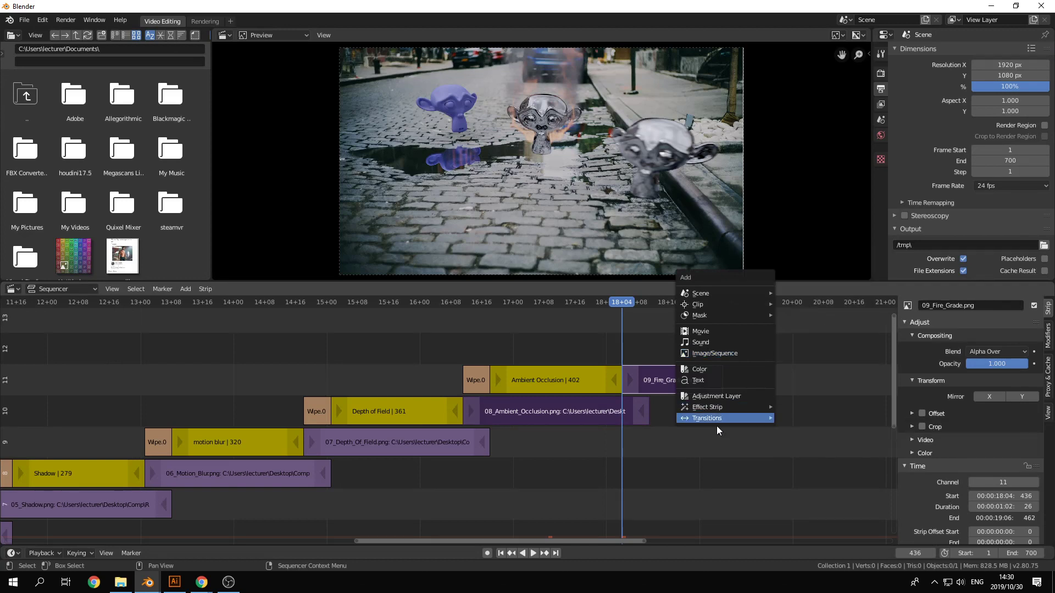
mouse_move(723, 422)
click(804, 464)
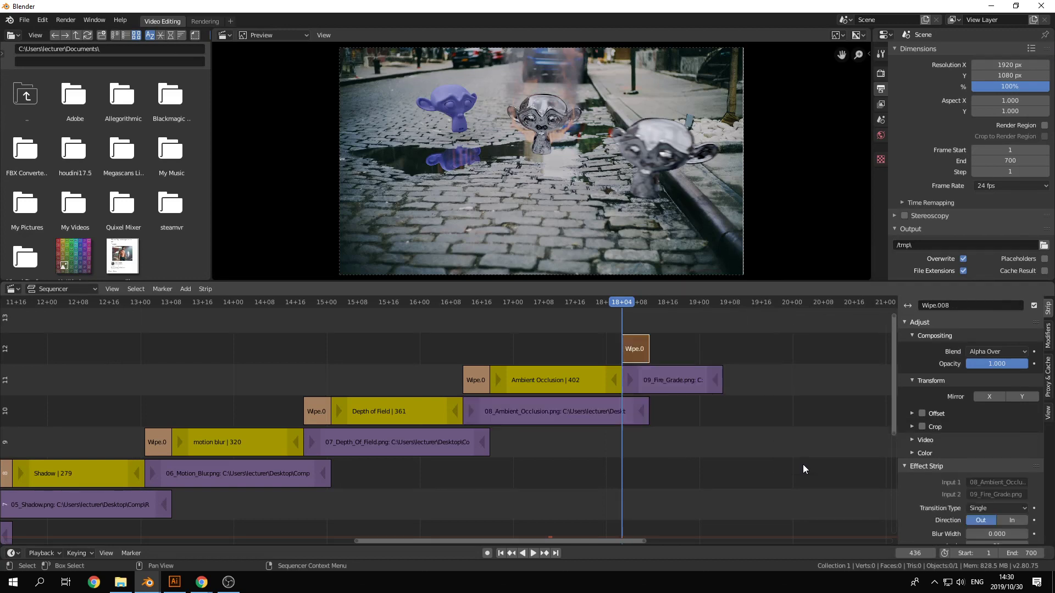
Set the wipe into 09_Fire_Grade.png to direction In with an angle of 90°.
click(1011, 520)
scroll(1010, 519, down, 4)
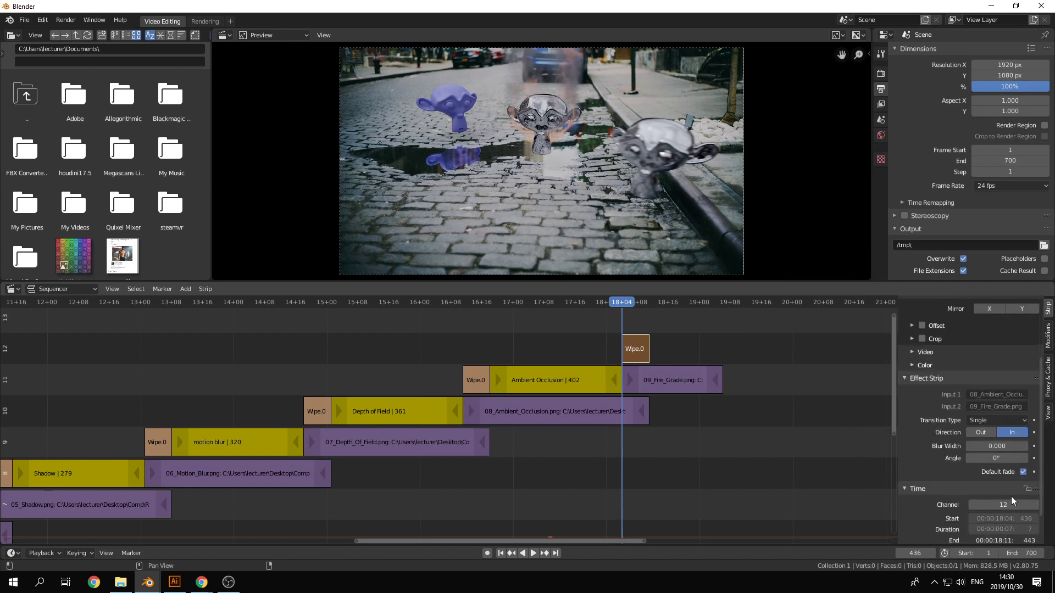
click(1001, 456)
key(Return)
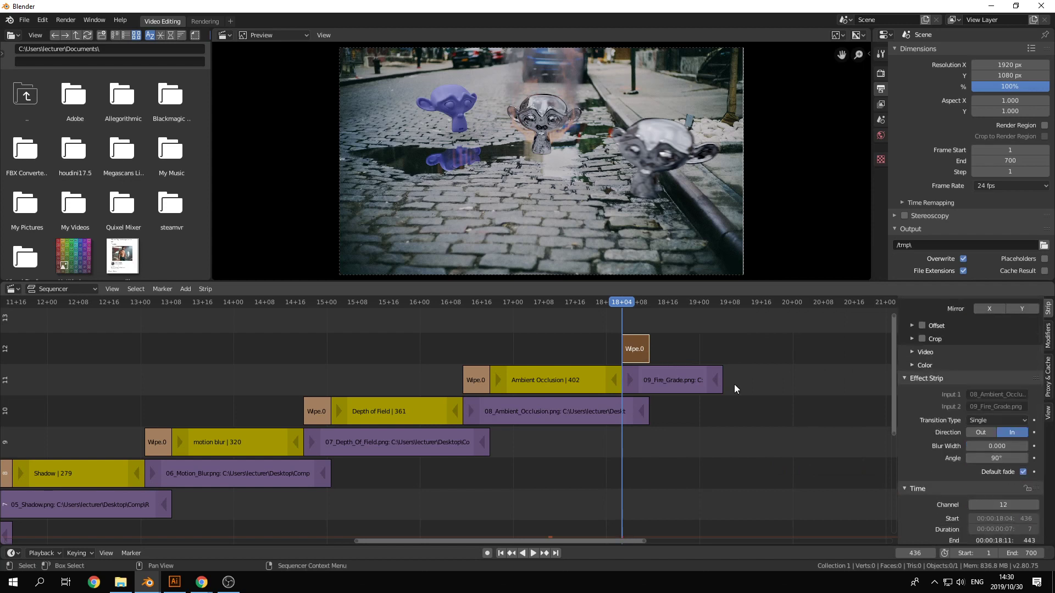
Copy the Ambient Occlusion title onto channel 12 at frame 443, right after the wipe into 09_Fire_Grade.png.
click(589, 378)
key(ctrl+c)
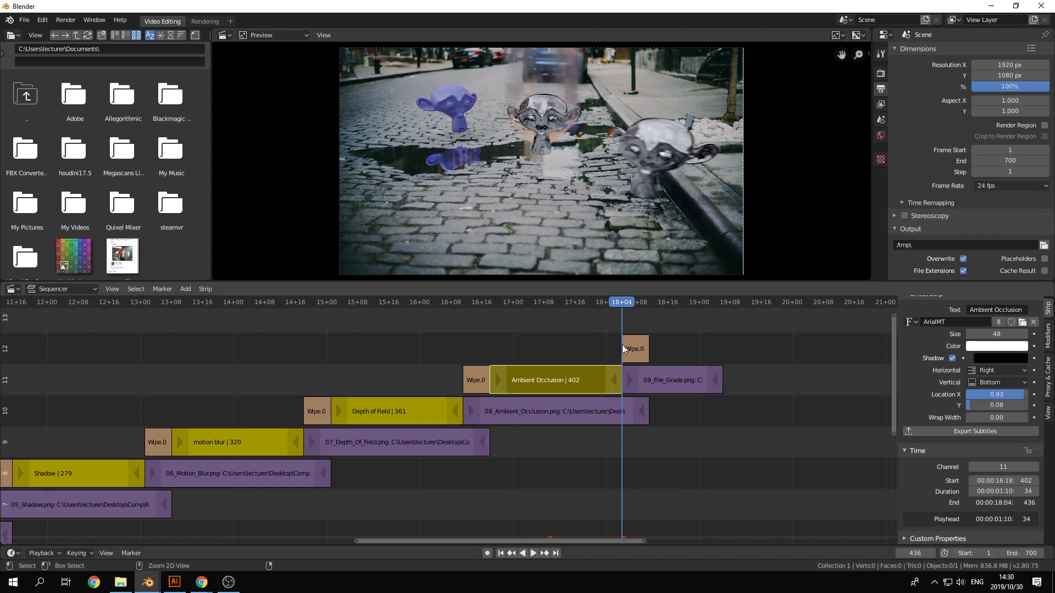
click(653, 302)
key(ctrl+v)
drag(592, 316, 712, 357)
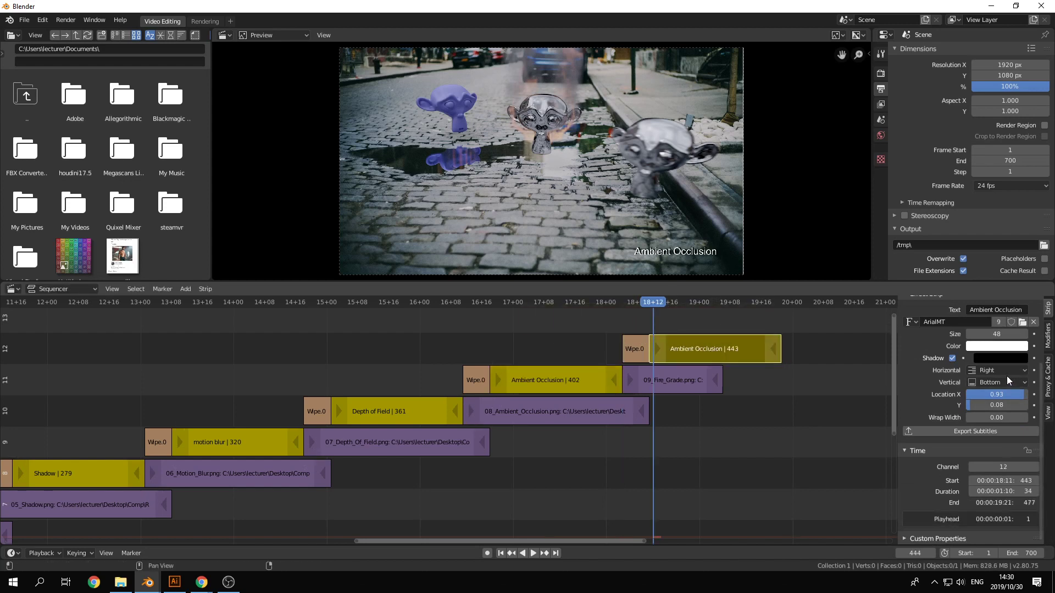
Change the text of the copied title on channel 12 to Fire Grade.
scroll(1004, 368, up, 2)
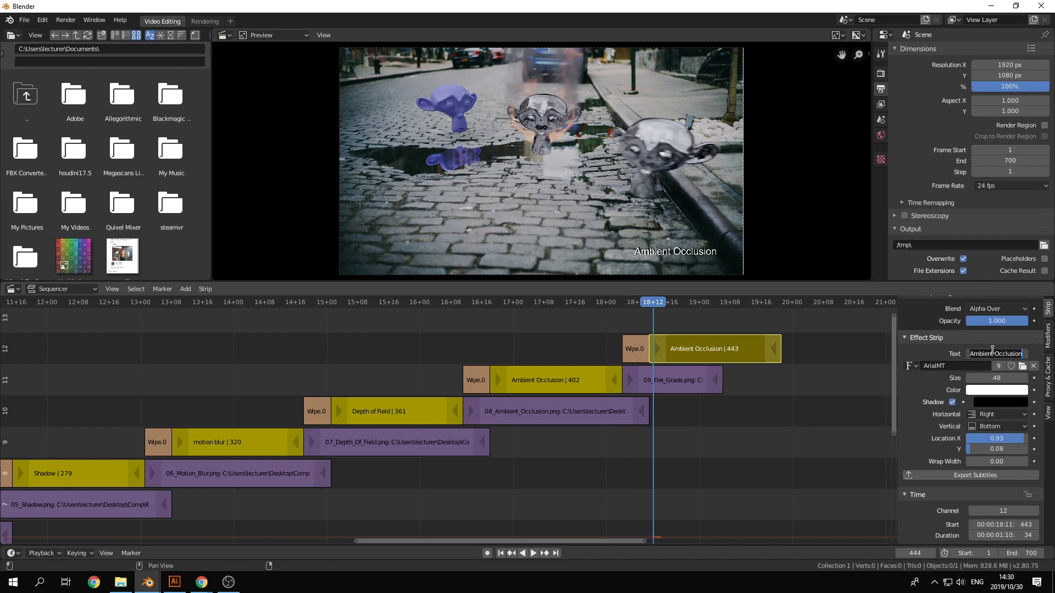
text(Fire Grade)
key(Return)
Extend the 09_Fire_Grade.png strip seven frames past its title to end at frame 484, giving it 48 frames.
click(788, 304)
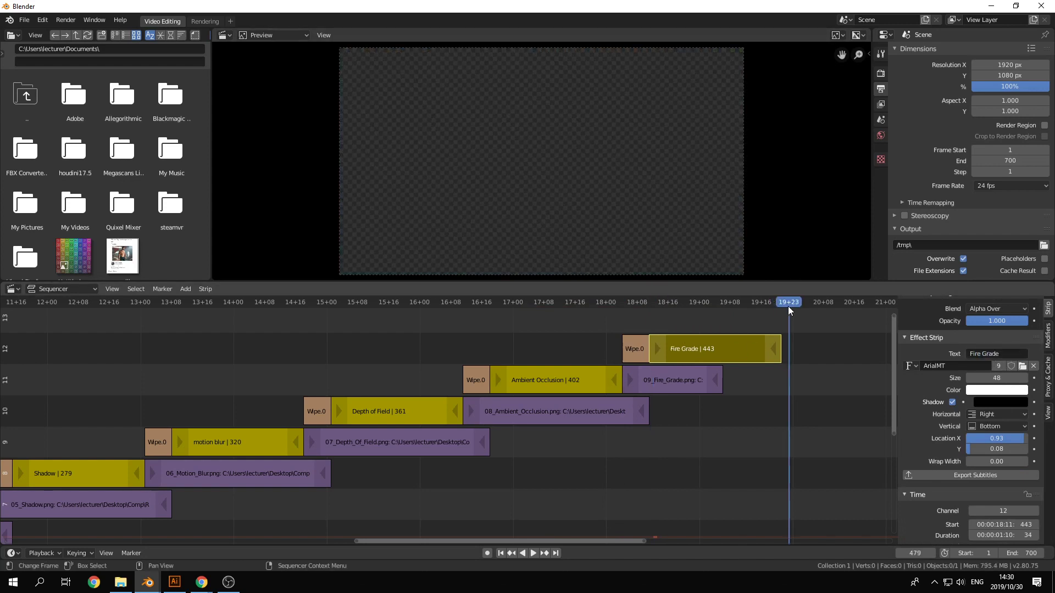
key(Left)
key(Left)
key(Right)
key(Right)
key(Right)
key(Right)
key(Right)
key(Right)
key(Right)
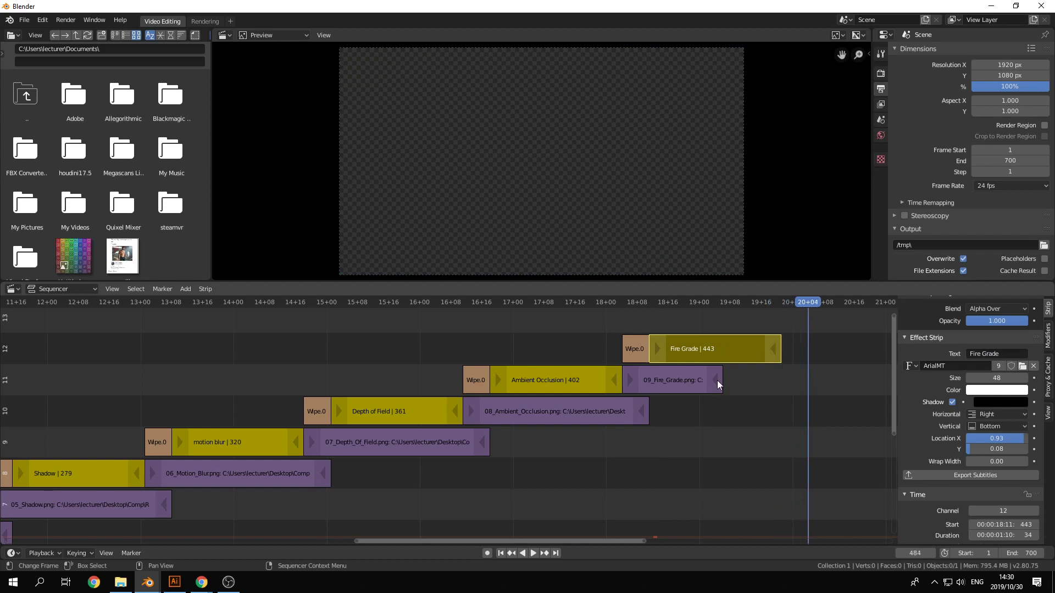
drag(717, 380, 802, 381)
middle_drag(802, 379, 652, 395)
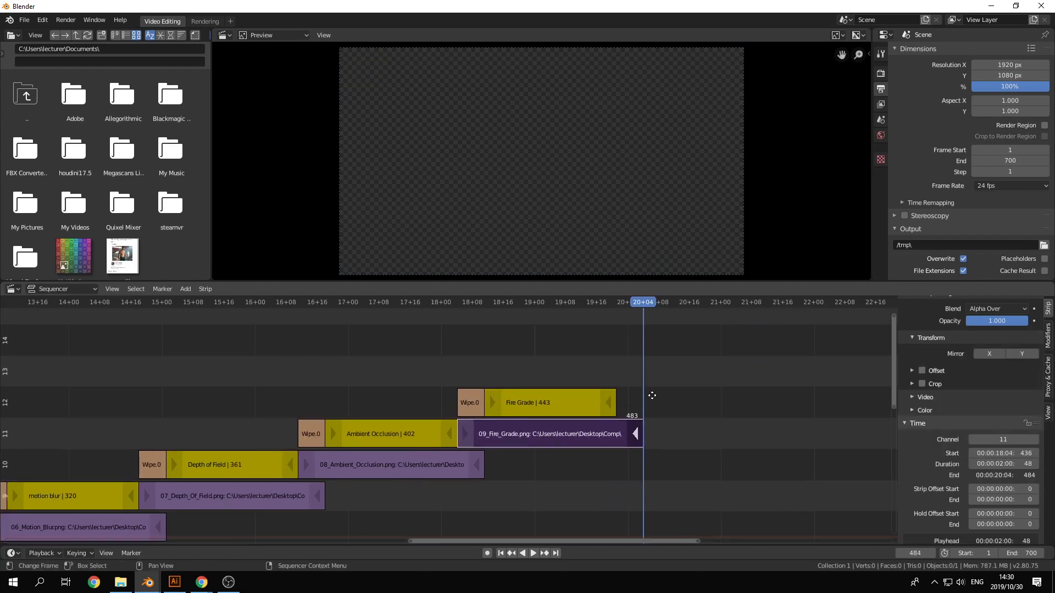
Add 10_Colour_Grade.png as an image strip and place it on channel 12 at frame 477, against the Fire Grade title's end.
click(588, 436)
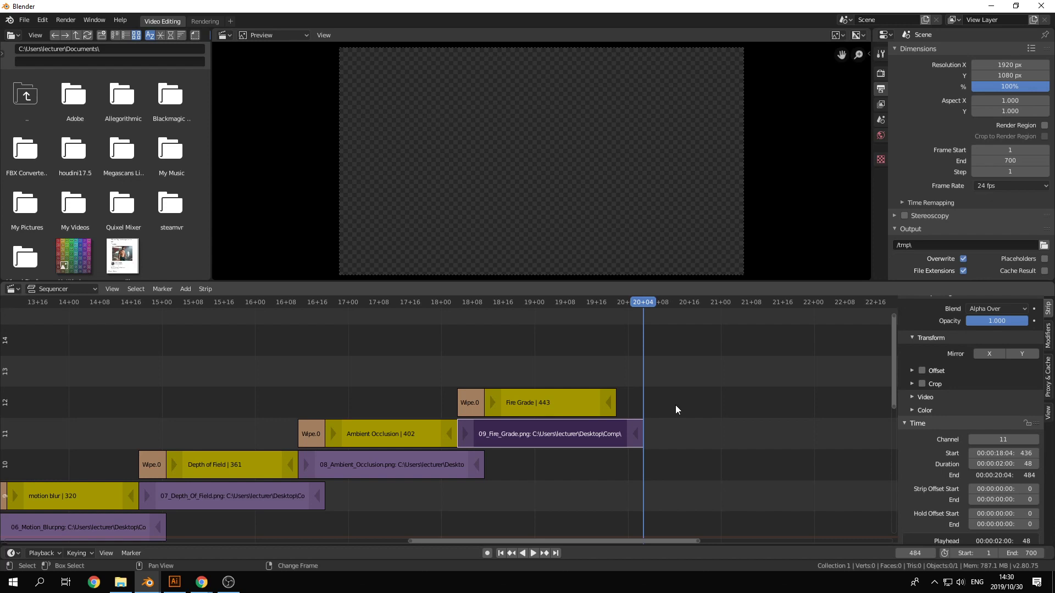
key(shift+a)
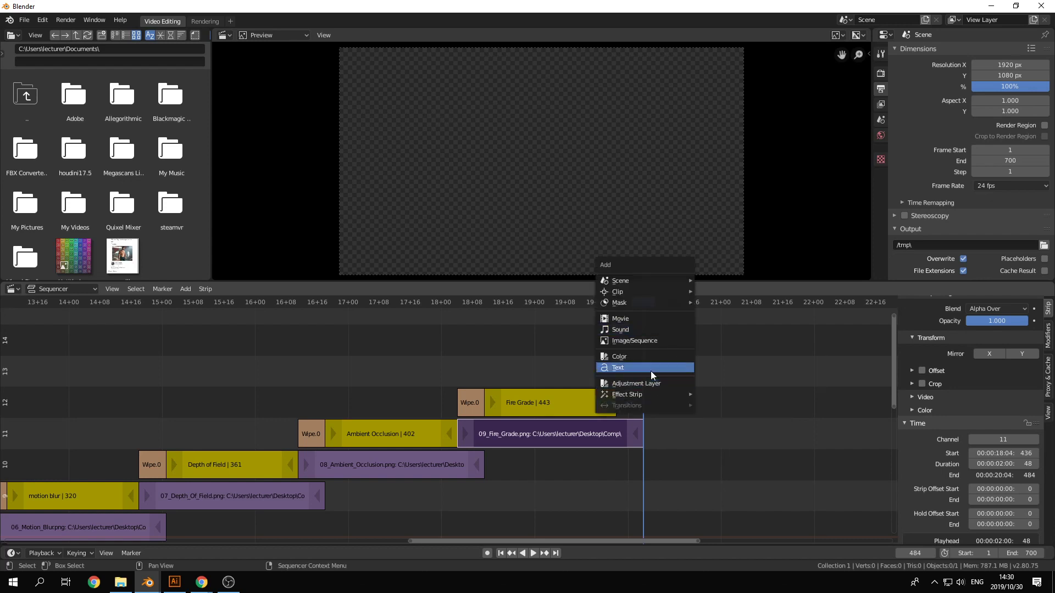
click(648, 340)
click(201, 185)
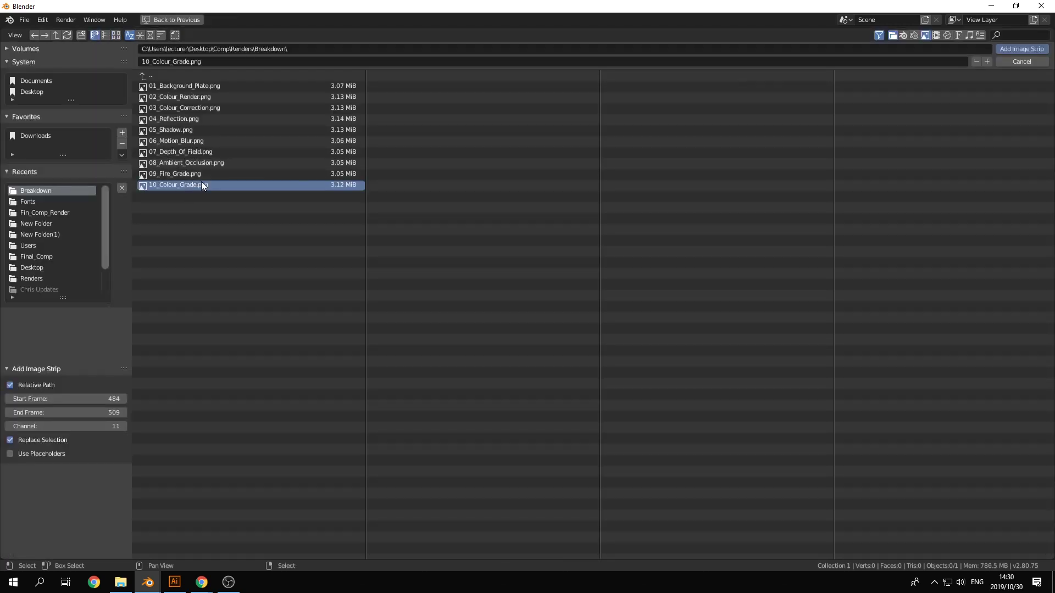
click(1021, 48)
key(g)
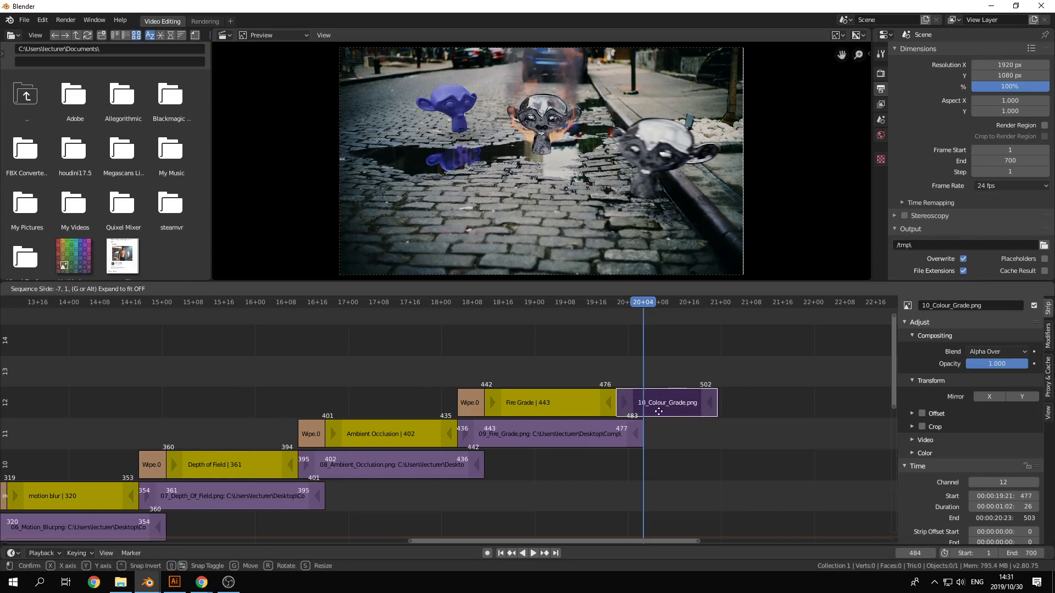
click(590, 427)
Add a Wipe transition between the 09_Fire_Grade.png and 10_Colour_Grade.png strips.
click(530, 430)
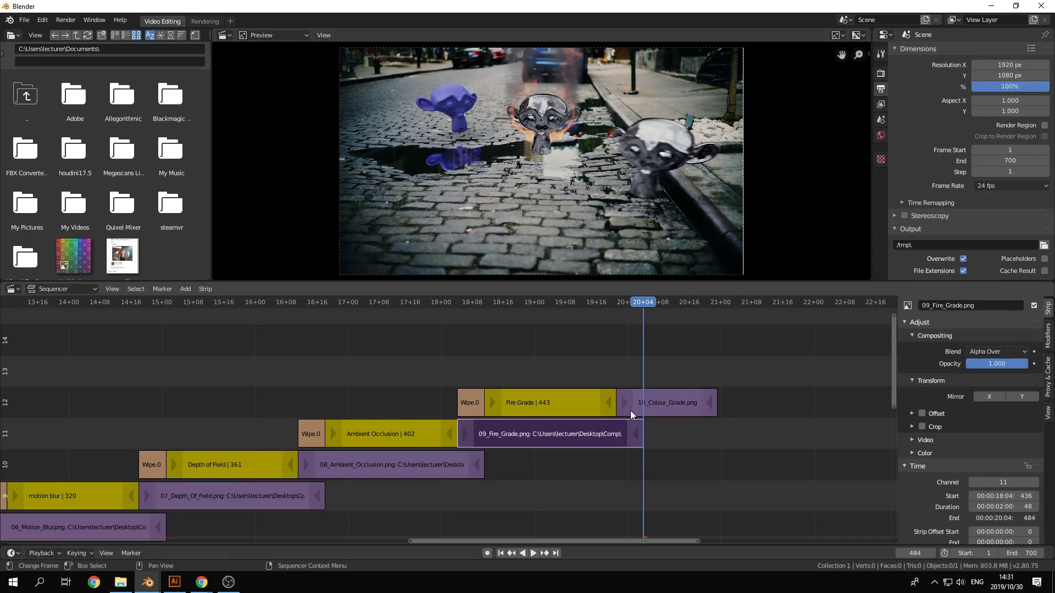
shift+click(647, 401)
key(shift+a)
mouse_move(640, 442)
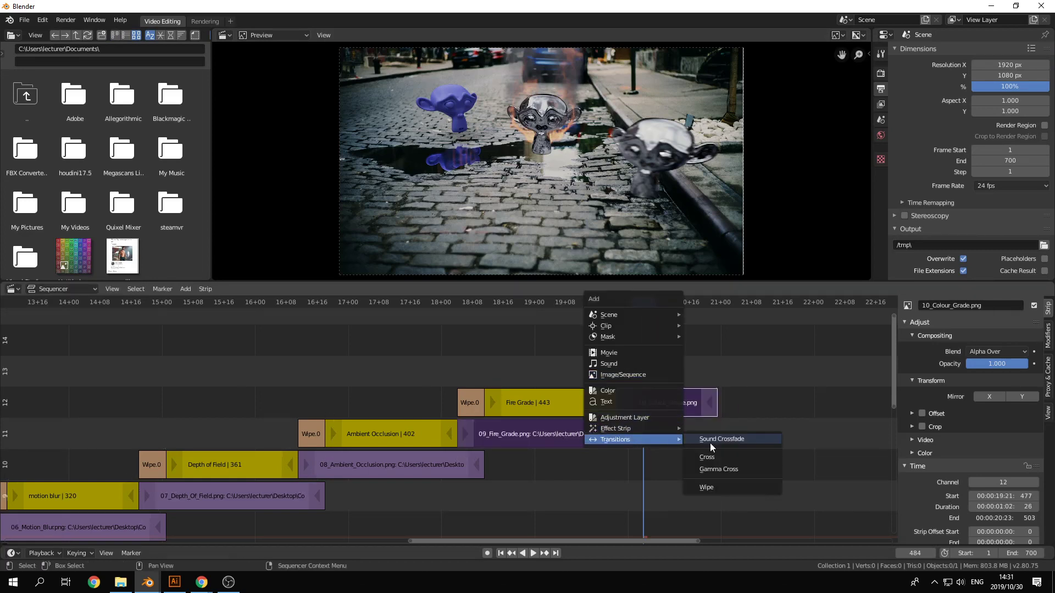
click(717, 486)
Duplicate the Fire Grade title onto channel 13 at frame 484, right after the wipe into 10_Colour_Grade.png.
click(523, 403)
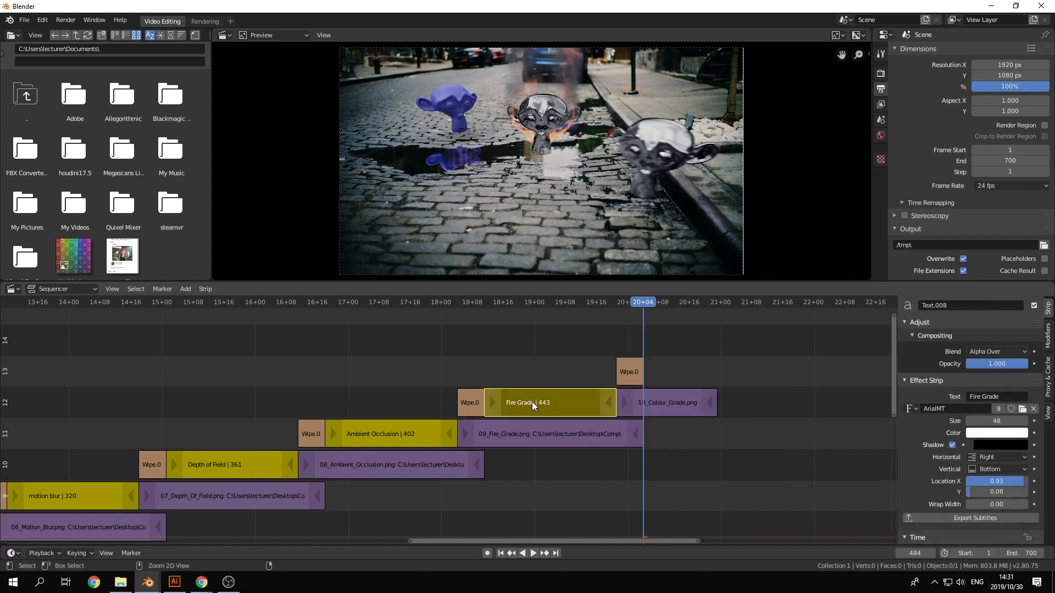
key(shift+d)
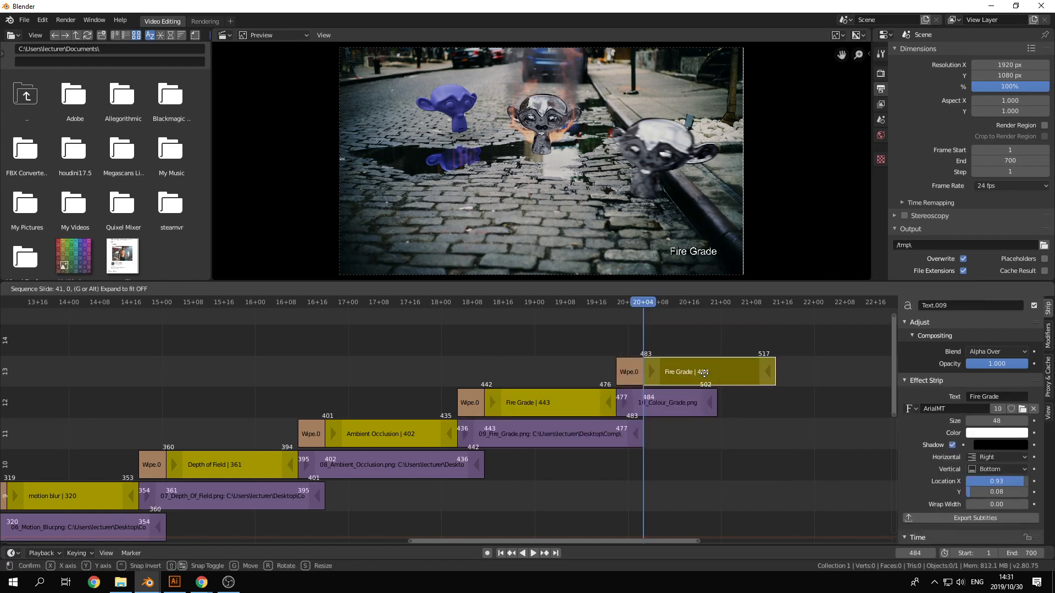
click(704, 372)
Change the text of the duplicated title on channel 13 to Colour Grade.
scroll(1016, 482, down, 1)
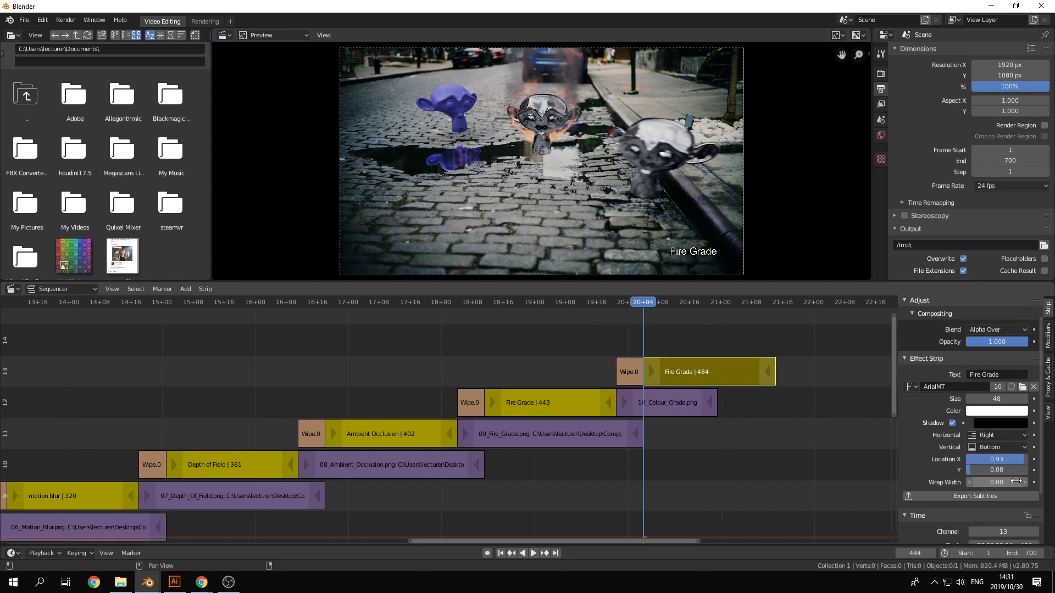
scroll(1016, 482, up, 2)
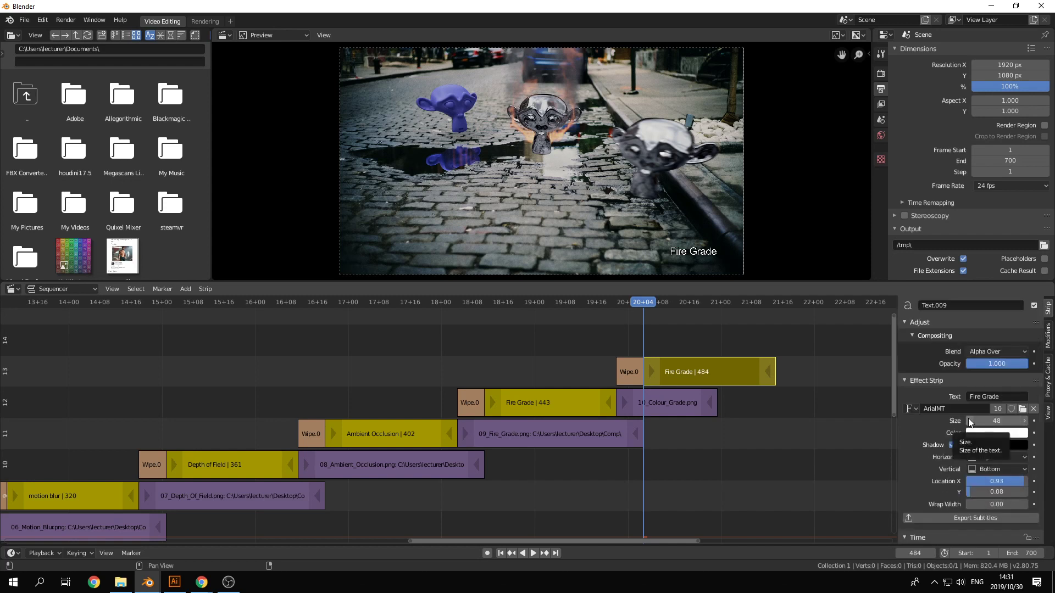
scroll(1004, 441, down, 2)
scroll(1003, 442, up, 2)
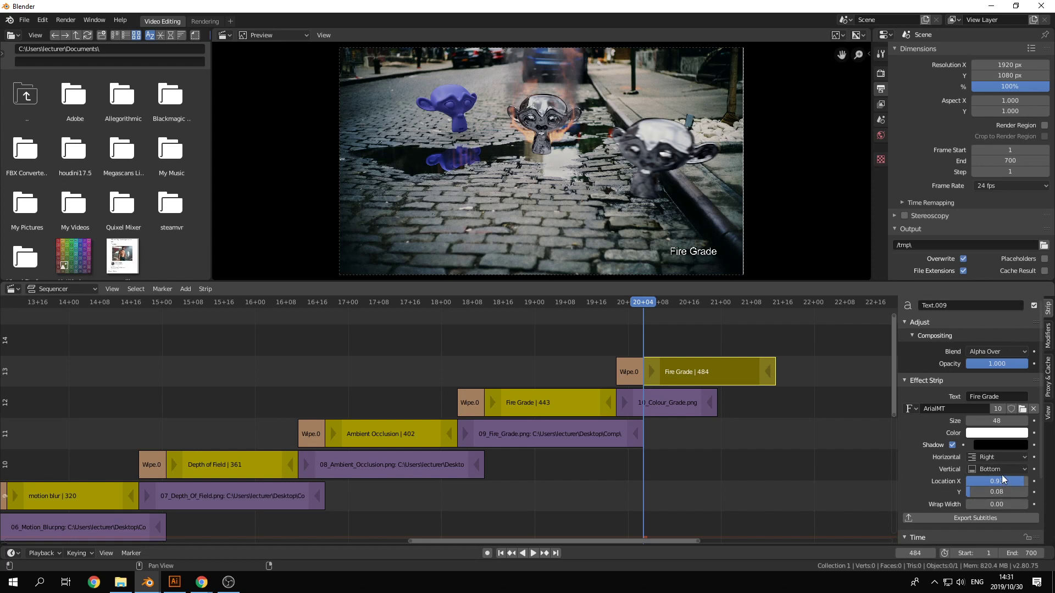
scroll(1000, 470, down, 2)
scroll(1000, 467, up, 2)
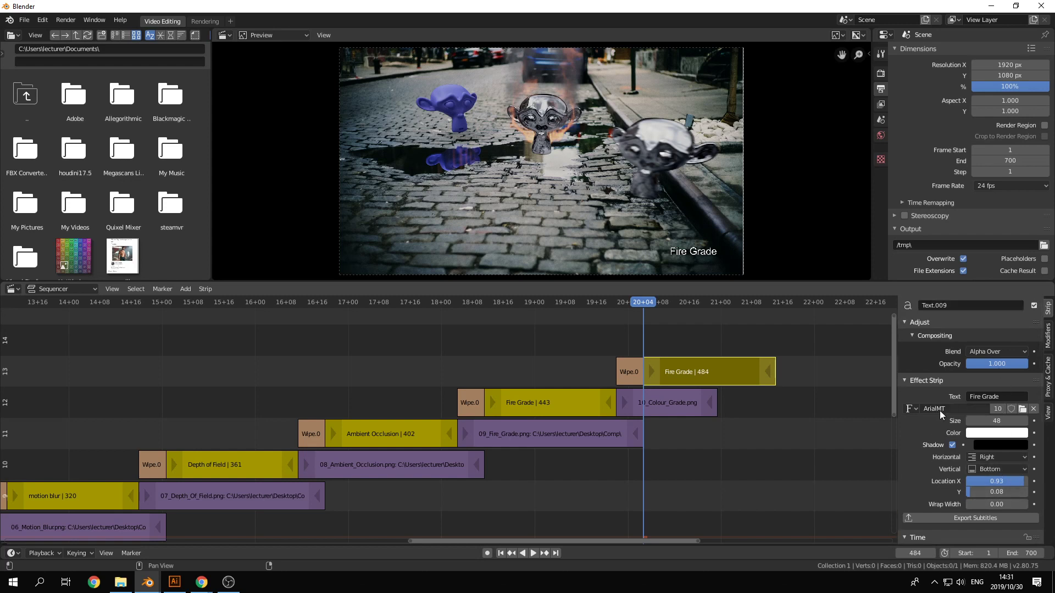
click(987, 397)
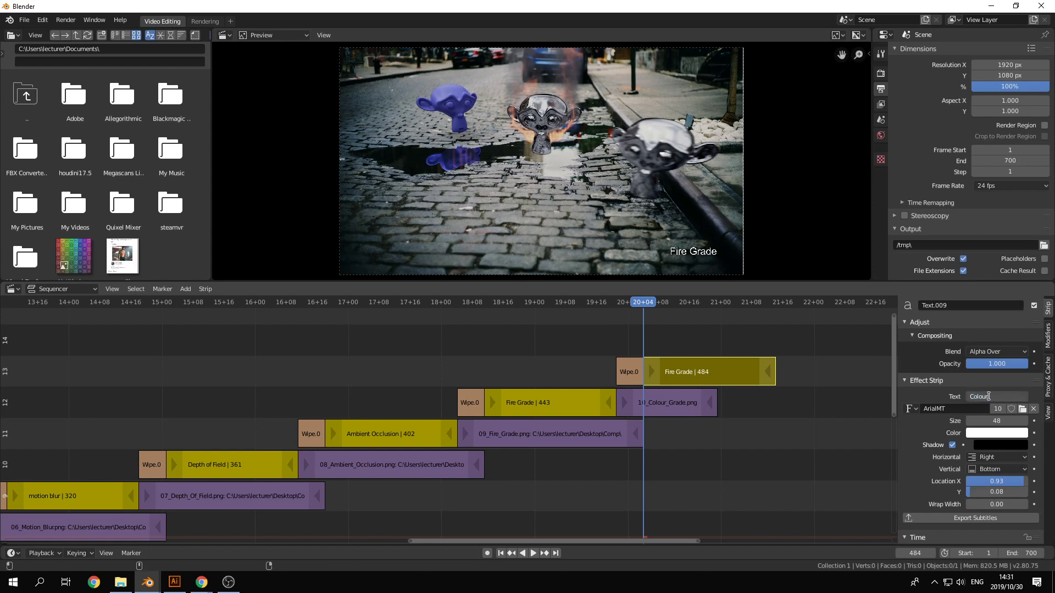
text(Colour Grade)
key(Return)
Extend the 10_Colour_Grade.png strip to end at frame 518, level with its title, giving it 41 frames.
drag(712, 402, 769, 402)
Play the whole sequence back from the beginning to review the titles and wipe transitions.
scroll(426, 430, down, 5)
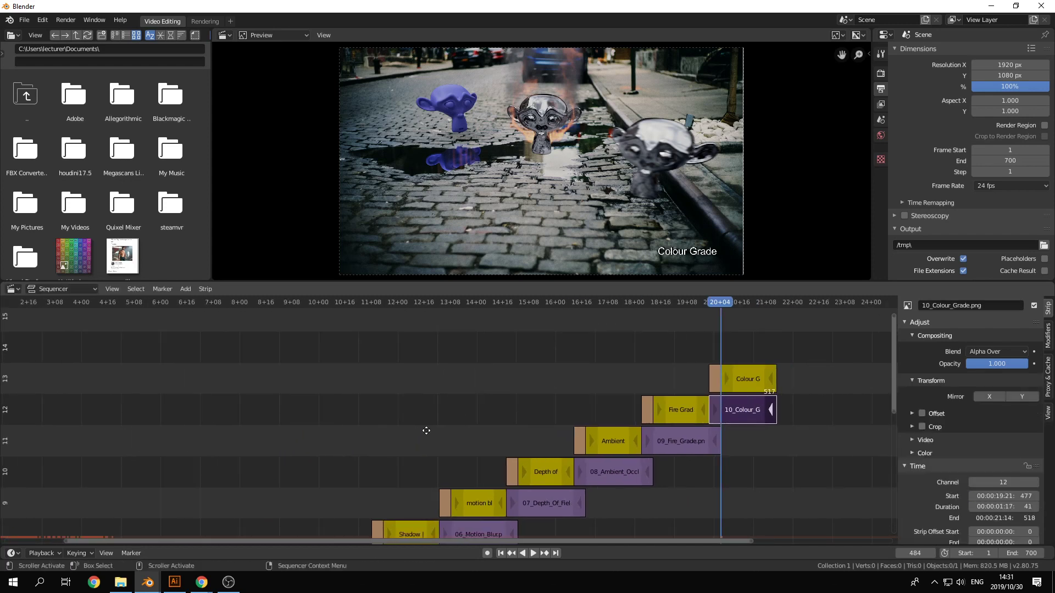
middle_drag(426, 431, 463, 385)
scroll(82, 308, down, 8)
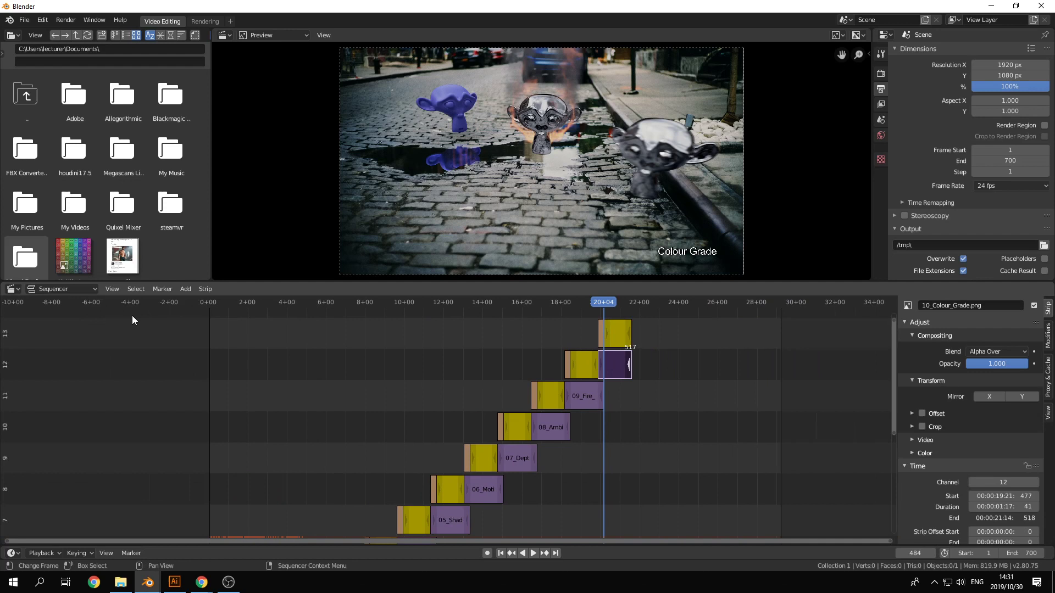
click(212, 302)
key(space)
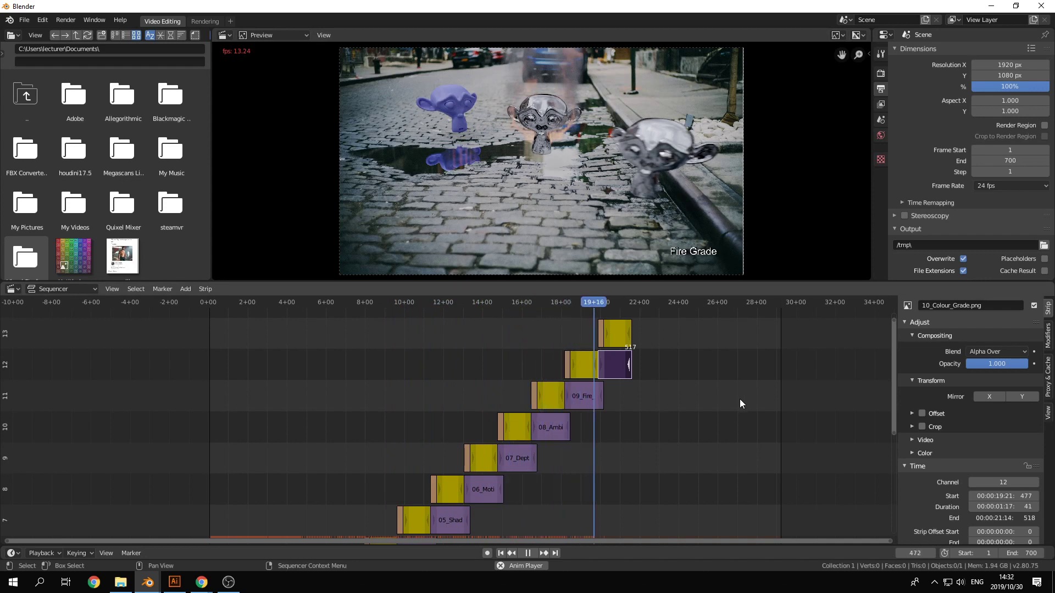
key(space)
Duplicate the first Final_Comp0050.png strip from channel 2 and place the copy on channel 9 at frame 546.
middle_drag(707, 373, 592, 259)
click(230, 480)
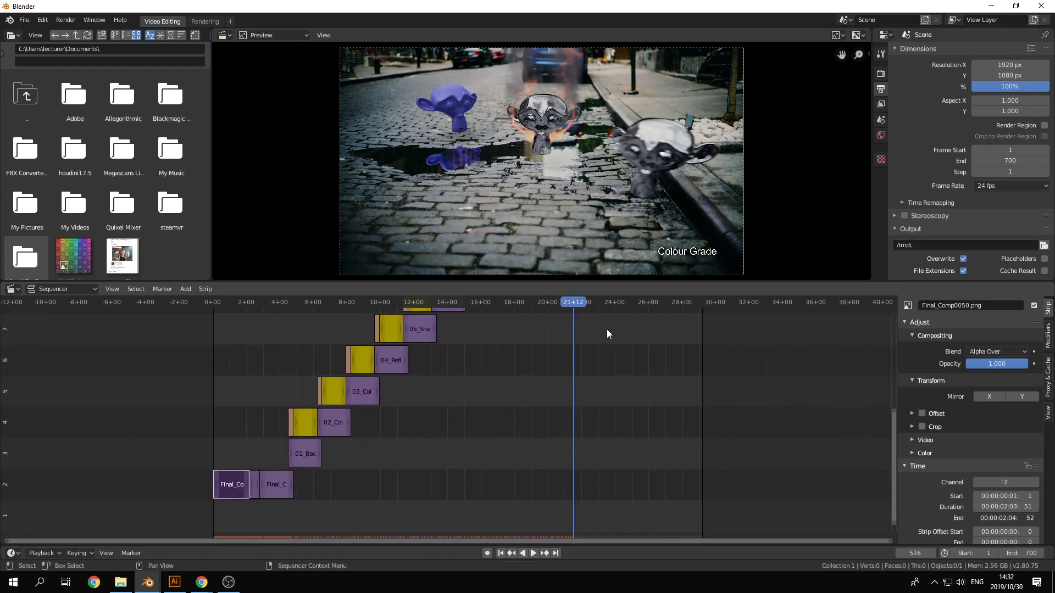
middle_drag(603, 341, 489, 562)
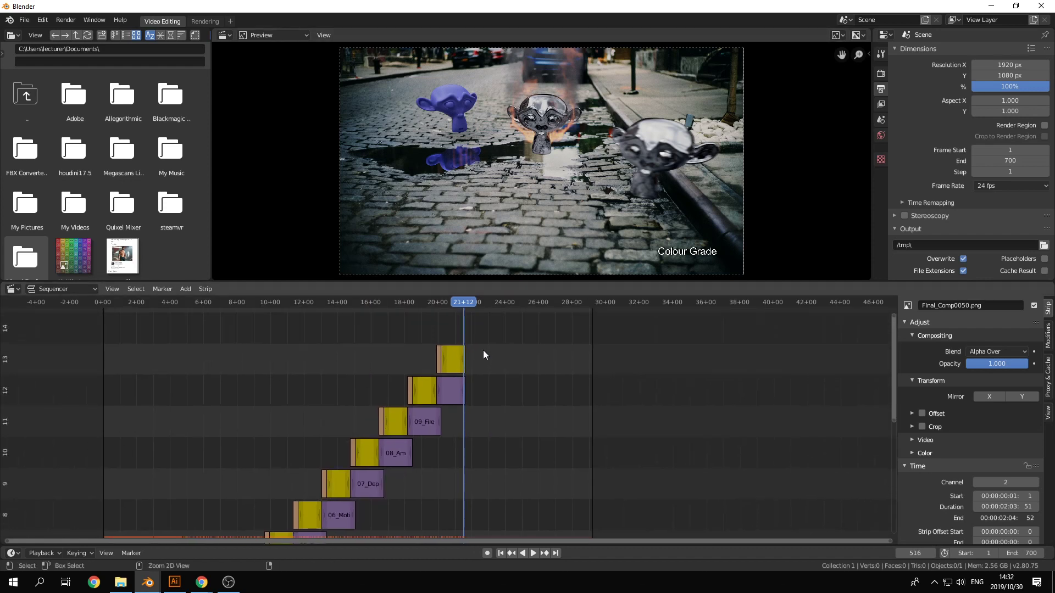
scroll(483, 351, down, 3)
middle_drag(470, 370, 436, 291)
middle_drag(255, 541, 227, 486)
key(shift+d)
click(425, 337)
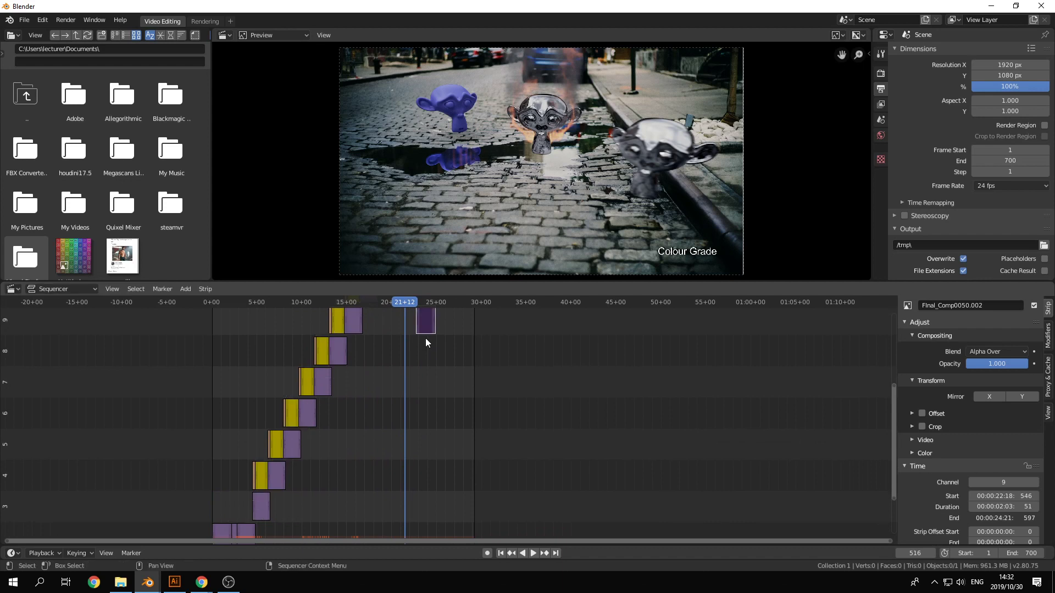
Move the Final_Comp copy to channel 12 so it starts at frame 518, directly after 10_Colour_Grade.png.
middle_drag(426, 338, 433, 500)
drag(432, 487, 421, 391)
scroll(421, 391, up, 5)
scroll(420, 391, up, 5)
drag(318, 379, 315, 379)
Trim the first 13 frames off the Final_Comp copy with a cut at frame 531 and slide the remainder against 10_Colour_Grade.png.
key(space)
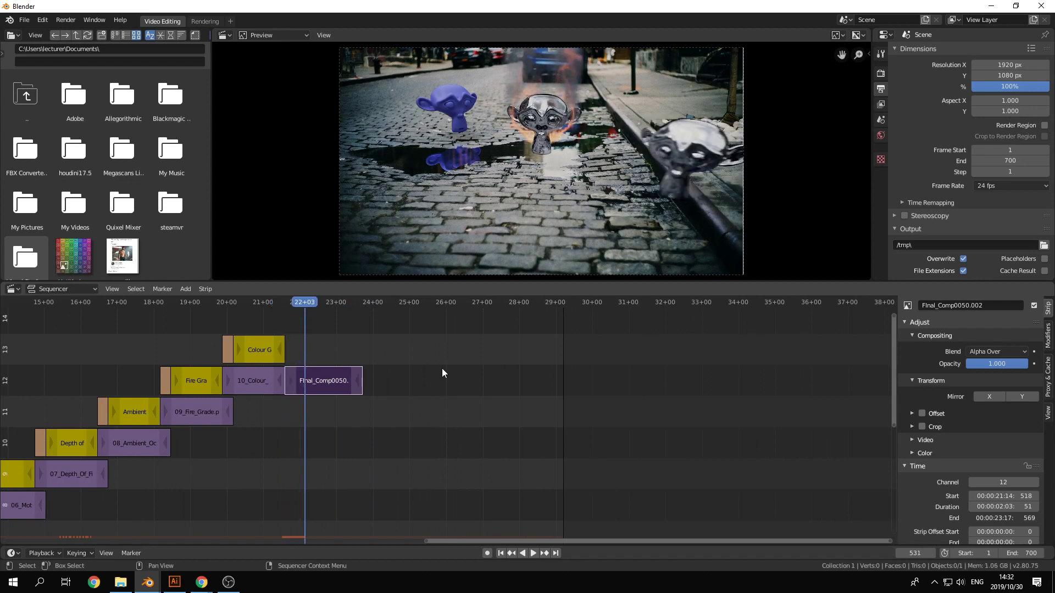
key(k)
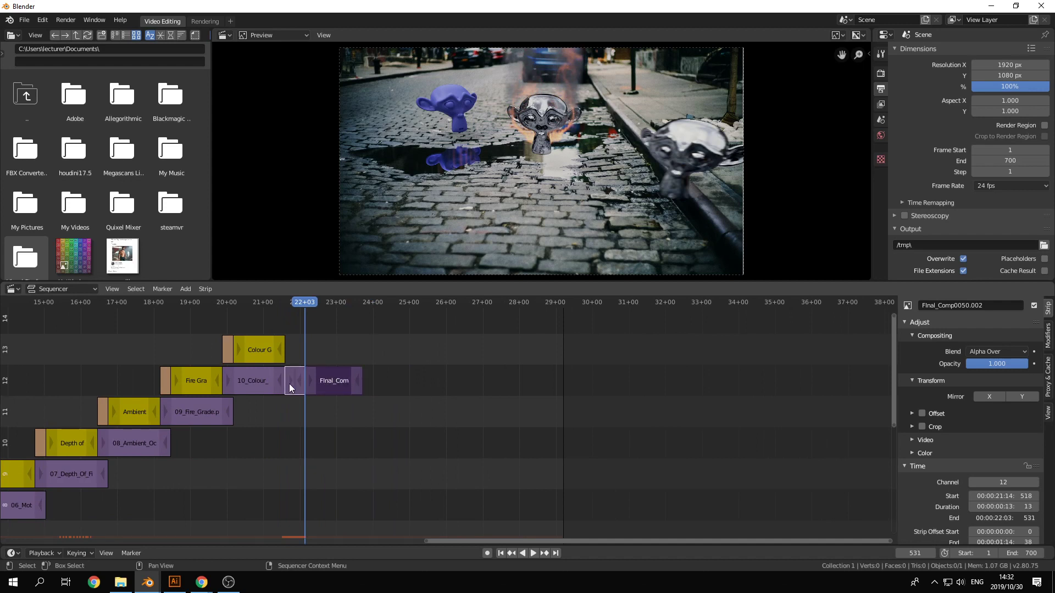
key(x)
click(306, 395)
drag(335, 381, 320, 386)
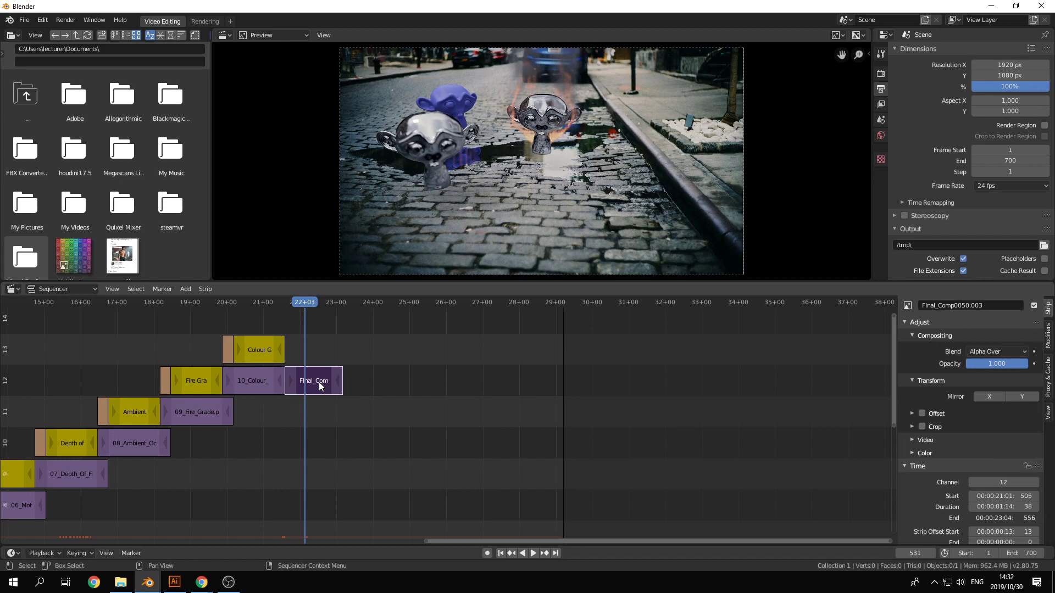
Trim one more frame off the Final_Comp strip's start with a cut at frame 519 and close the gap to 10_Colour_Grade.png.
click(277, 302)
key(space)
key(space)
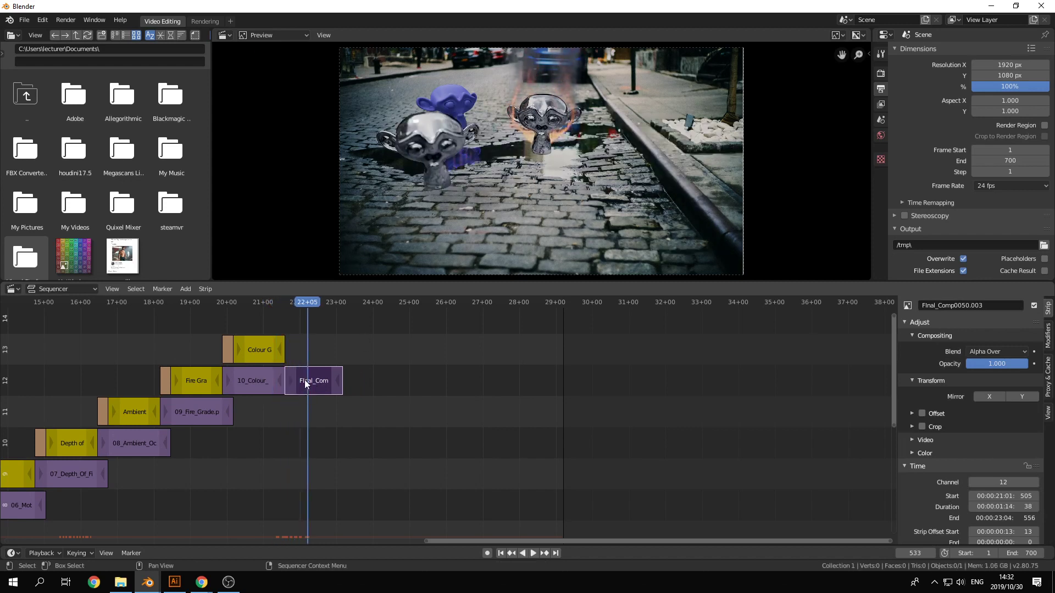
key(ctrl+shift+space)
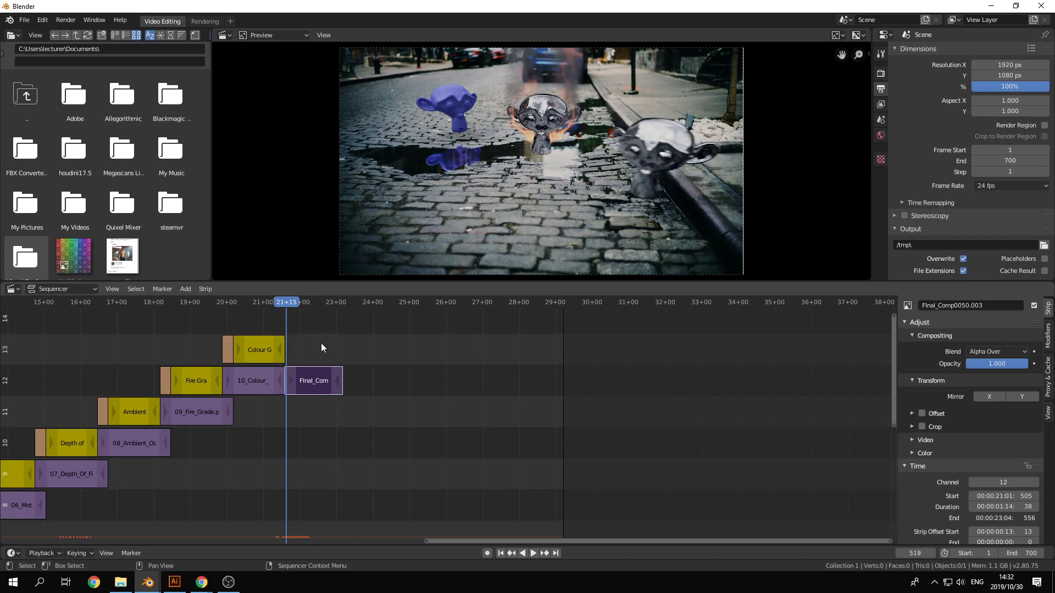
key(k)
scroll(323, 368, up, 8)
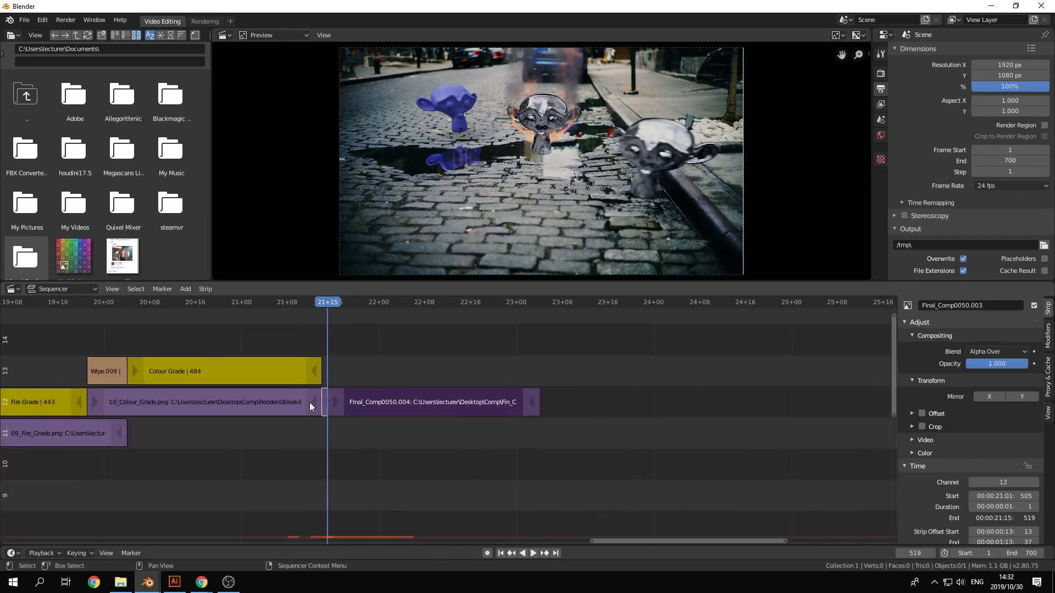
shift+click(359, 404)
key(x)
click(364, 404)
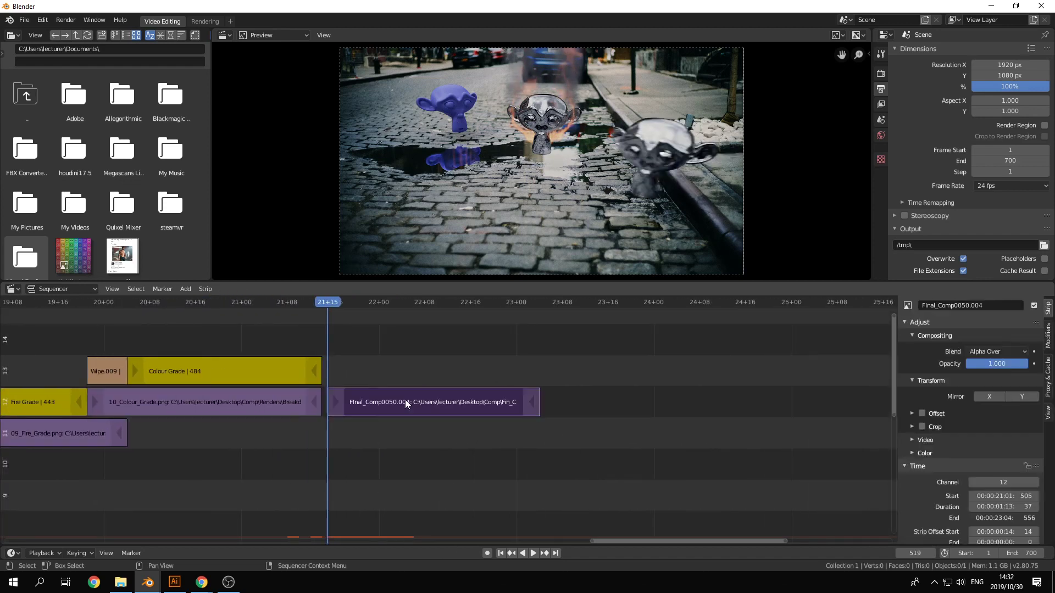
Play back from frame 511 to review the change from 10_Colour_Grade.png to the Final_Comp strip.
click(283, 301)
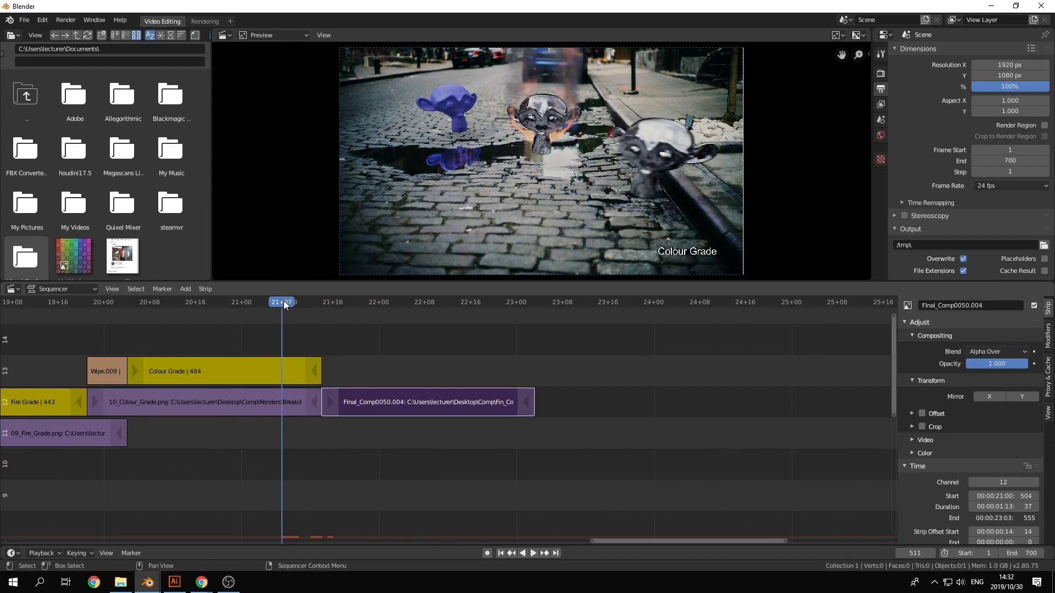
key(space)
scroll(620, 461, down, 5)
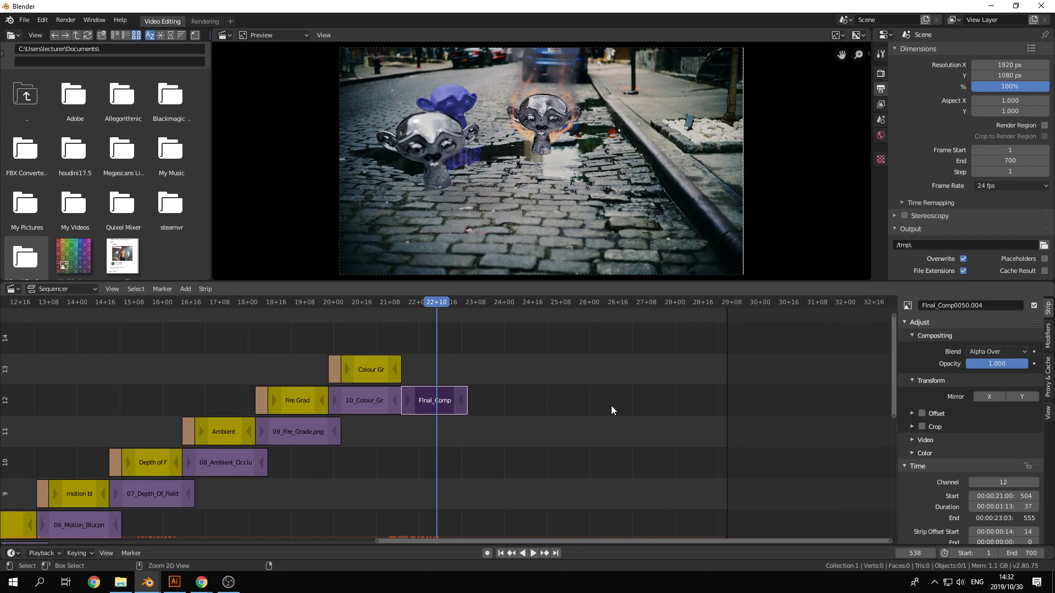
Duplicate the trimmed Final_Comp strip on channel 12 and place the copy at frame 573.
key(shift+d)
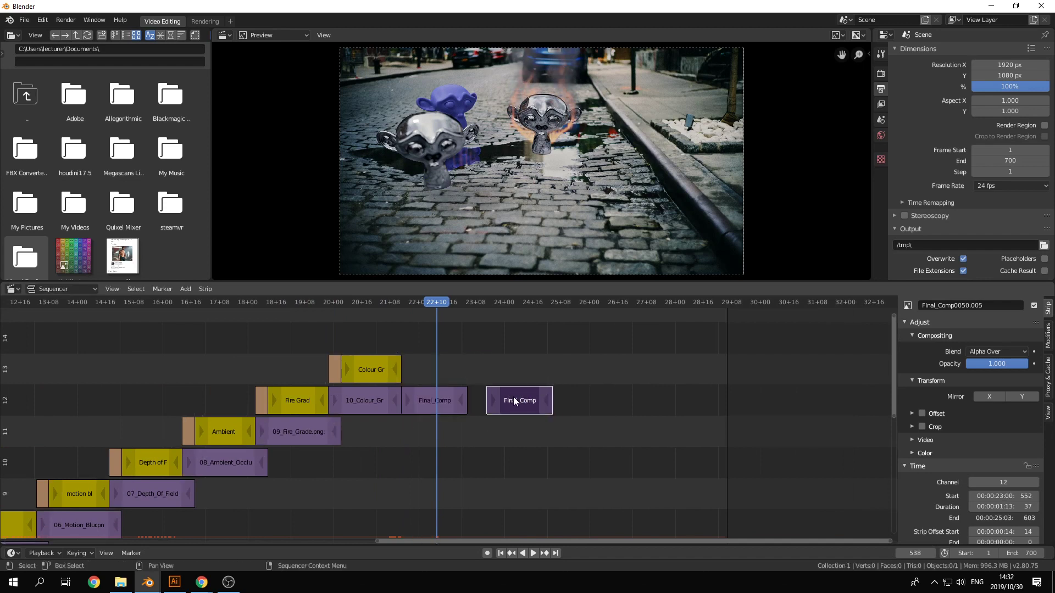
scroll(523, 408, up, 4)
click(577, 404)
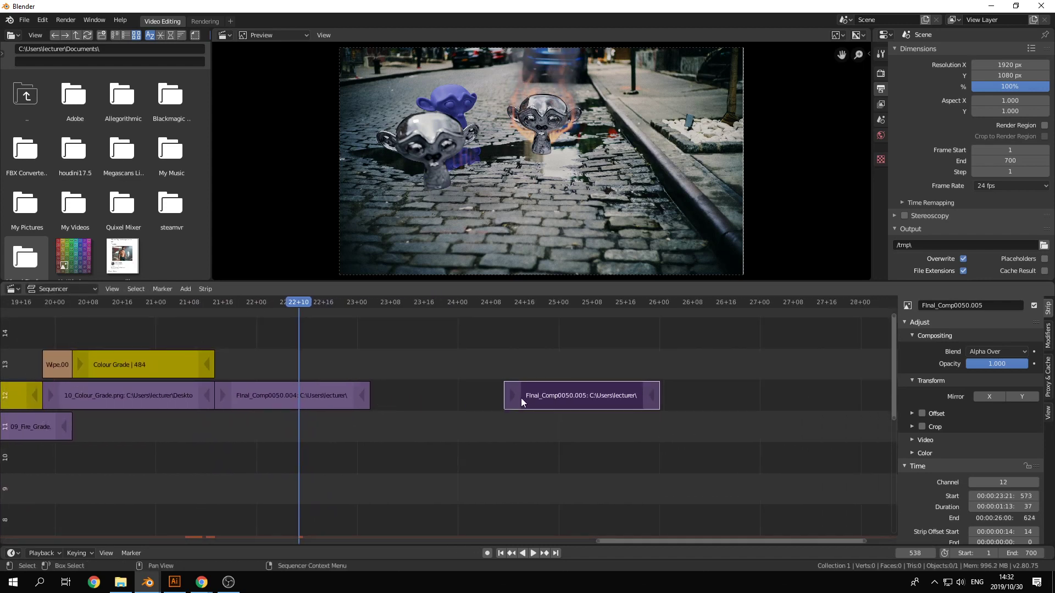
Extend the new Final_Comp copy's start to give it 52 frames and place it at frame 556, behind the previous clip.
drag(510, 396, 420, 421)
scroll(443, 399, up, 3)
scroll(417, 427, down, 10)
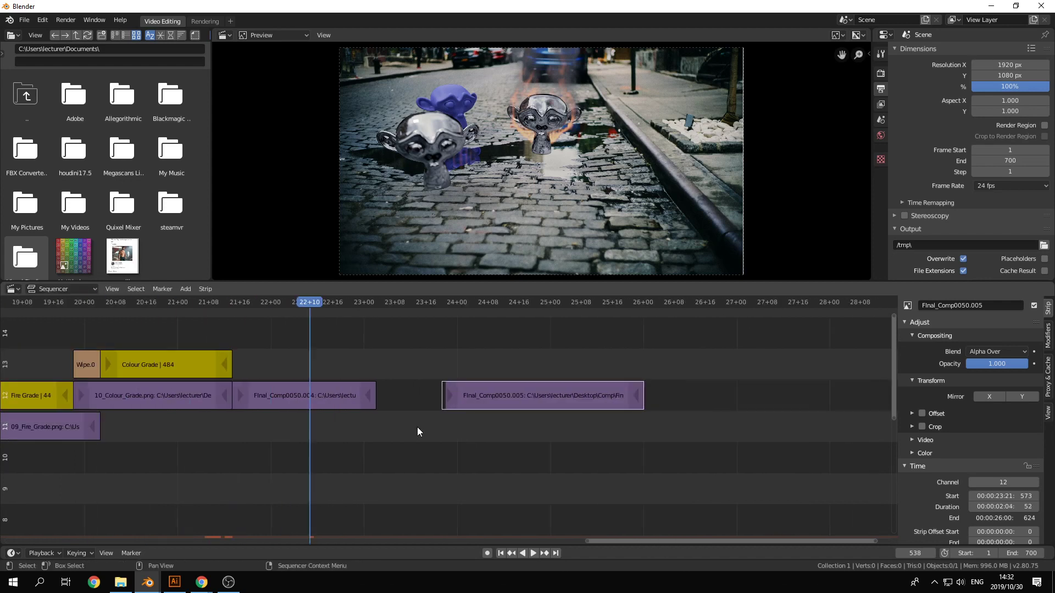
drag(551, 392, 498, 383)
Play back the join between the two Final_Comp strips on channel 12 and stop the playhead at frame 555.
key(space)
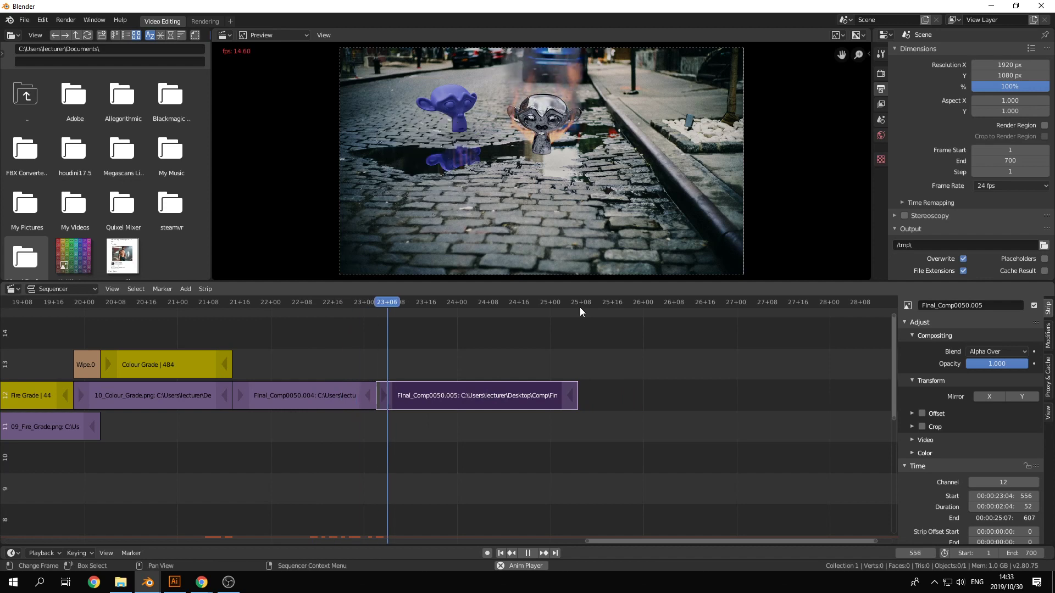
key(space)
click(324, 304)
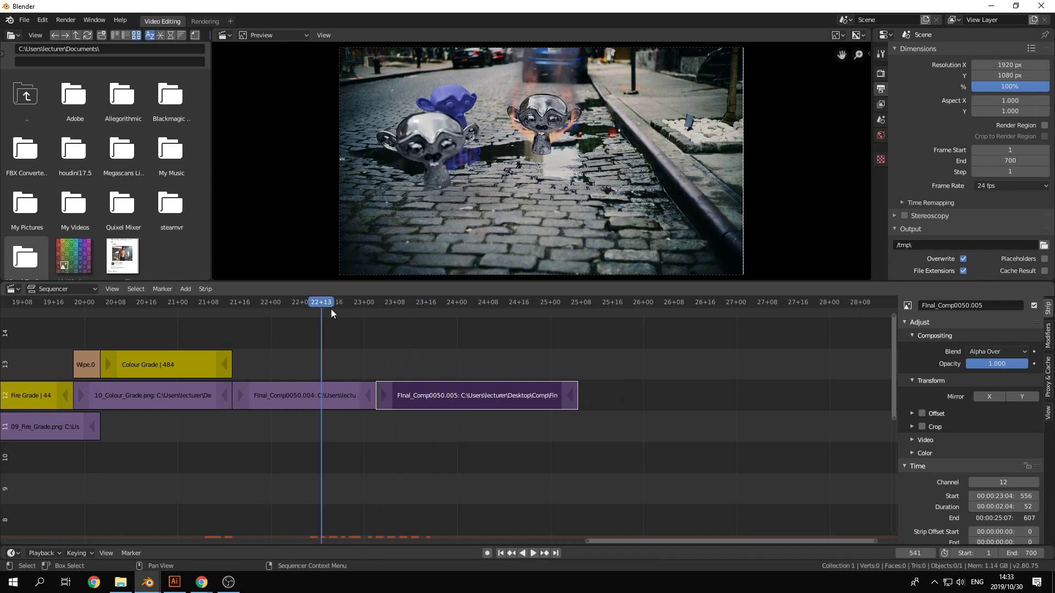
key(space)
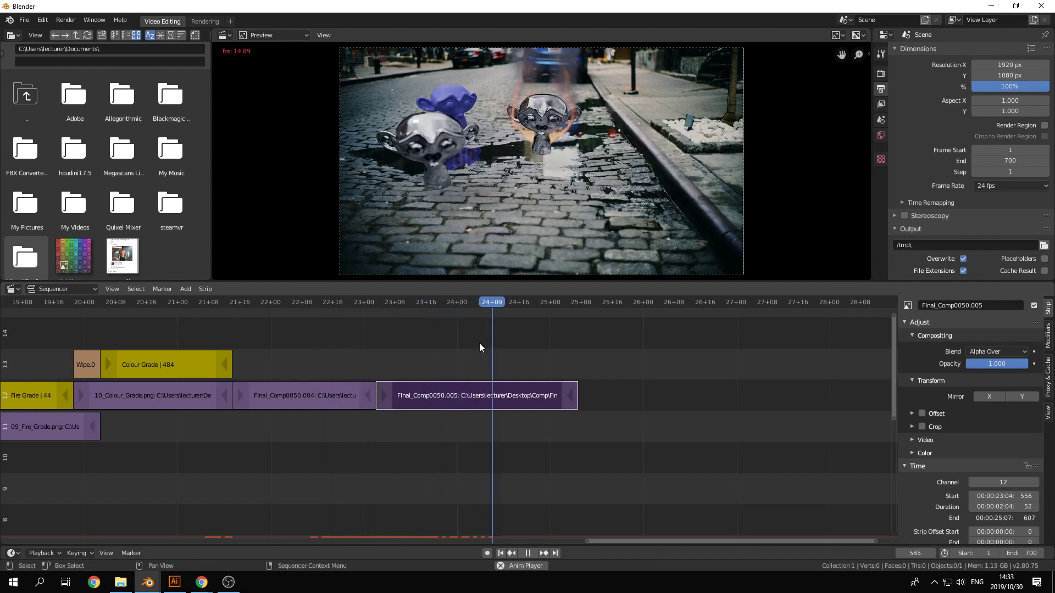
click(375, 302)
key(space)
Duplicate the Colour Grade title and place the copy on channel 13 at frame 572, above the last Final_Comp strip.
click(141, 362)
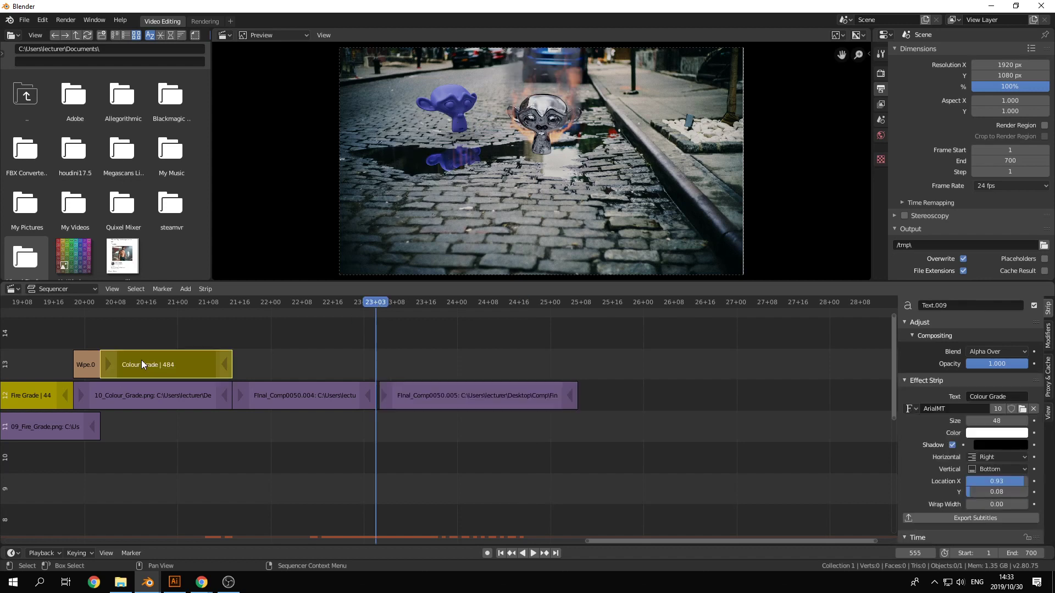
key(shift+d)
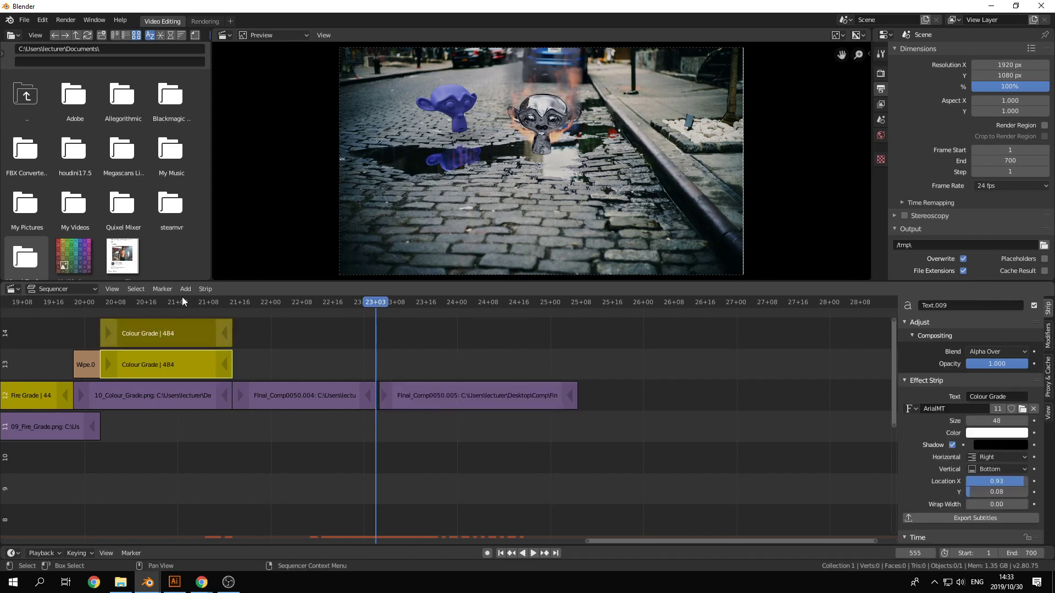
click(523, 328)
Slide the last Final_Comp strip on channel 12 to start at frame 555, closing the gap before it.
scroll(391, 388, up, 3)
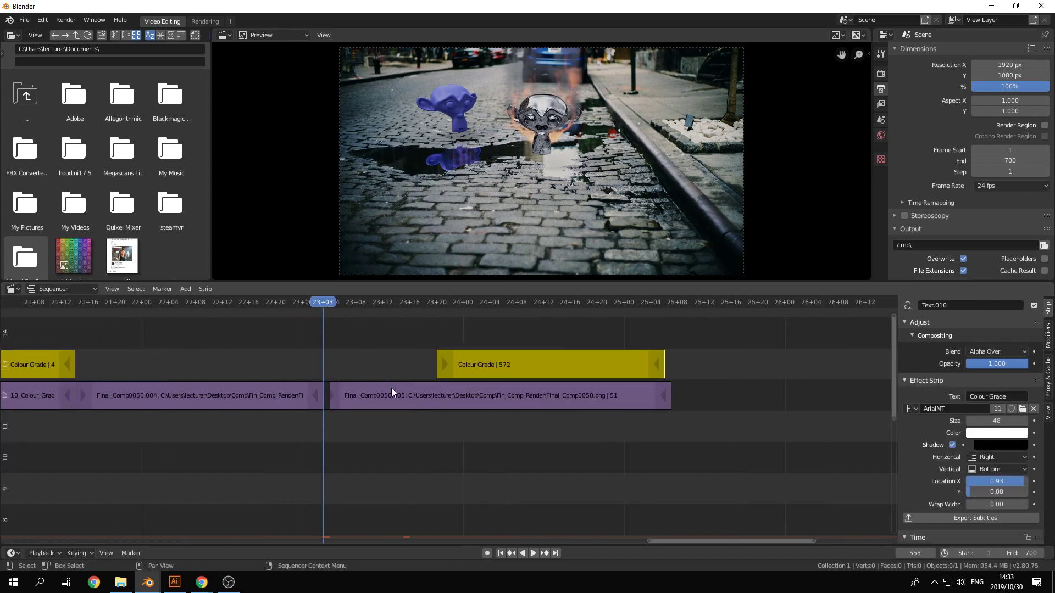
scroll(312, 396, up, 5)
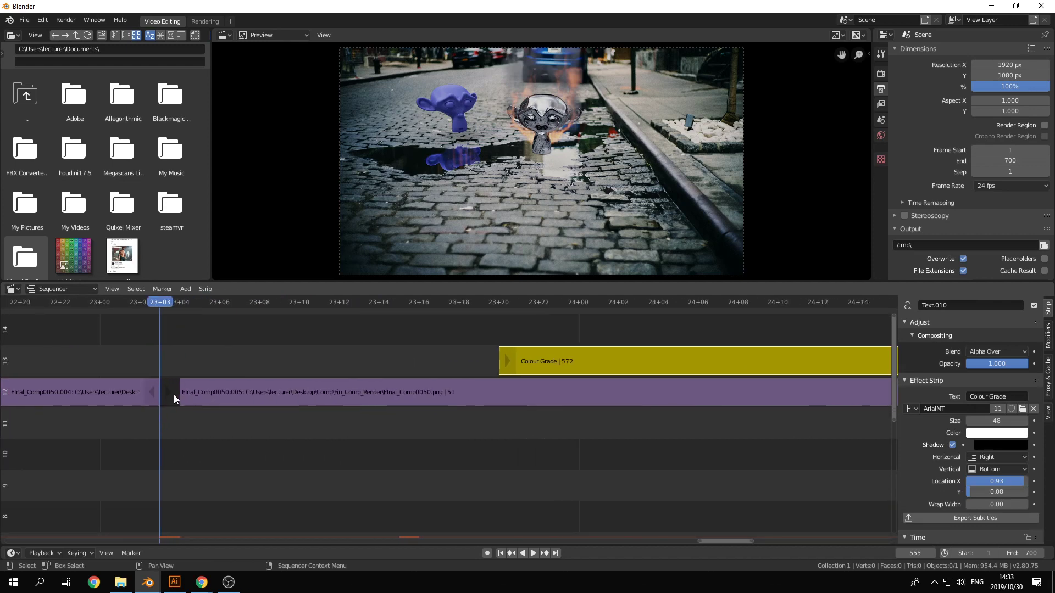
click(174, 394)
key(g)
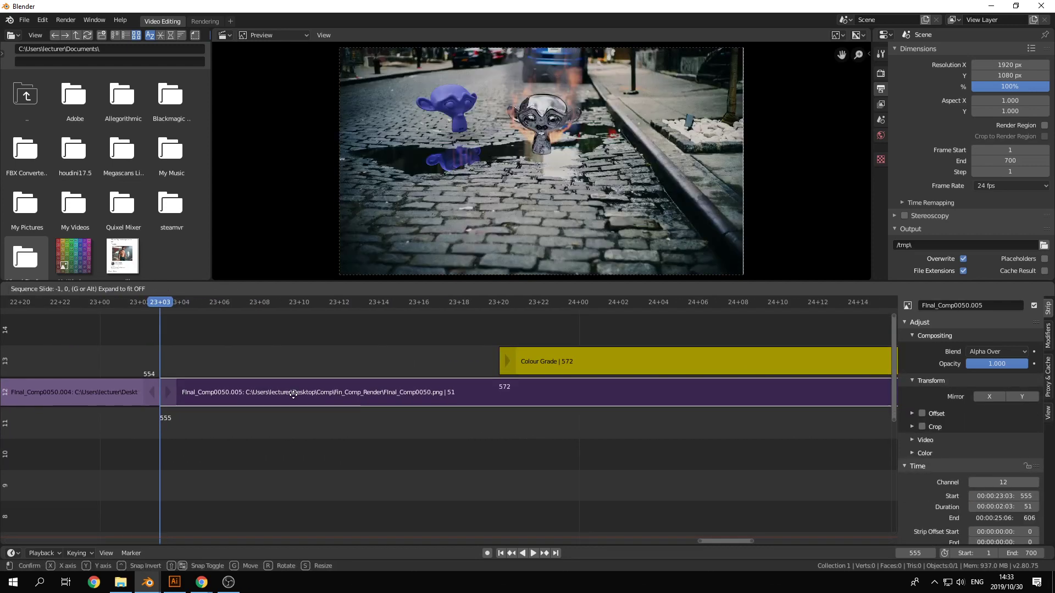
click(293, 394)
Move the duplicated title to start at frame 555 and change its text to Final Composite.
click(583, 360)
key(g)
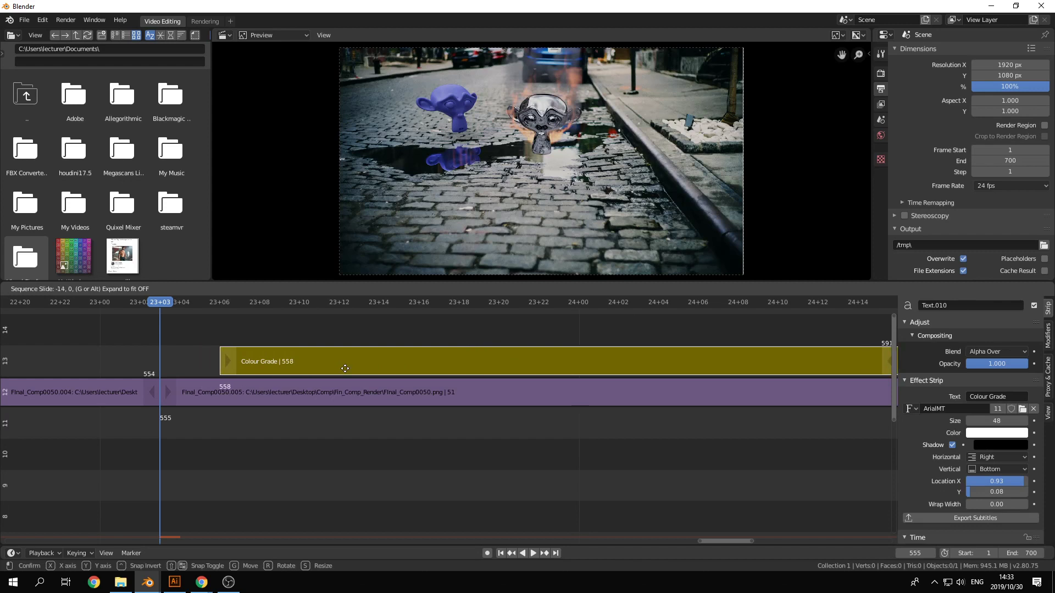
click(295, 361)
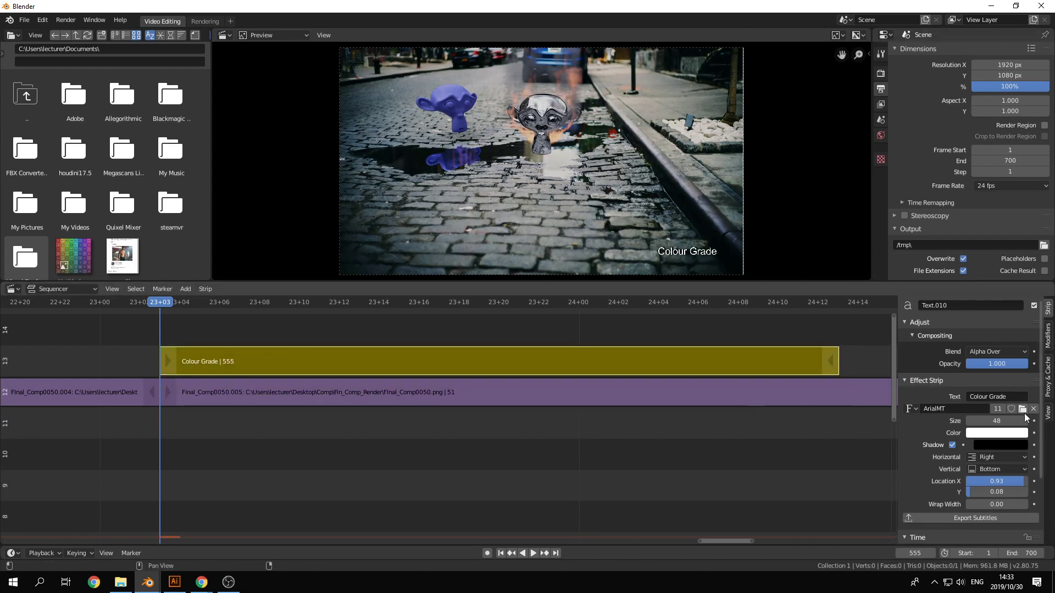
click(993, 396)
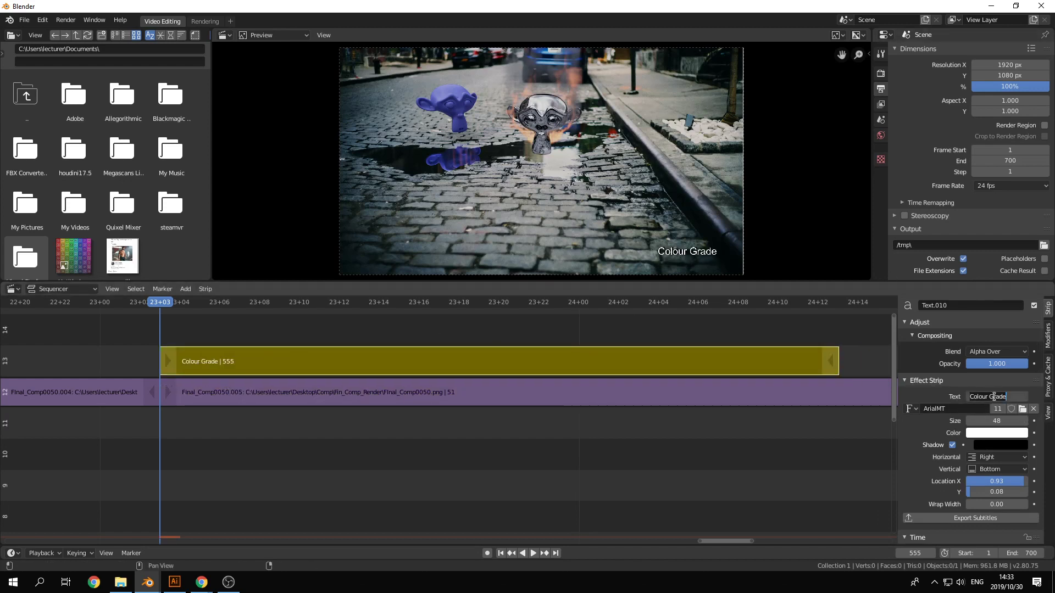
text(Final Composite)
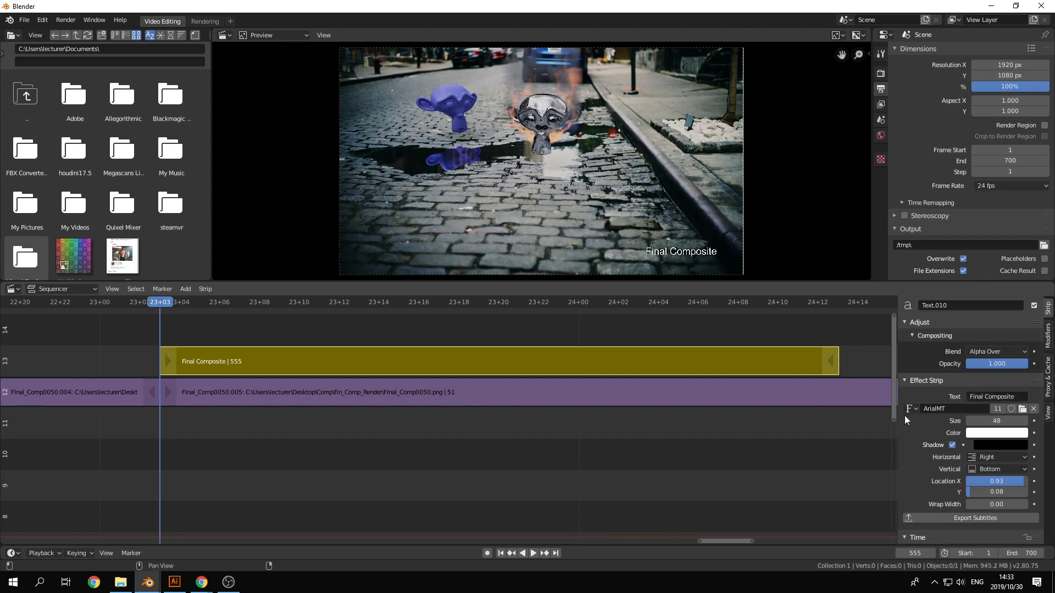
Extend the Final Composite title to end at frame 606, level with the Final_Comp strip below it.
scroll(905, 415, down, 4)
scroll(735, 361, down, 6)
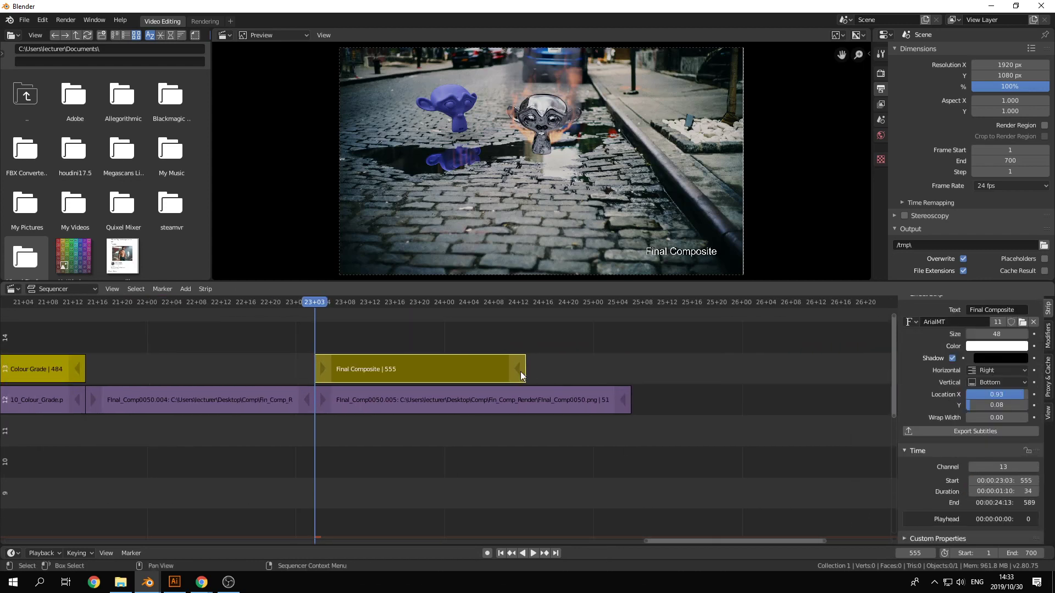
drag(520, 372, 624, 367)
scroll(494, 436, down, 4)
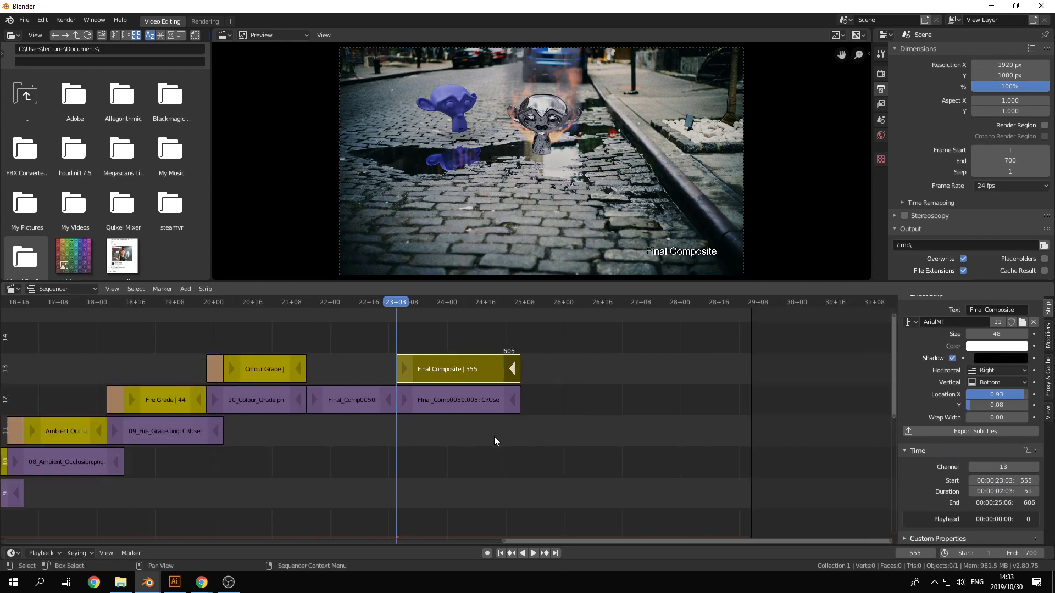
Play back the ending from about 20 seconds to review the final comp and its title, stopping at frame 606.
scroll(493, 436, down, 7)
middle_drag(518, 433, 565, 416)
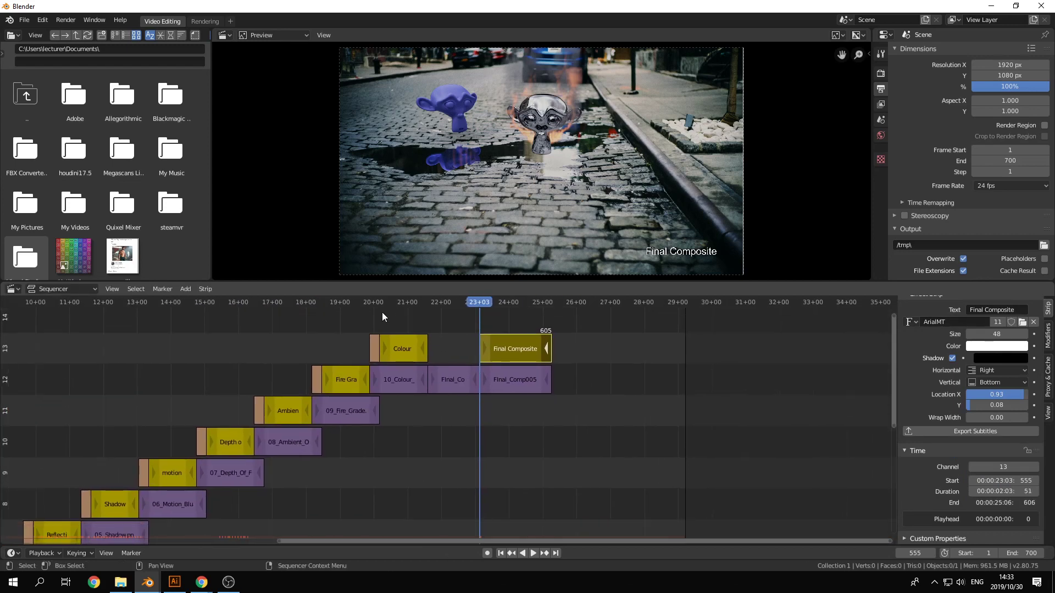
click(364, 304)
key(space)
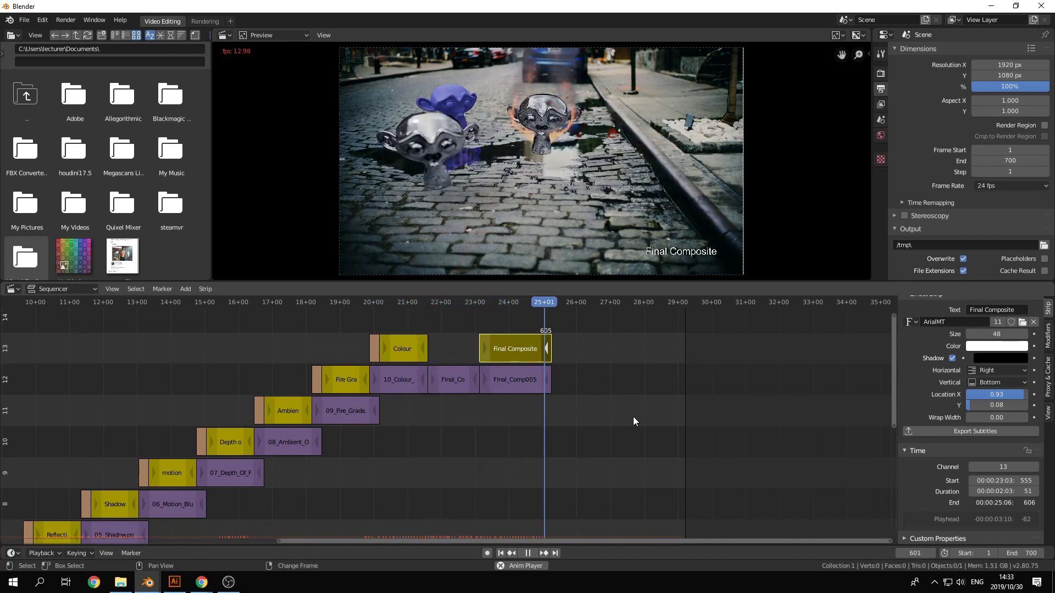
key(space)
key(Right)
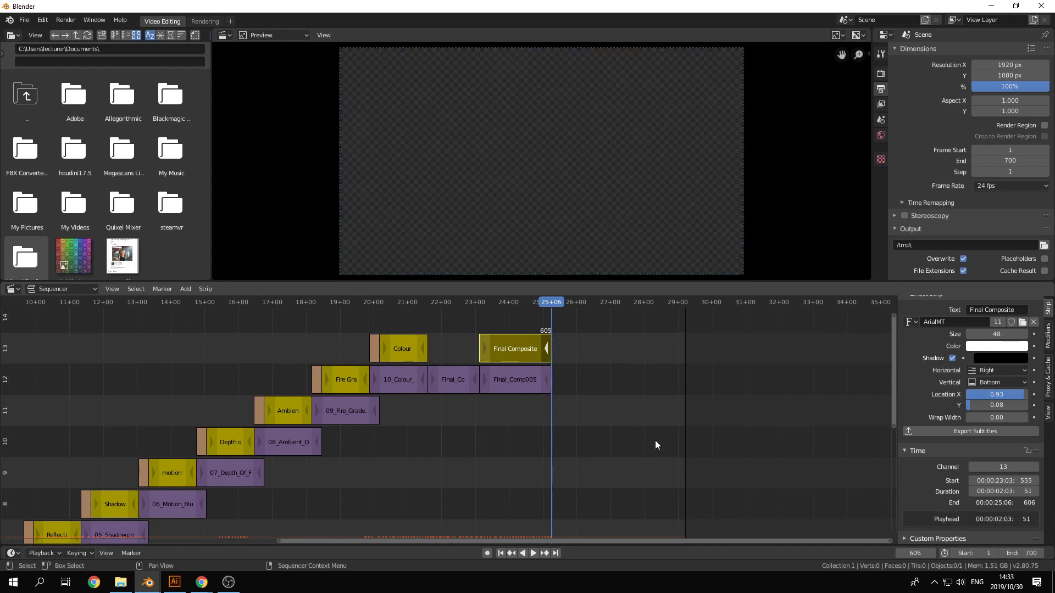
Set the scene's end frame to 606 and return the playhead to frame 0.
double_click(1025, 552)
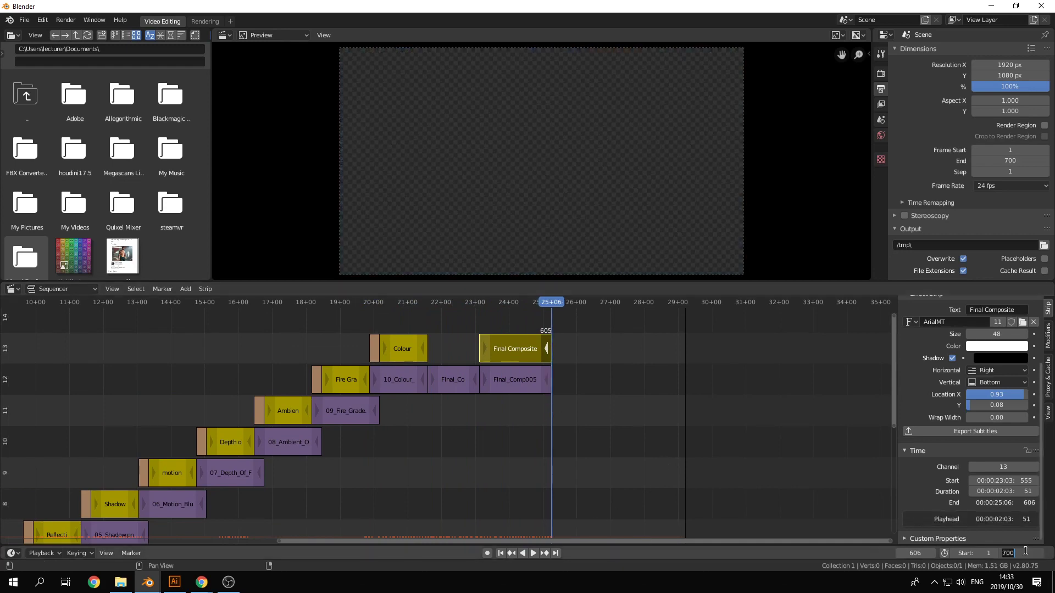
text(606)
key(Return)
key(Home)
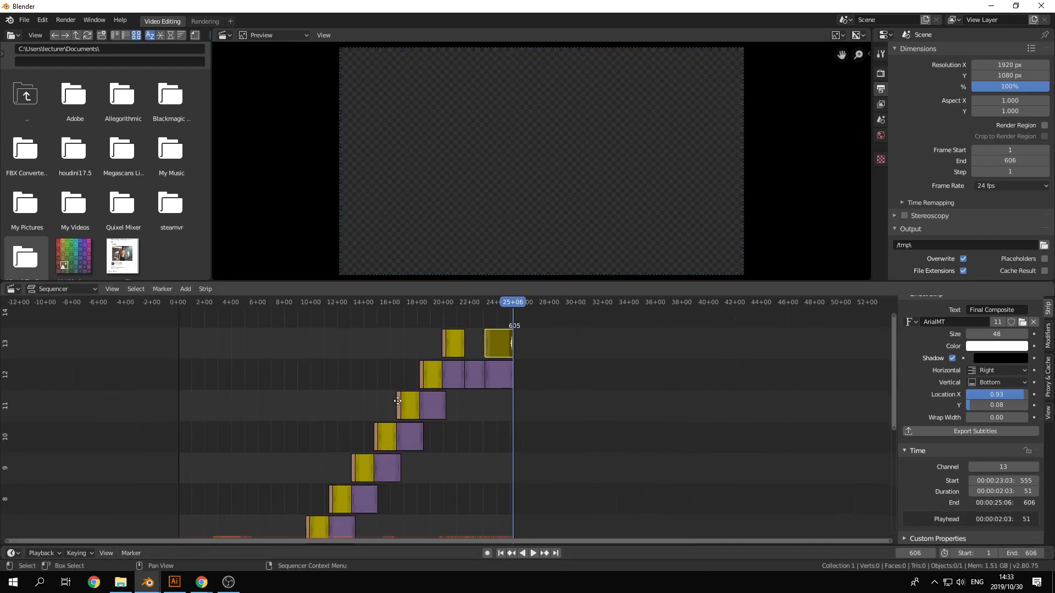
middle_drag(446, 339, 250, 419)
click(206, 304)
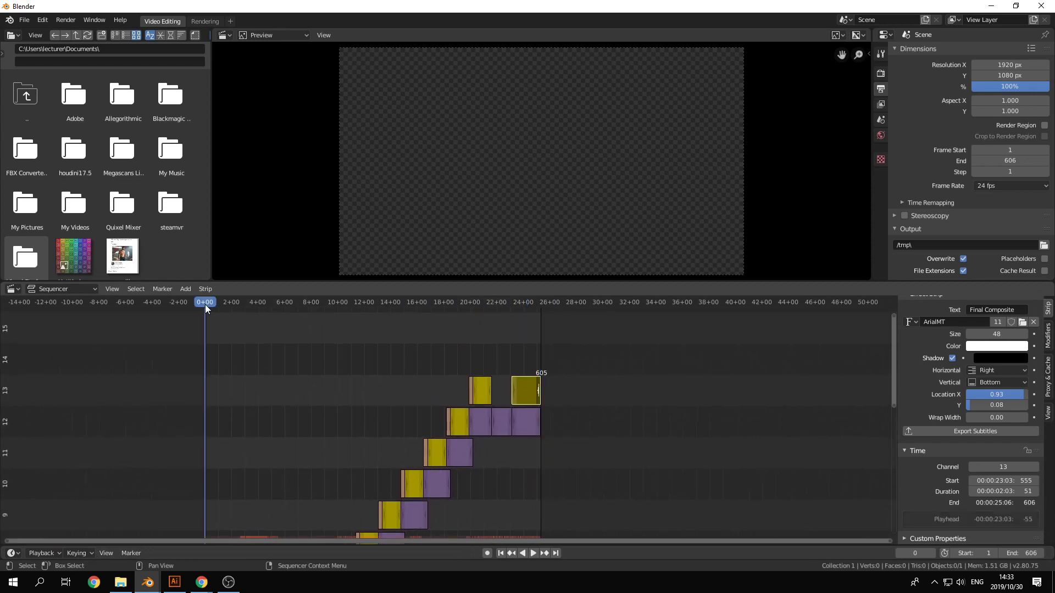
Split off a new area beside the sequencer and make it a Properties editor showing the scene's output settings.
middle_drag(435, 435, 384, 371)
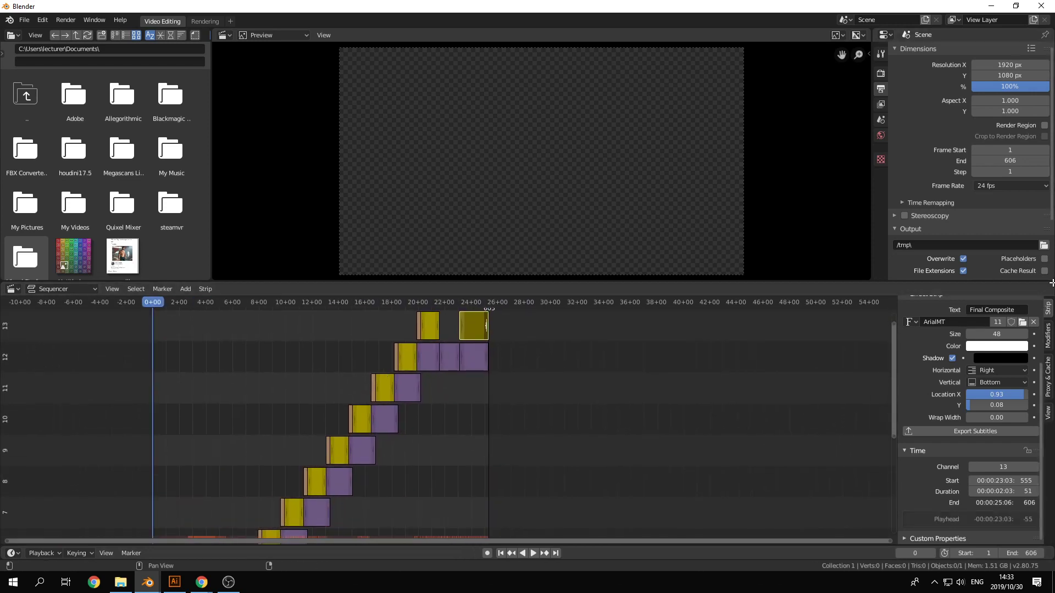
drag(1051, 283, 869, 286)
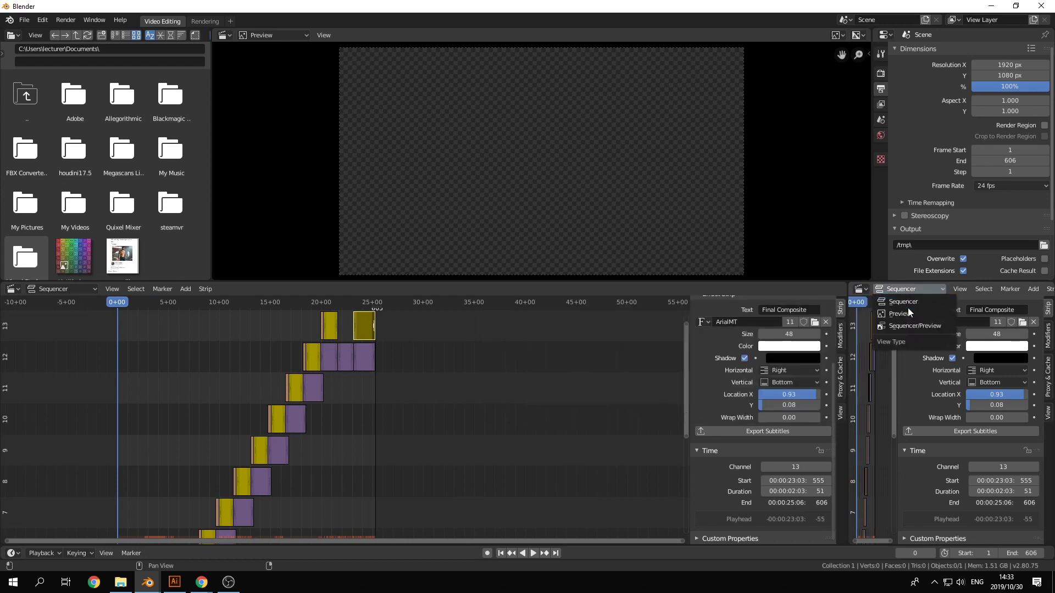
click(863, 290)
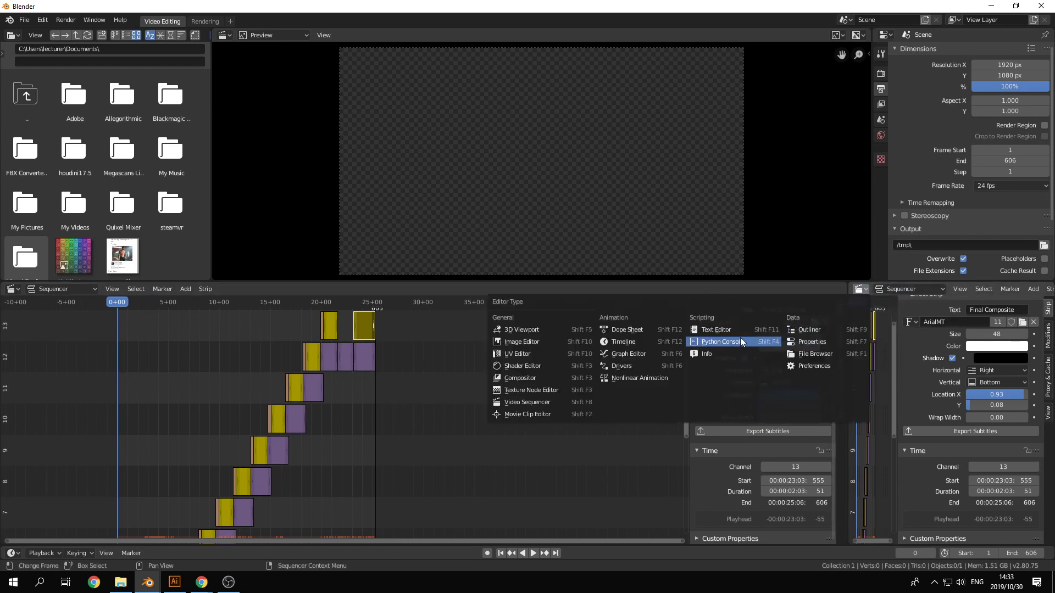
click(816, 342)
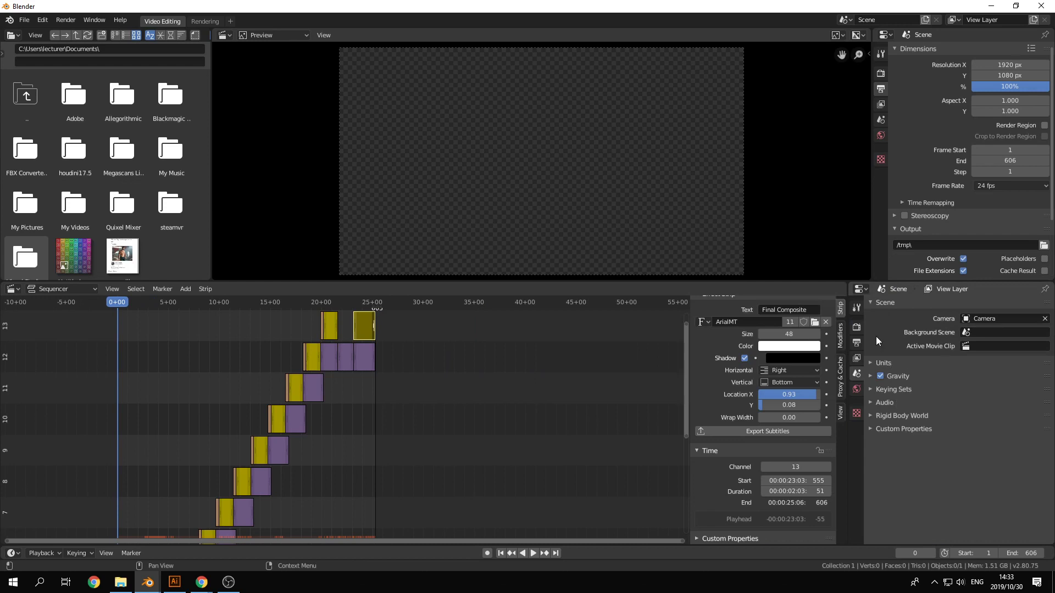
click(857, 342)
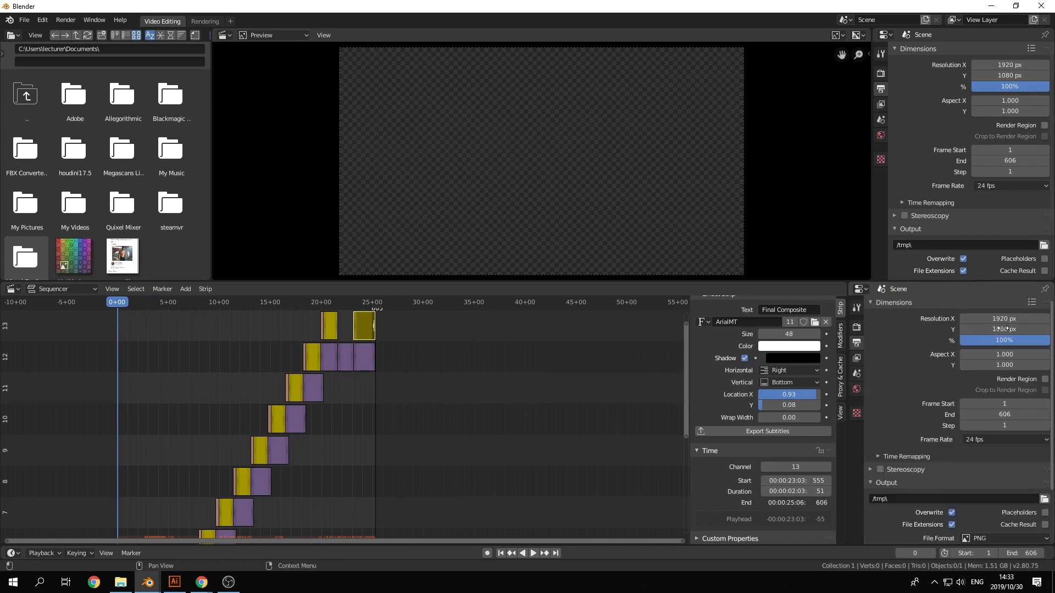
Set the render output path to the Desktop folder.
scroll(1009, 357, down, 2)
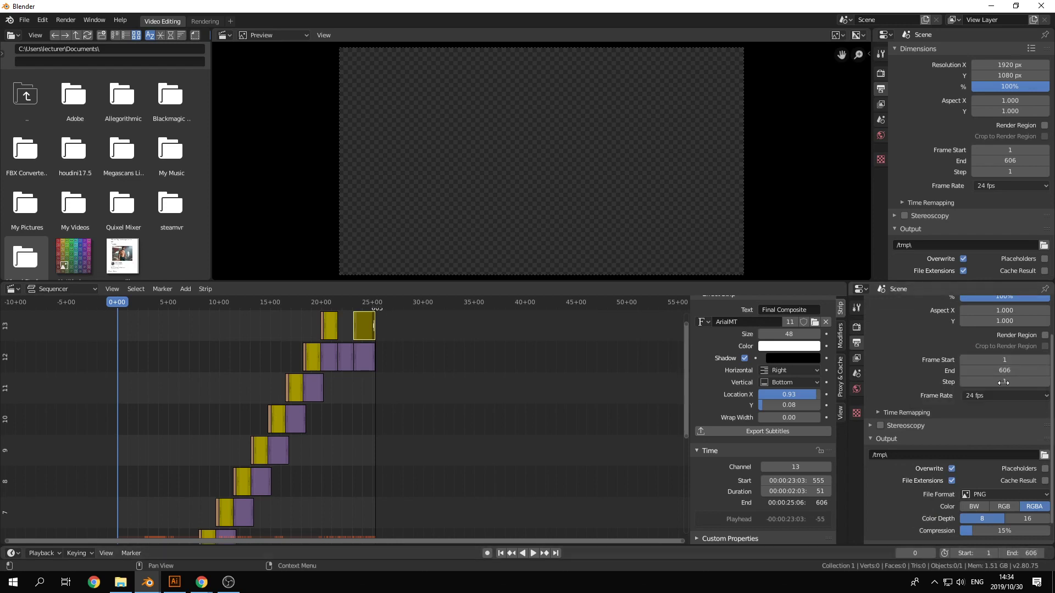
scroll(1004, 397, down, 1)
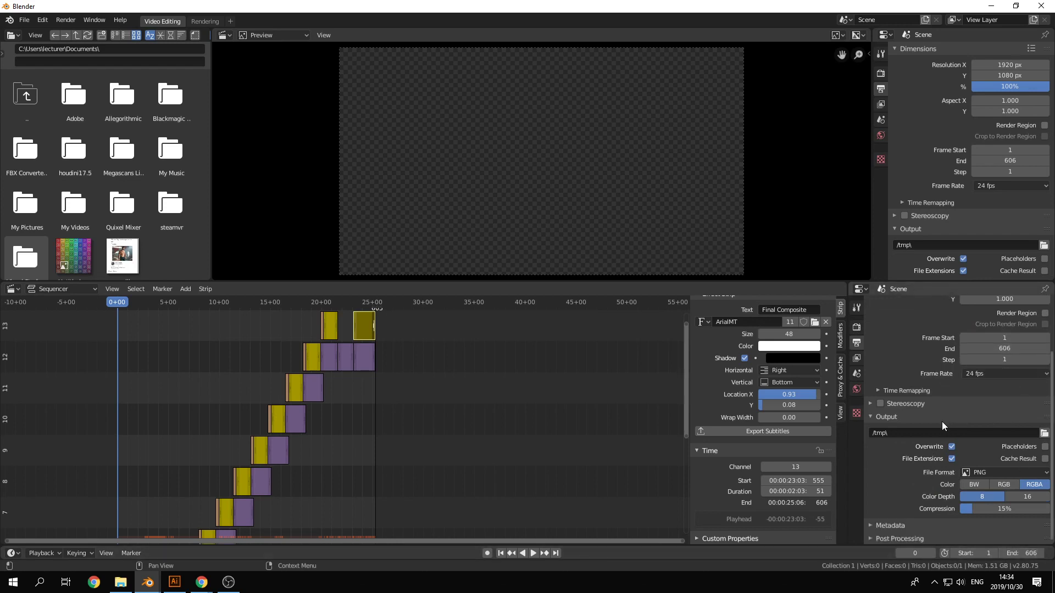
click(1043, 433)
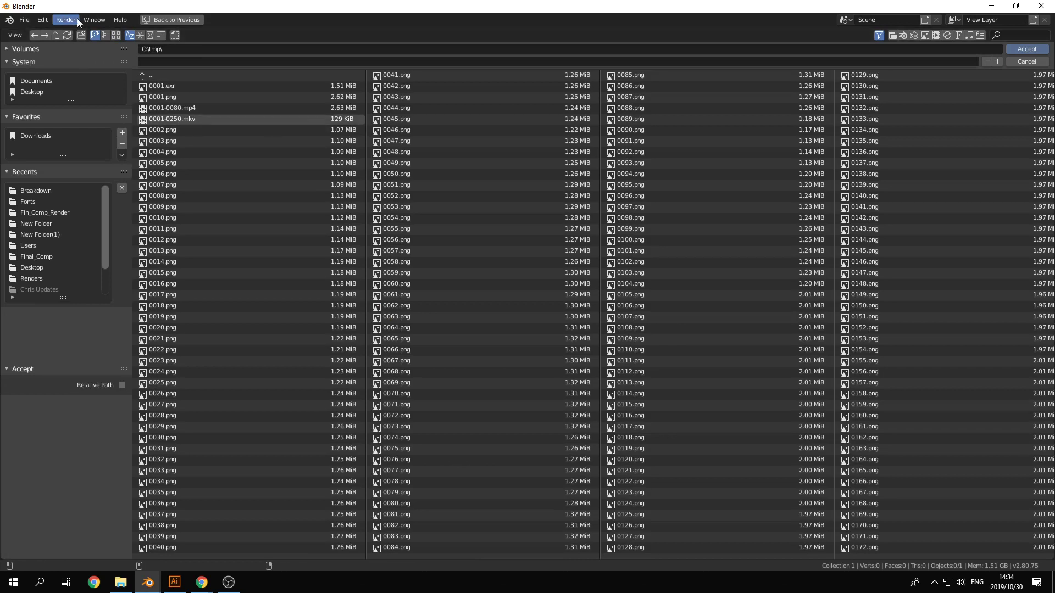
click(25, 91)
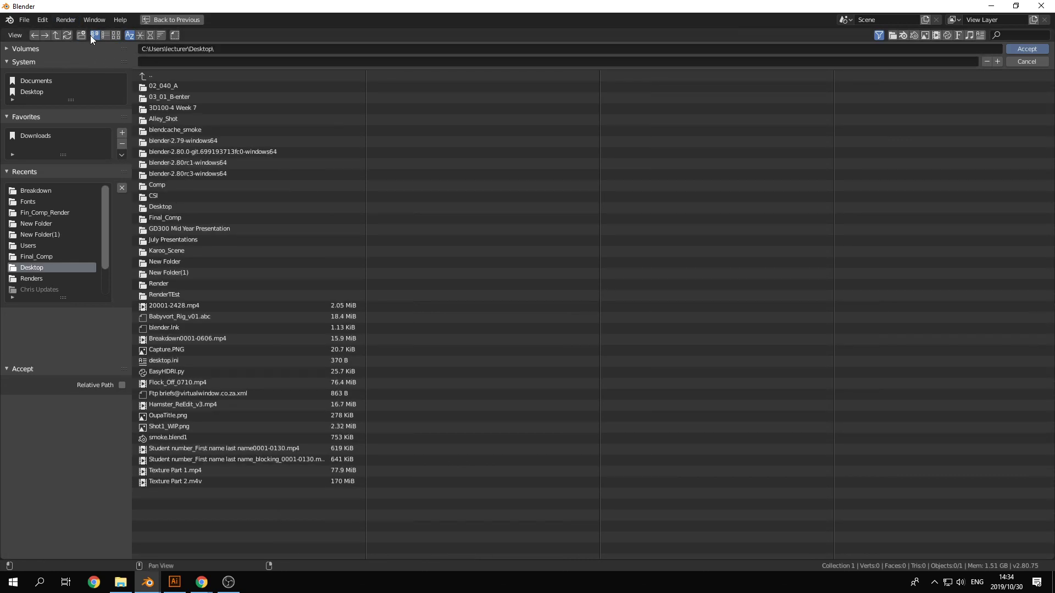
click(1027, 49)
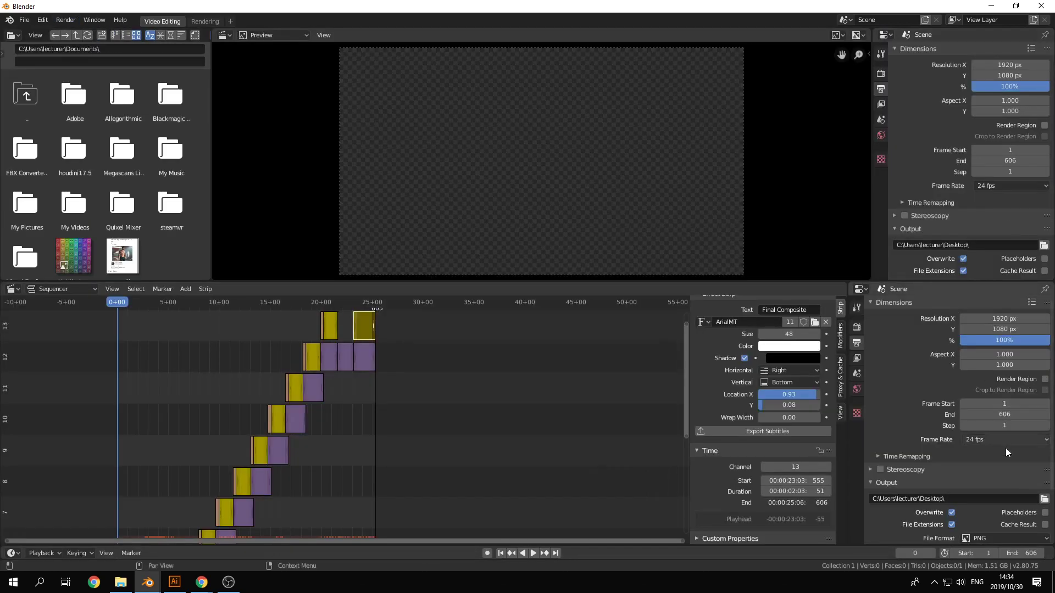
Change the output file format to FFmpeg video.
scroll(1004, 456, down, 1)
scroll(1002, 464, down, 1)
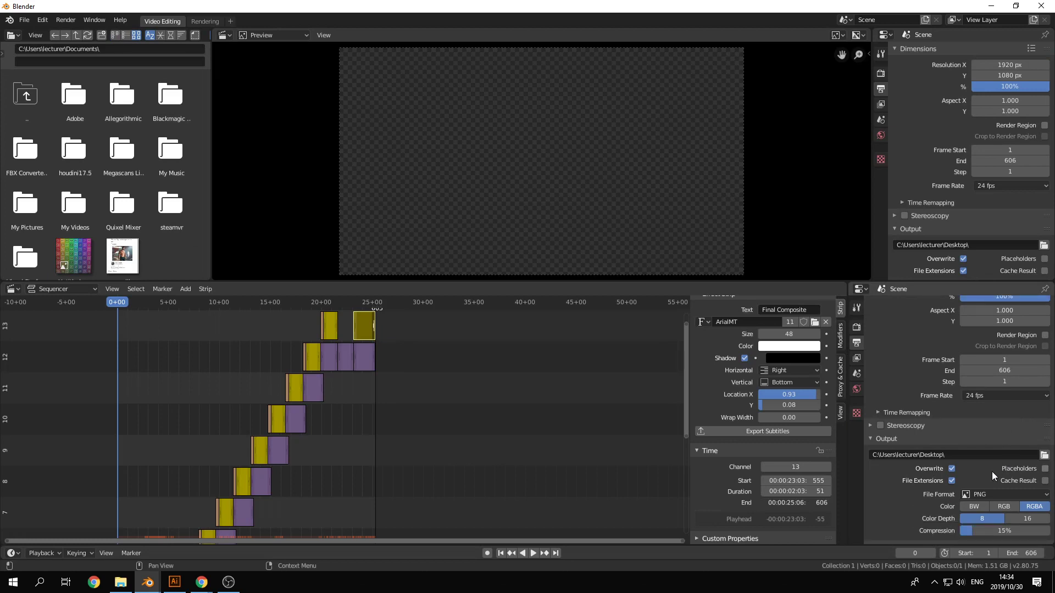
scroll(985, 493, down, 1)
click(1007, 473)
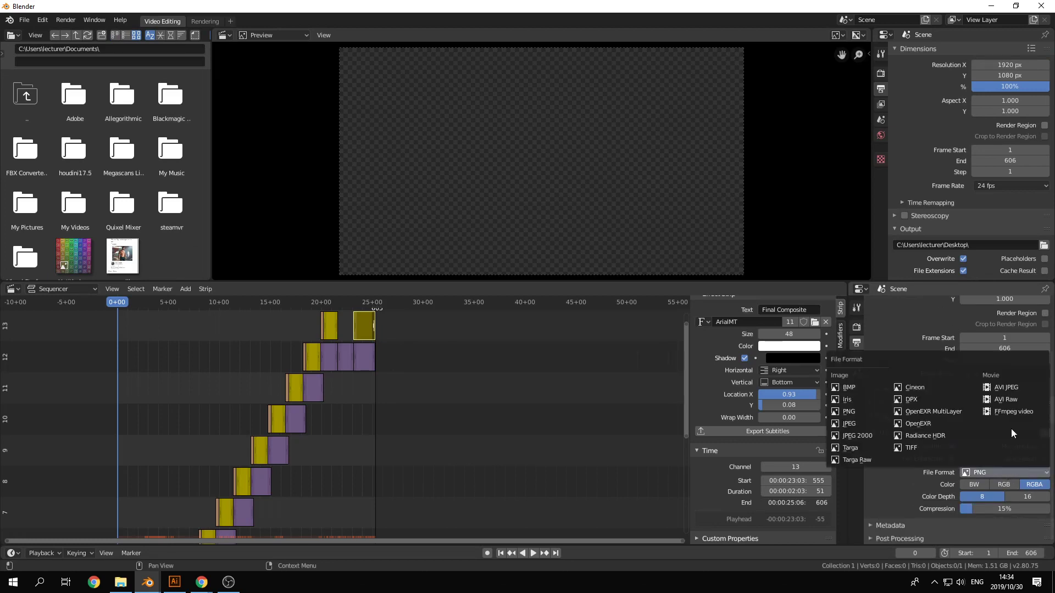
click(1011, 410)
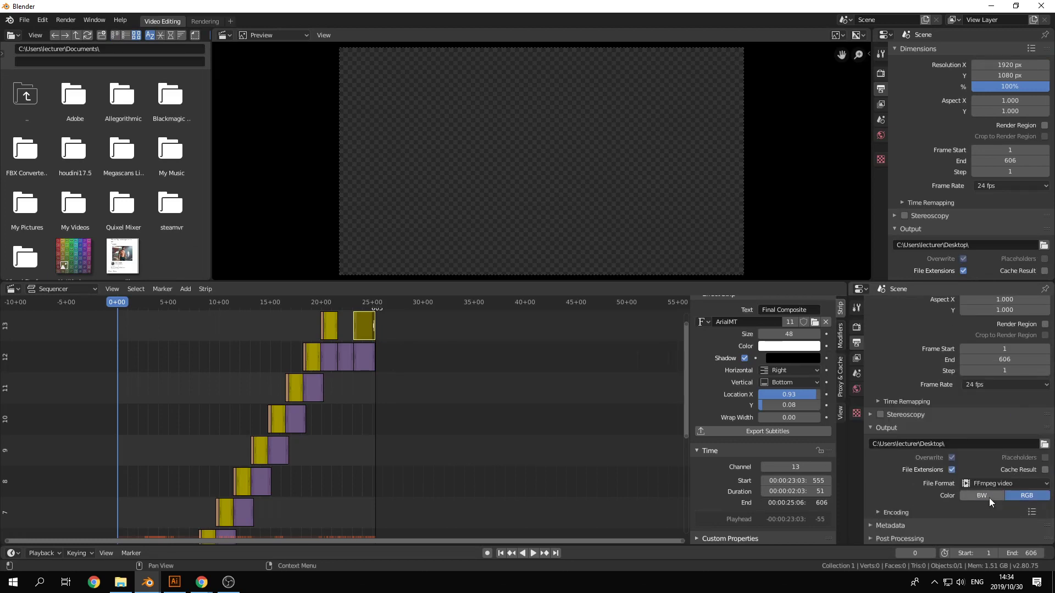
Set the video encoding container to MPEG-4 and check the audio codec choices.
click(895, 513)
scroll(930, 514, down, 7)
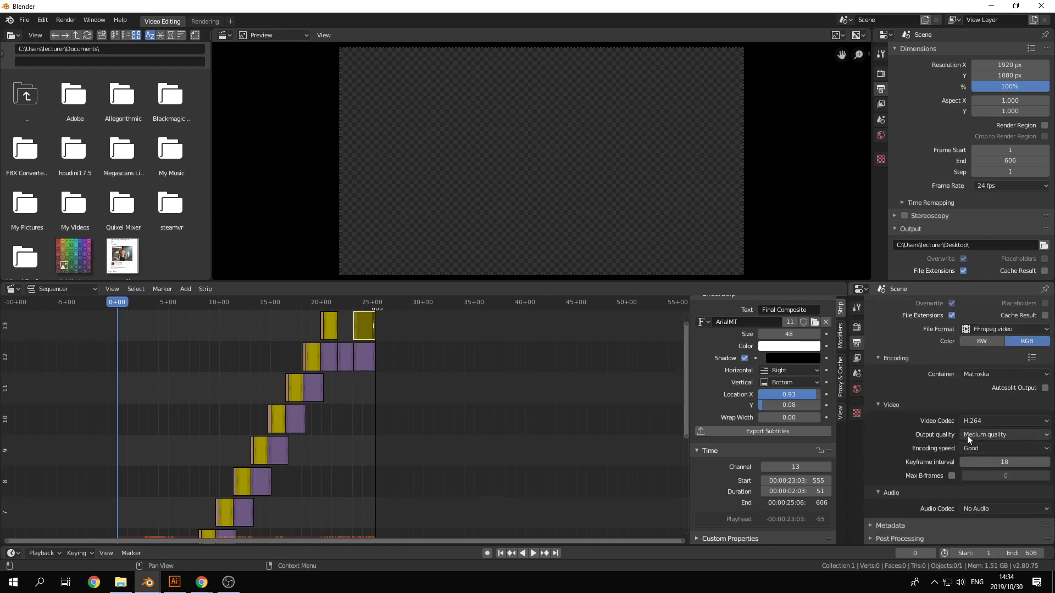
click(980, 374)
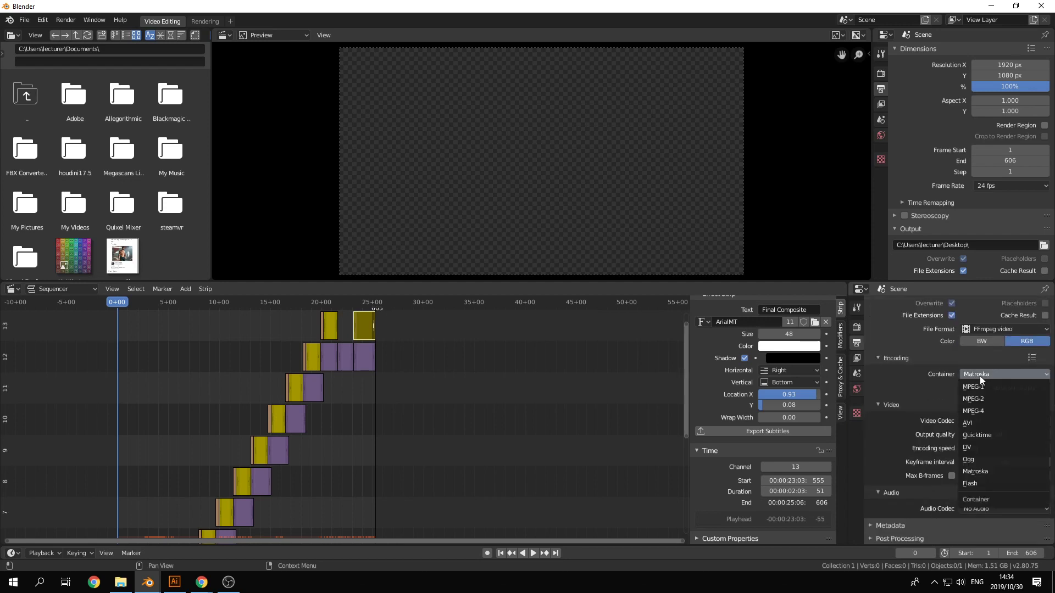
click(980, 412)
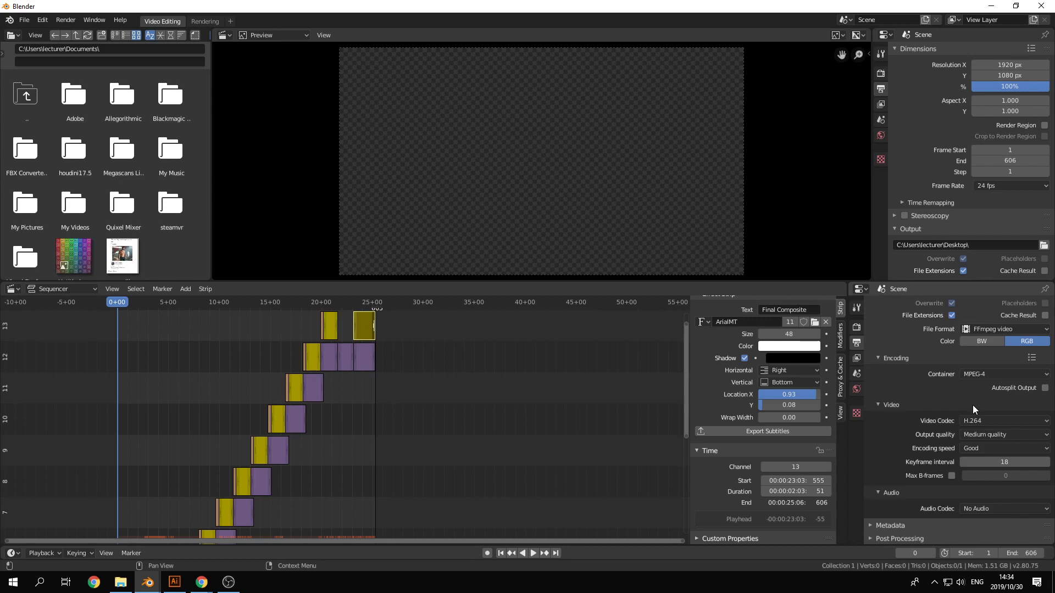
click(997, 507)
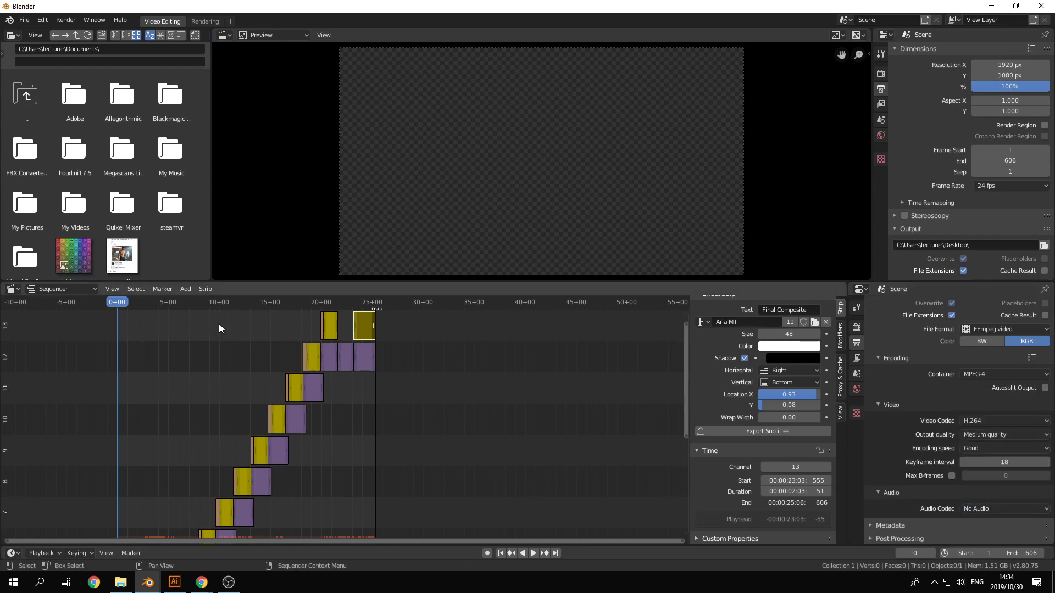
scroll(155, 345, down, 3)
middle_drag(163, 345, 117, 203)
middle_drag(208, 474, 212, 416)
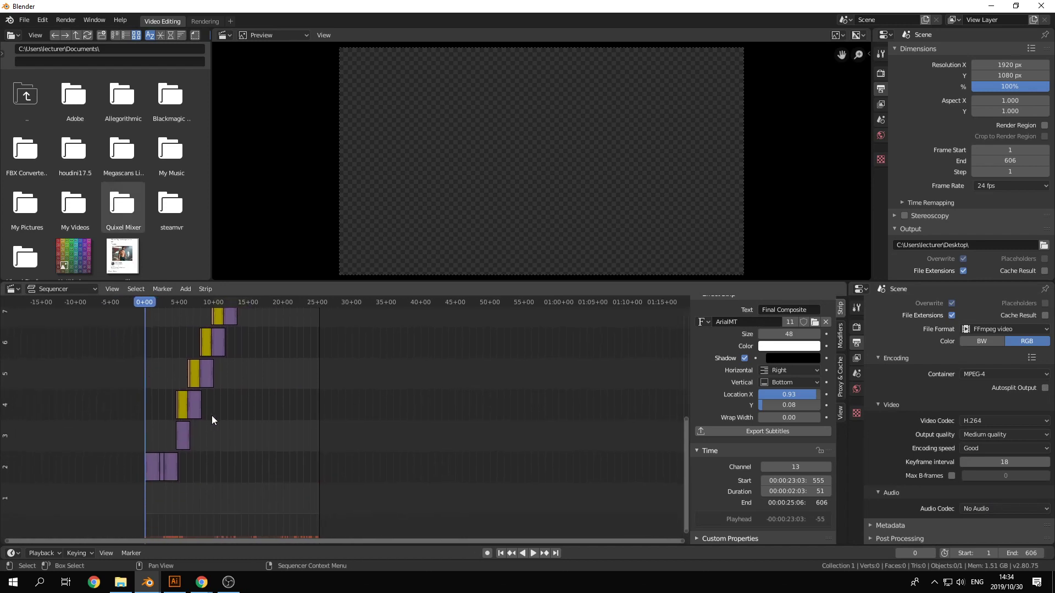
key(shift+a)
mouse_move(215, 422)
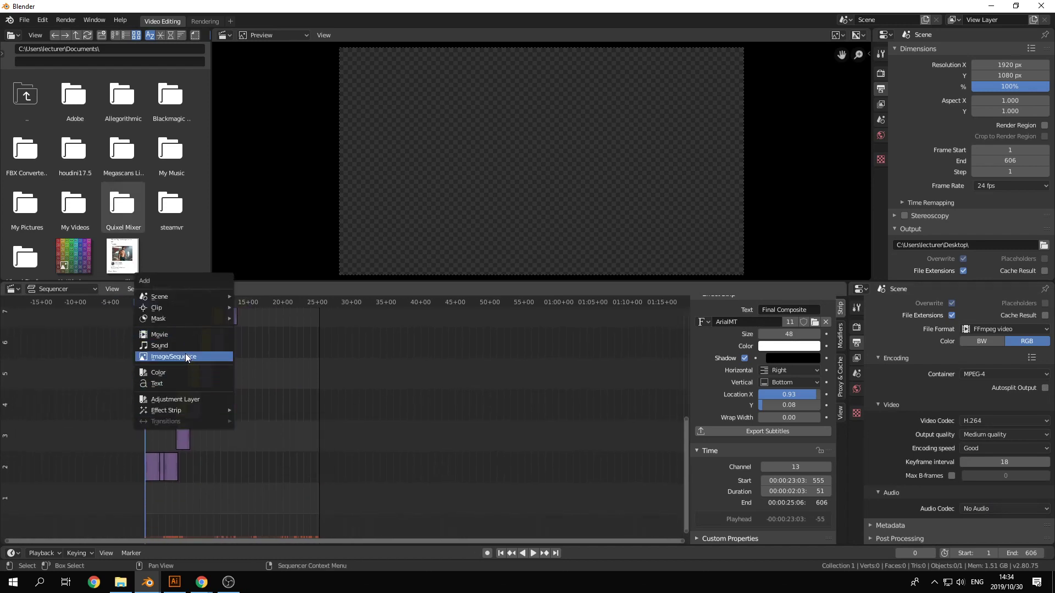
middle_drag(307, 455, 344, 454)
scroll(344, 454, up, 4)
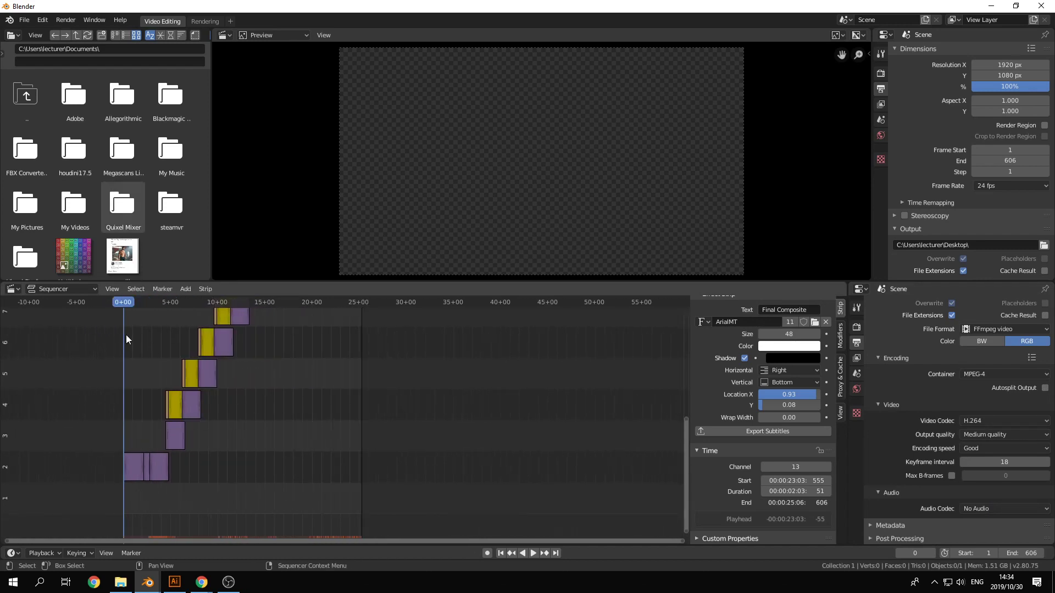
Play back the opening shot and the Final Composite ending of the sequence to review them.
key(space)
drag(122, 305, 138, 304)
key(space)
middle_drag(301, 358, 288, 566)
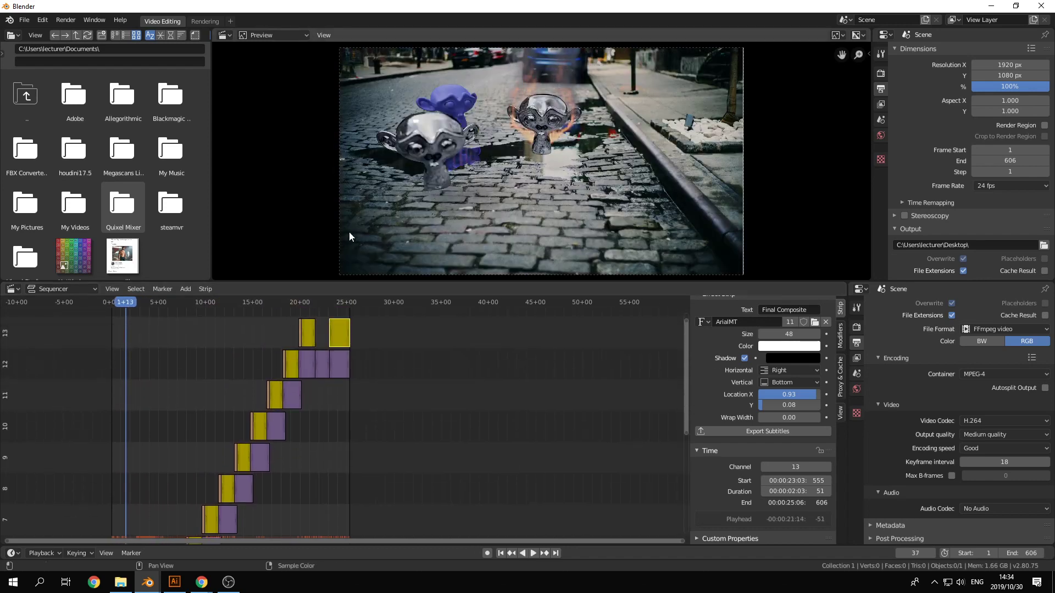
click(336, 302)
key(space)
drag(344, 300, 338, 302)
key(Escape)
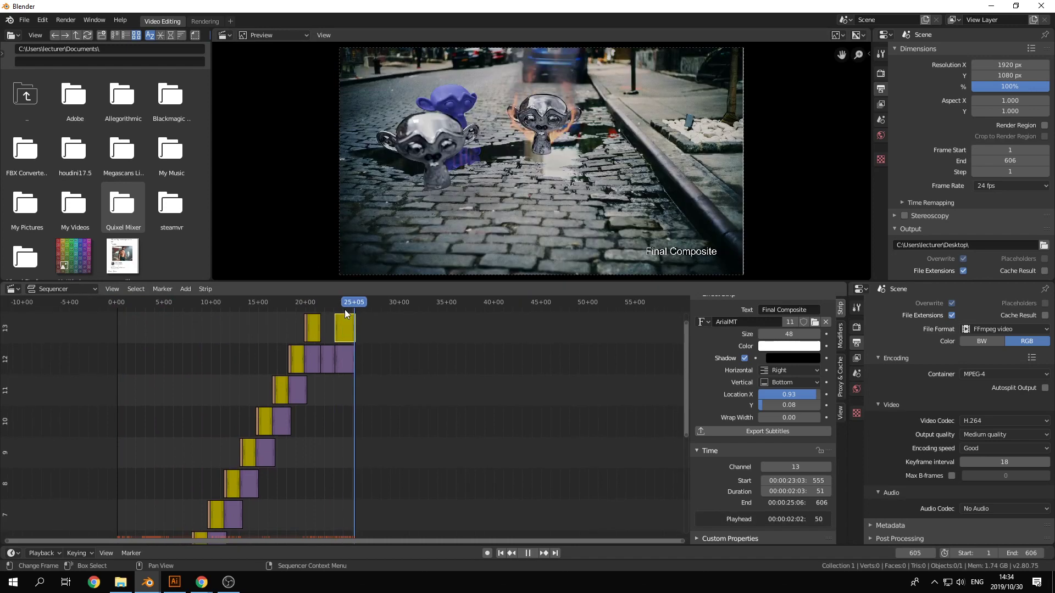
middle_drag(406, 338, 384, 388)
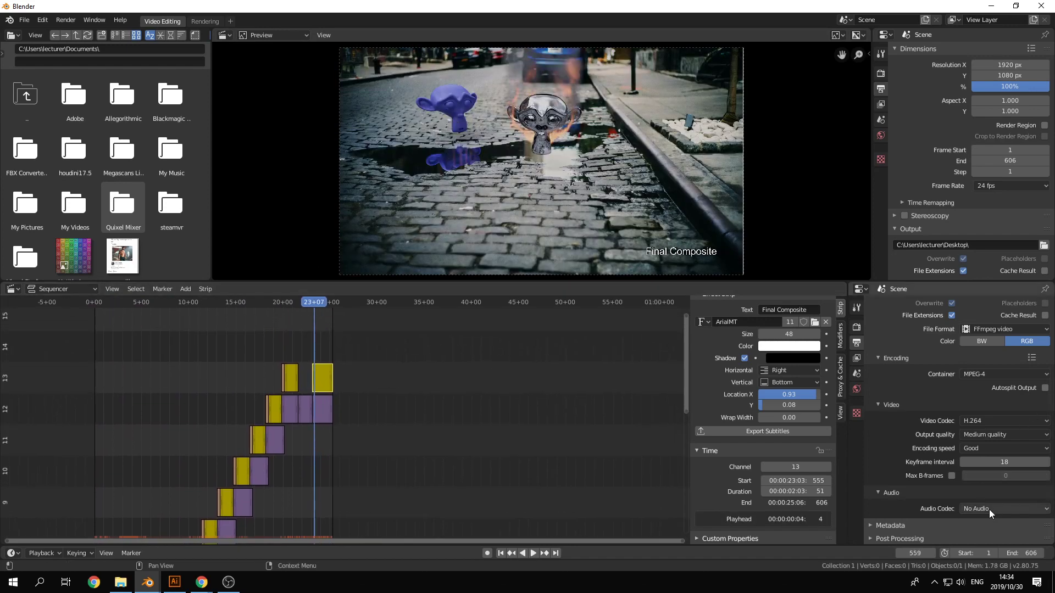
Render the full animation to video and close the render window when it finishes.
scroll(995, 504, up, 10)
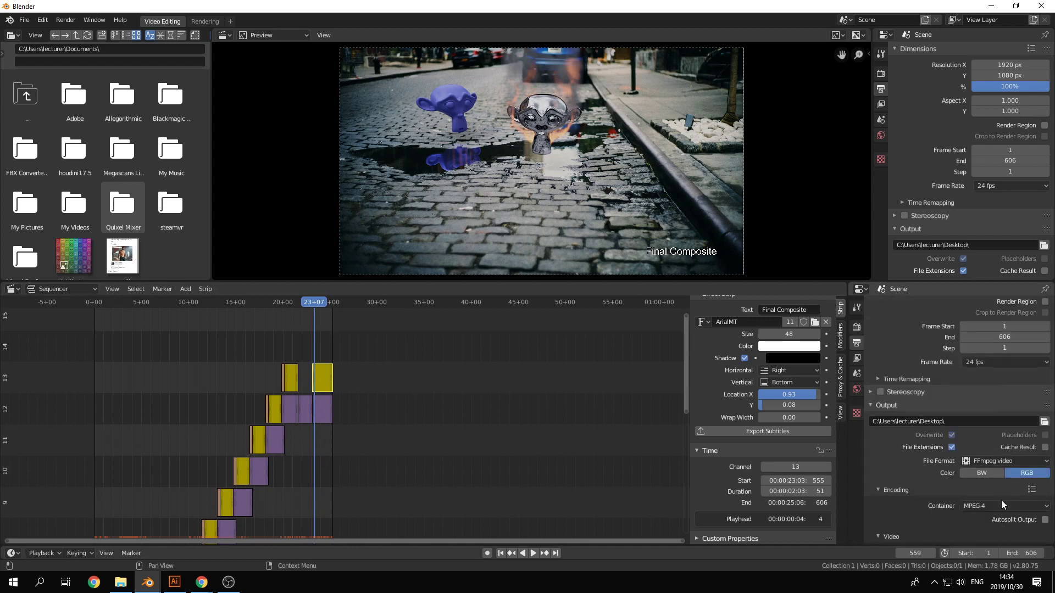
scroll(1002, 430, up, 3)
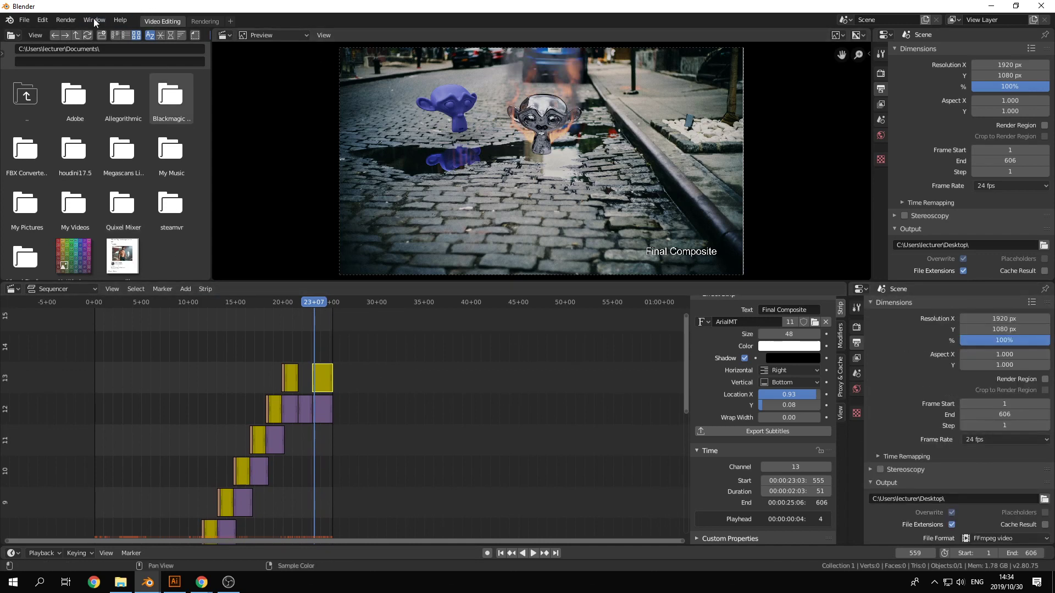
click(65, 20)
click(104, 43)
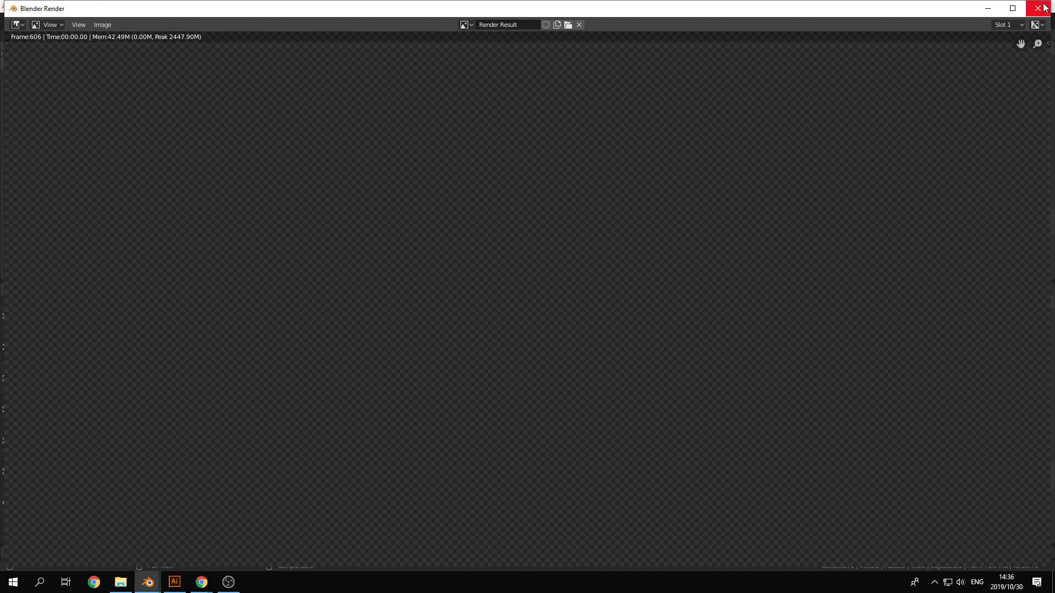
click(1037, 8)
Switch to the desktop, clear the open windows and play the Breakdown0001-0606 video in full screen.
click(991, 7)
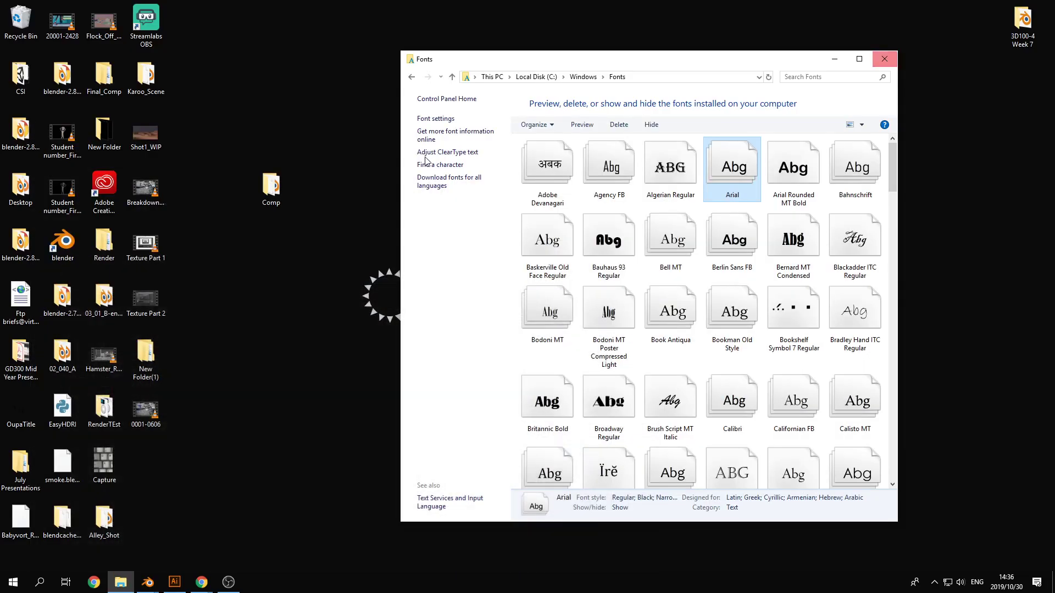
click(144, 414)
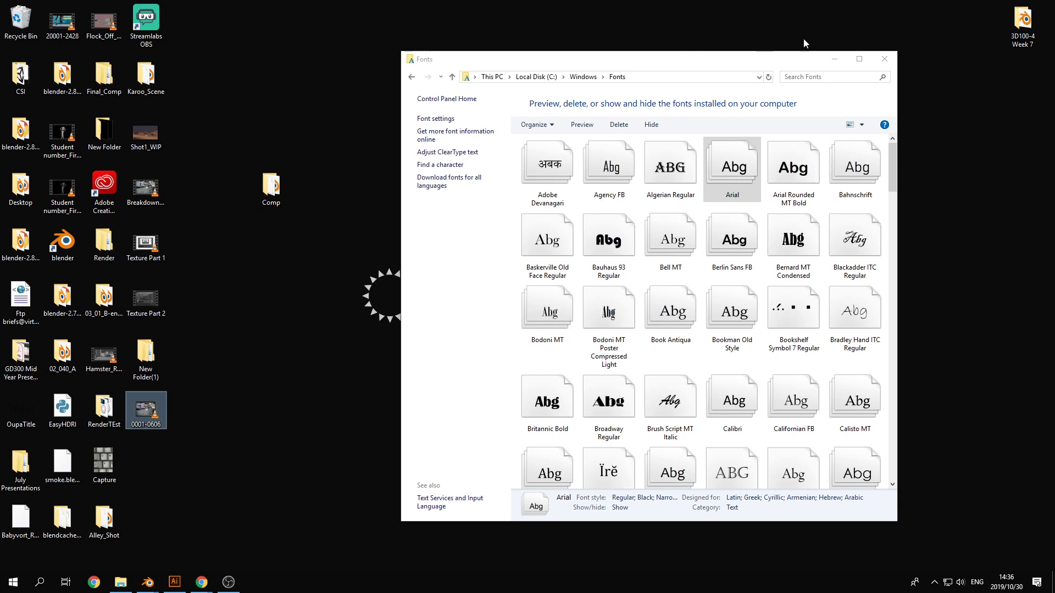
click(836, 59)
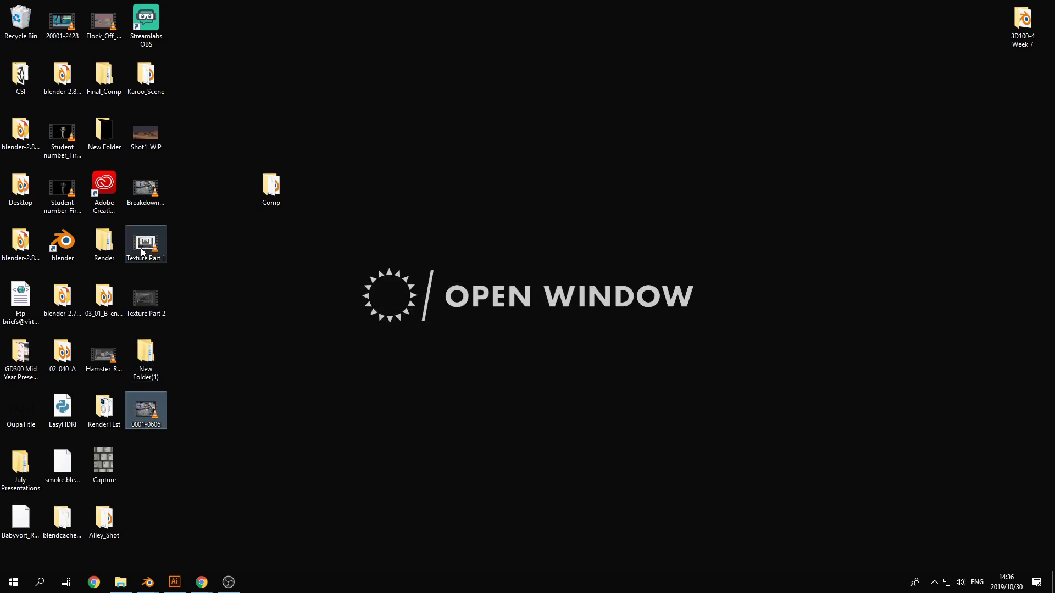
click(149, 198)
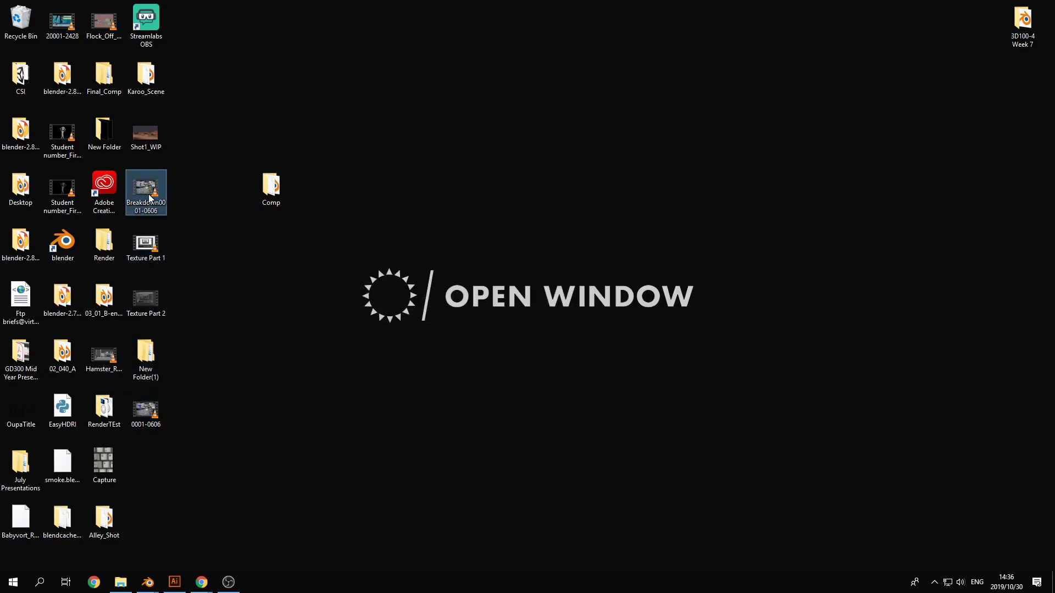
double_click(150, 197)
double_click(602, 282)
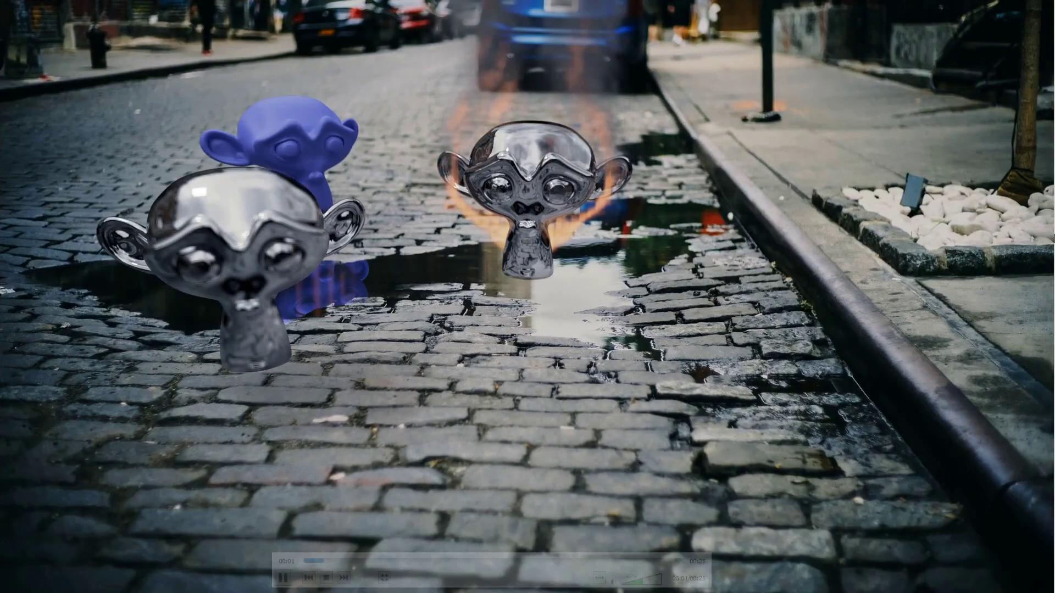